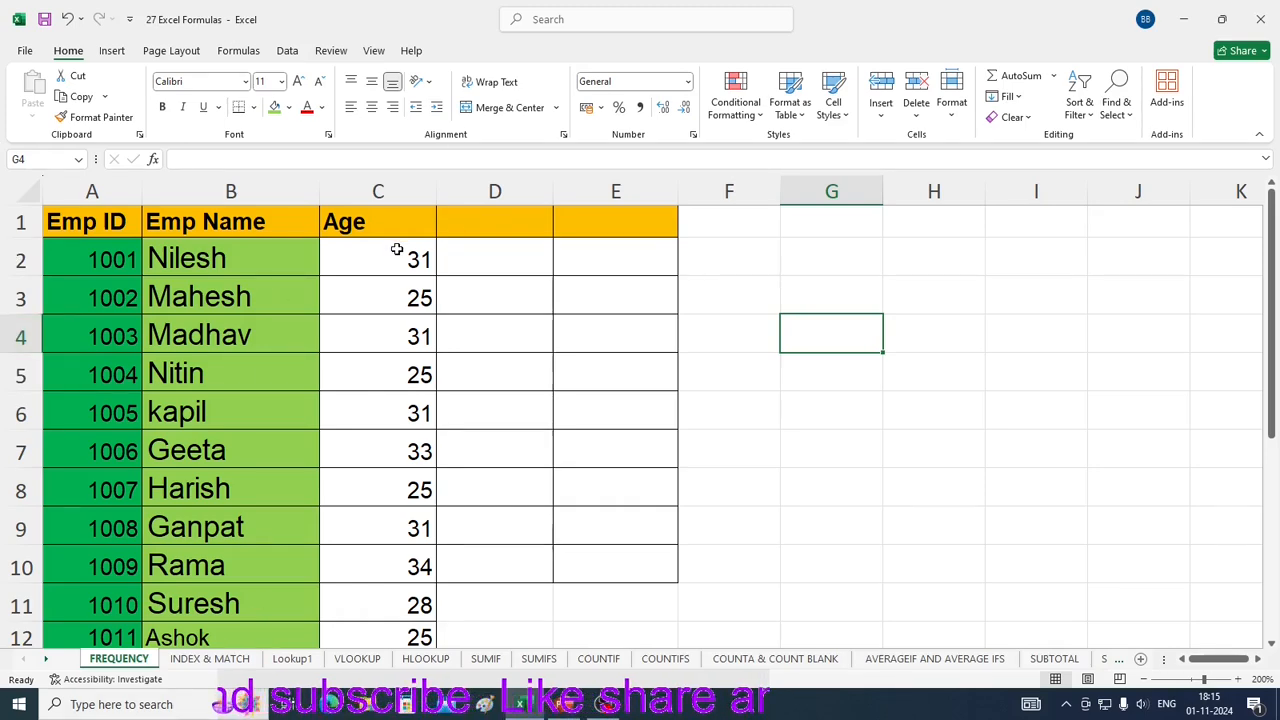
scroll(397, 249, down, 5)
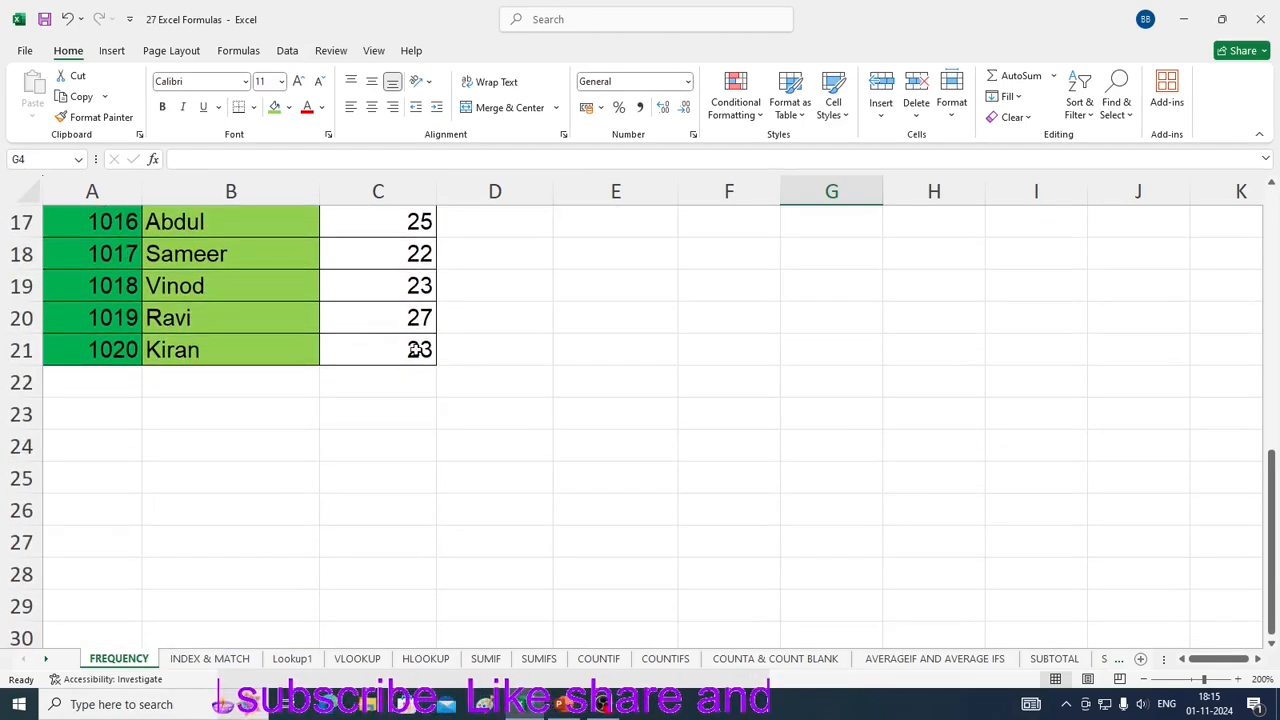
scroll(423, 323, up, 5)
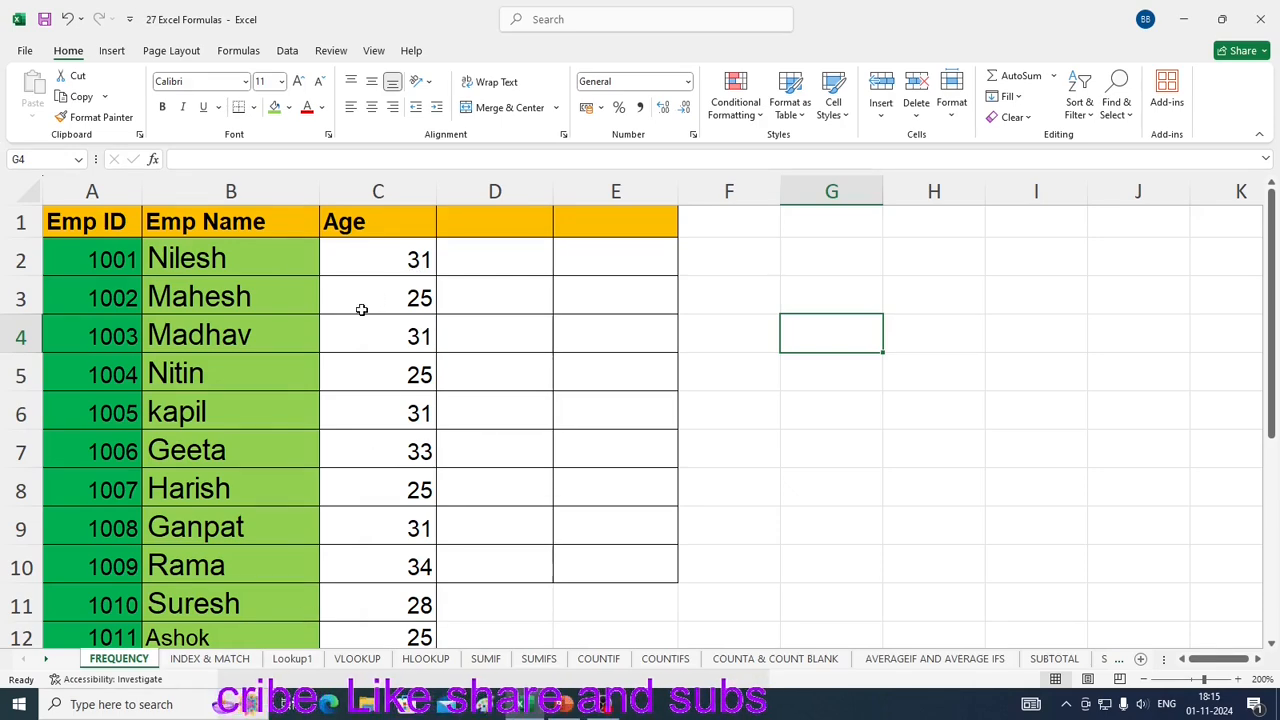
scroll(354, 617, down, 2)
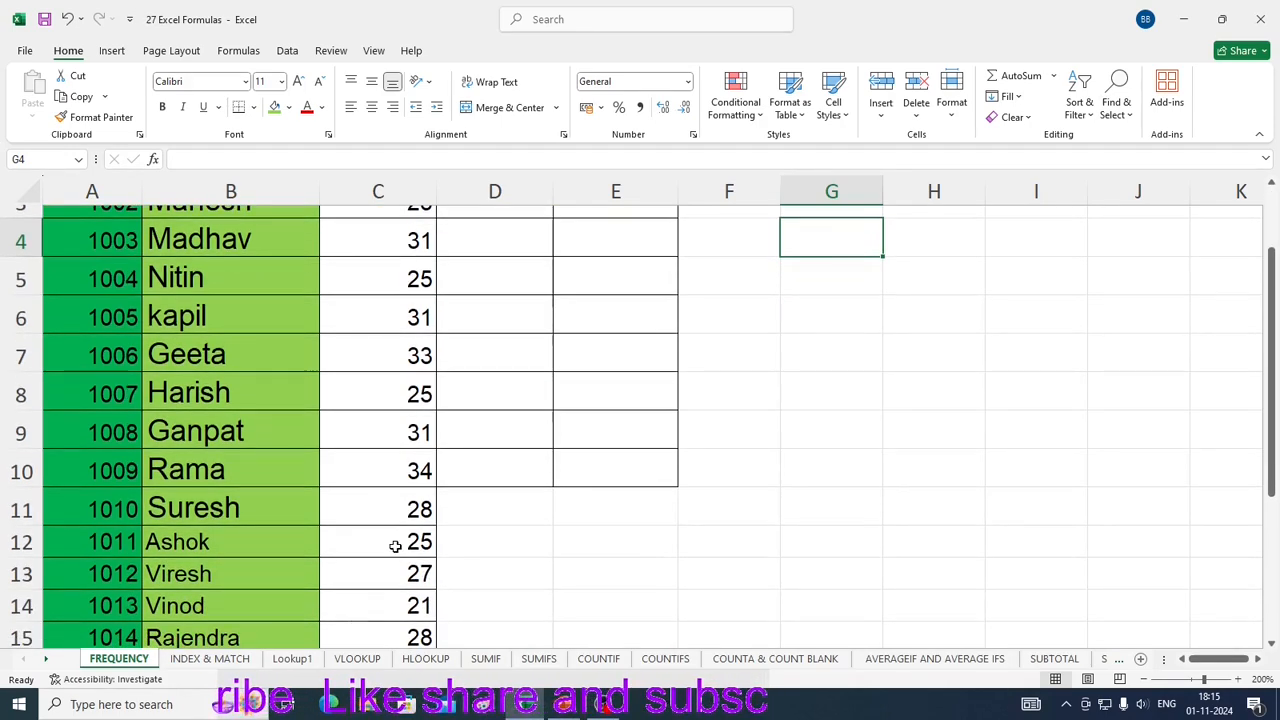
scroll(410, 280, up, 2)
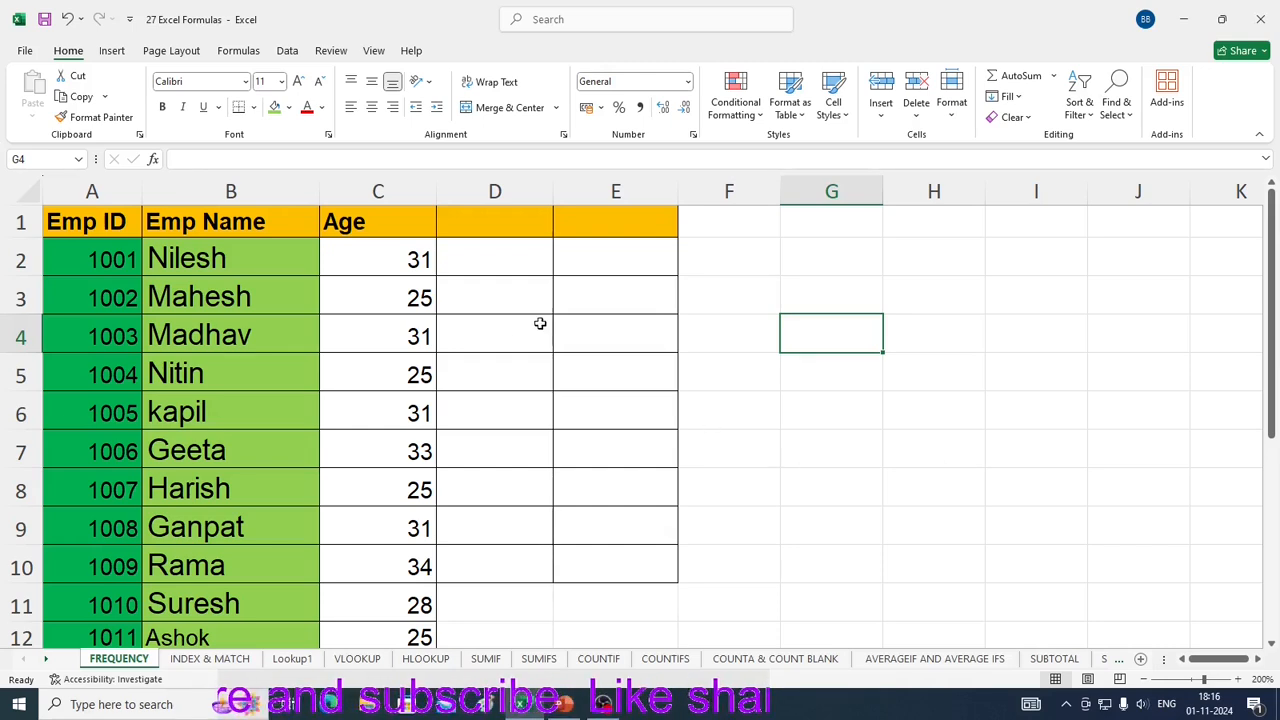
Step: Copy the ages in C2:C21 and paste them into column D starting at D2
click(396, 259)
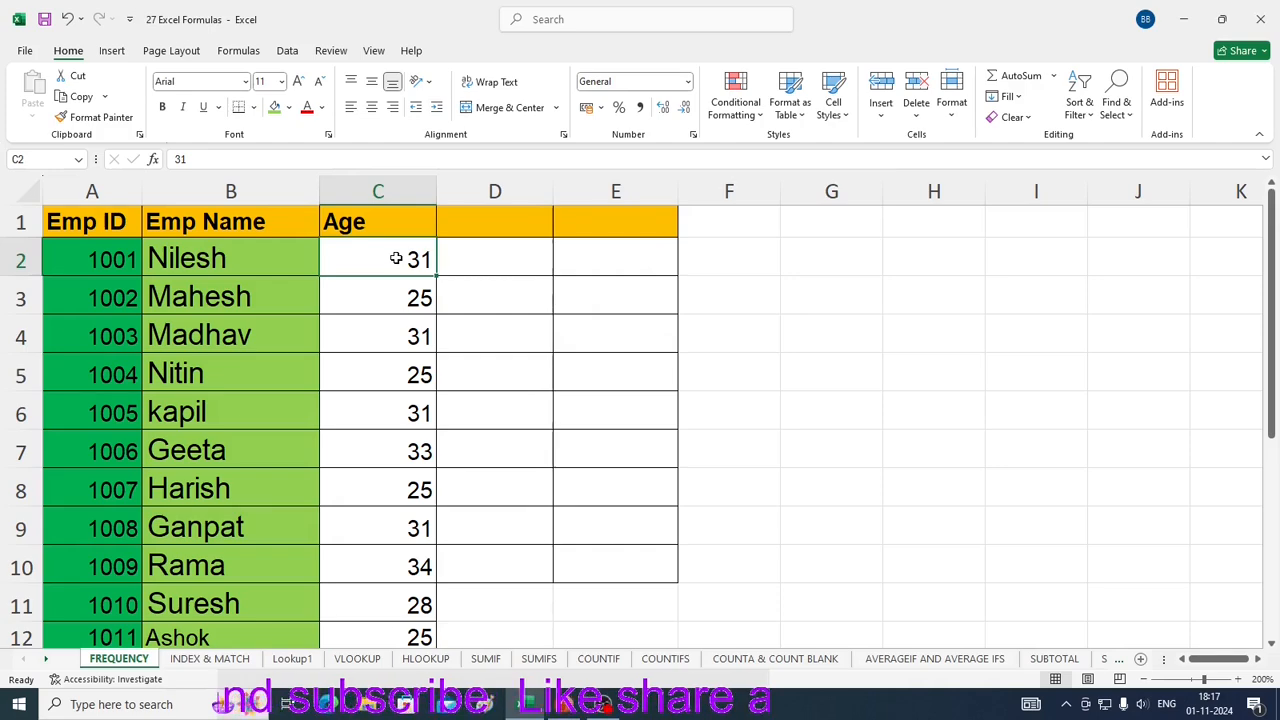
key(shift+Down)
key(shift+Down)
key(shift+Down)
key(shift+Down)
key(shift+Down)
key(shift+Down)
key(shift+Down)
key(shift+Down)
key(shift+Down)
key(shift+Down)
key(shift+Down)
key(shift+Down)
key(shift+Down)
key(shift+Down)
key(shift+Down)
key(shift+Down)
key(shift+Down)
key(shift+Down)
key(shift+Down)
key(shift+Down)
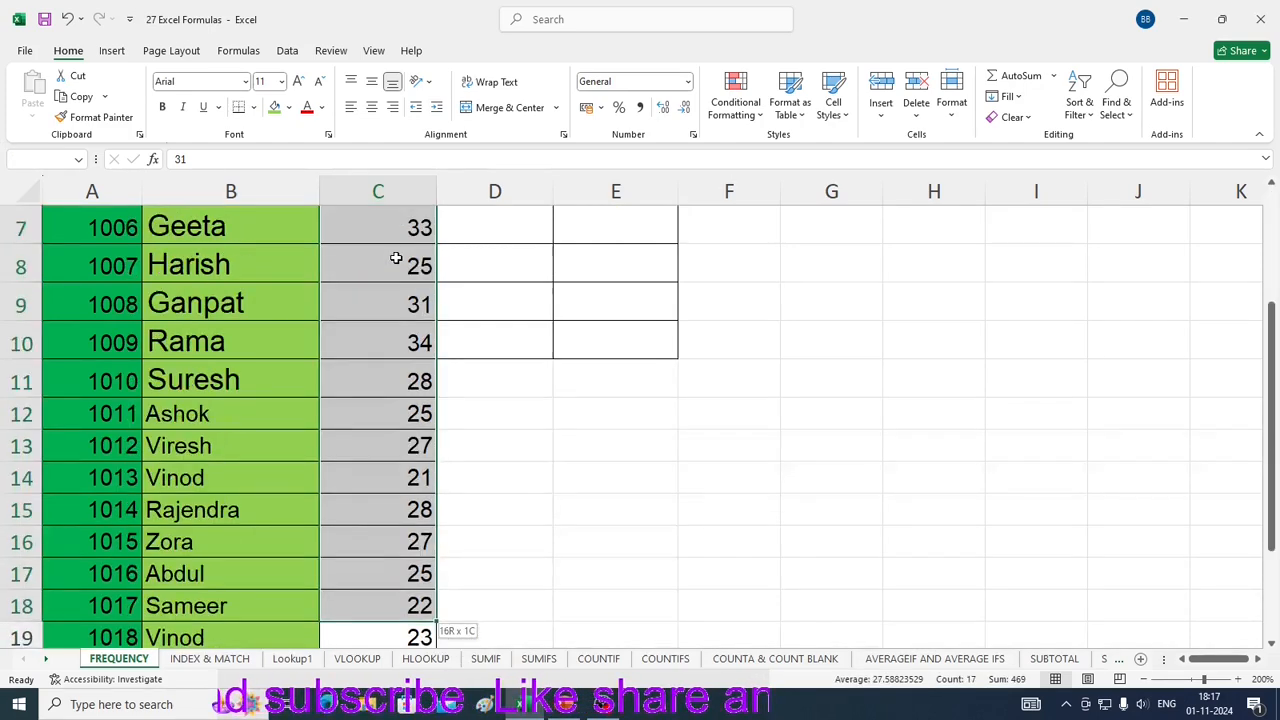
key(shift+Up)
key(shift+Up)
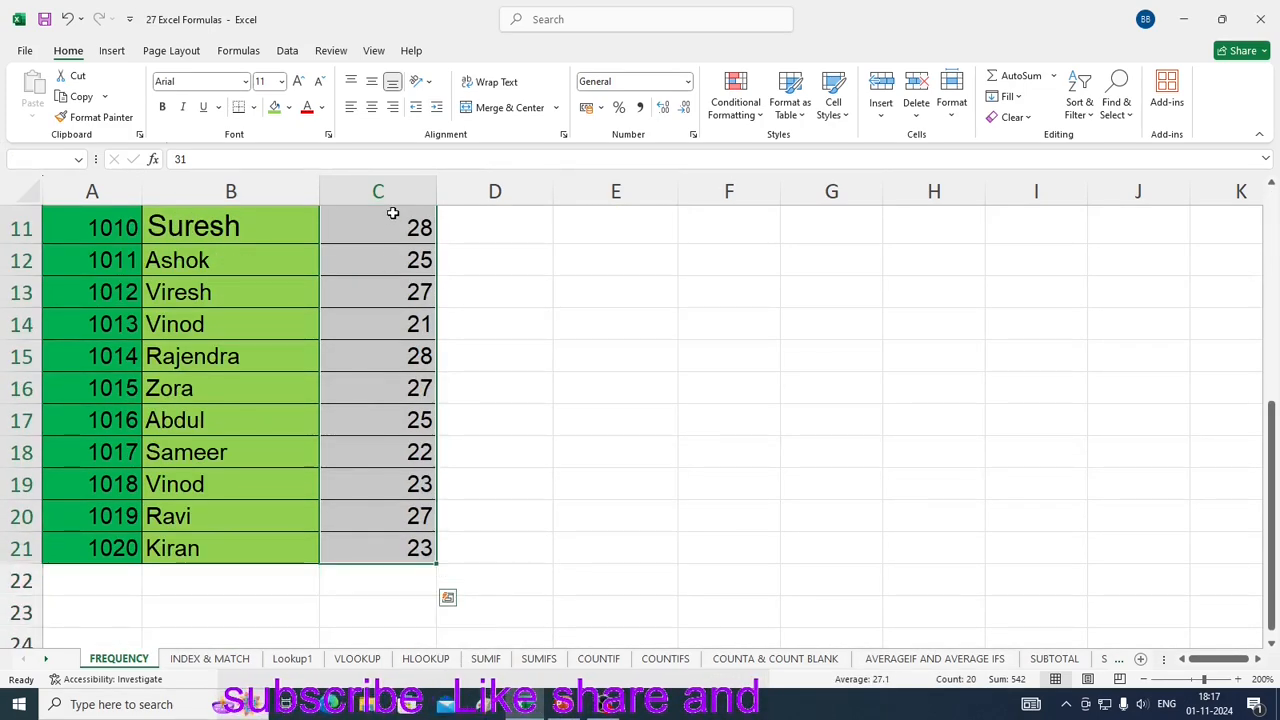
right_click(393, 315)
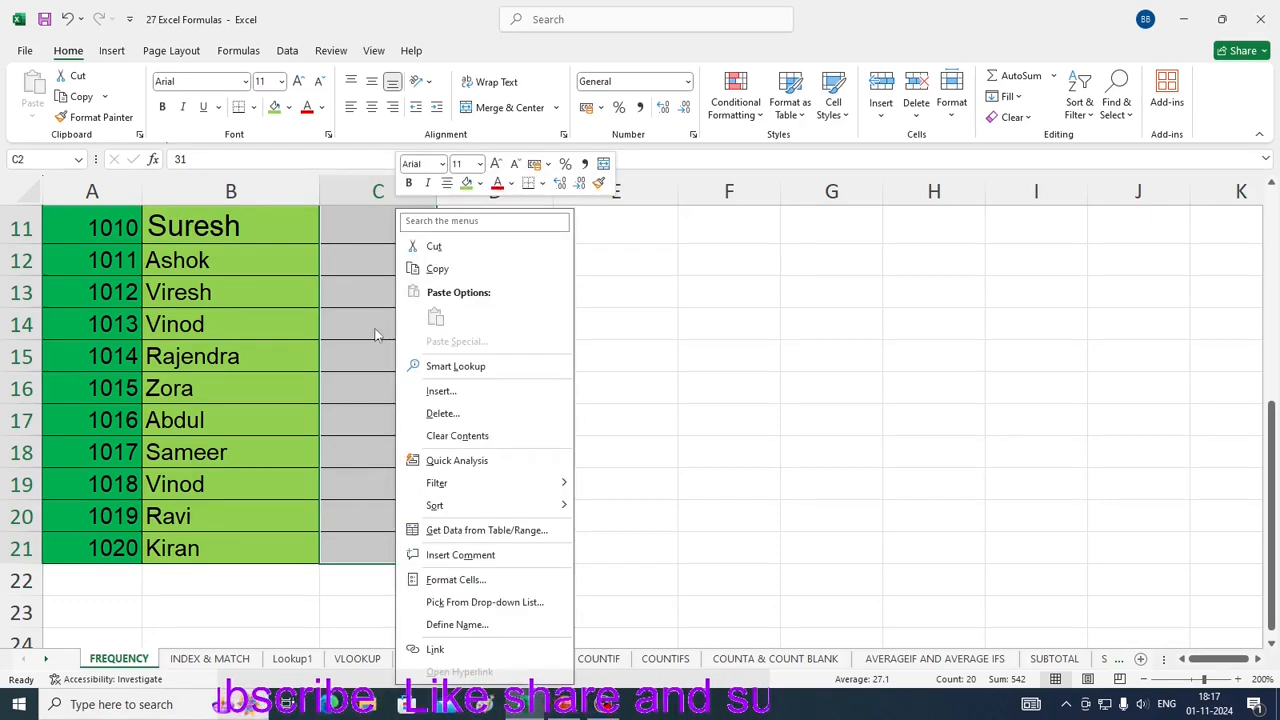
click(438, 260)
scroll(447, 270, up, 3)
click(505, 255)
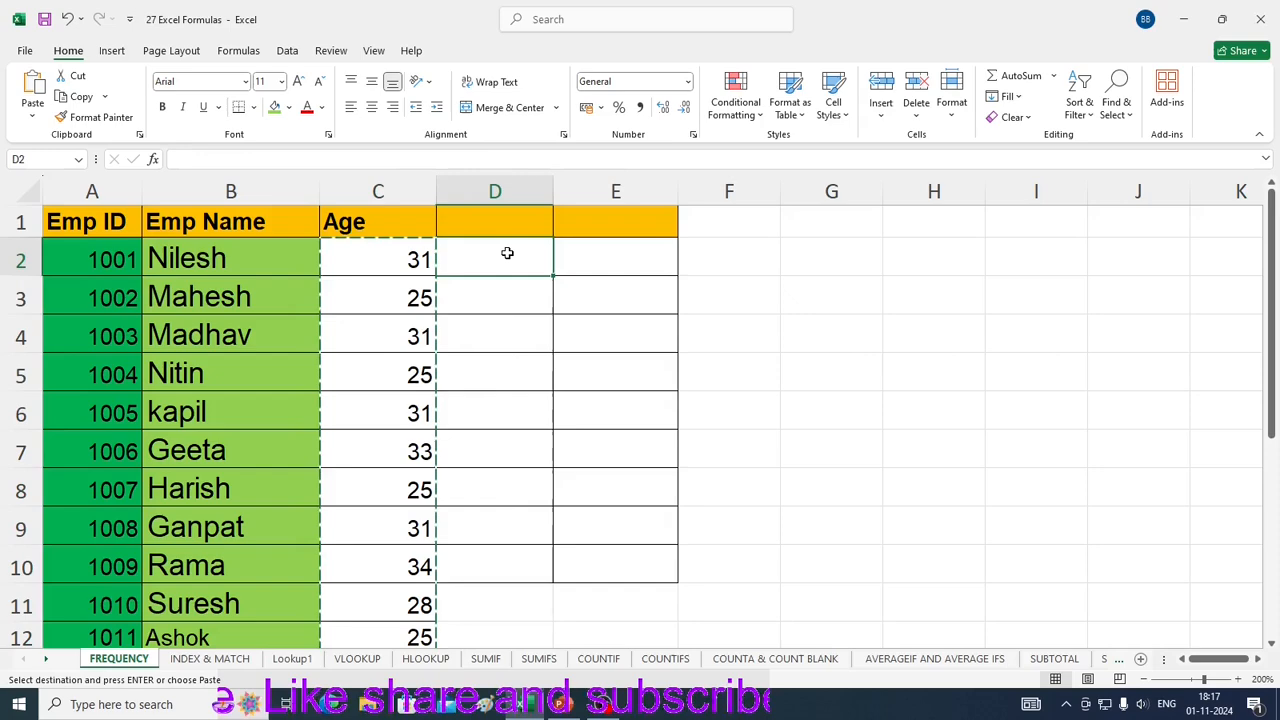
right_click(507, 260)
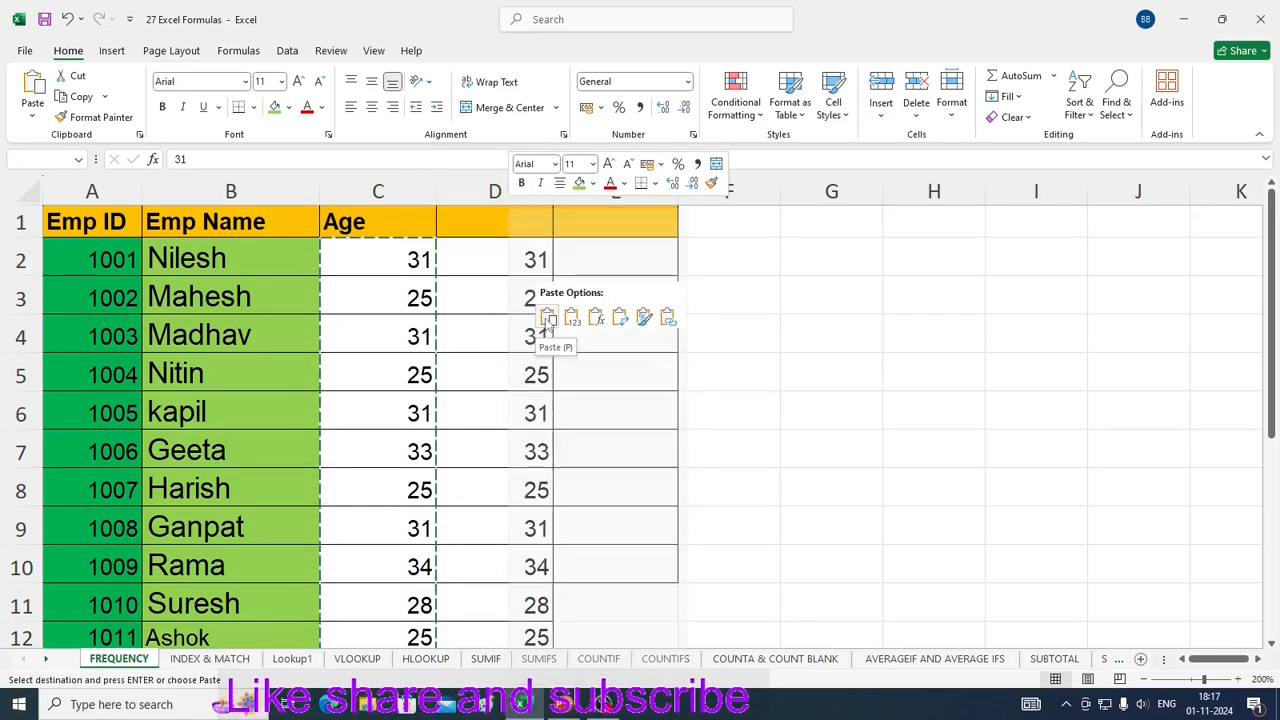
click(543, 316)
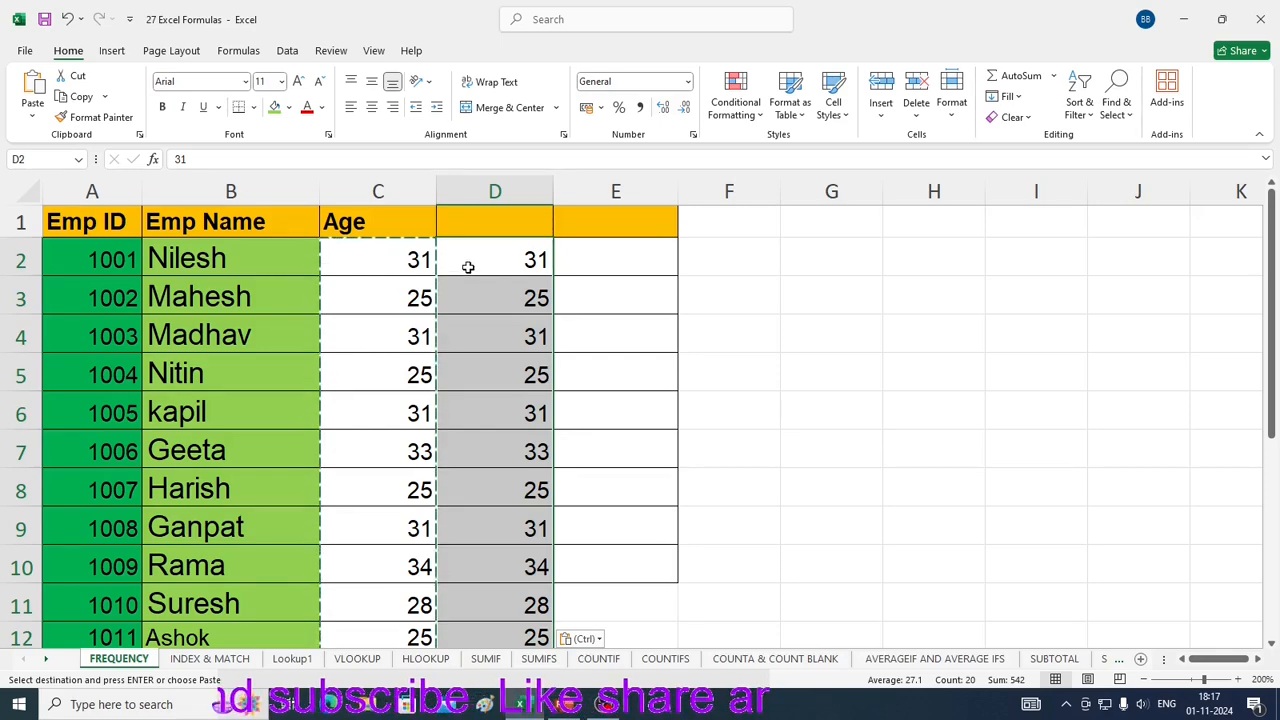
Step: Remove the duplicate values from the pasted ages in column D only, continuing with the current selection
click(288, 51)
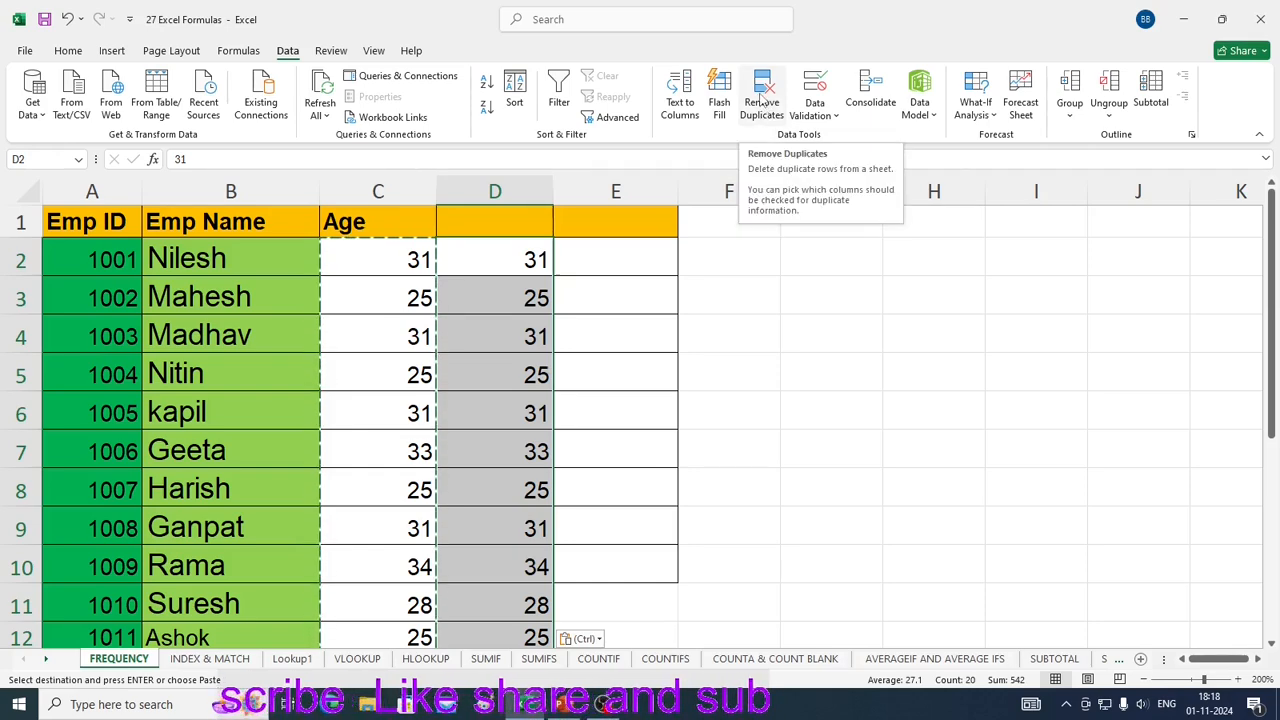
click(762, 100)
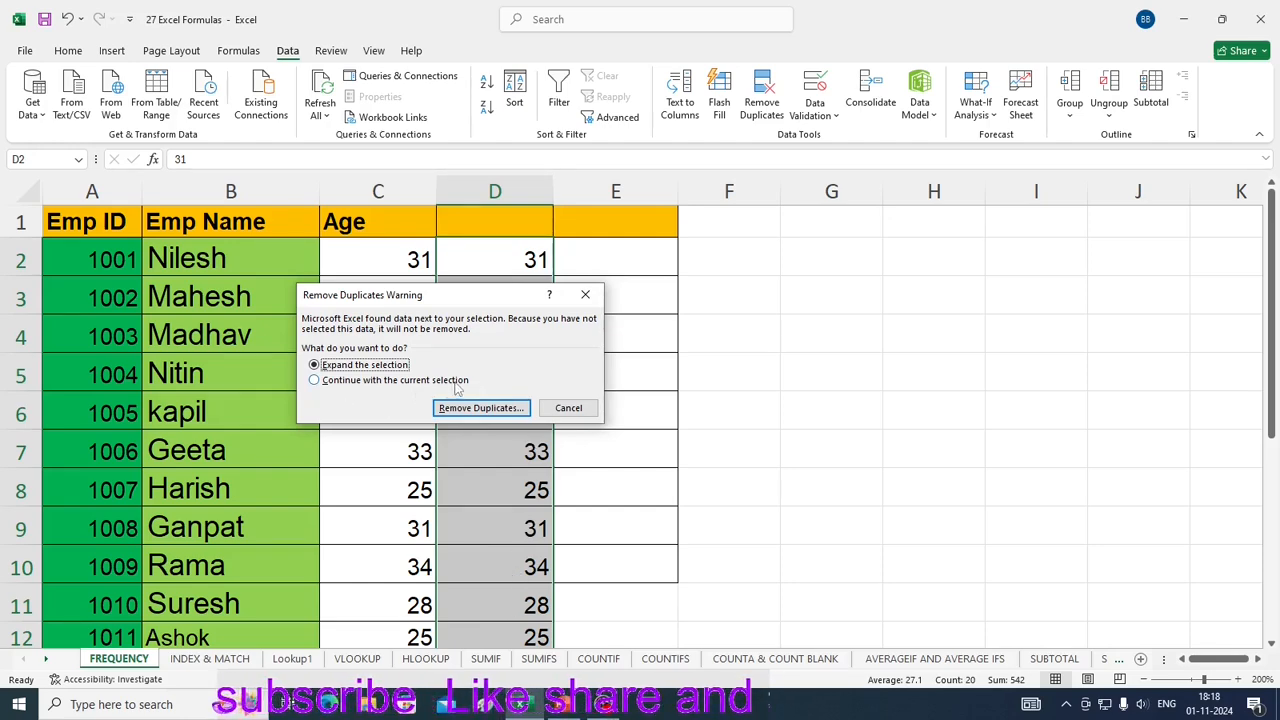
click(314, 381)
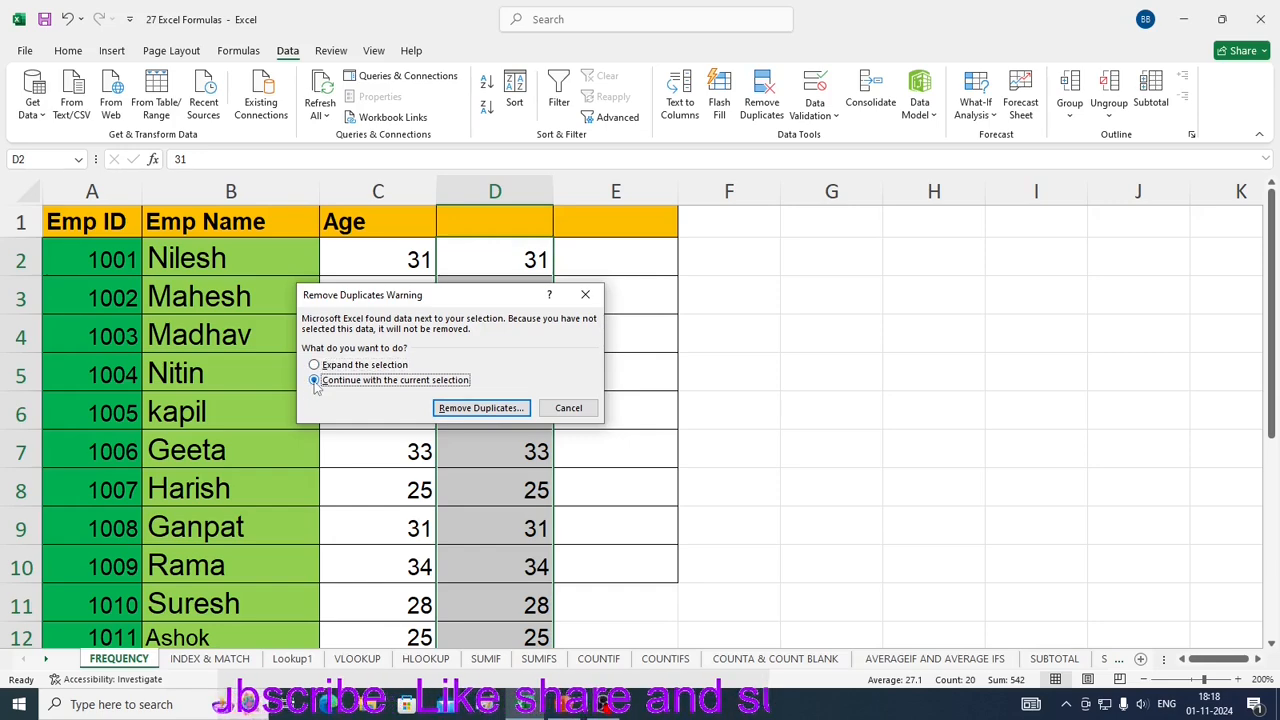
click(497, 410)
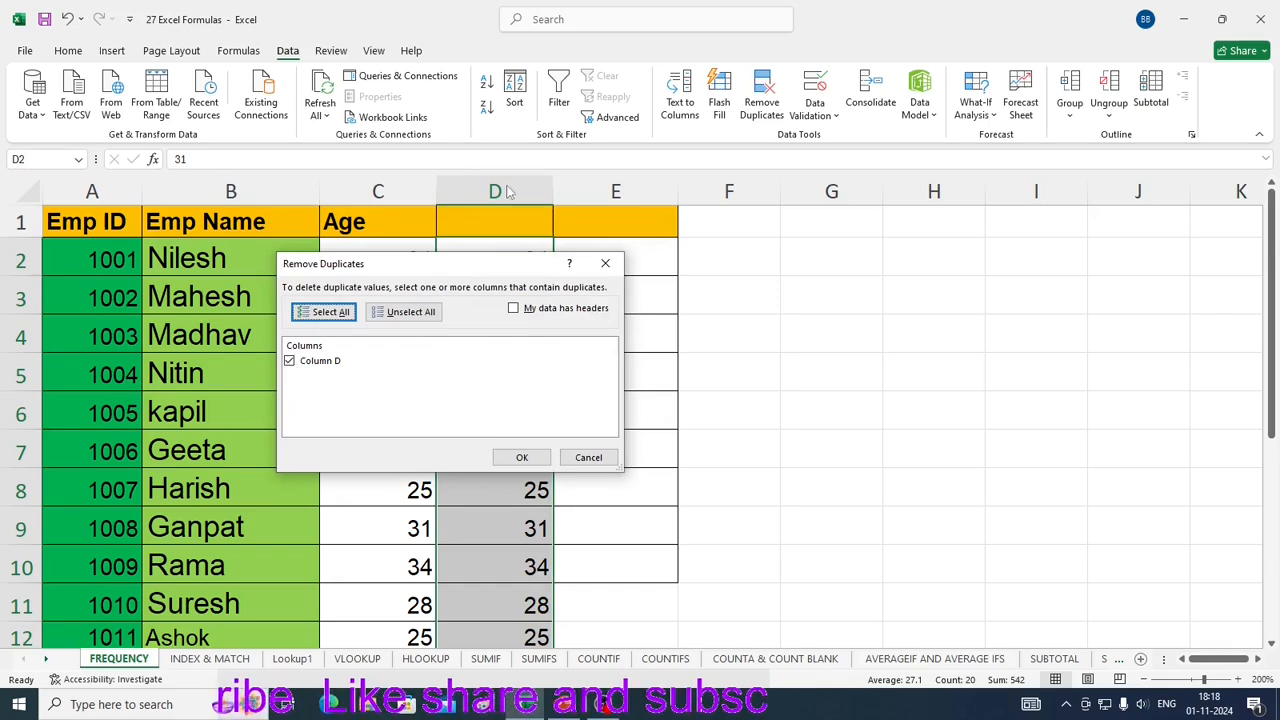
click(522, 458)
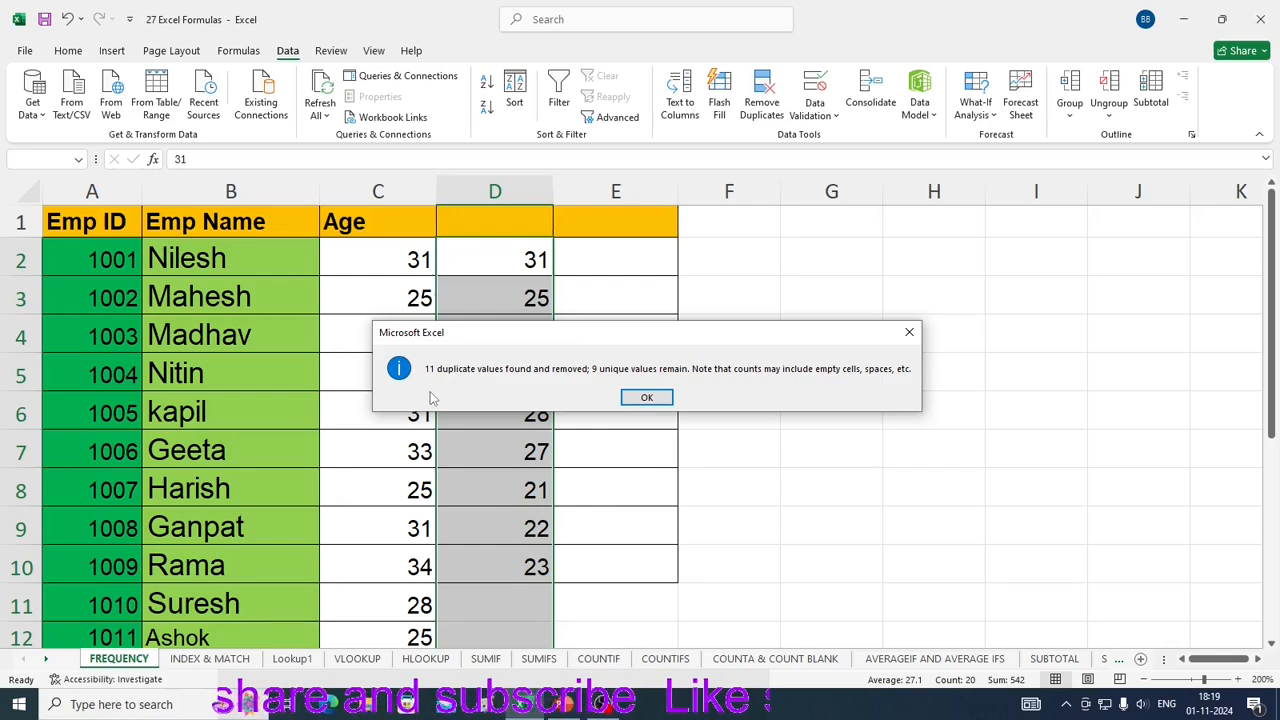
click(646, 398)
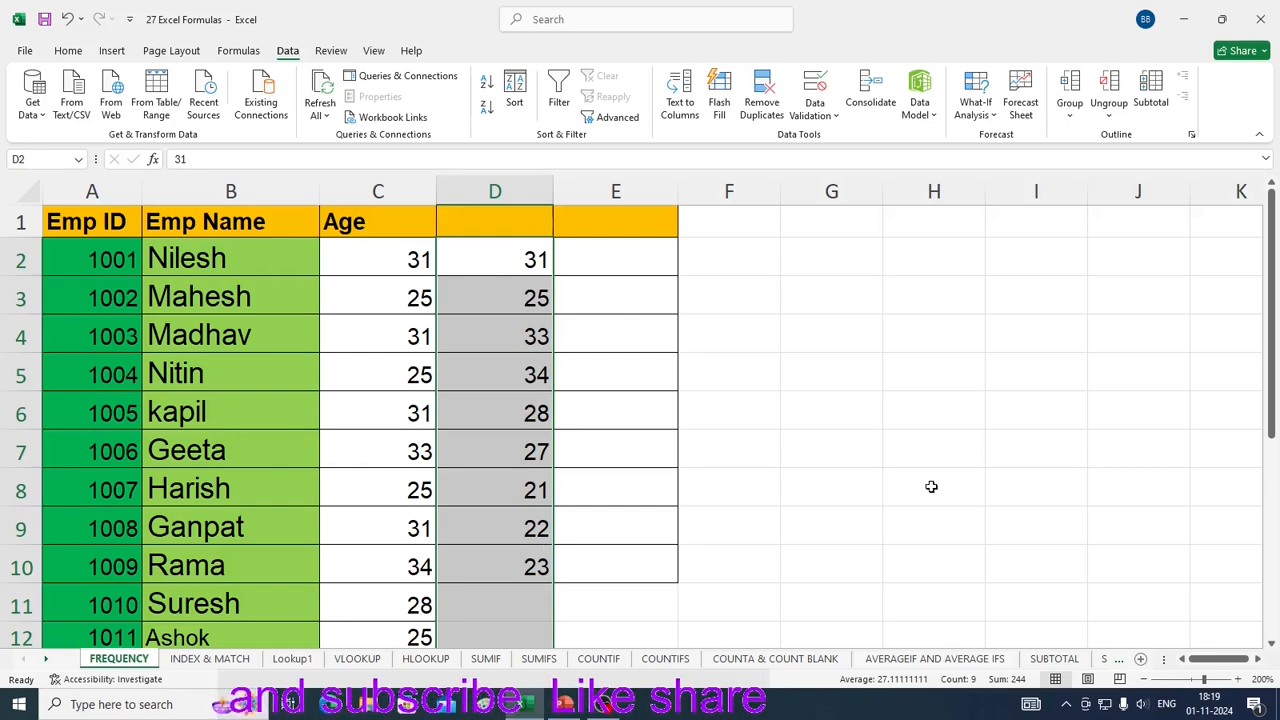
scroll(903, 457, down, 1)
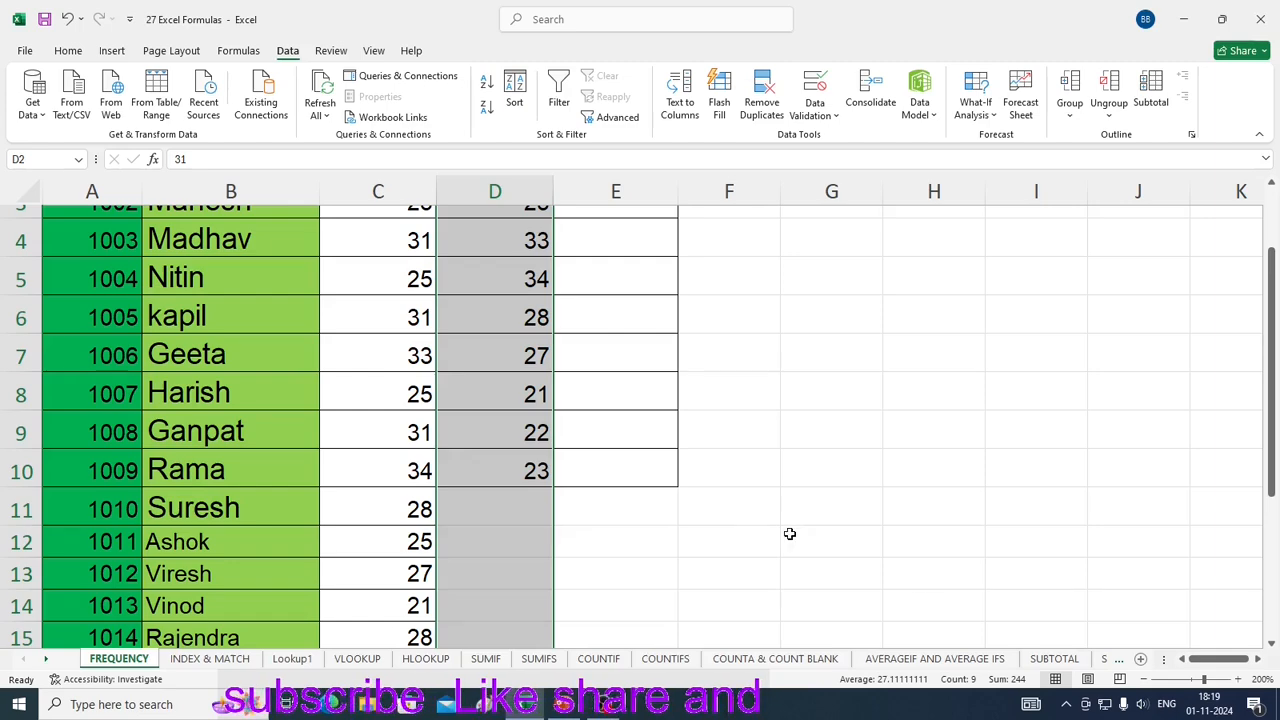
scroll(709, 540, up, 1)
click(803, 418)
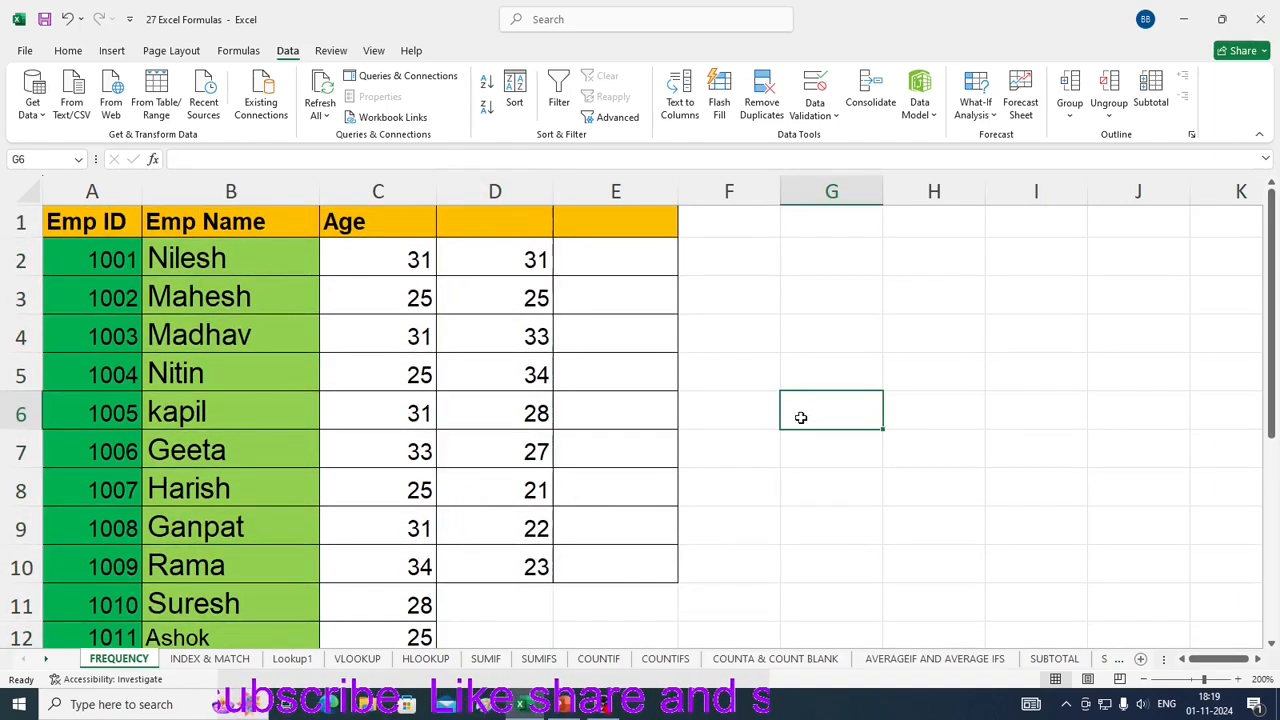
Step: Enter the header Unique in cell D1
click(474, 220)
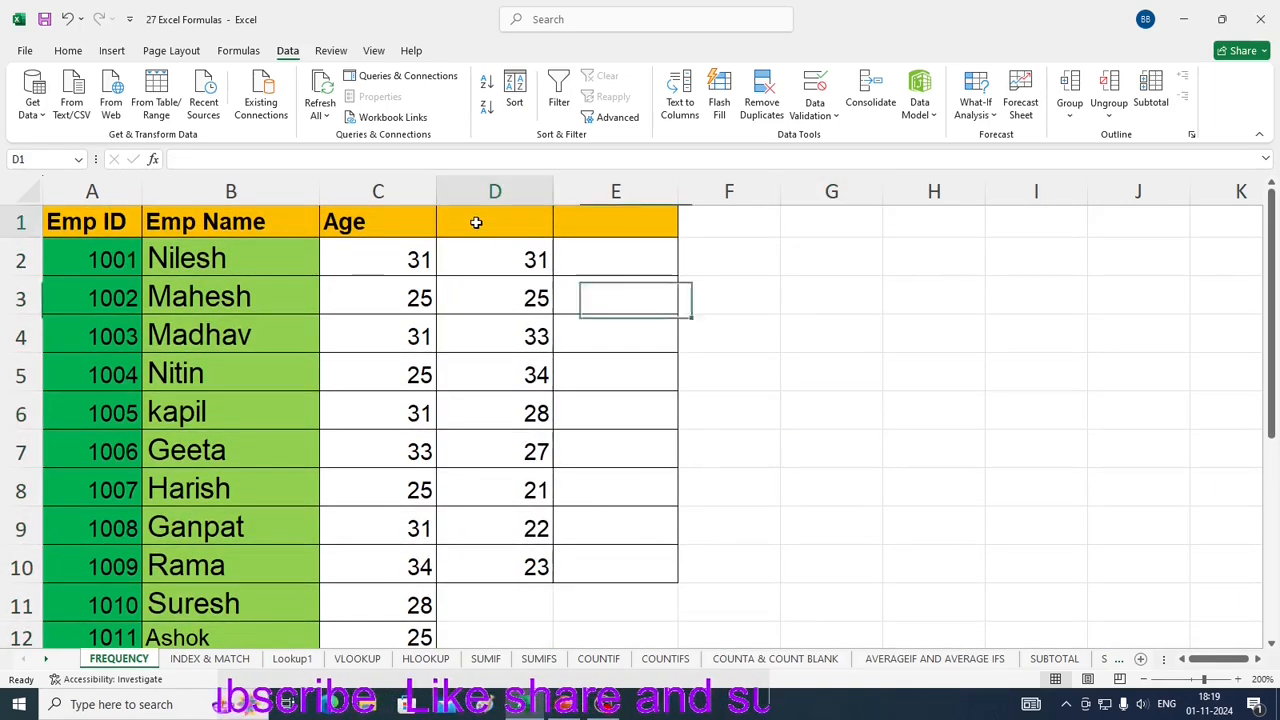
text(Unique)
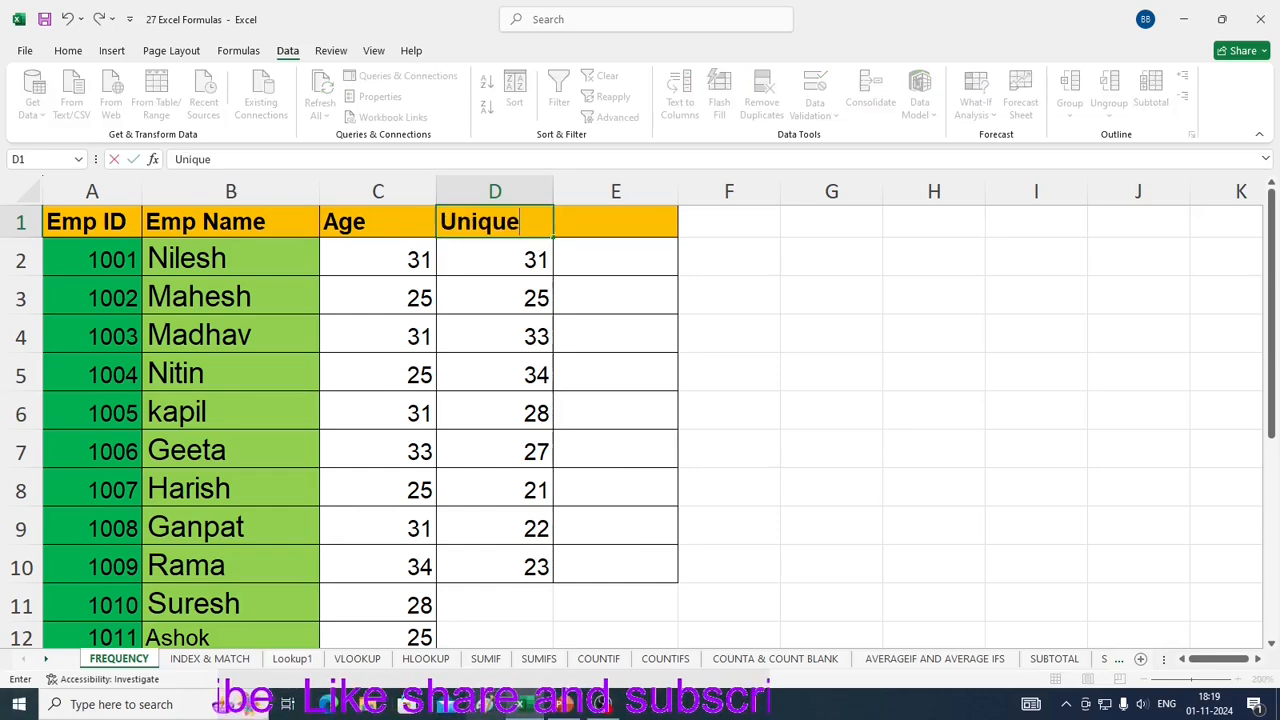
click(457, 449)
drag(486, 251, 514, 562)
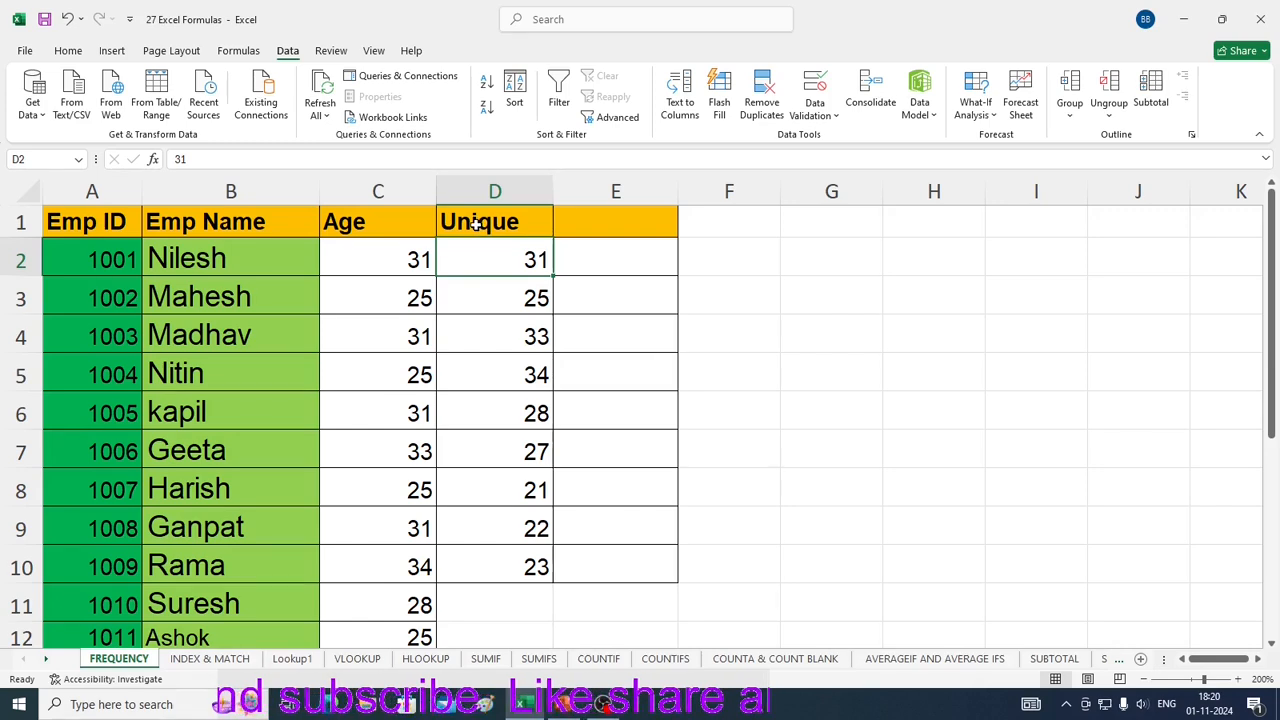
click(457, 183)
Step: Enter the formula =UNIQUE(C2:C21) in cell D2
click(478, 262)
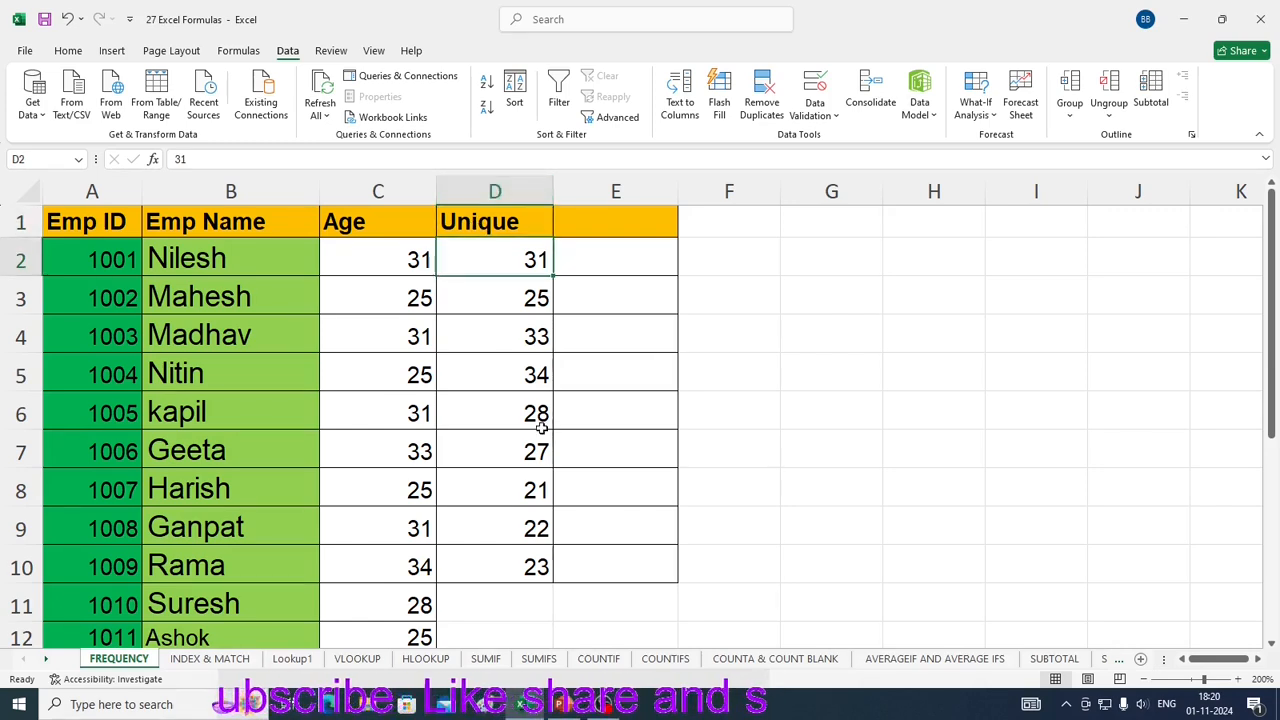
text(=)
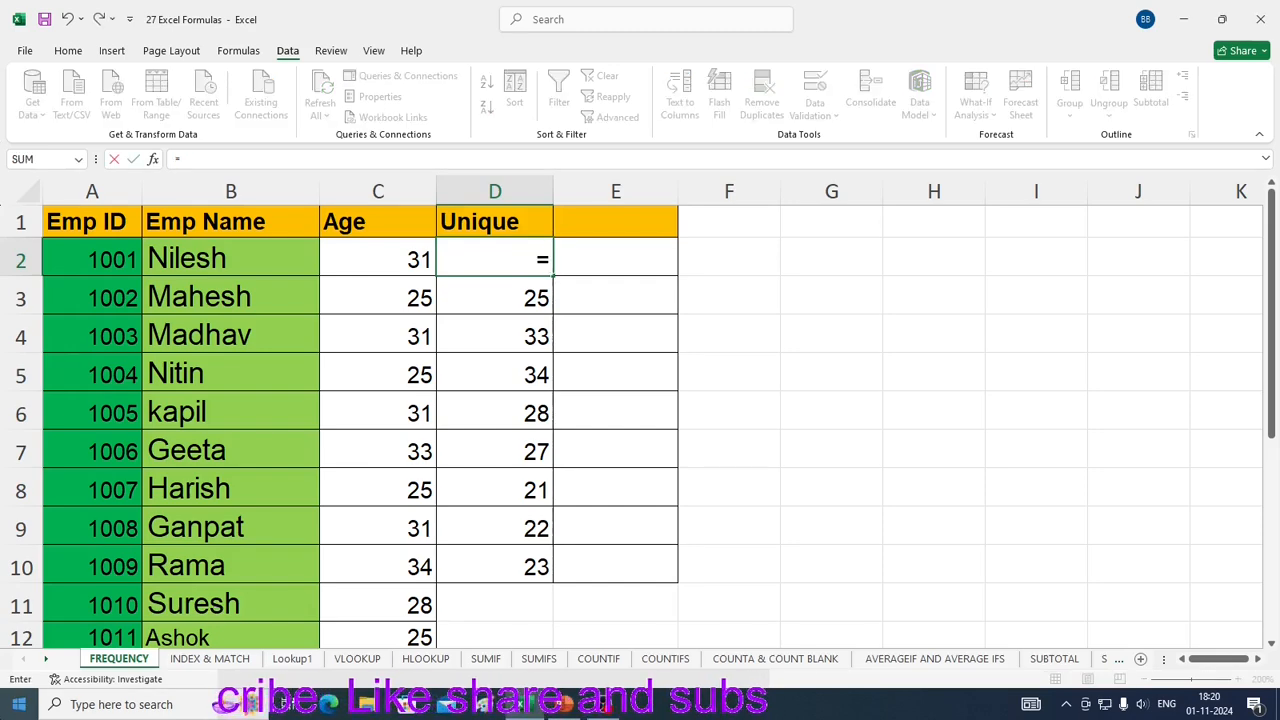
text(UNIQUE()
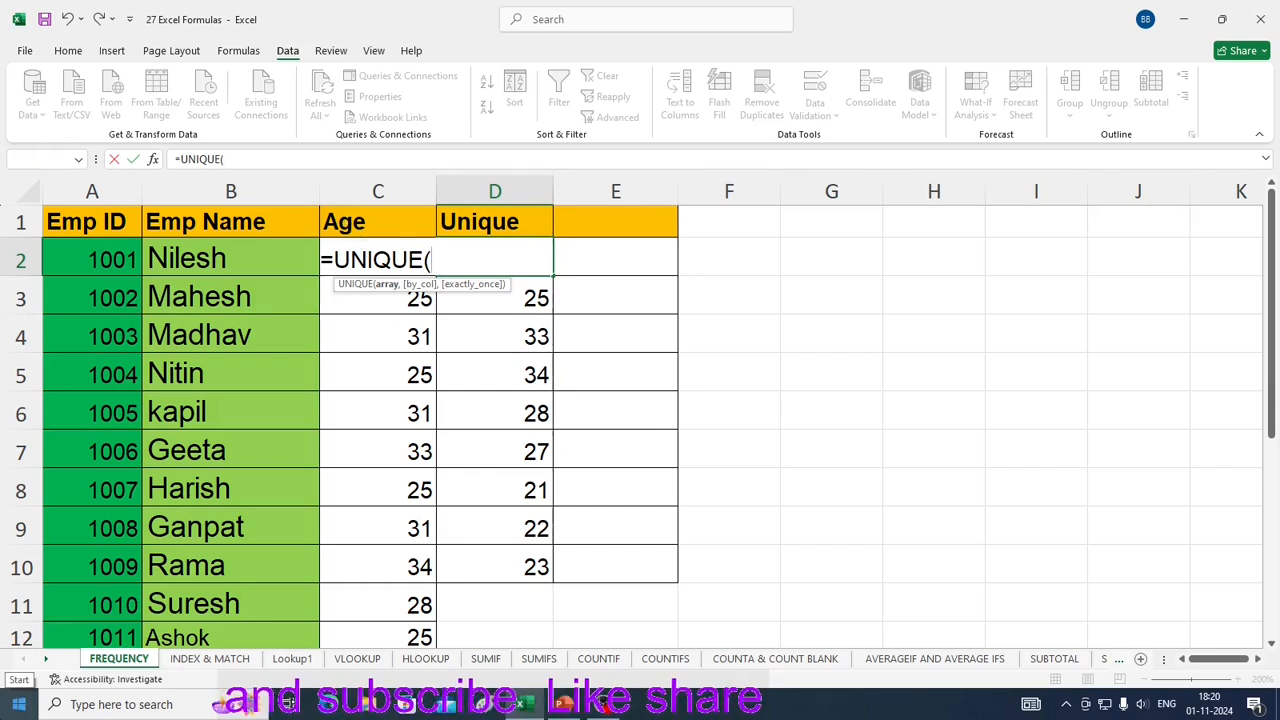
text(C2:)
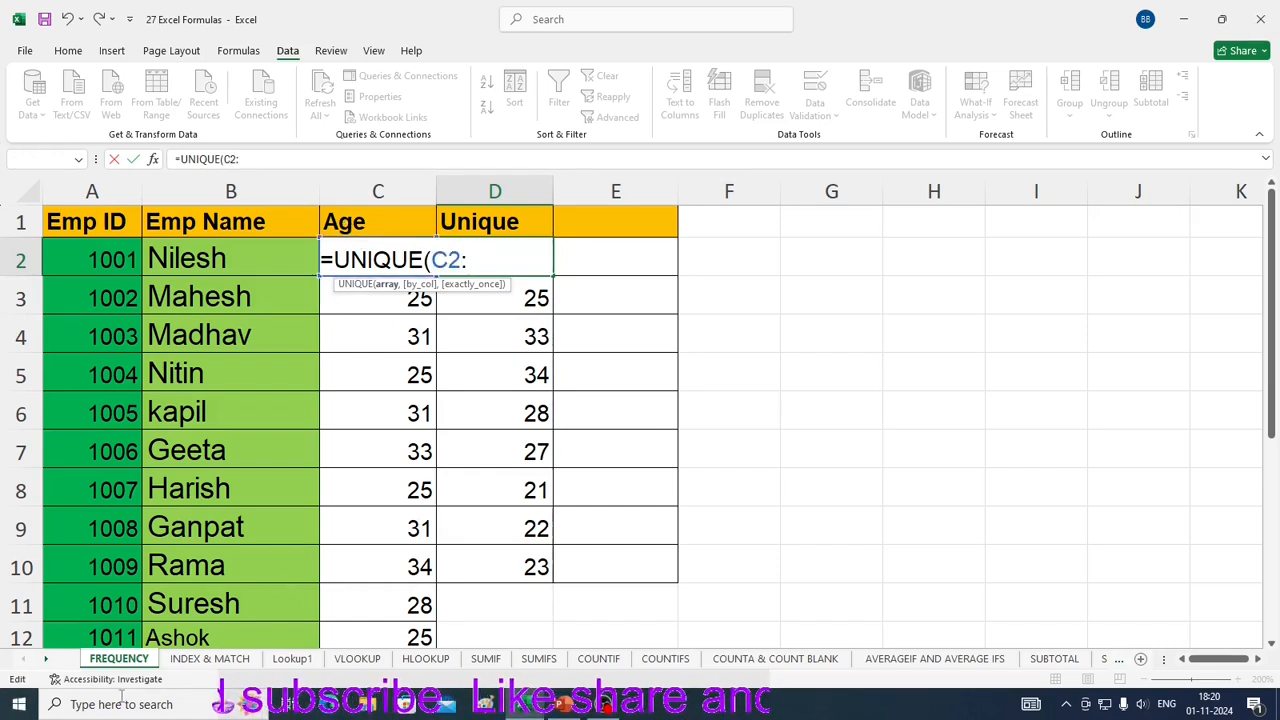
scroll(115, 618, down, 3)
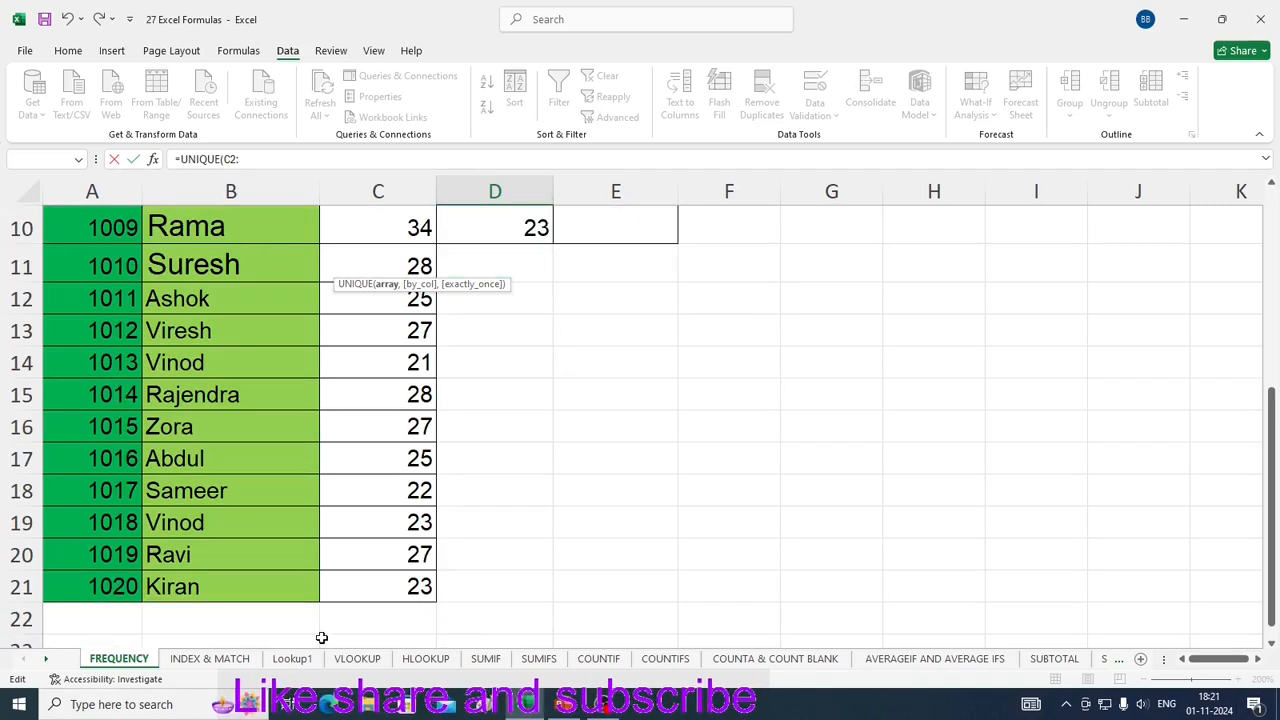
scroll(609, 489, up, 3)
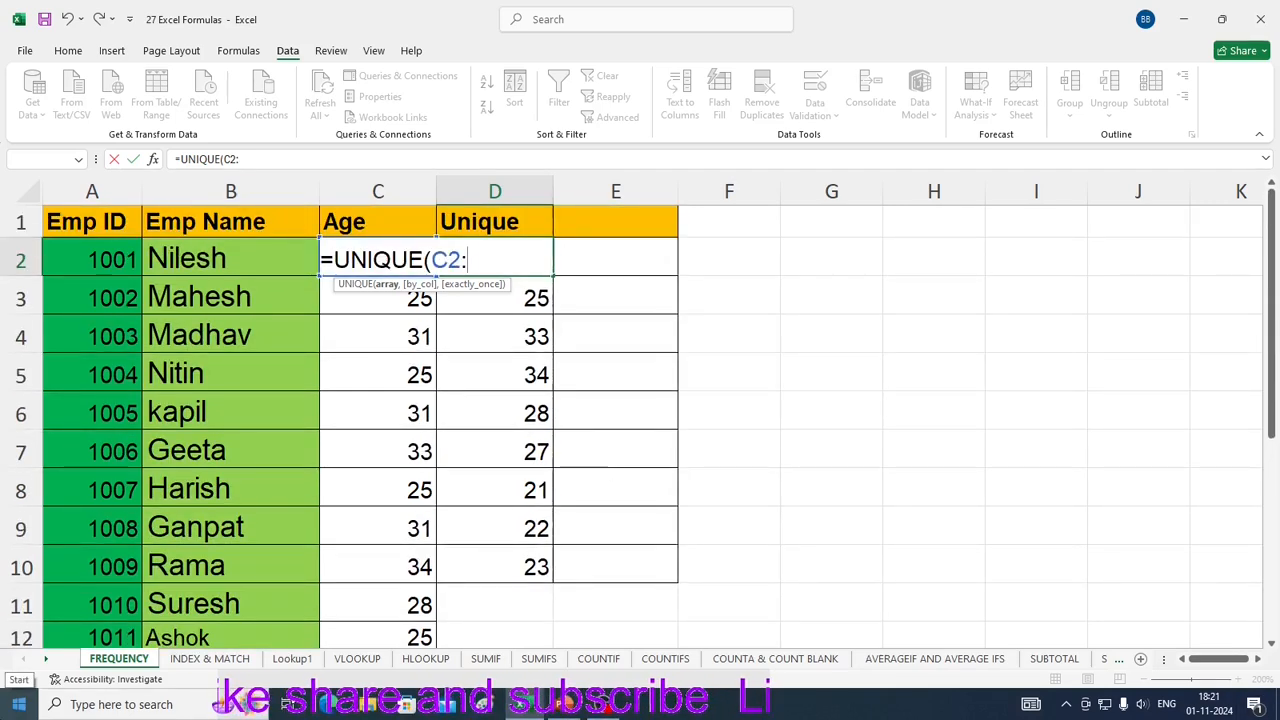
text(C21)
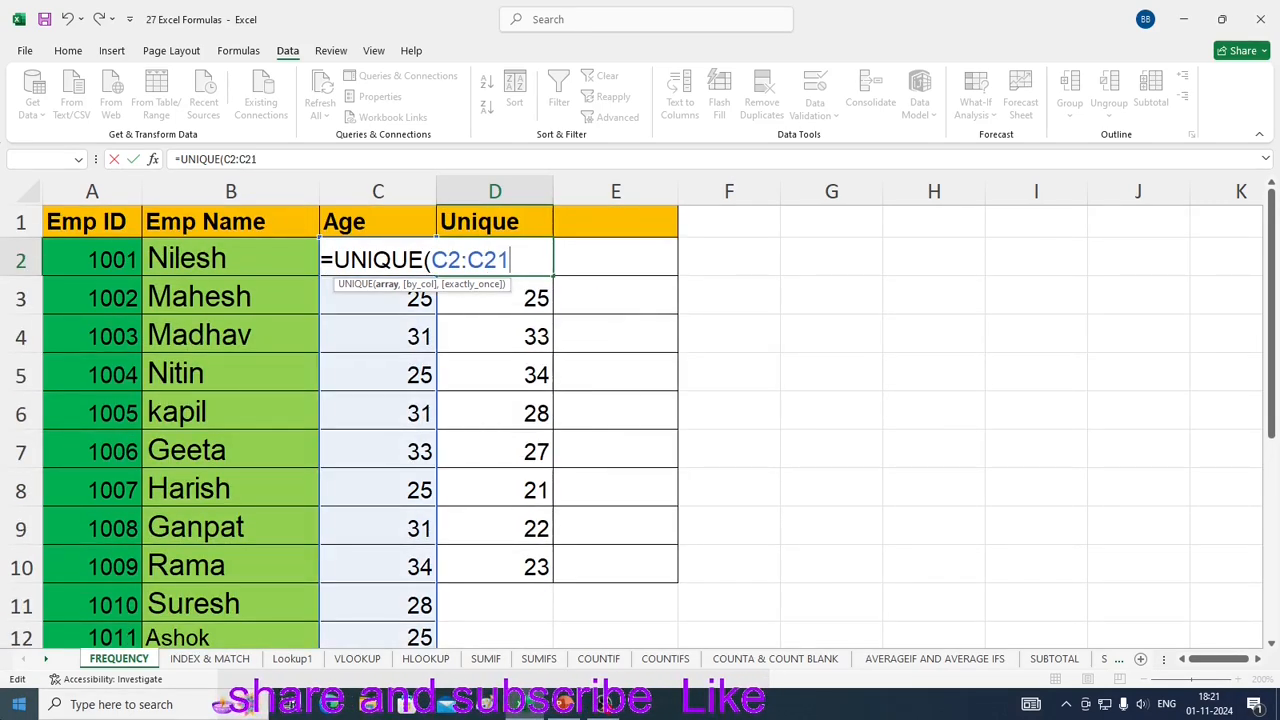
text())
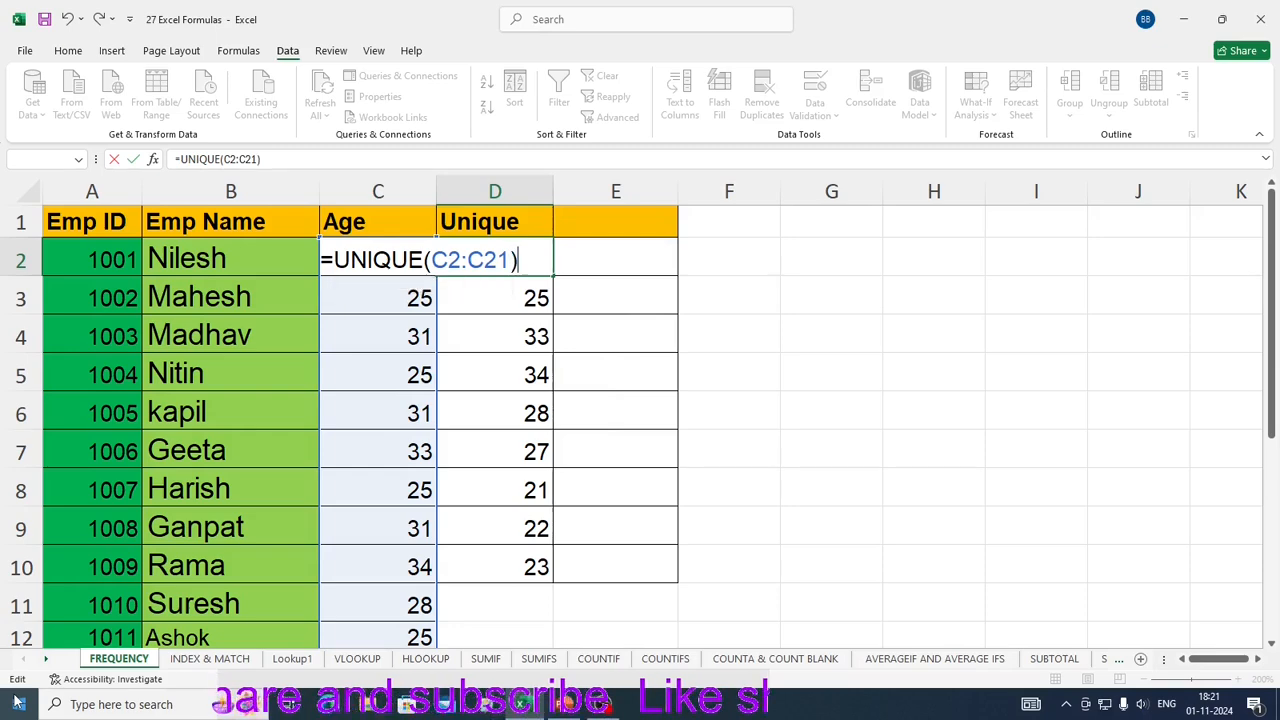
key(Return)
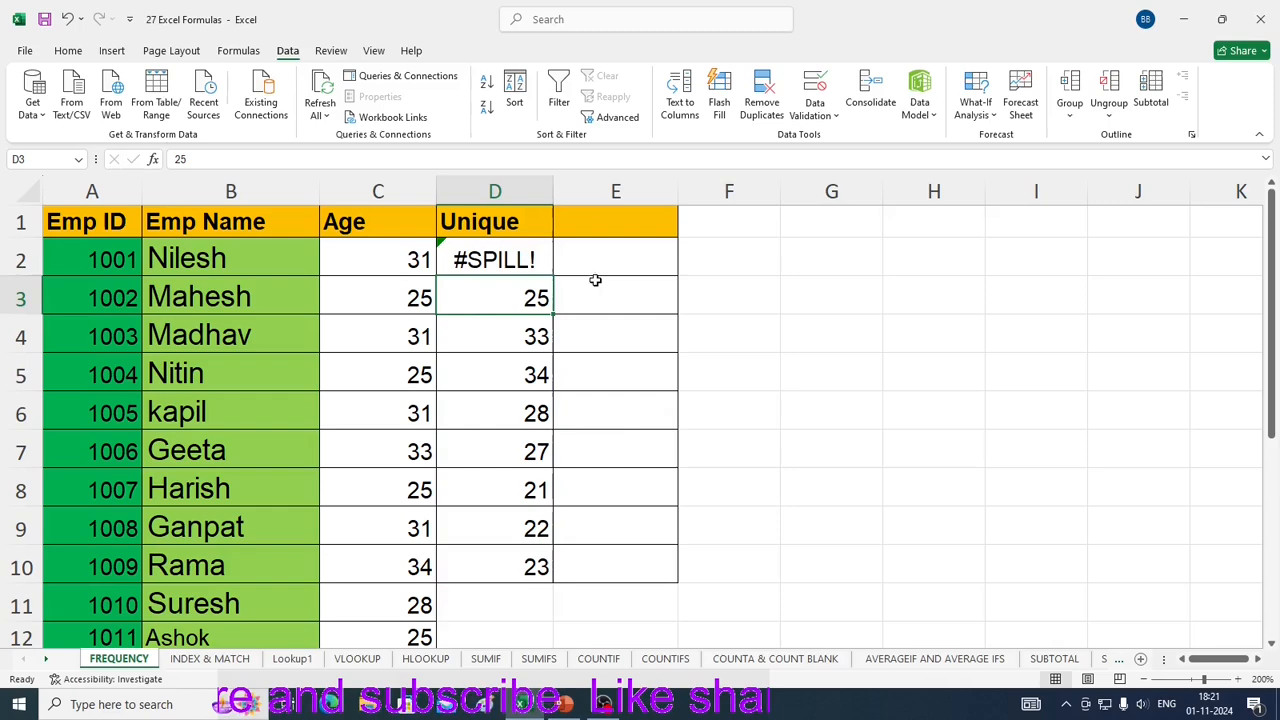
Step: Clear the formula in D2 and the values below it, down to D25
click(480, 260)
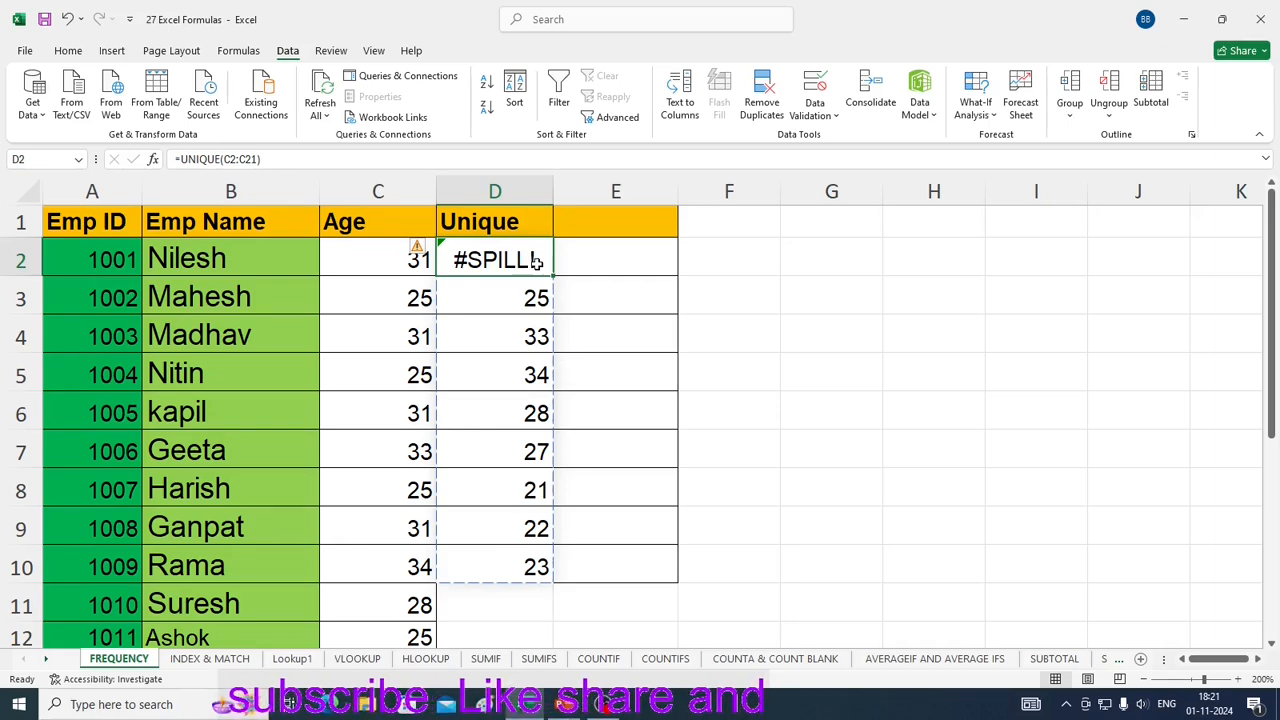
drag(537, 297, 548, 588)
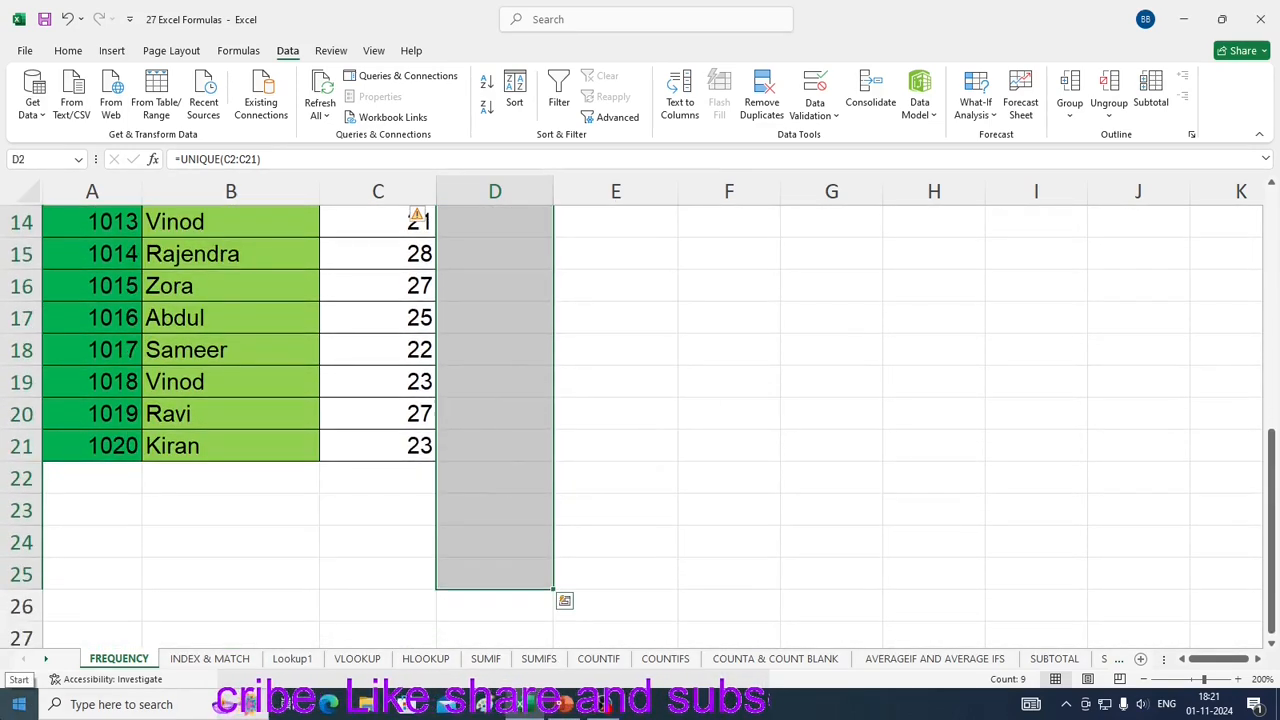
scroll(766, 480, up, 5)
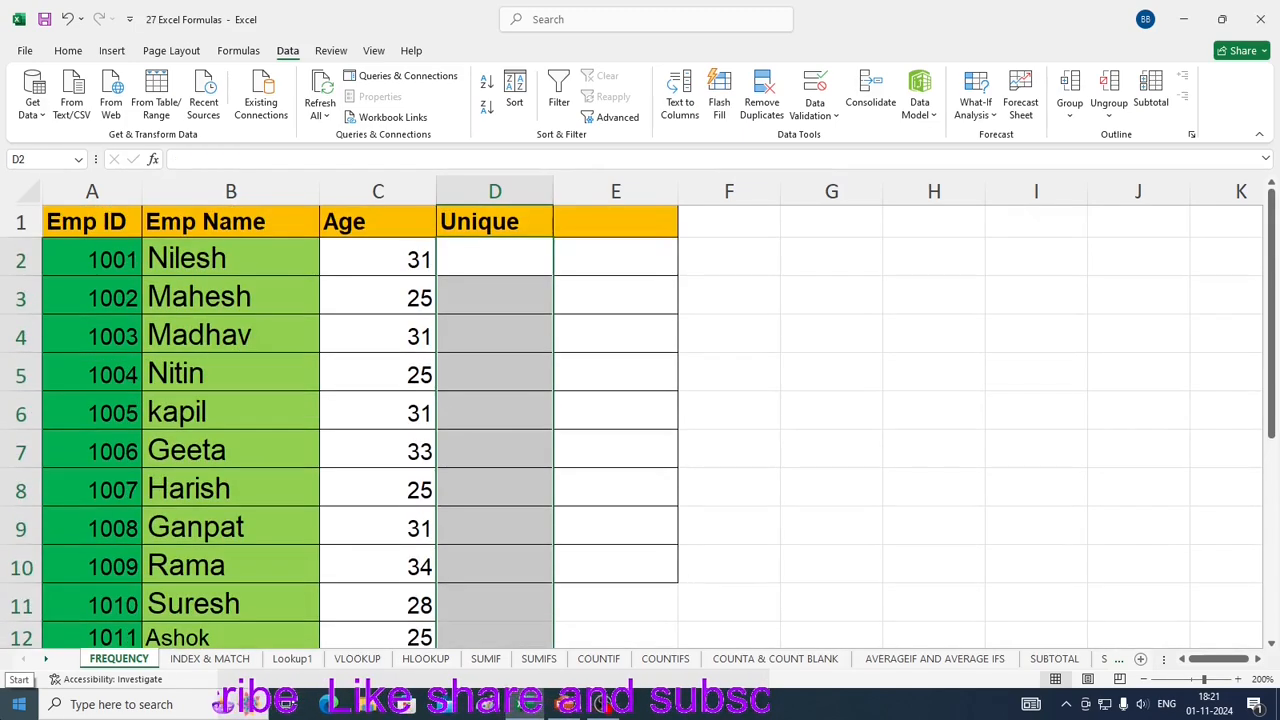
click(791, 454)
click(467, 261)
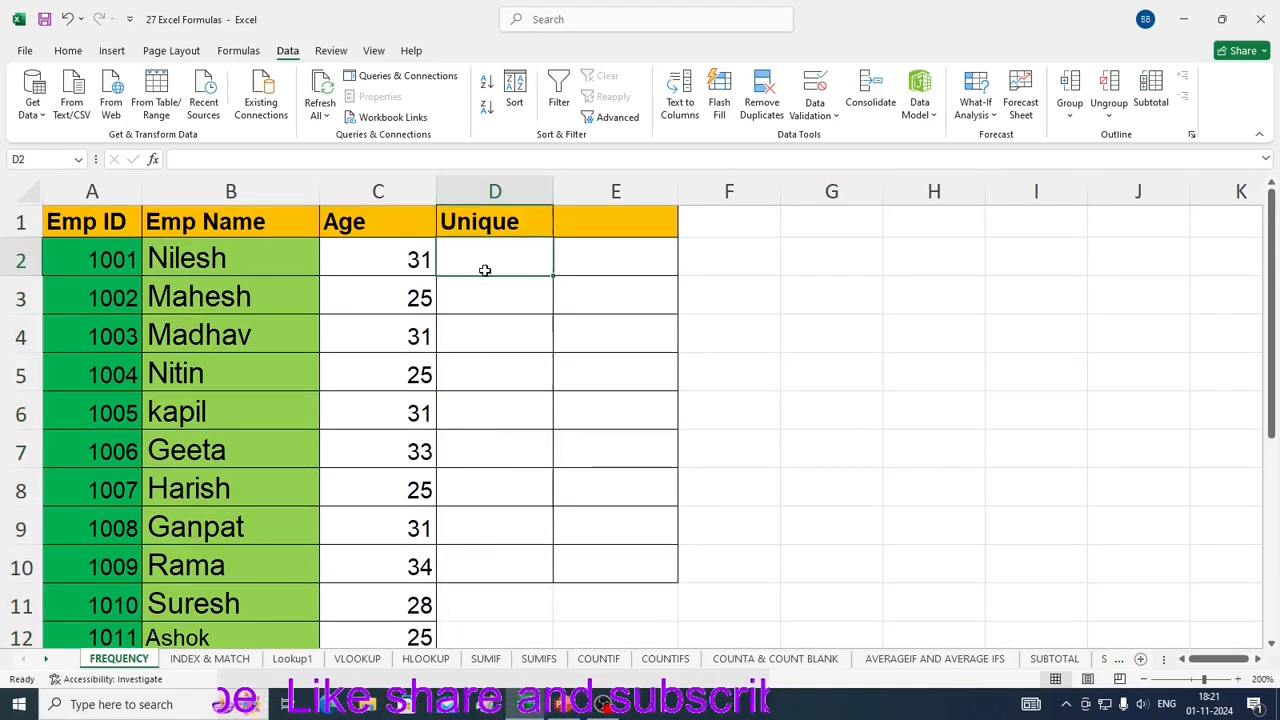
Step: Enter the formula =UNIQUE(C2:C21) in cell D2 again to list the unique ages
text(=UNIQUE()
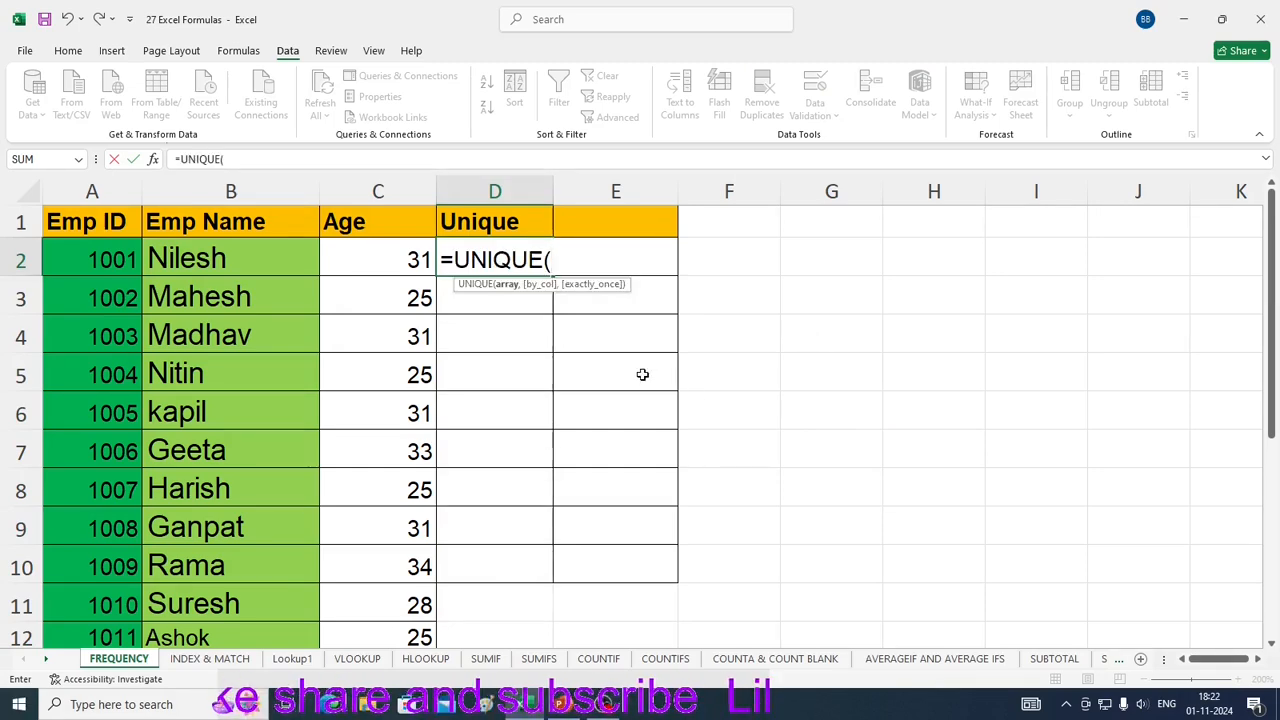
drag(363, 258, 376, 511)
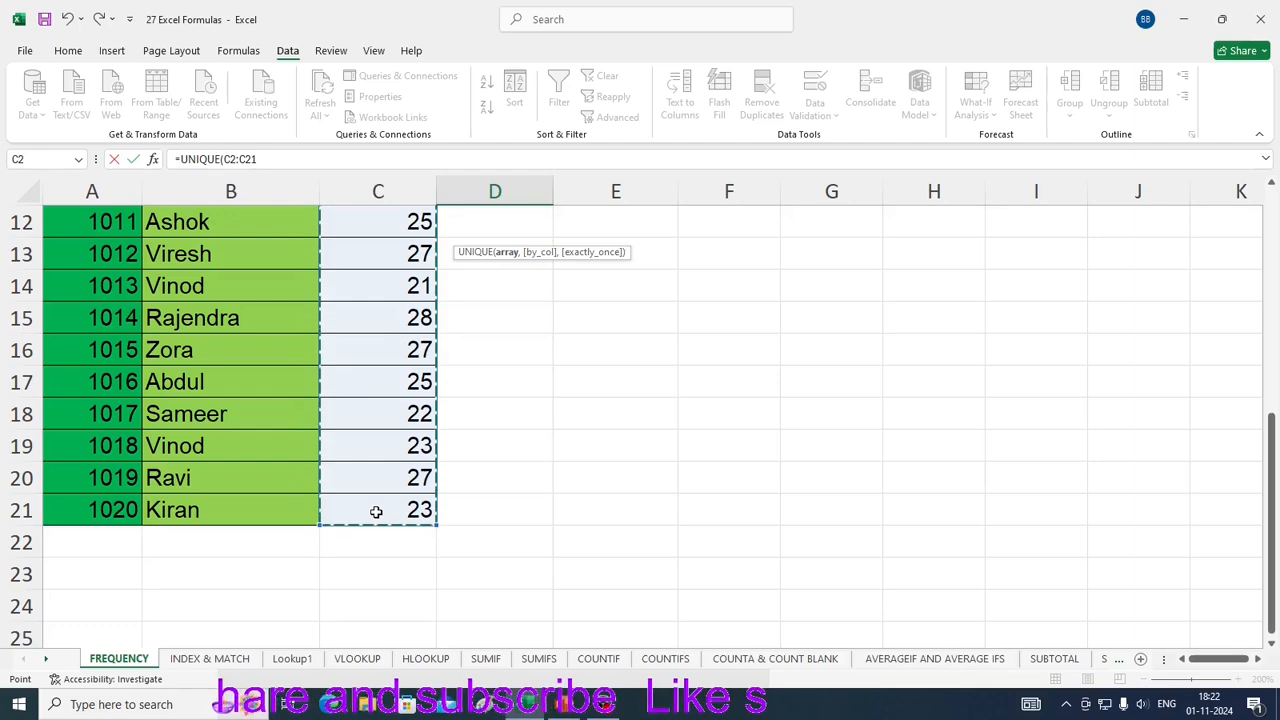
scroll(733, 534, up, 4)
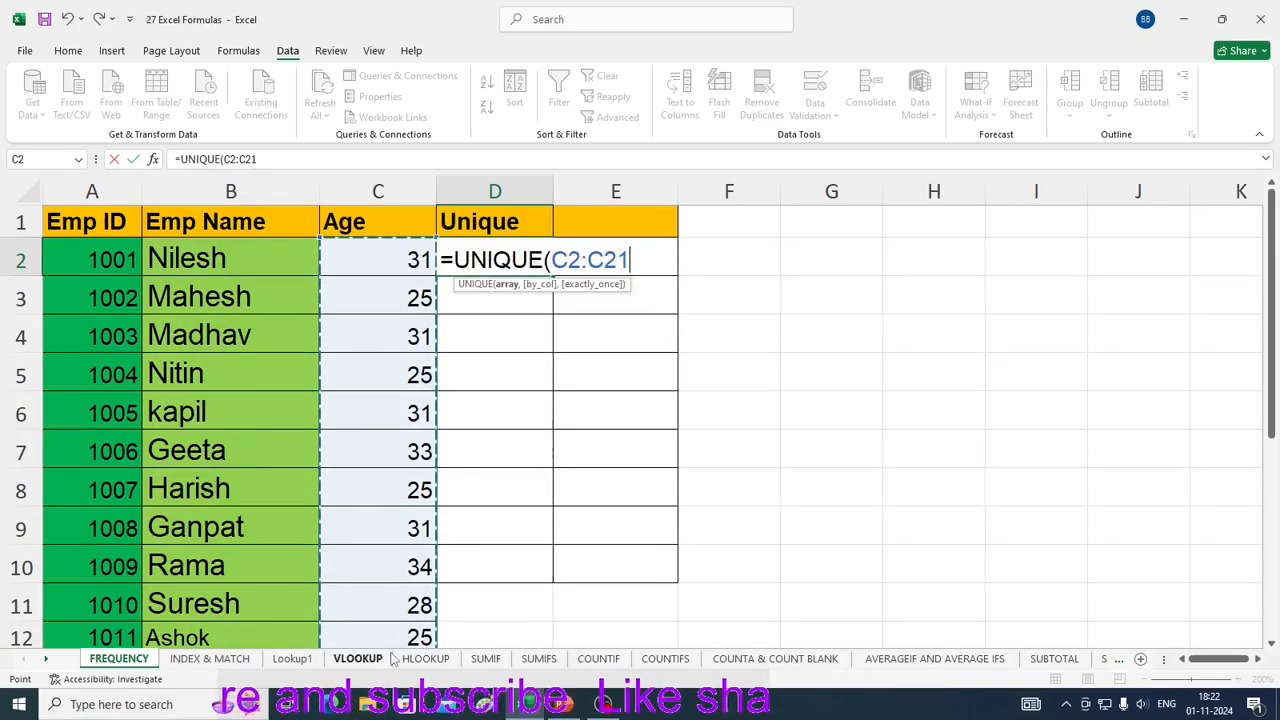
text())
key(Return)
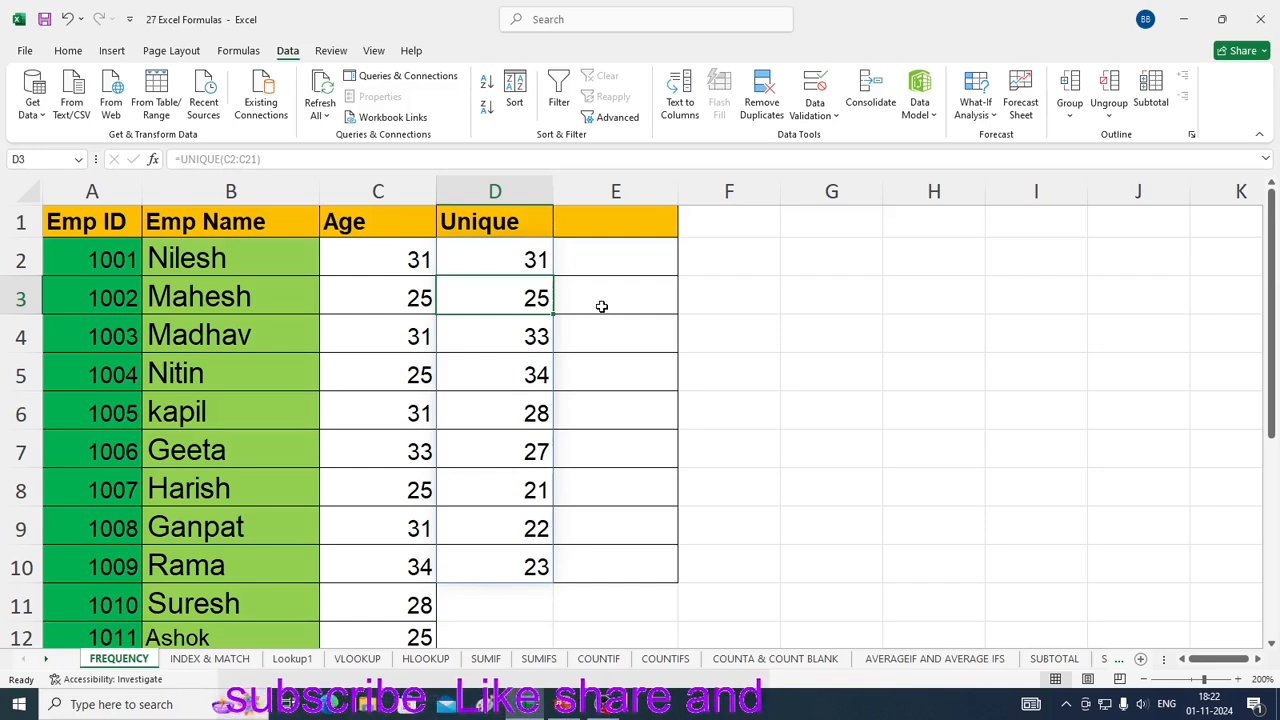
click(489, 259)
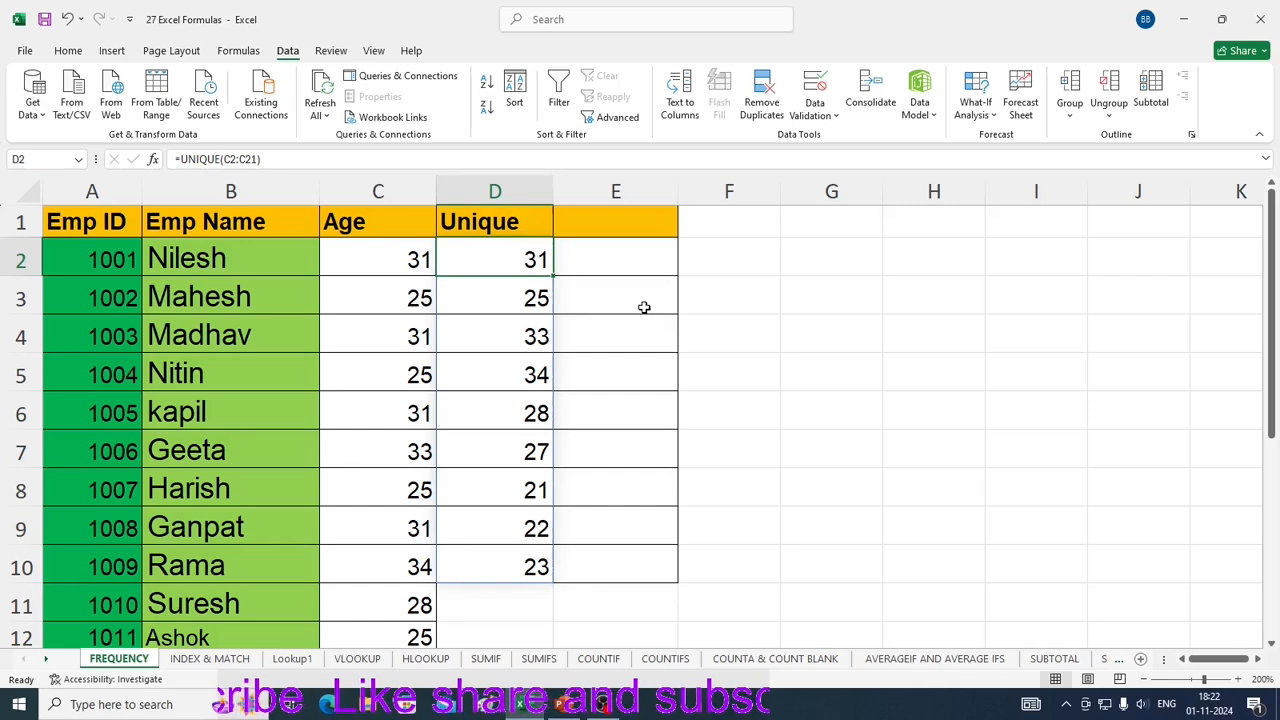
Step: Enter the header Frequency in cell E1
click(595, 230)
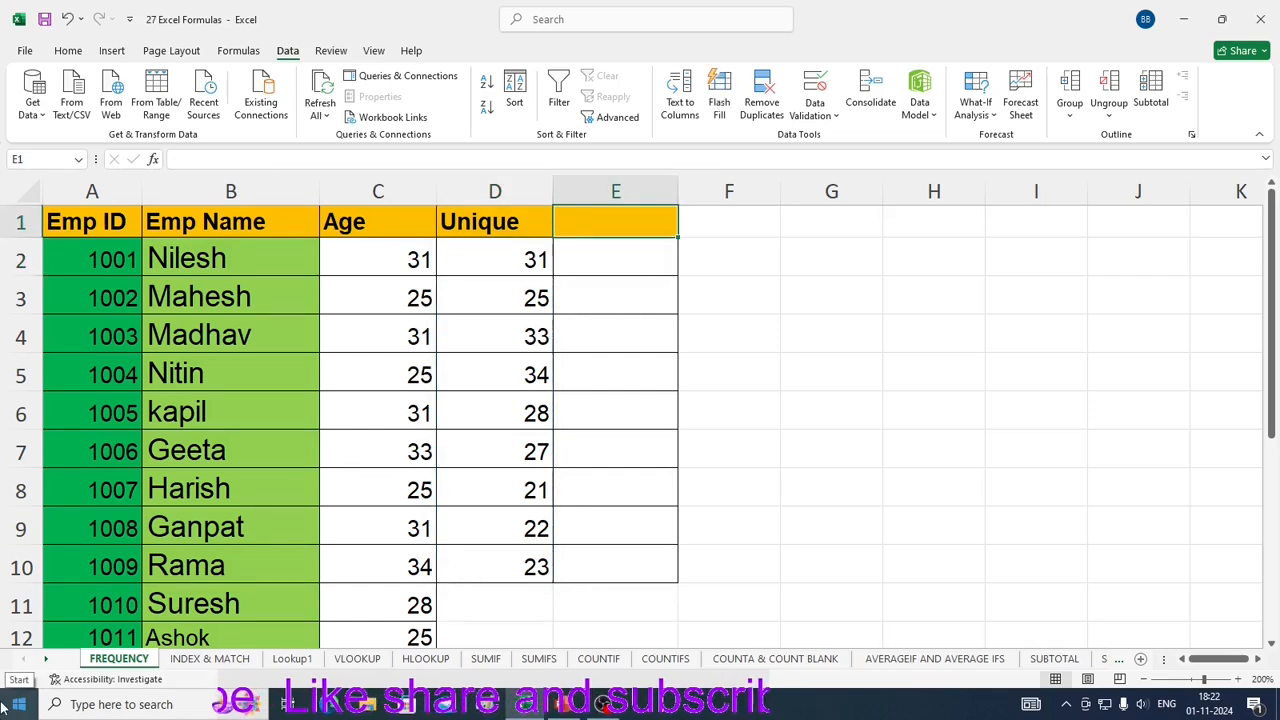
text(Frequency)
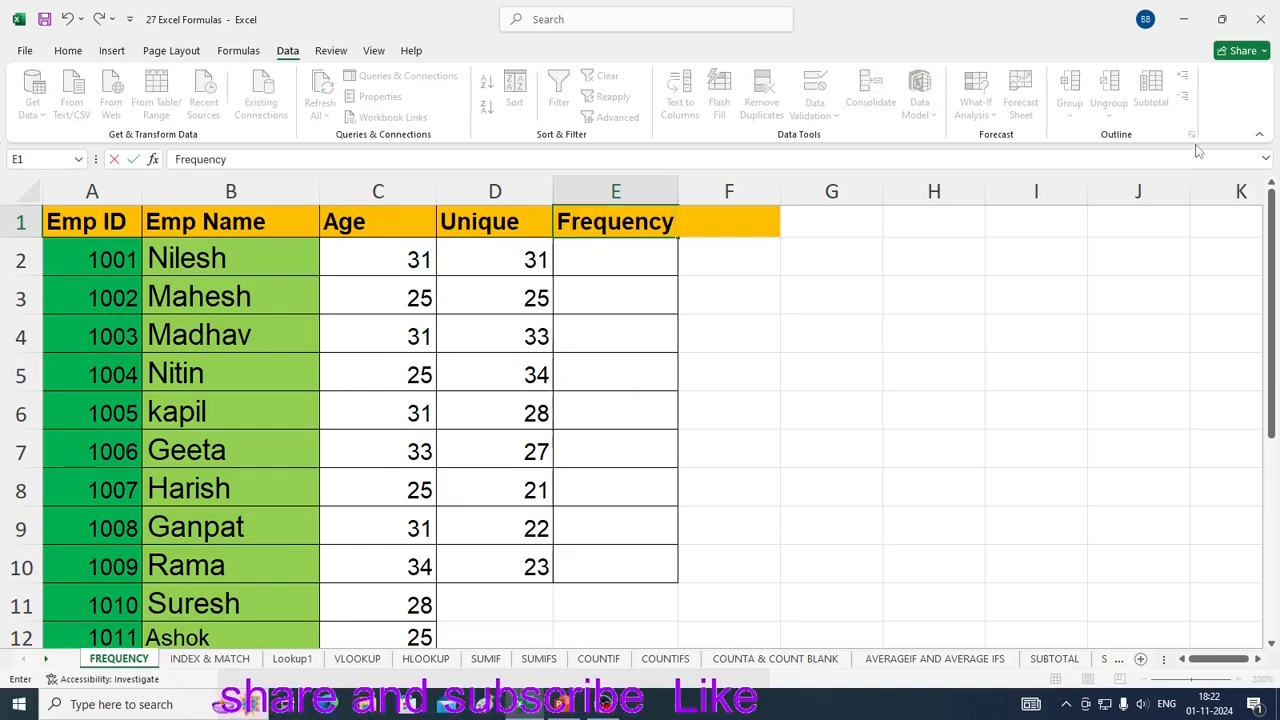
key(Return)
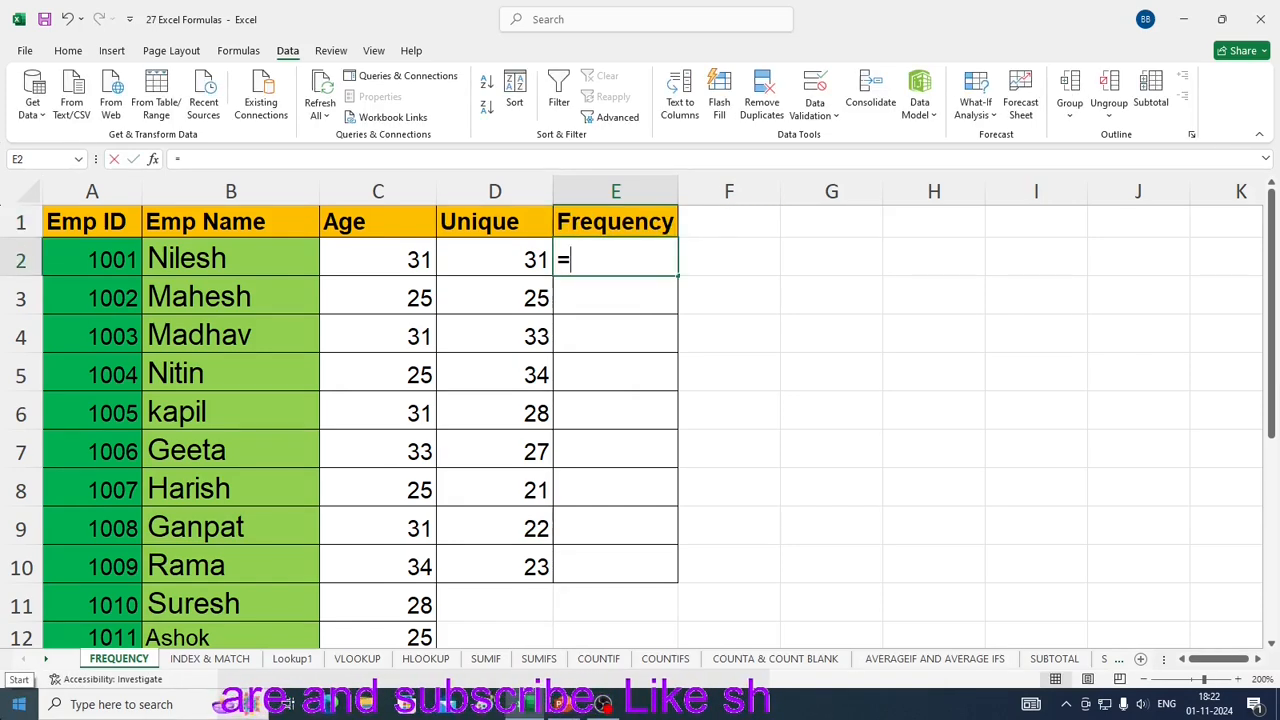
Step: Enter the formula =FREQUENCY(C2:C21,D2#) in cell E2 to count how often each unique age occurs
text(=fre)
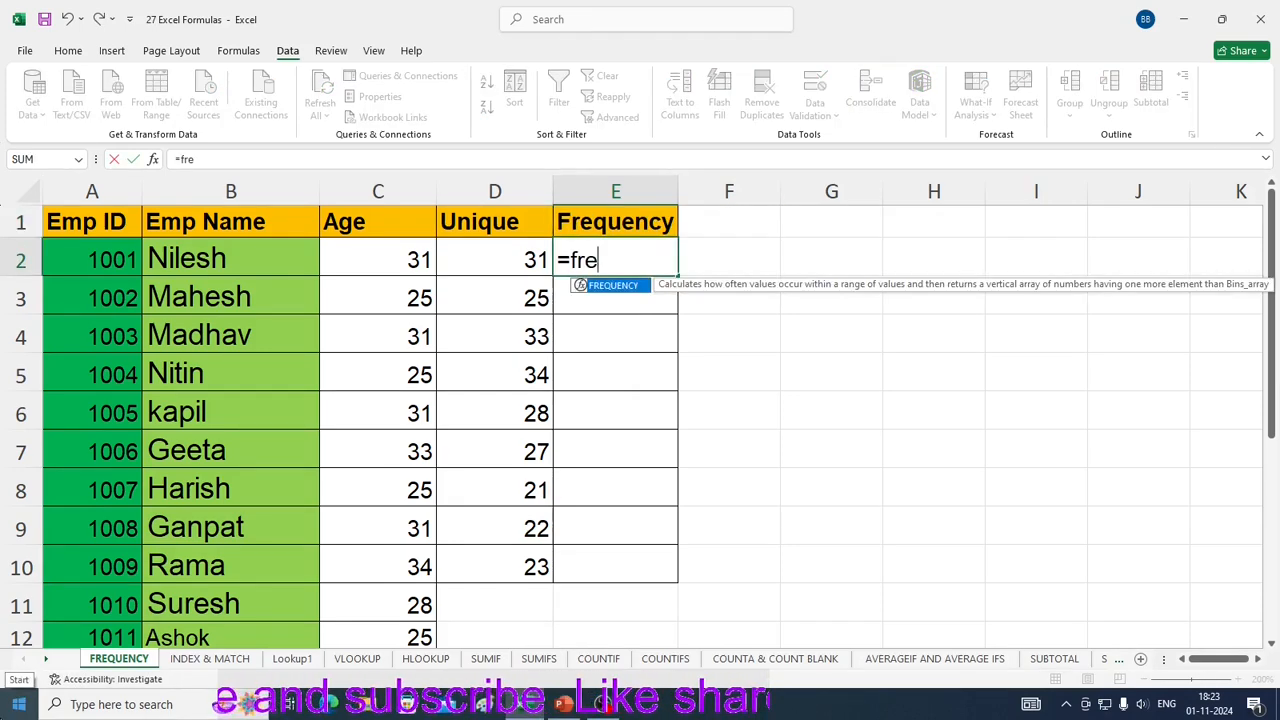
key(Tab)
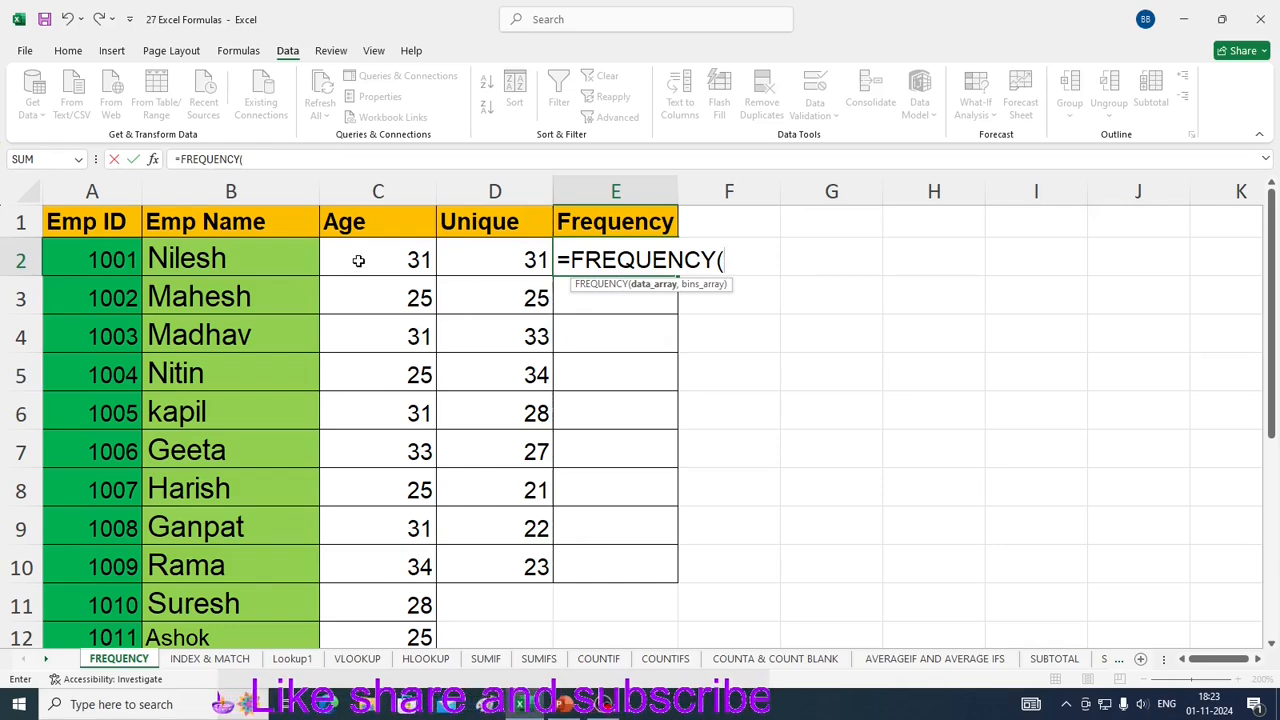
drag(358, 260, 381, 638)
text(,)
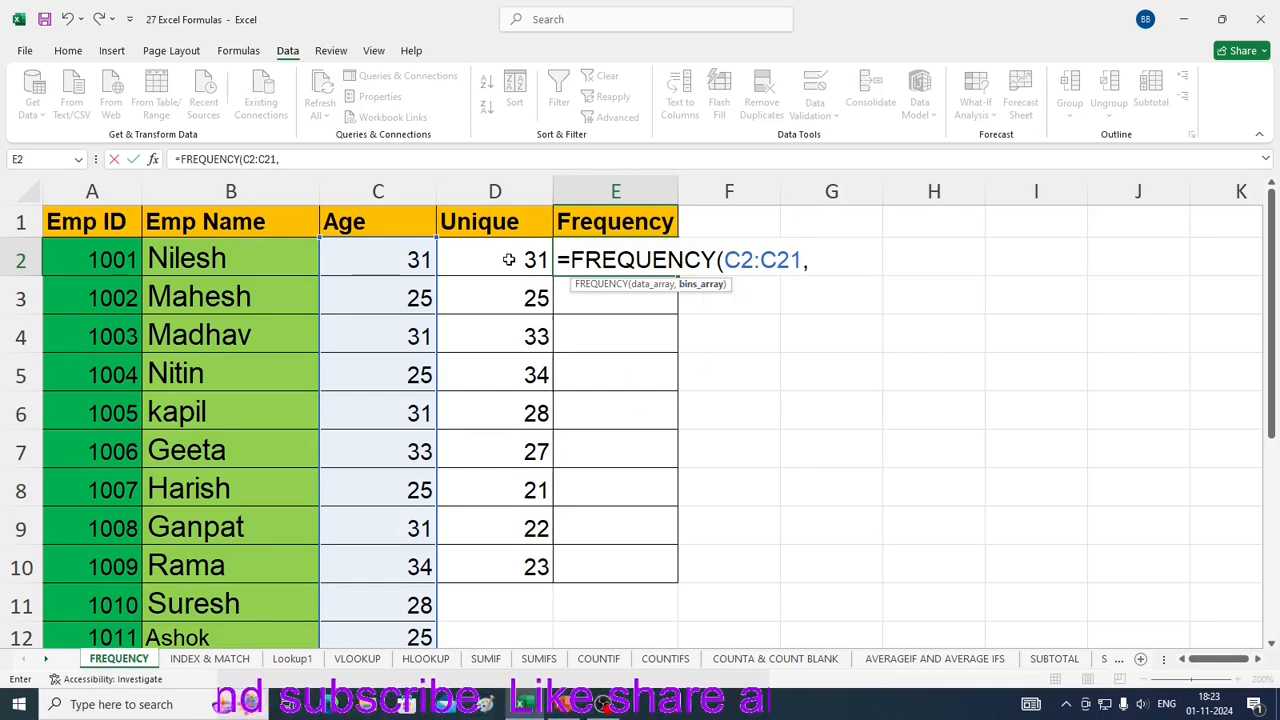
drag(509, 259, 537, 566)
text())
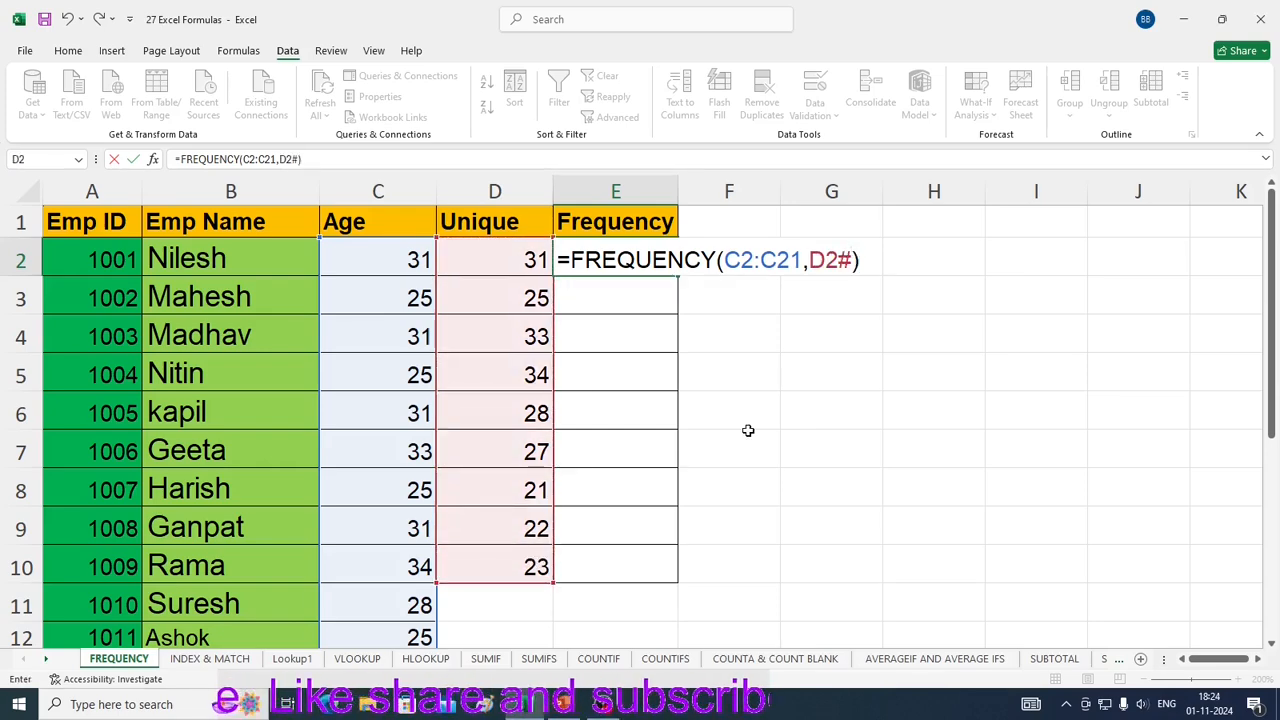
key(Return)
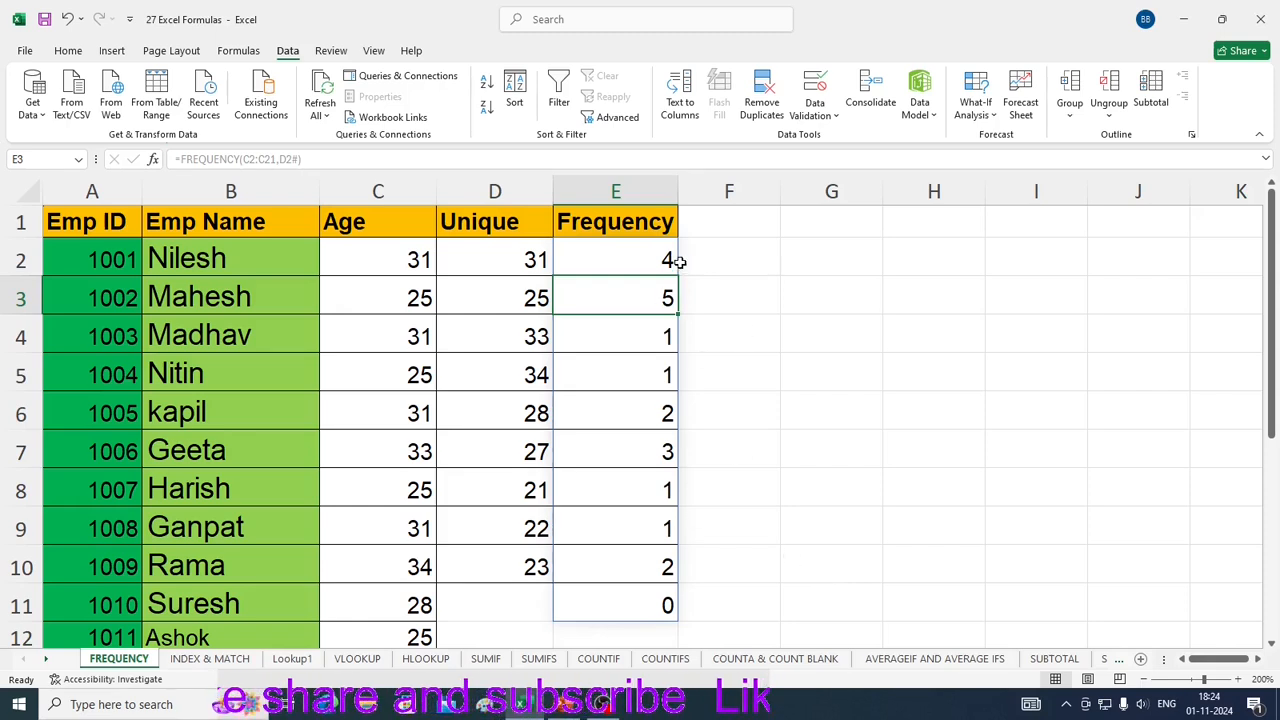
Step: Add up the frequency counts with =SUM(E2:E10) in cell F11 and compare the total with the employee rows
click(730, 608)
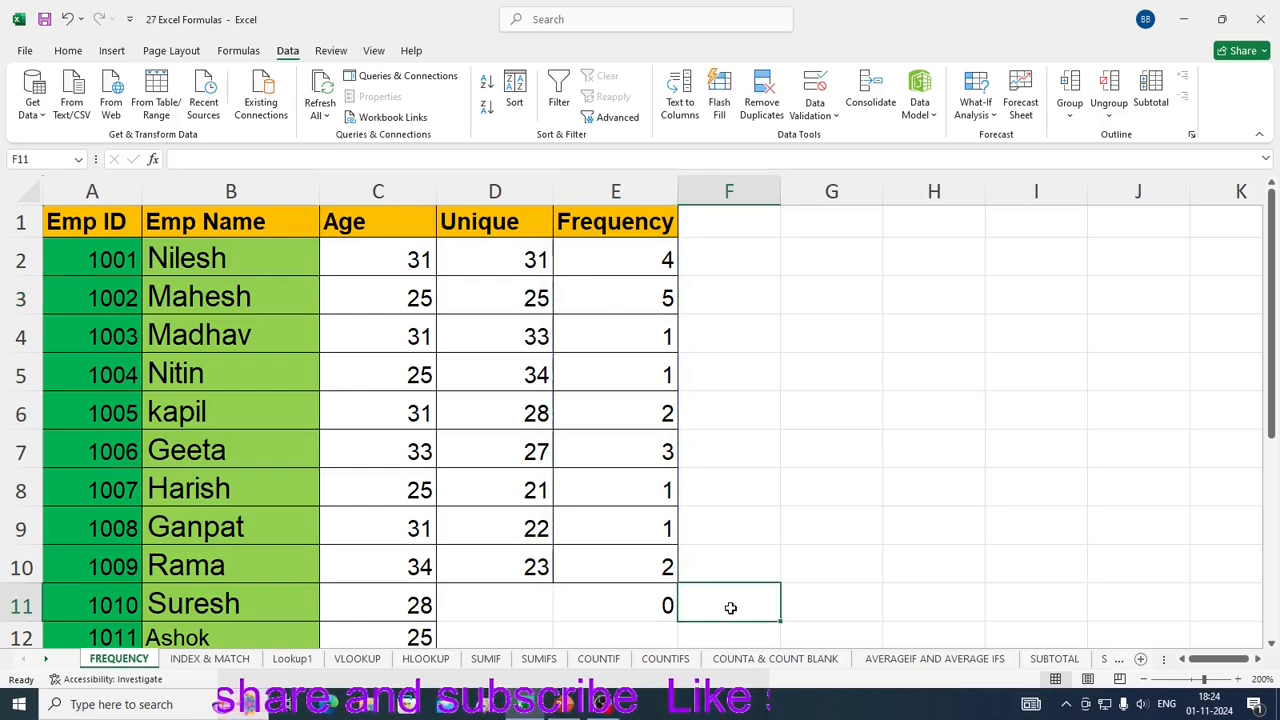
text(=)
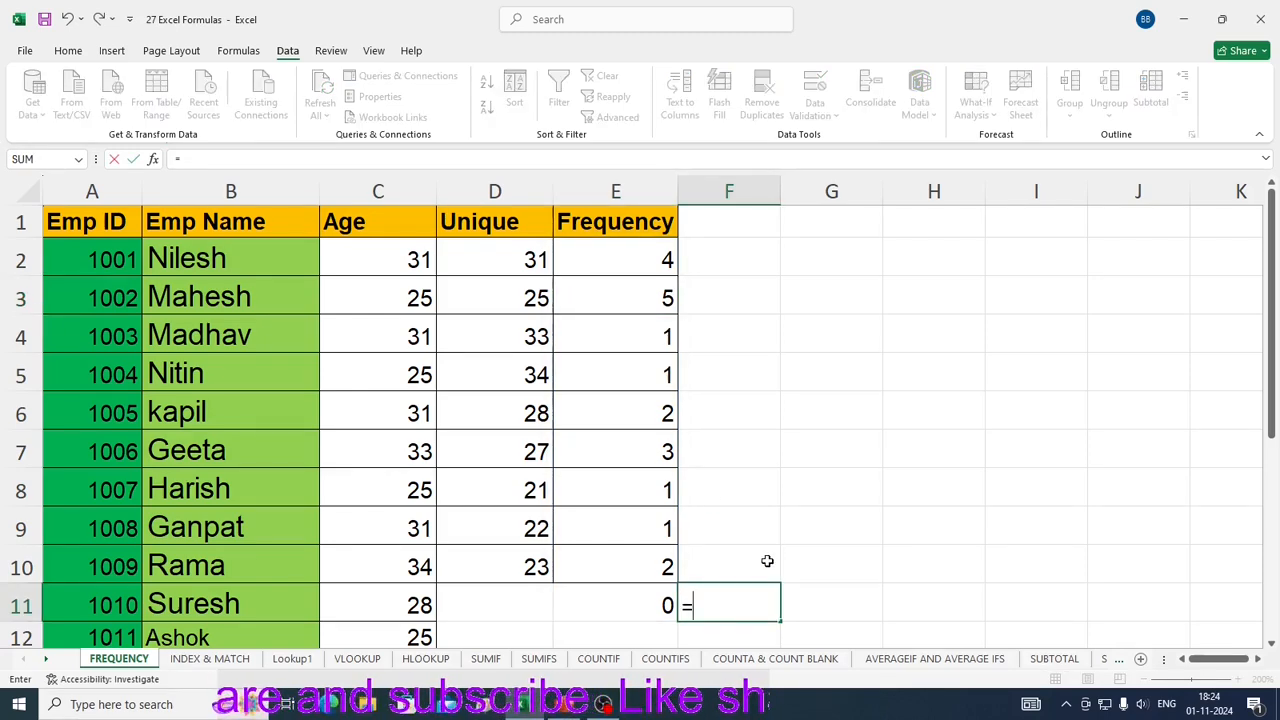
text(SUM()
drag(620, 254, 650, 605)
key(Return)
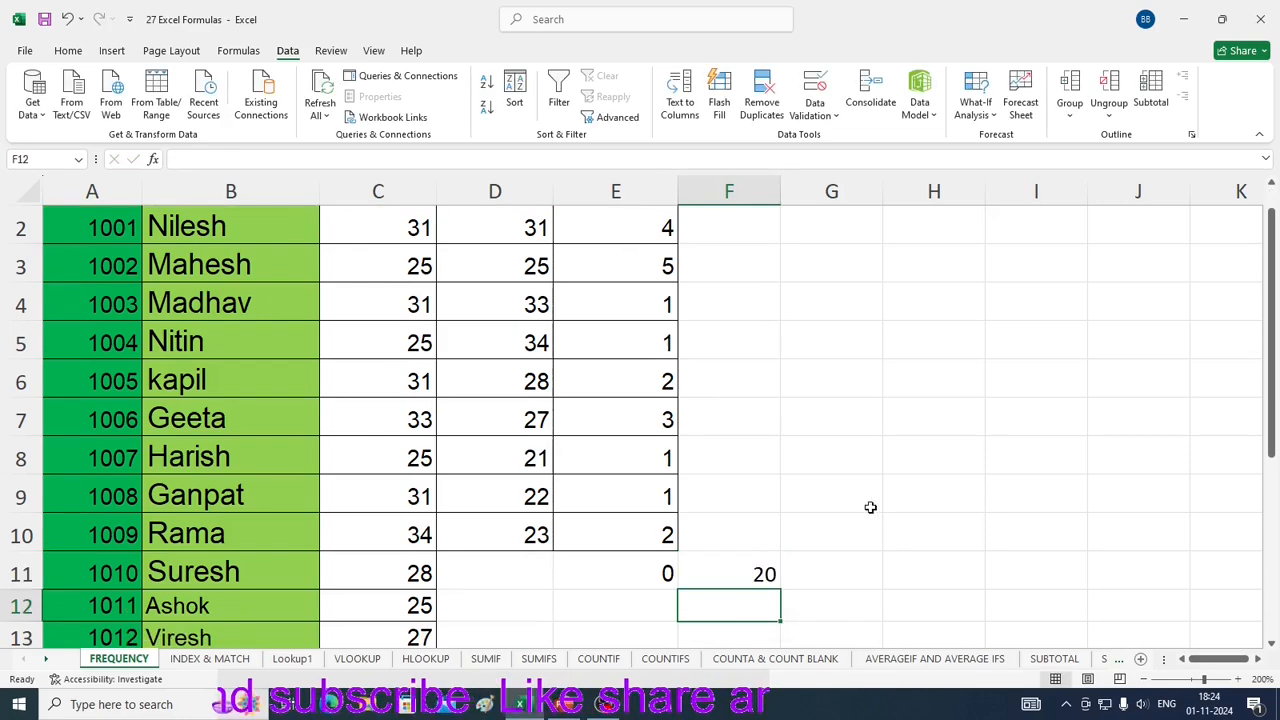
scroll(403, 257, down, 3)
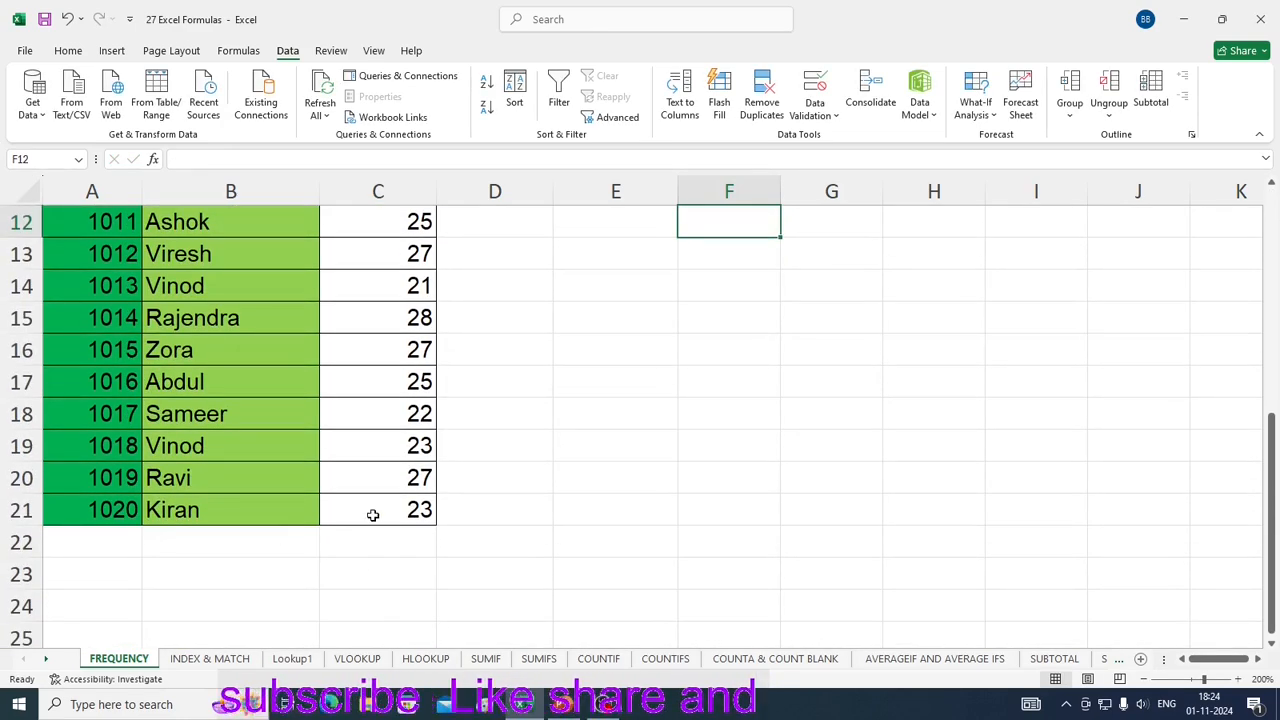
scroll(406, 509, up, 4)
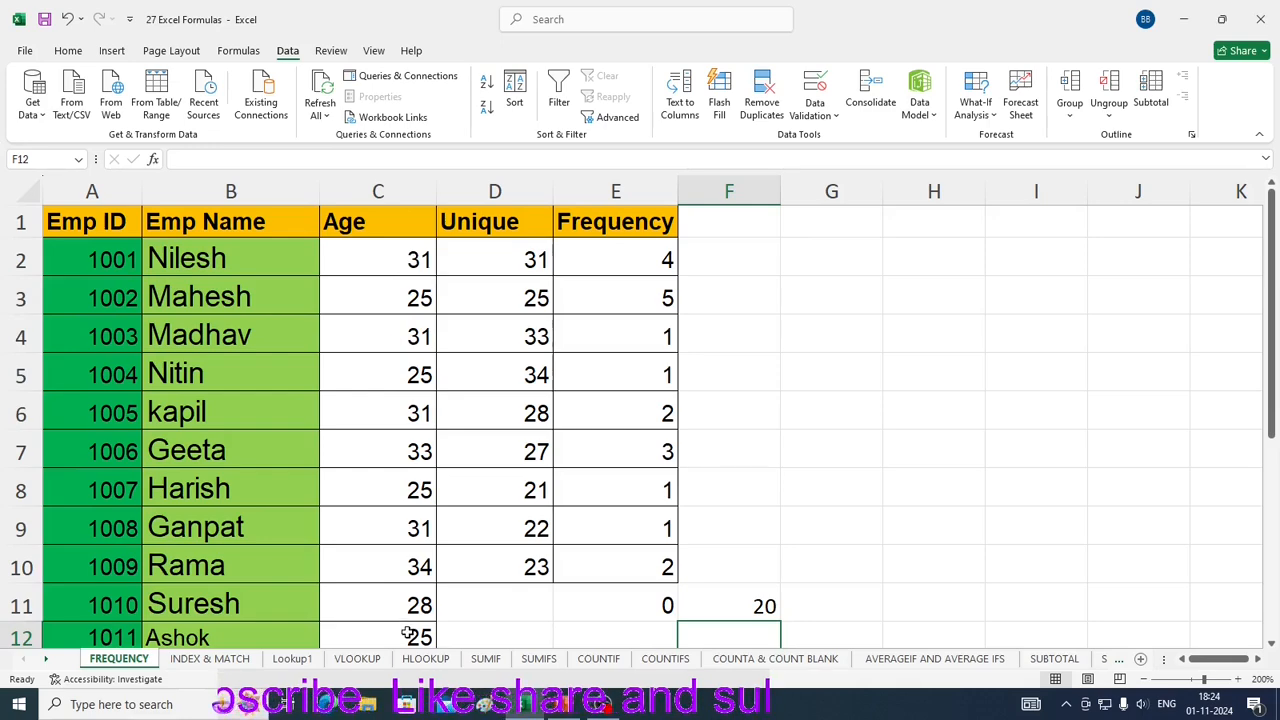
key(Up)
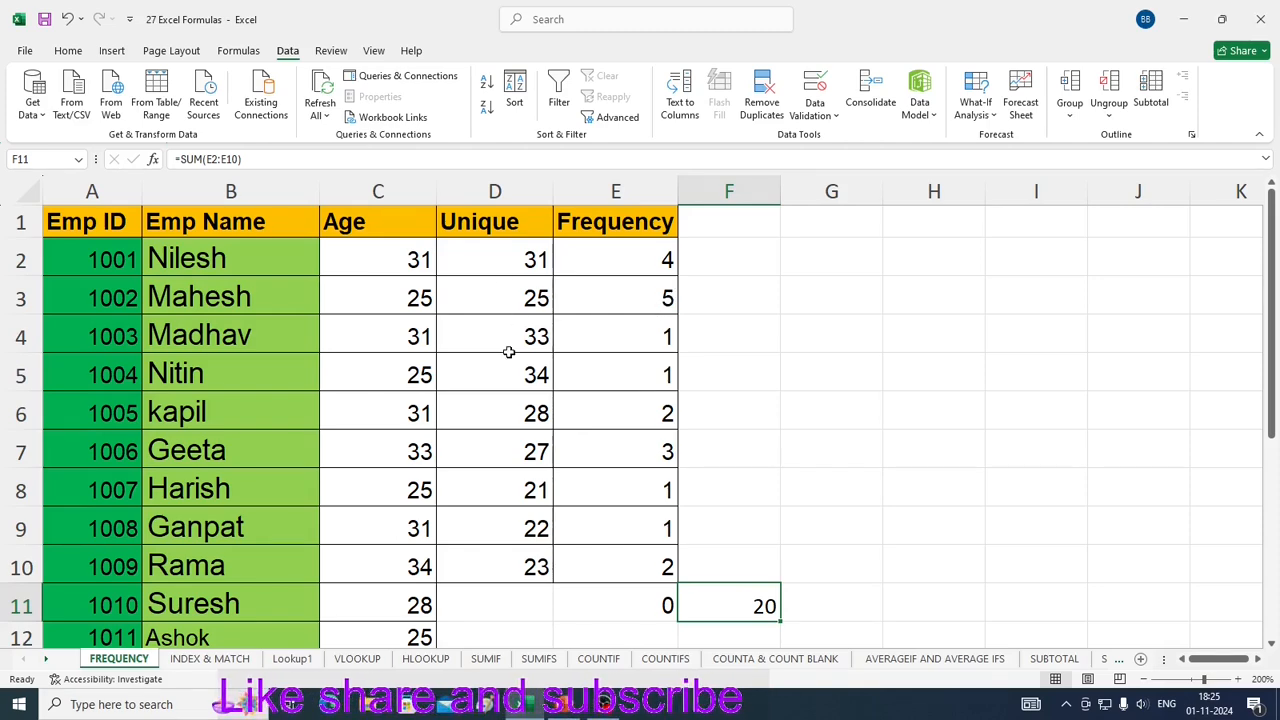
Step: Check each occurrence of ages 25 and 28 in the Age column against their frequency counts
click(369, 298)
click(362, 372)
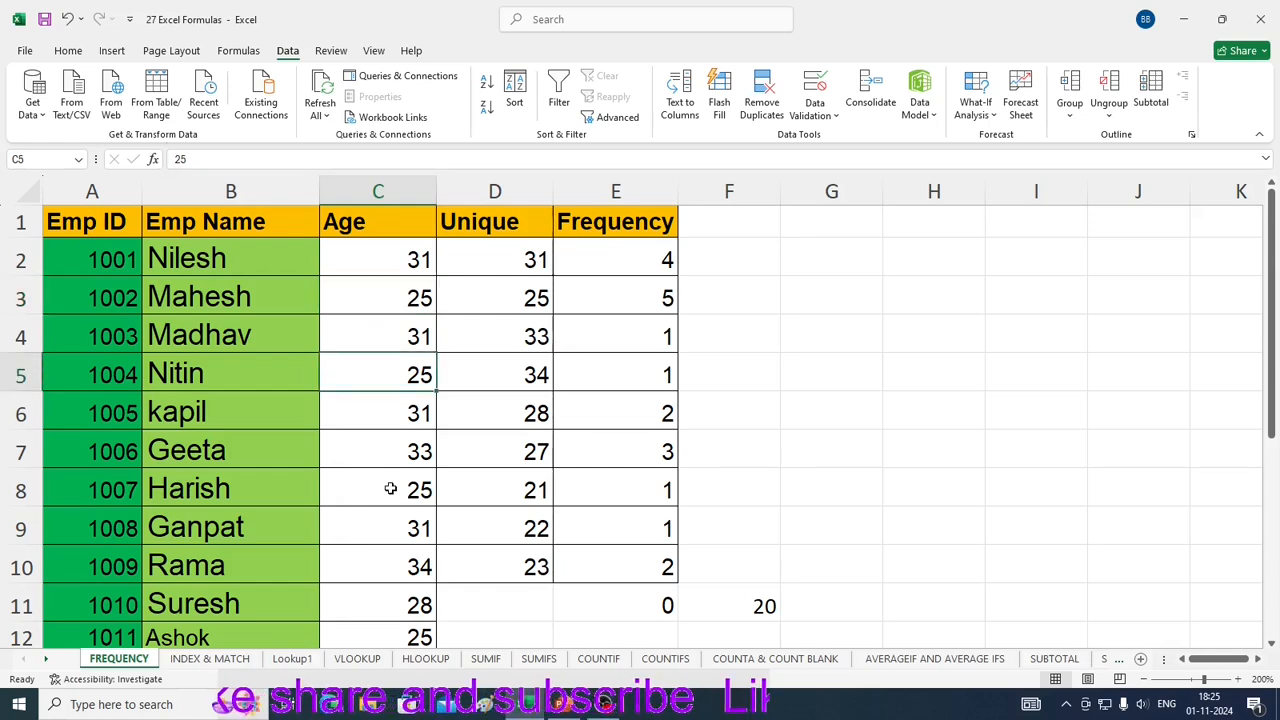
click(395, 489)
scroll(414, 449, down, 3)
click(381, 254)
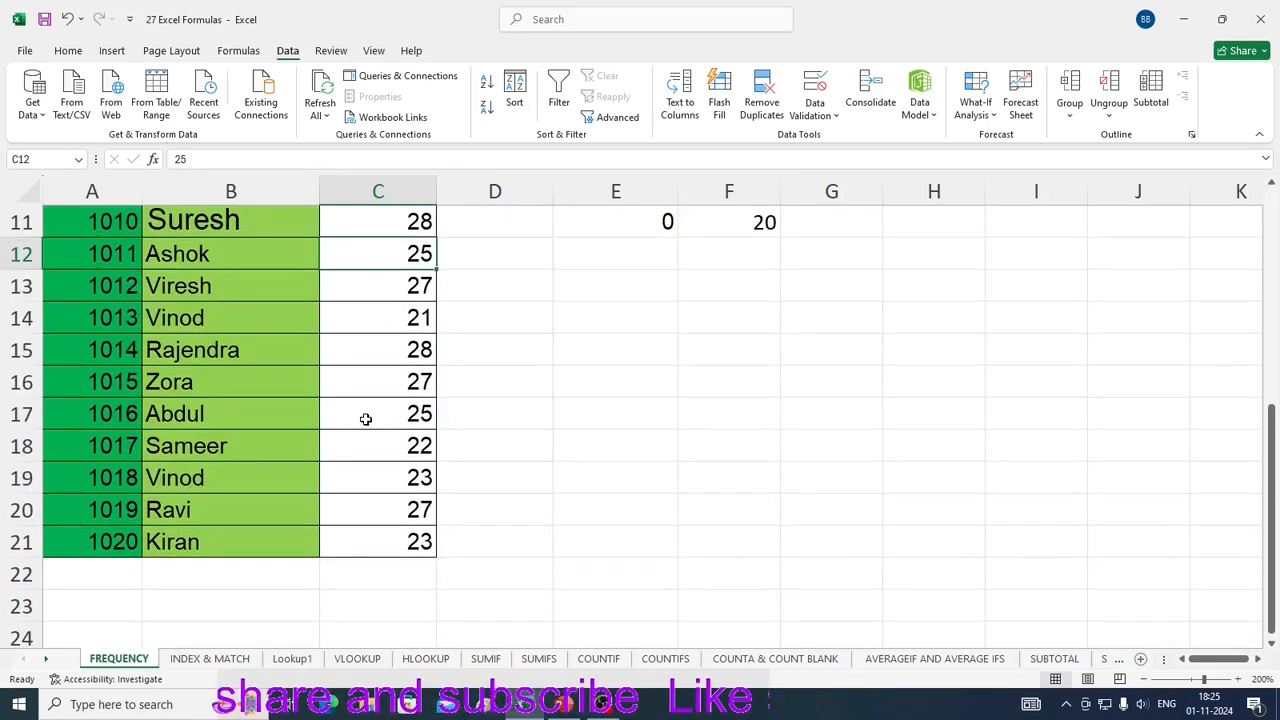
click(366, 418)
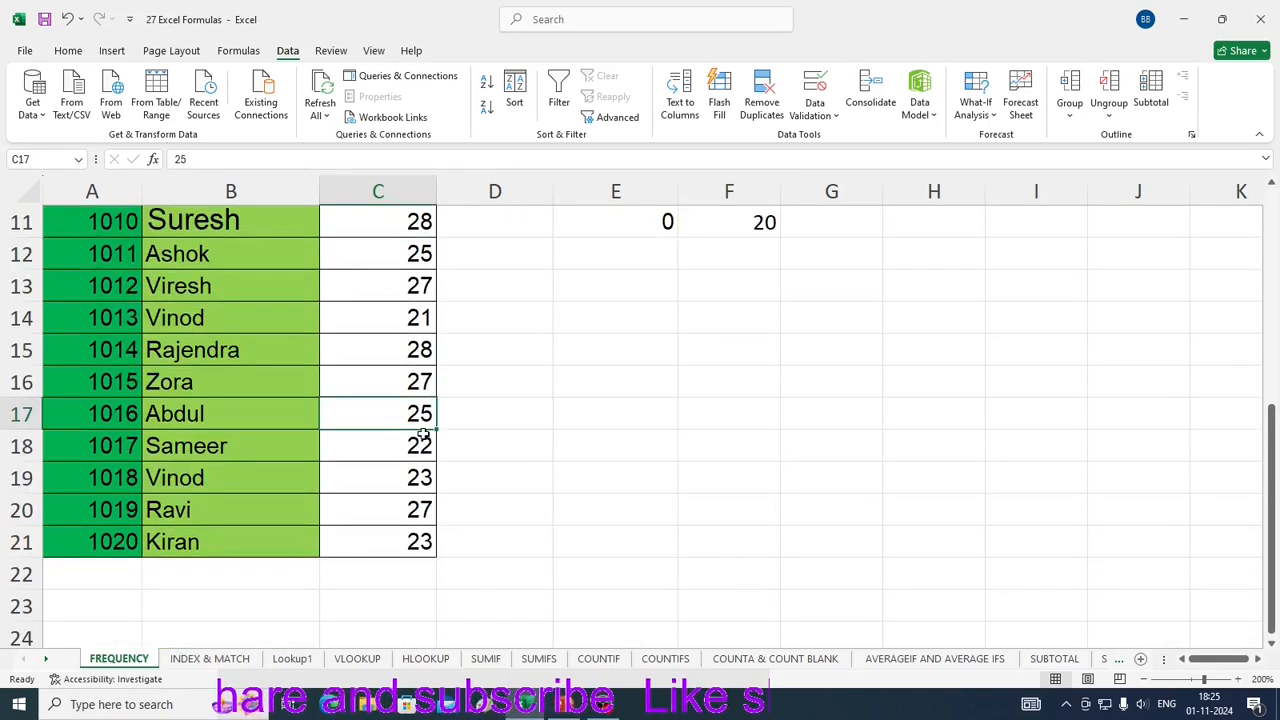
scroll(622, 470, up, 4)
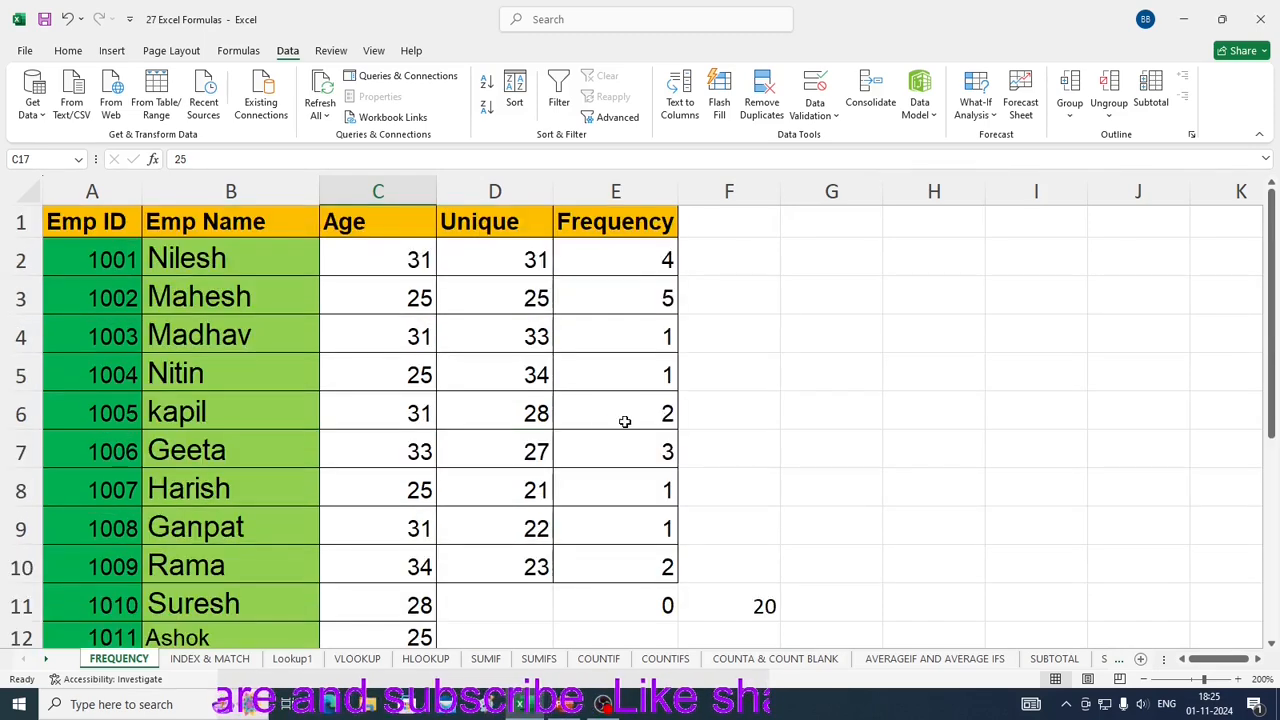
click(511, 421)
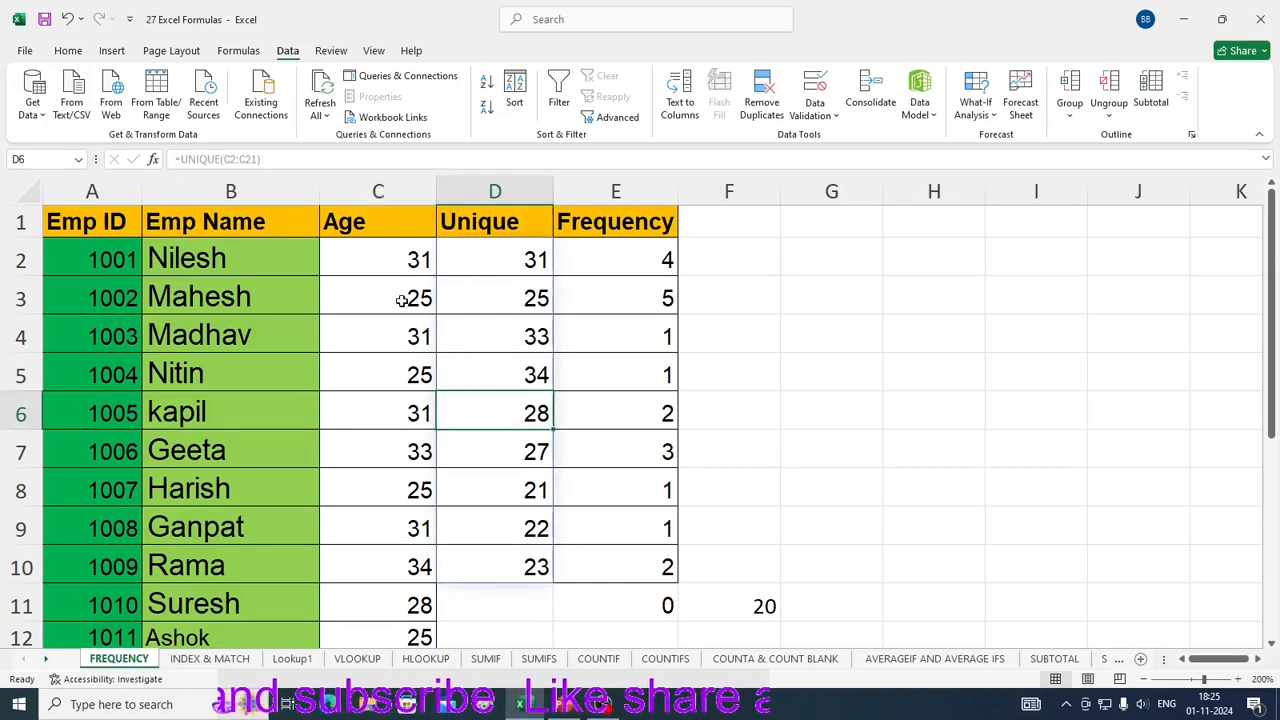
click(407, 608)
scroll(480, 549, down, 4)
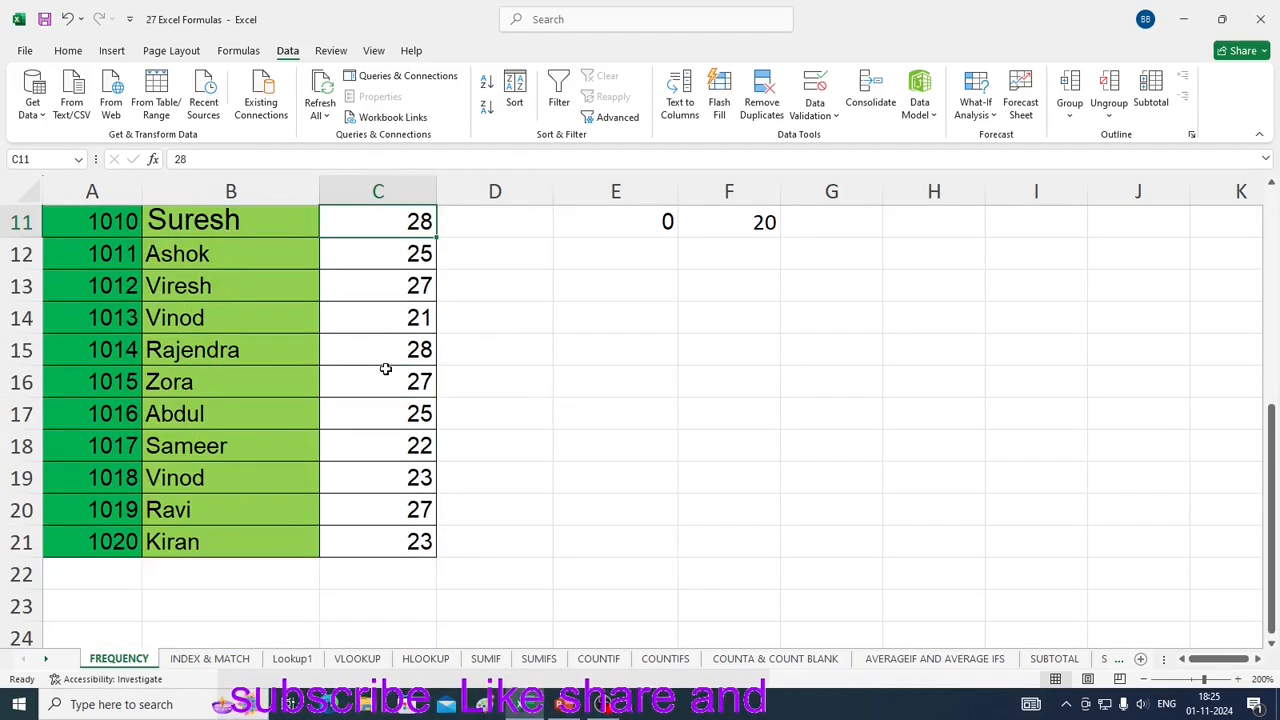
click(394, 357)
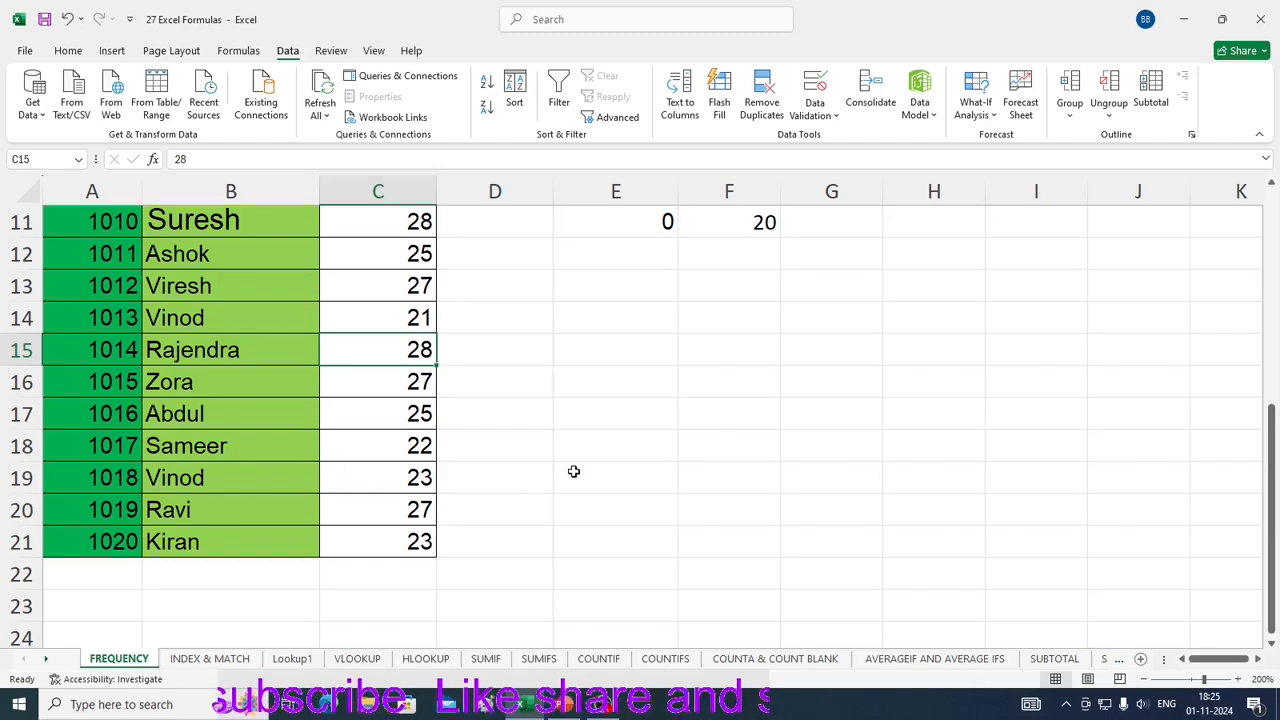
scroll(596, 424, up, 4)
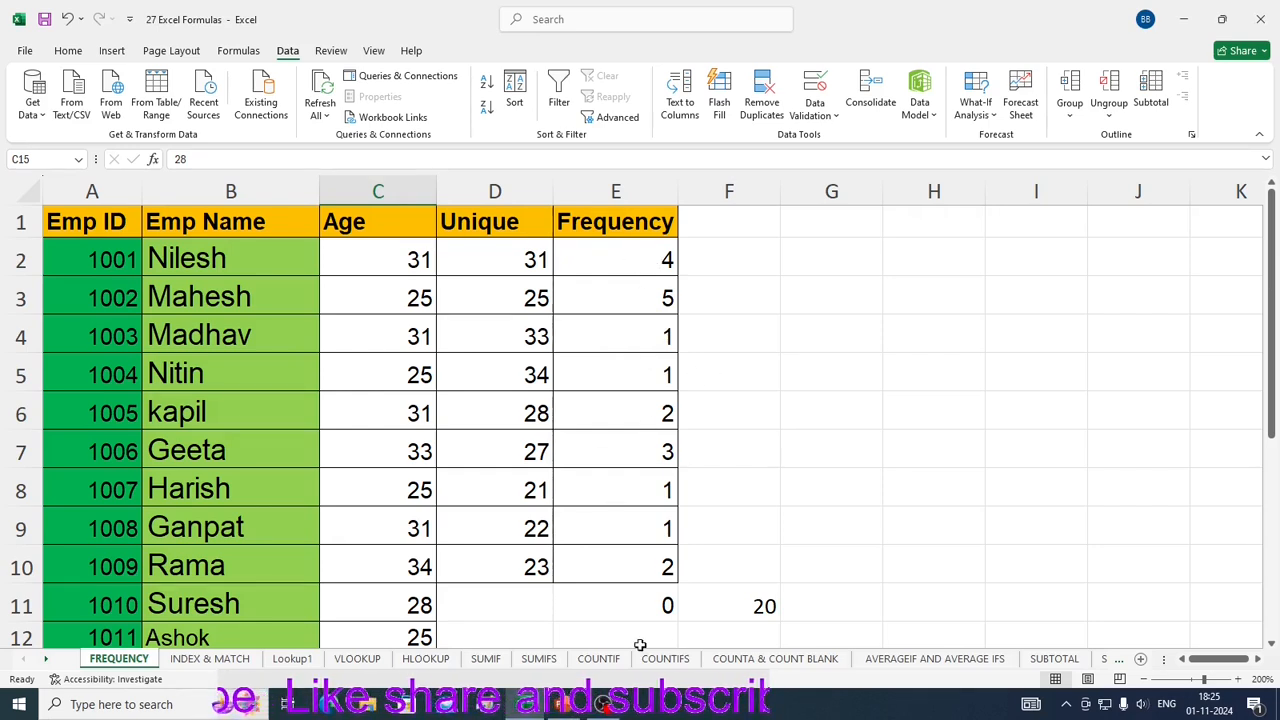
Step: Switch to the INDEX & MATCH sheet and examine the teachers, times and subjects in the Coaching Batches Time Table
click(207, 661)
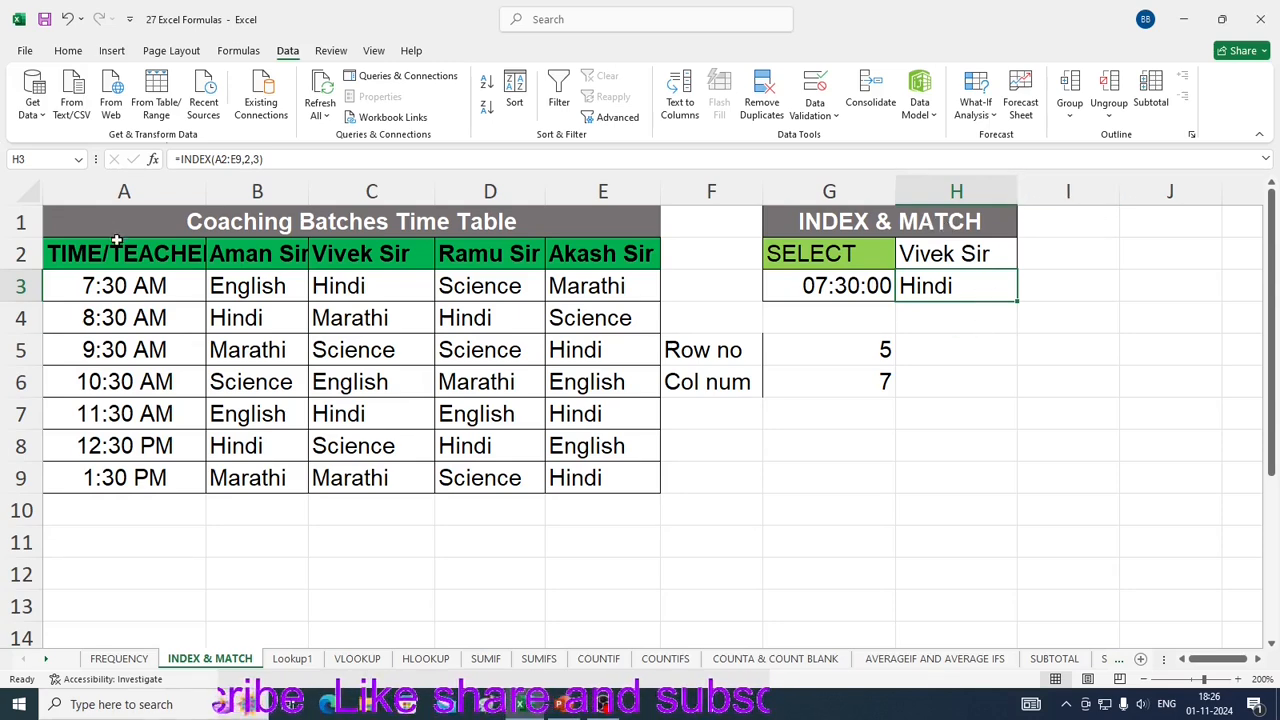
drag(66, 223, 540, 482)
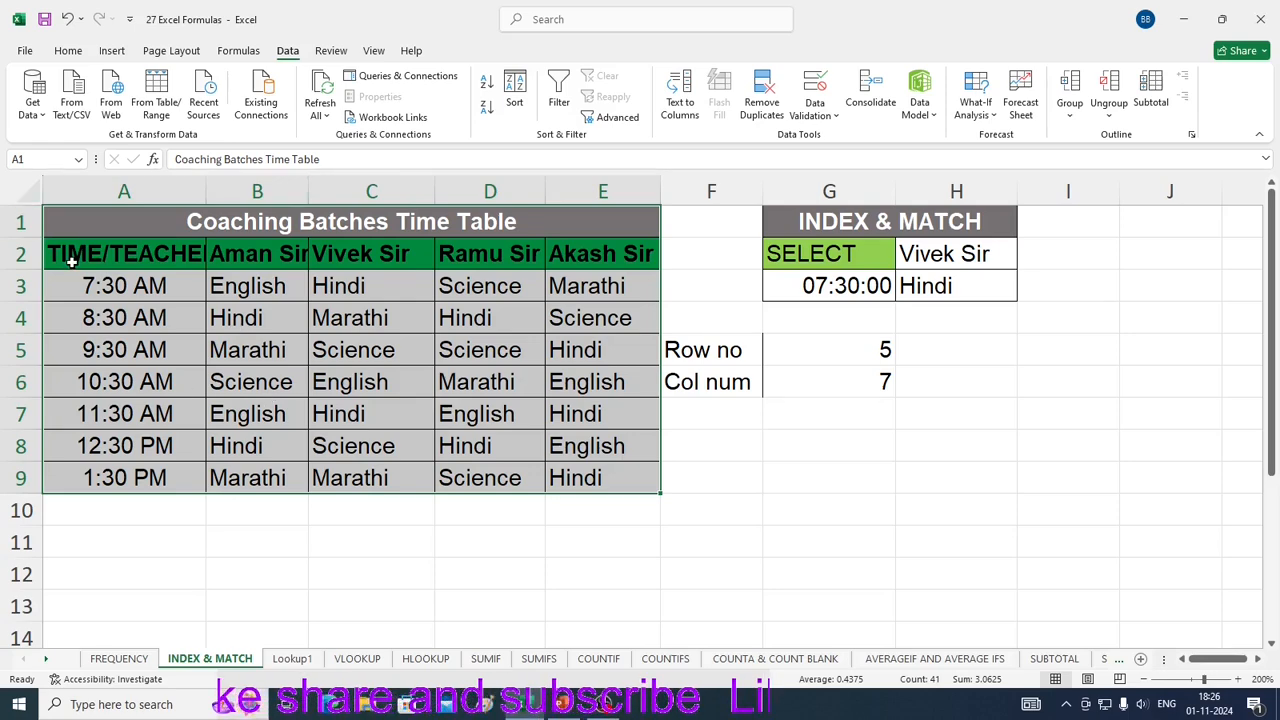
click(256, 259)
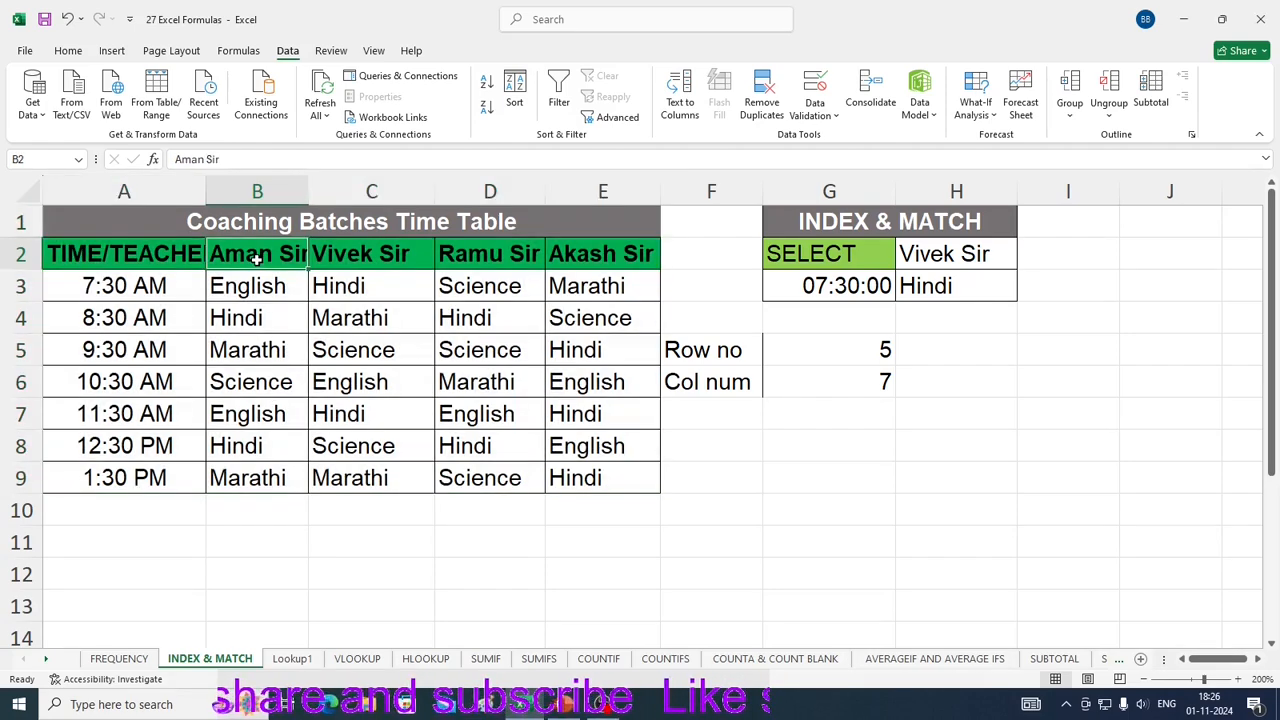
click(382, 256)
click(499, 257)
click(627, 254)
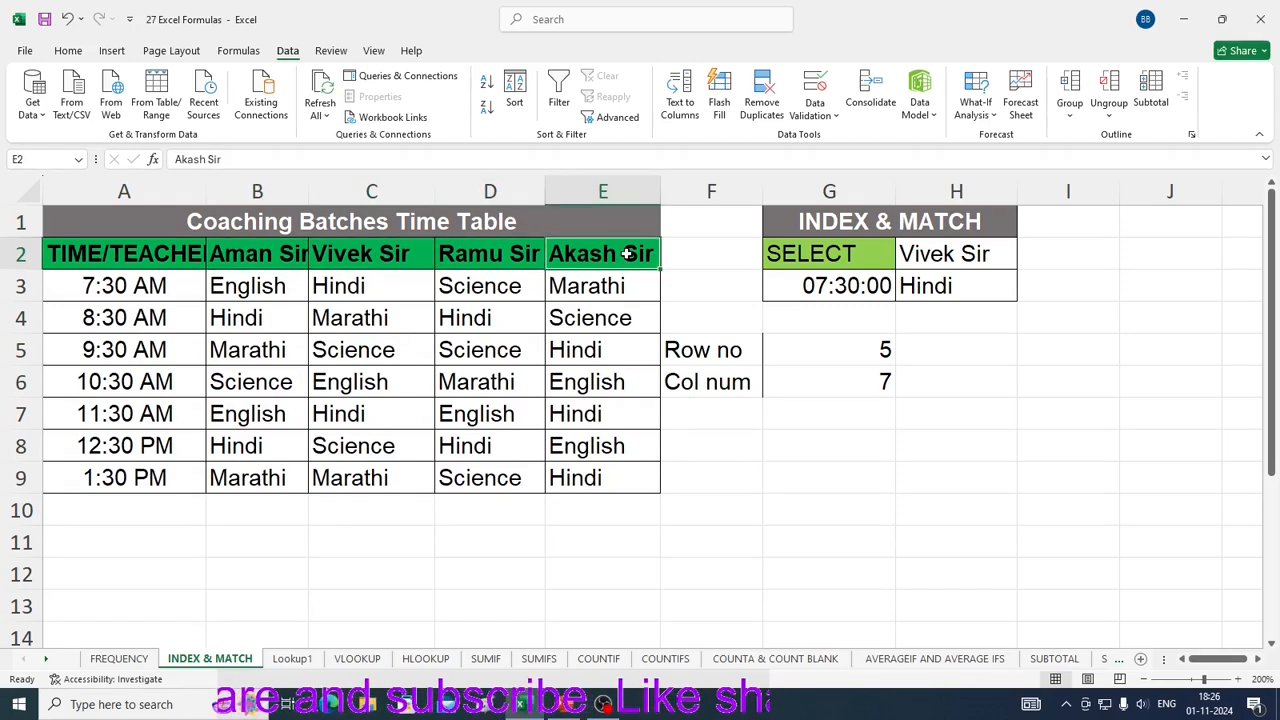
drag(124, 288, 129, 512)
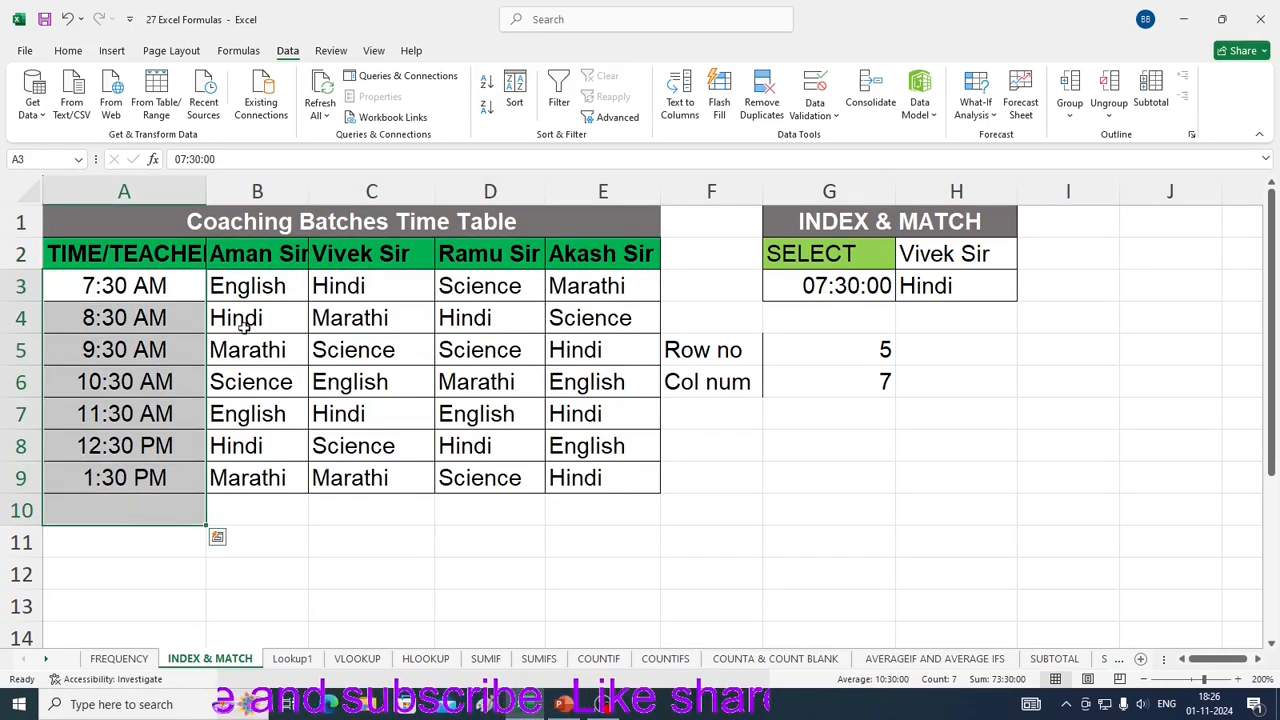
drag(270, 290, 262, 478)
drag(380, 282, 488, 480)
drag(582, 350, 586, 478)
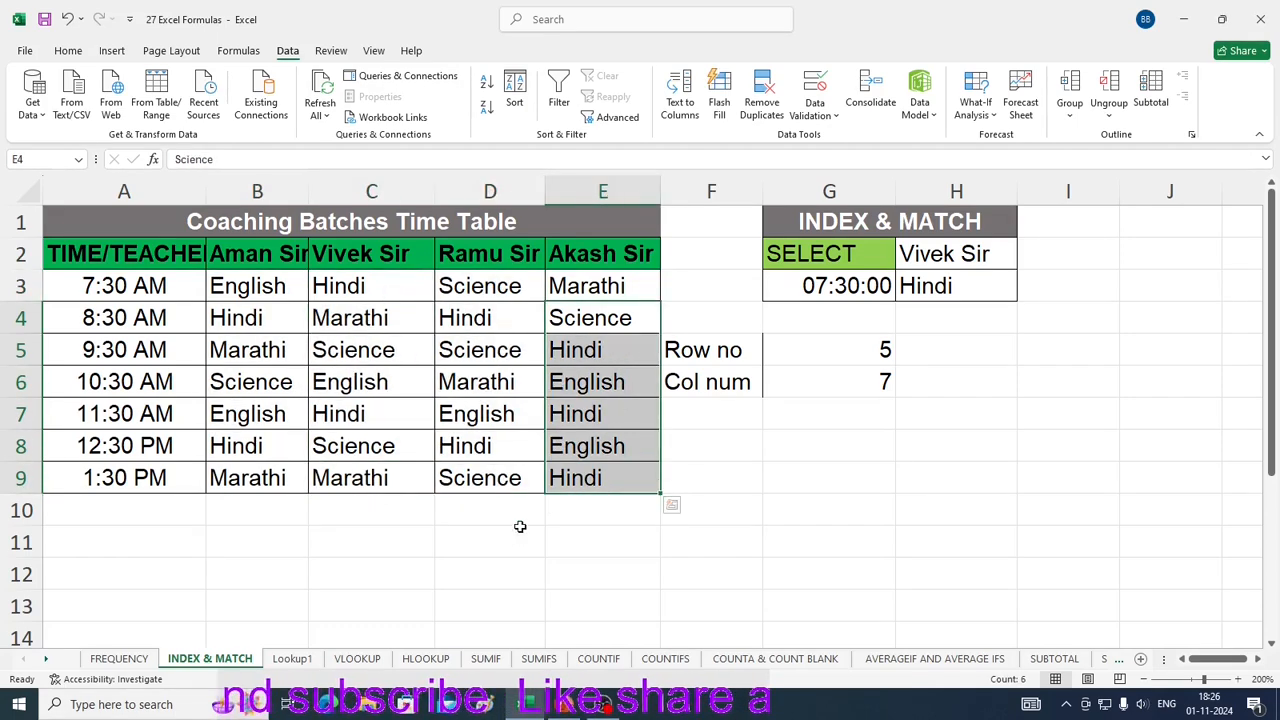
click(250, 540)
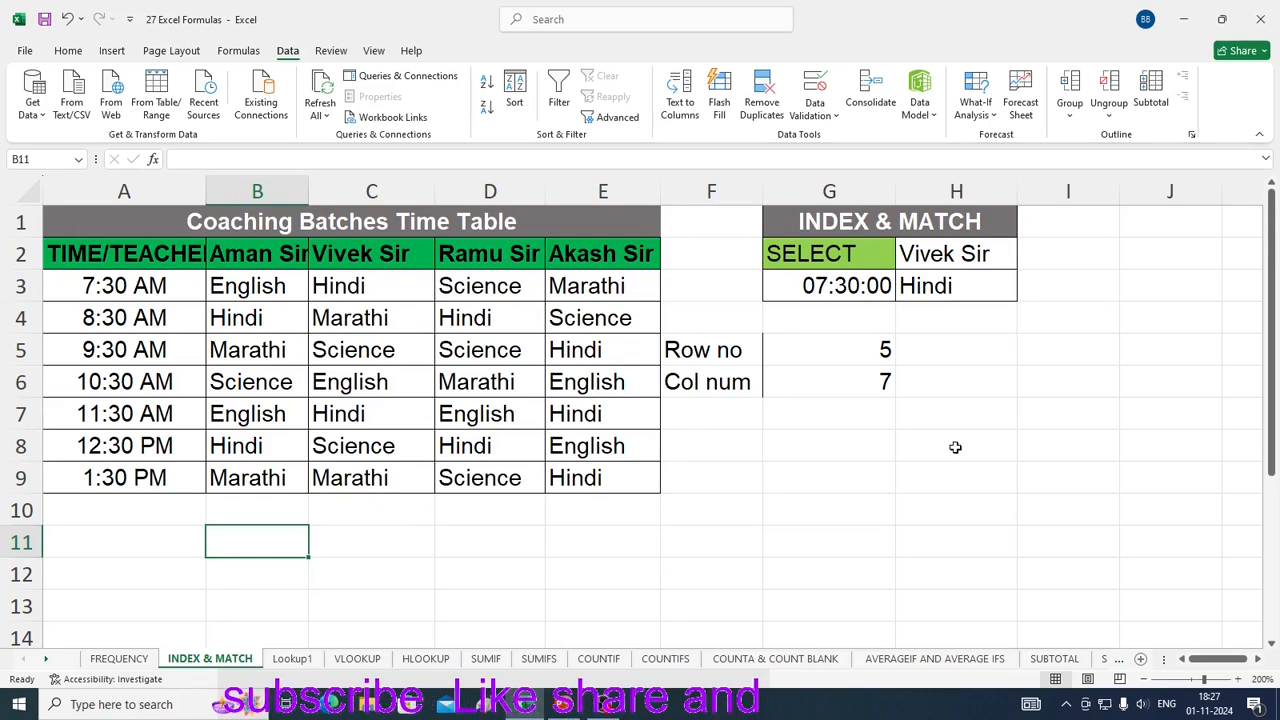
Step: Look at the list of teacher choices in cell H2 and the time selection cell G3
click(905, 258)
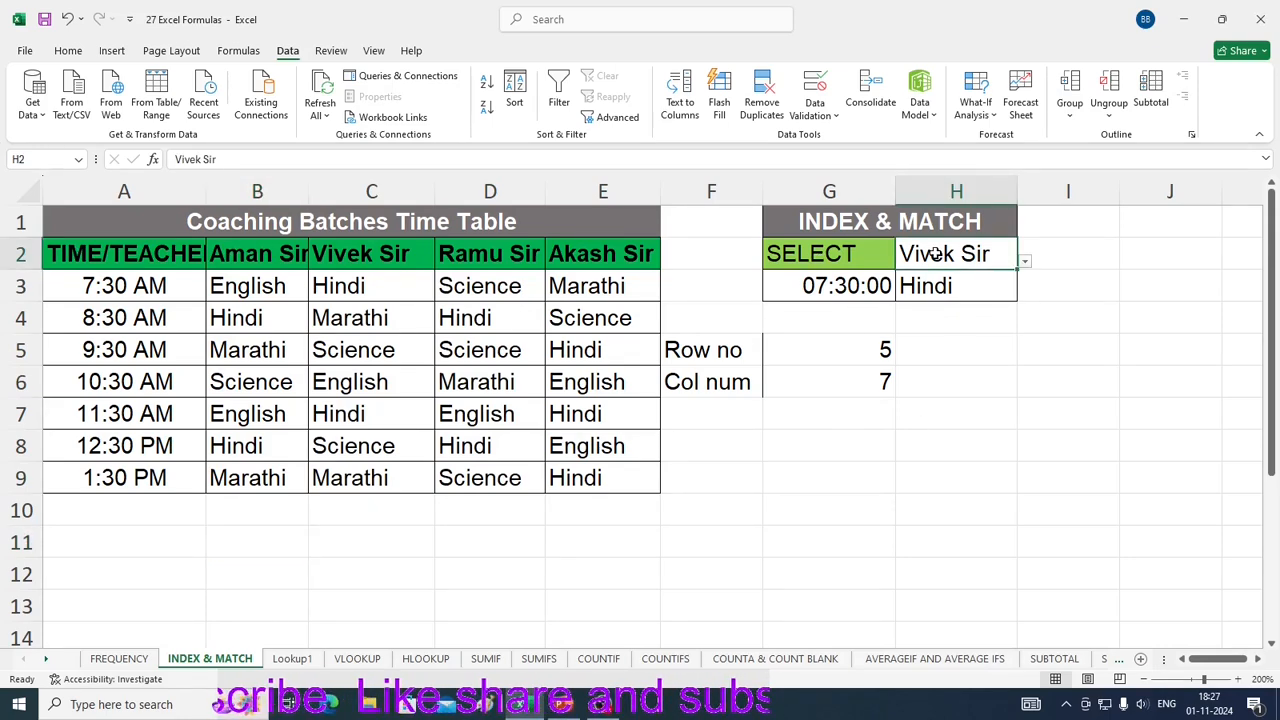
click(1025, 262)
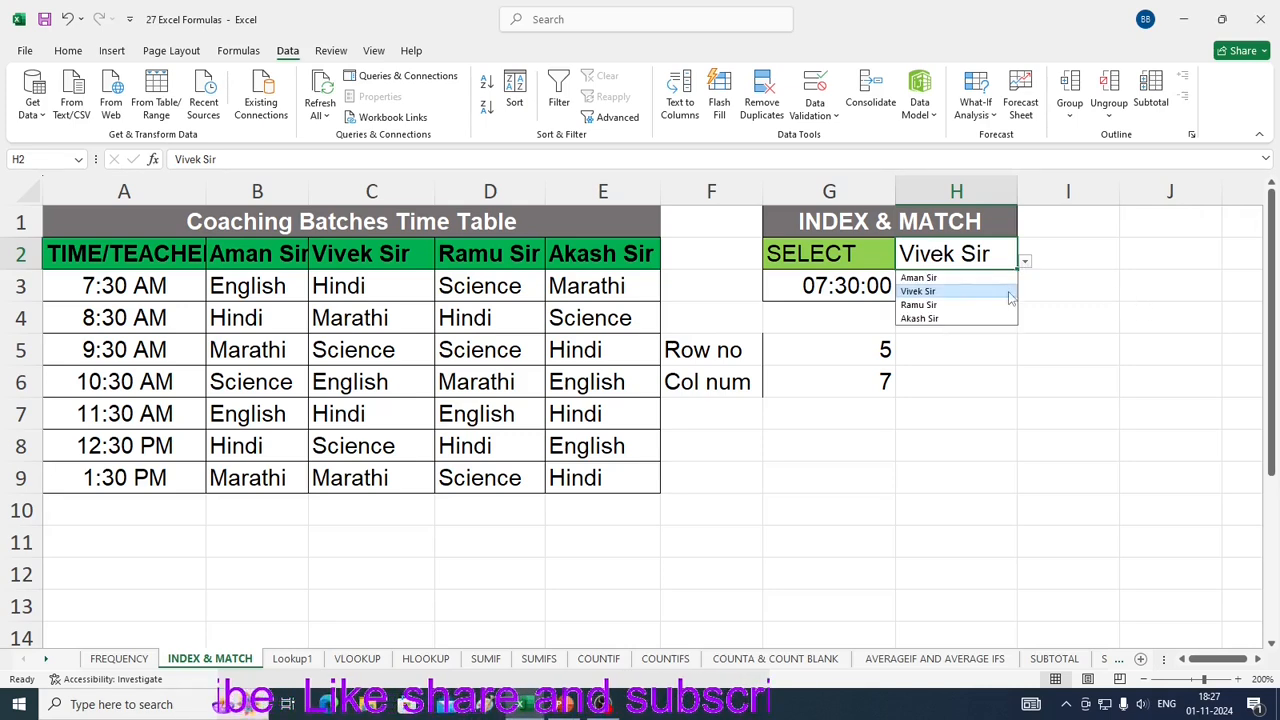
click(1151, 360)
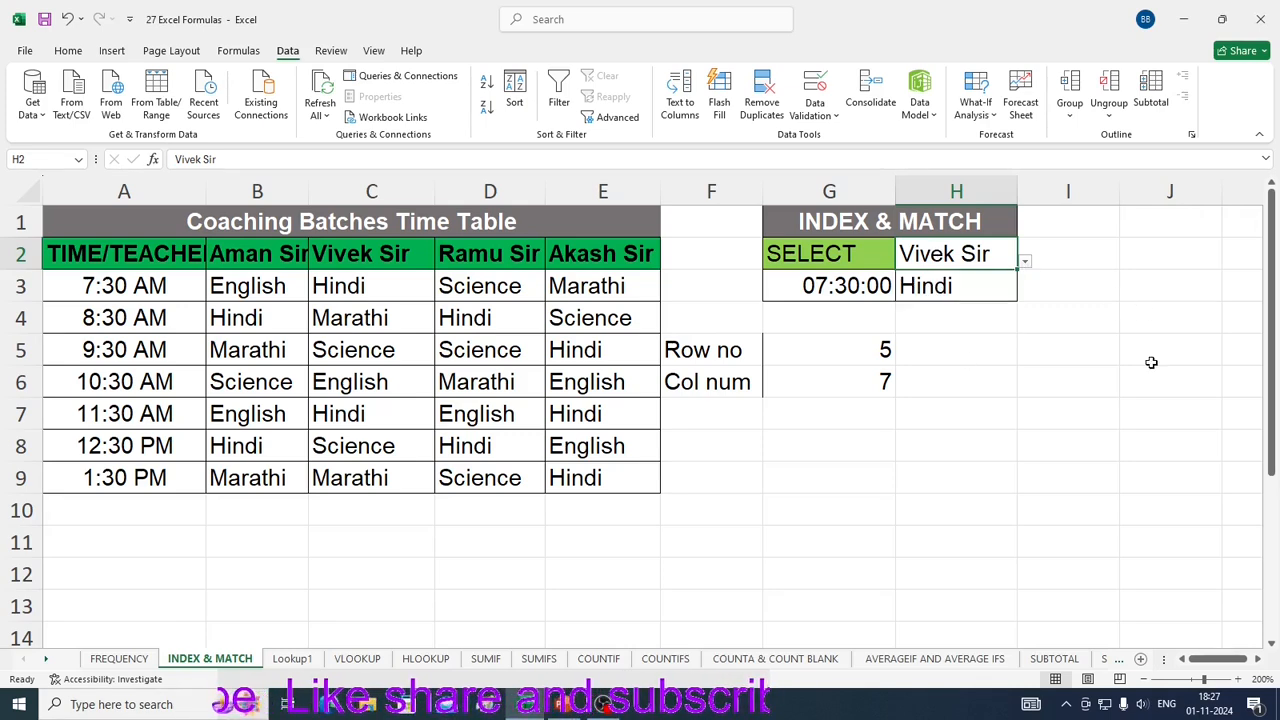
click(828, 298)
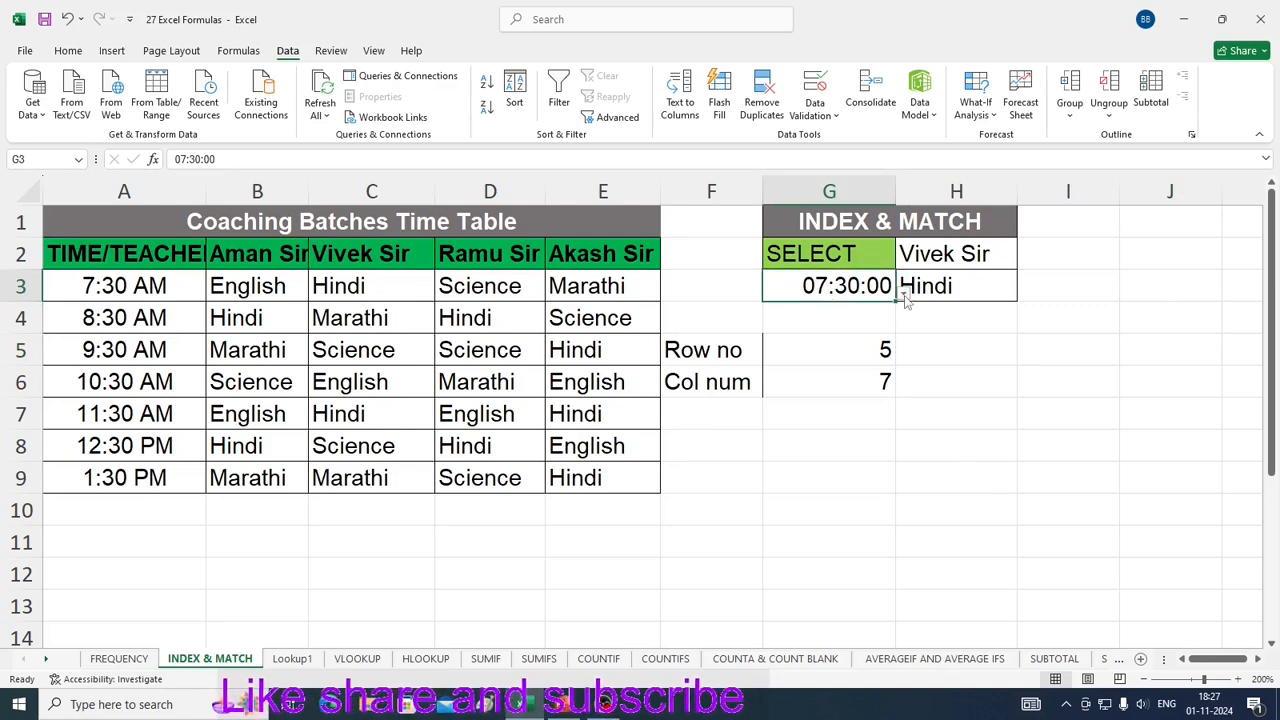
click(1110, 572)
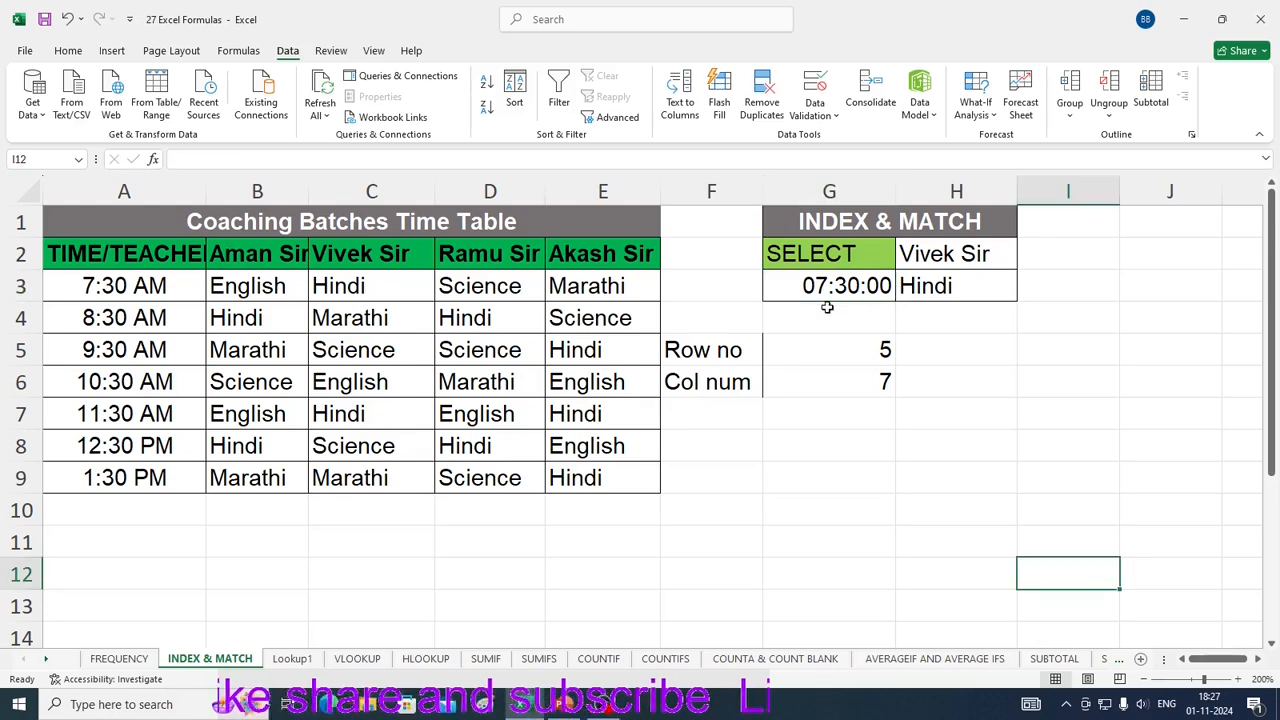
Step: Clear all data validation settings from the time selection cell G3
click(818, 295)
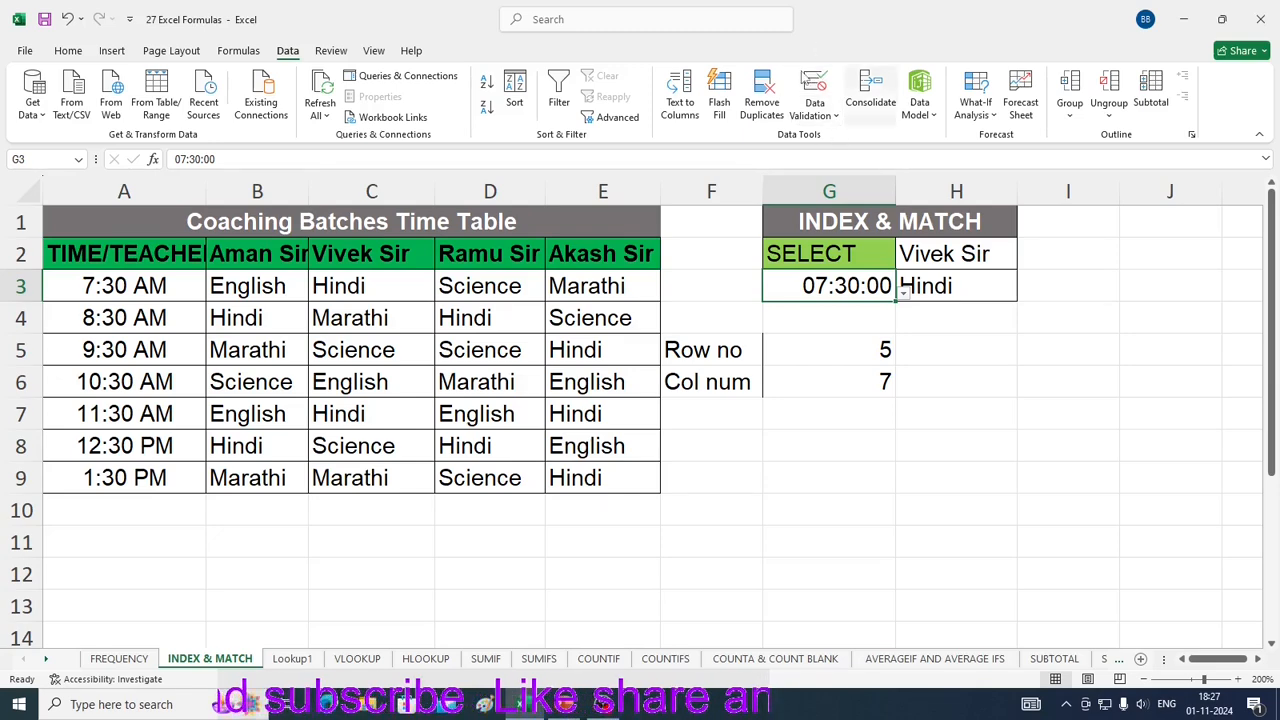
click(836, 117)
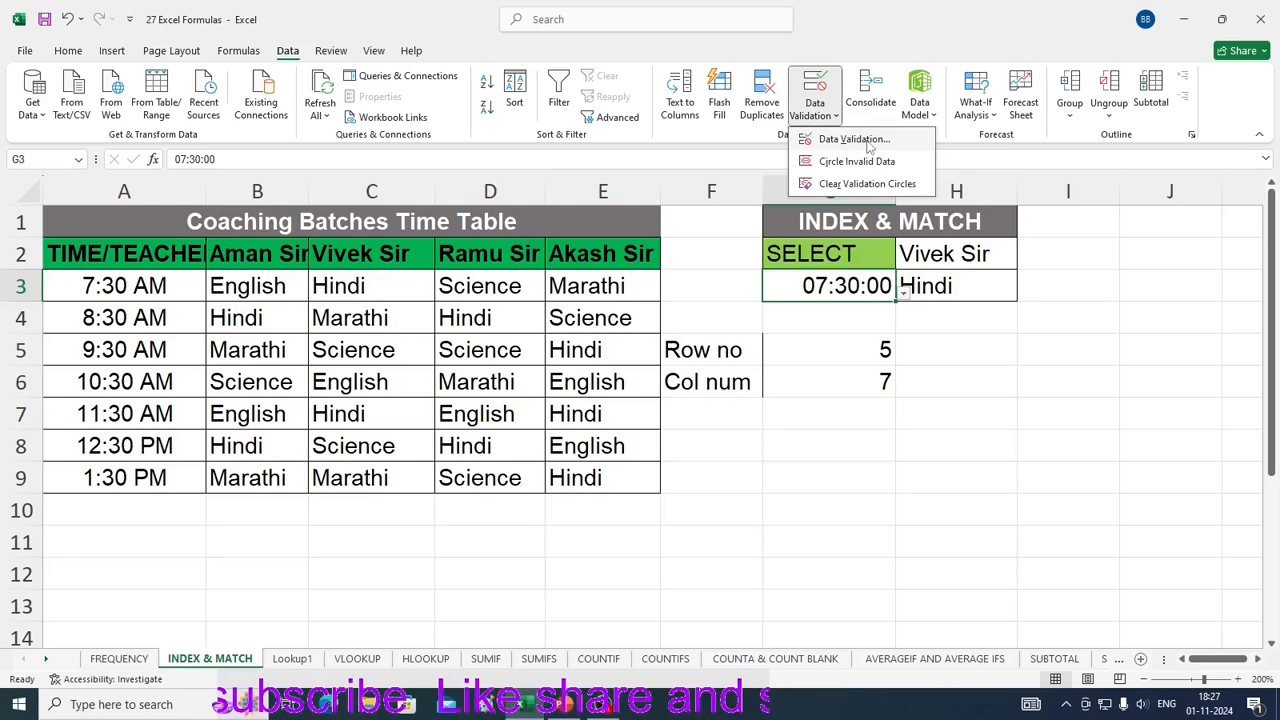
click(855, 140)
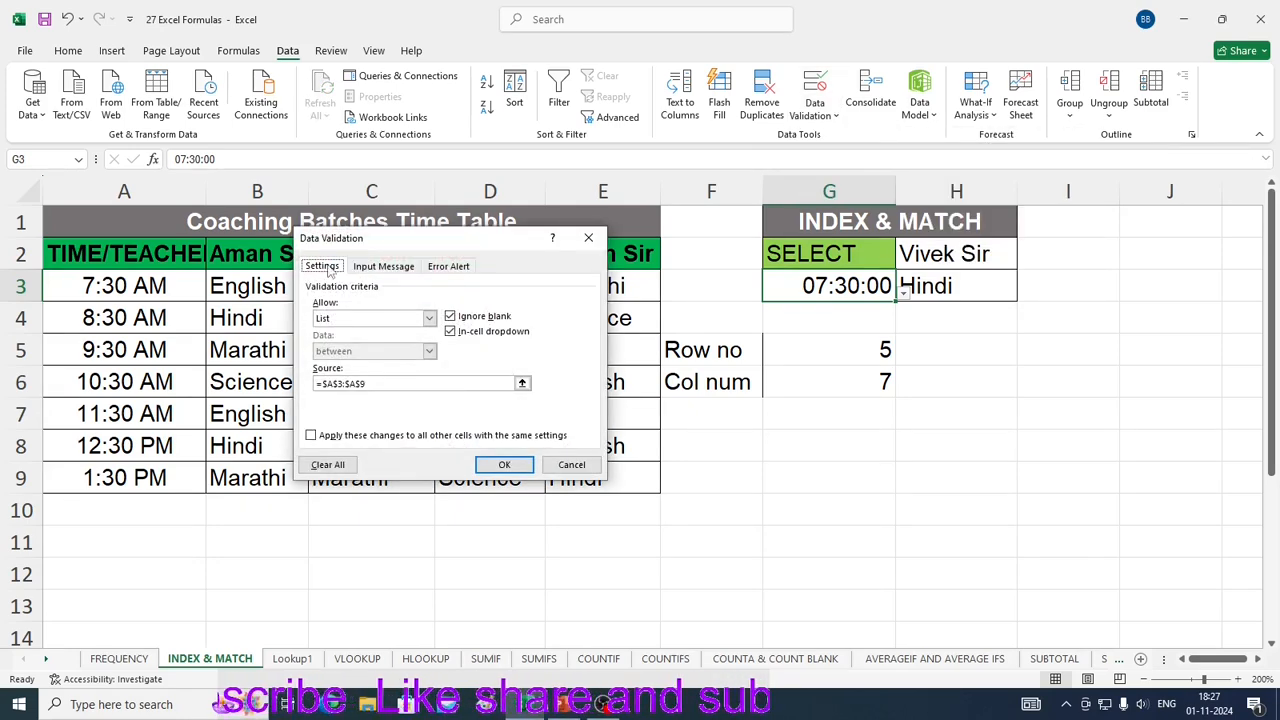
click(428, 318)
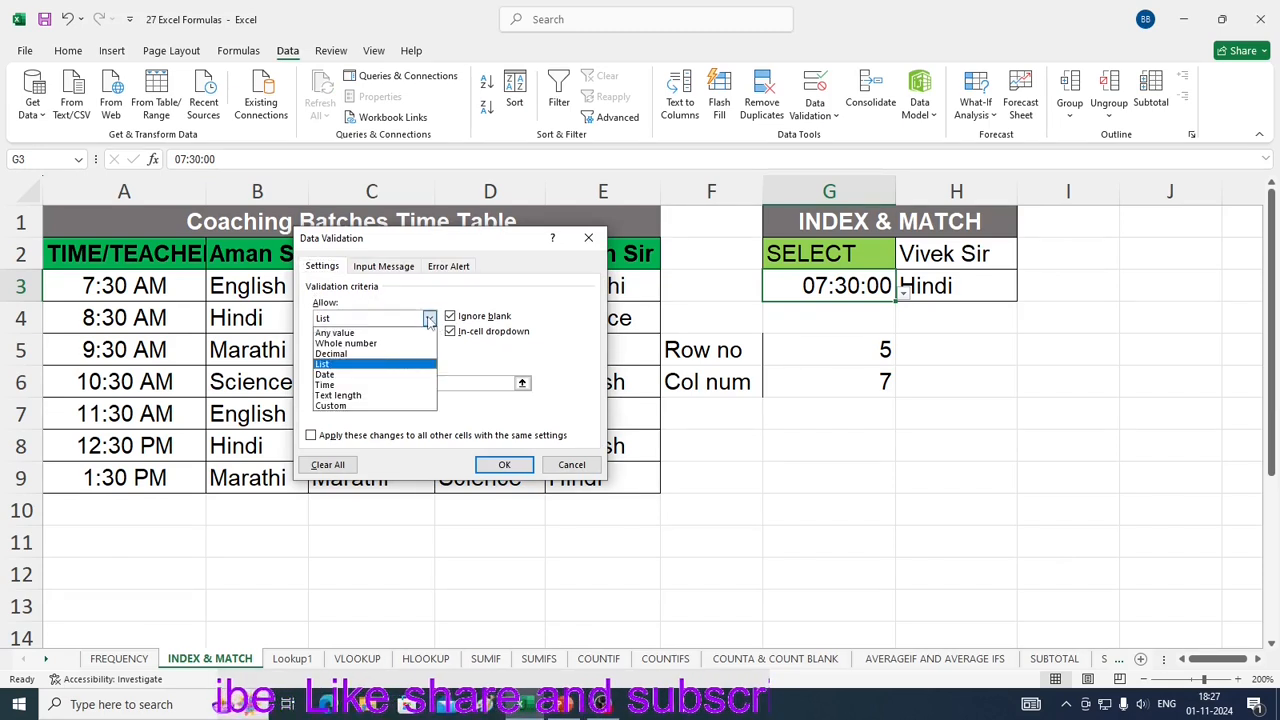
click(324, 364)
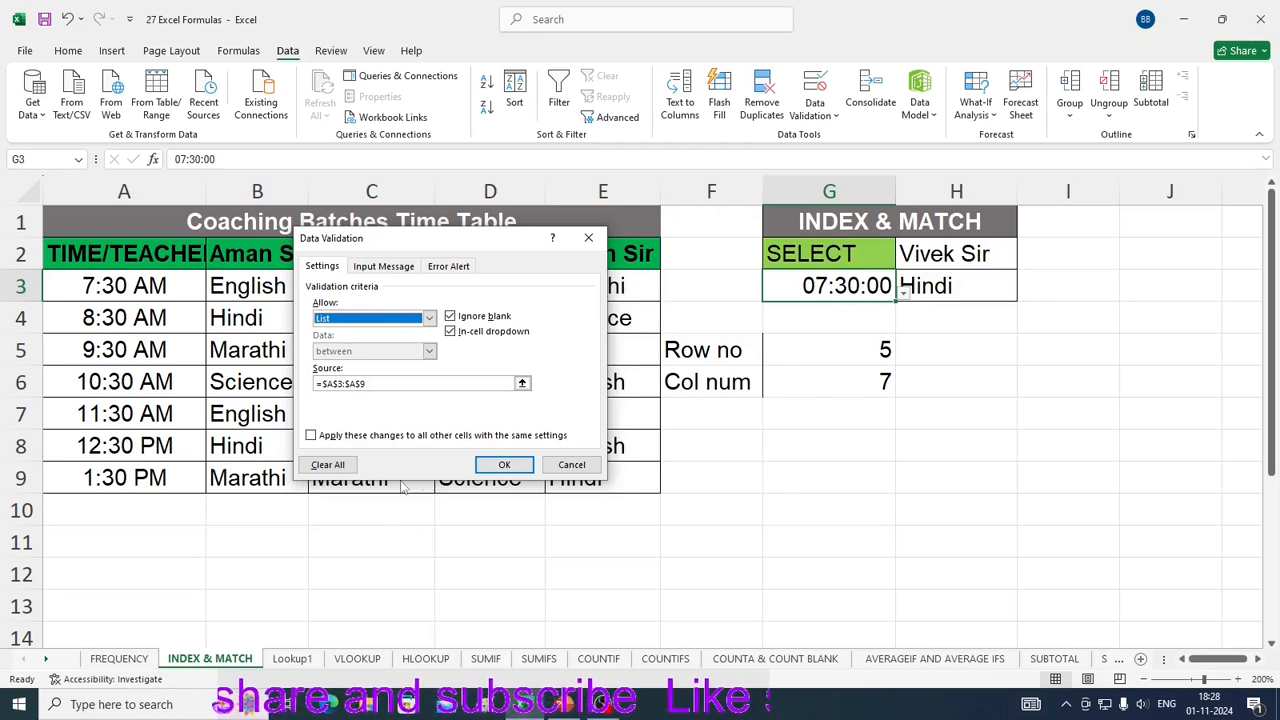
click(340, 466)
key(Return)
click(1046, 410)
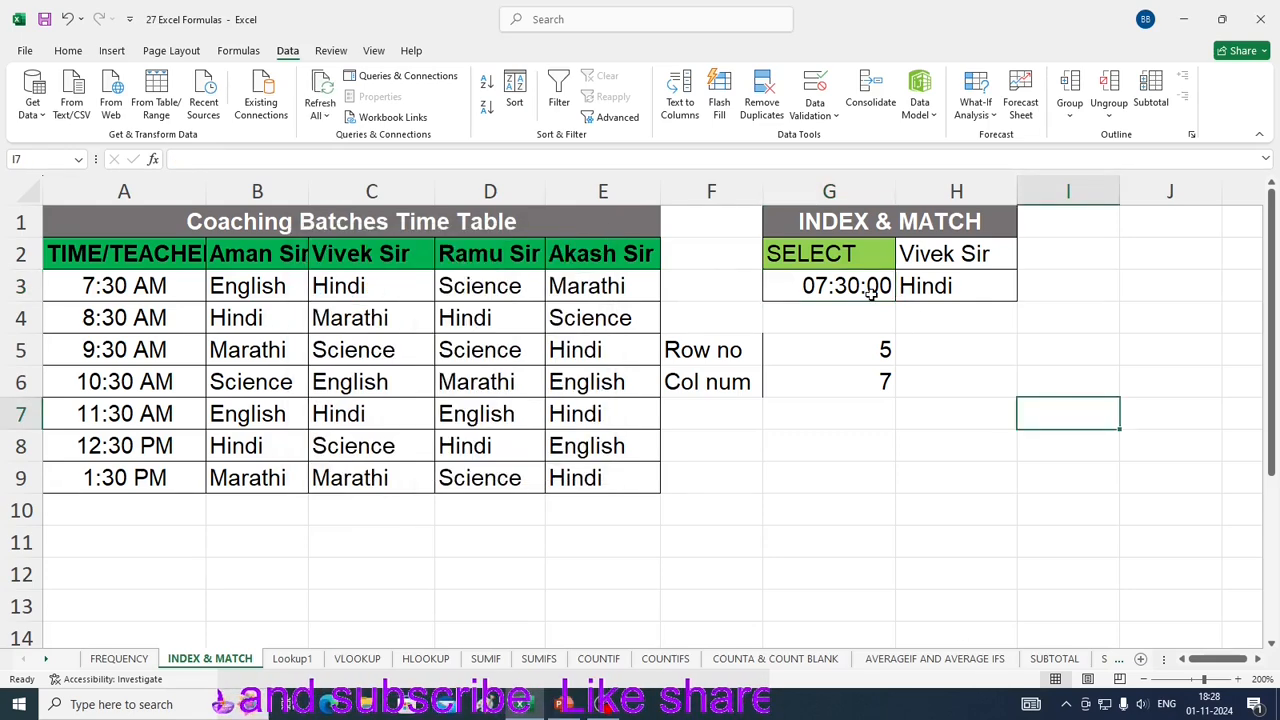
Step: Apply List data validation to cell G3 with the timetable times =$A$3:$A$9 as the source
click(870, 290)
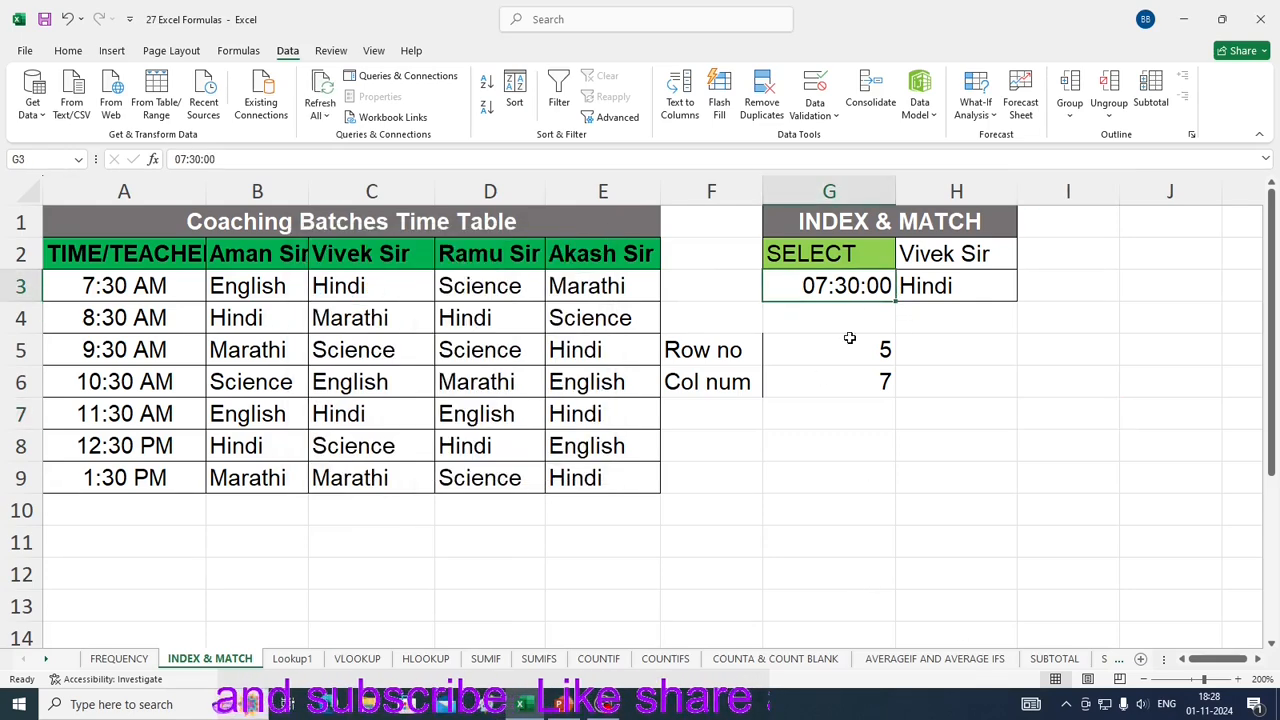
click(812, 113)
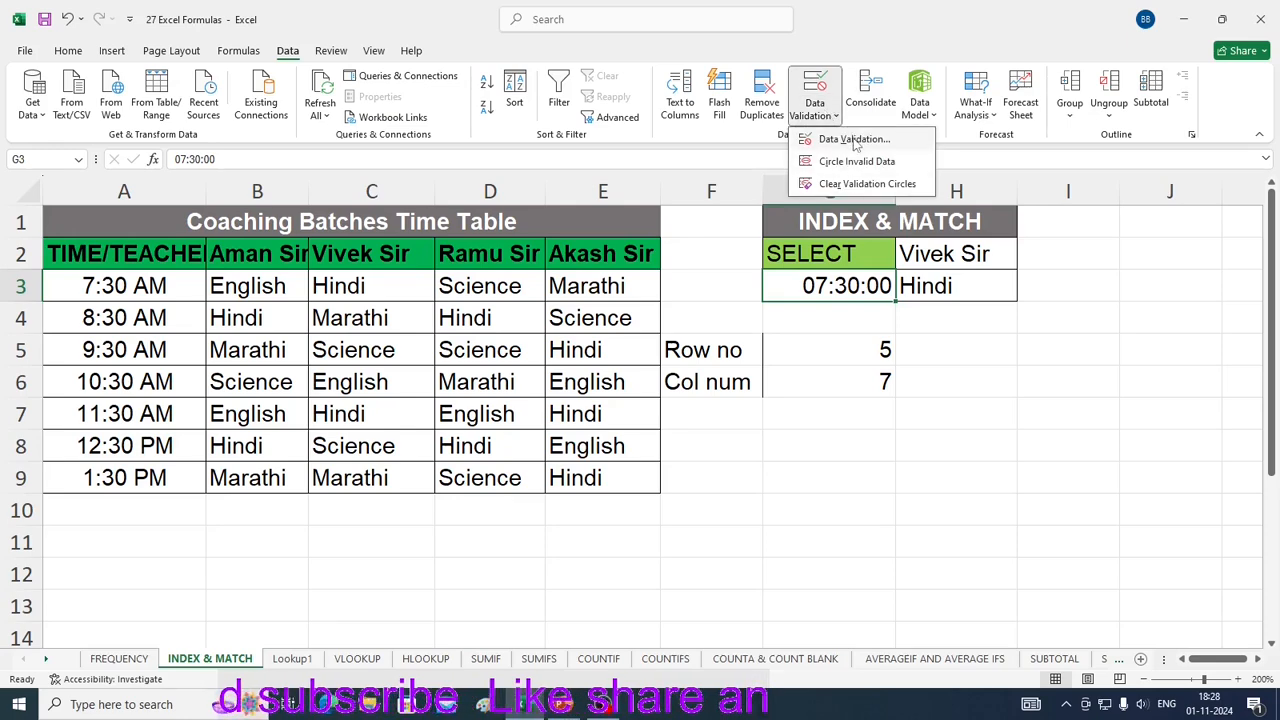
click(853, 140)
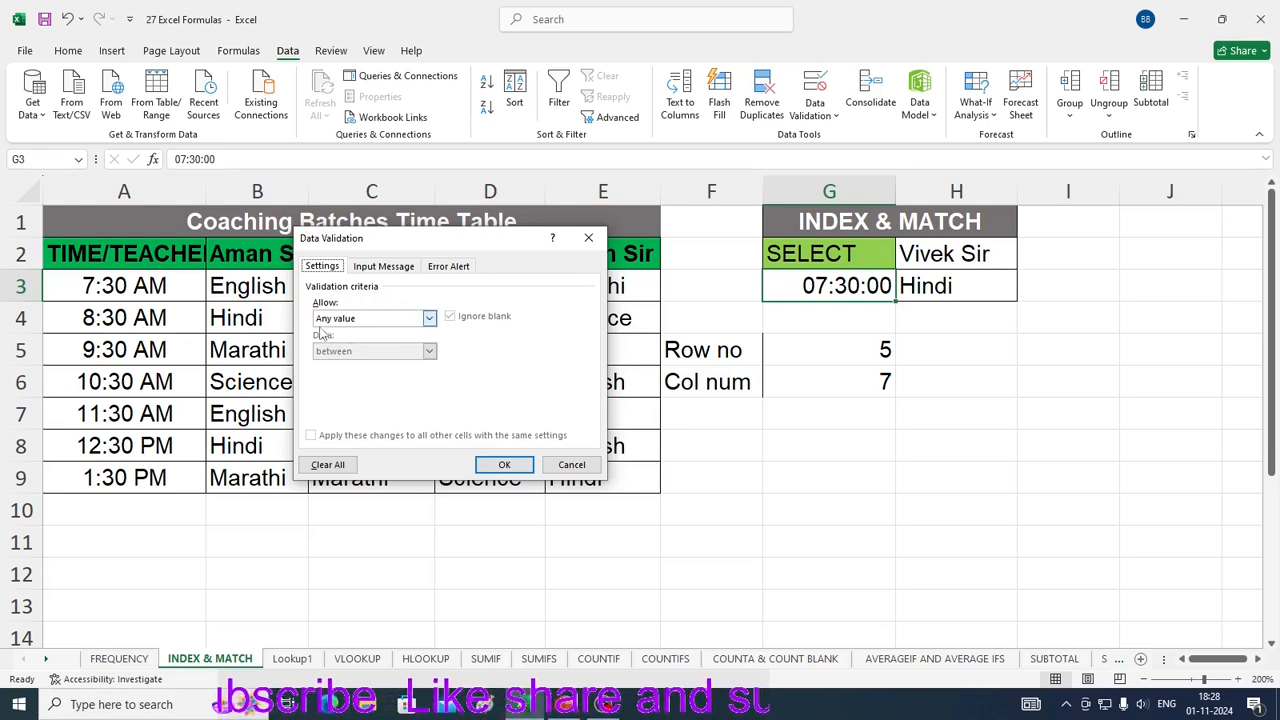
click(429, 318)
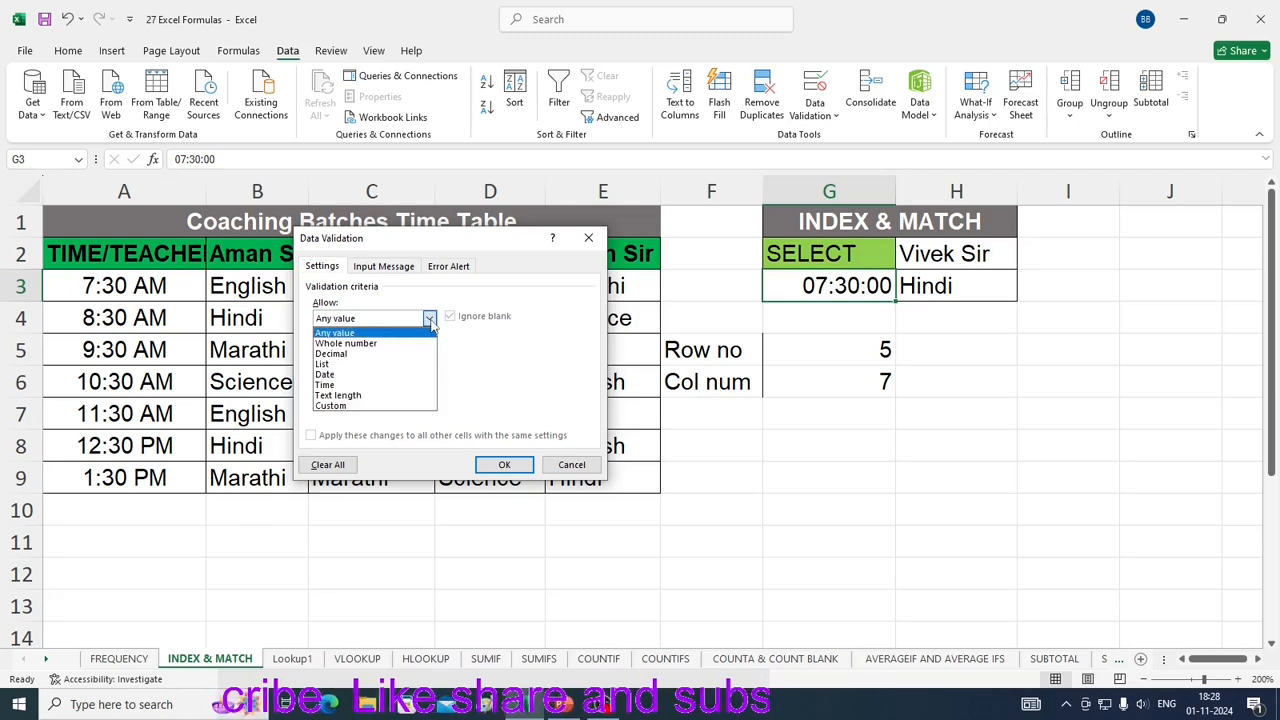
click(329, 365)
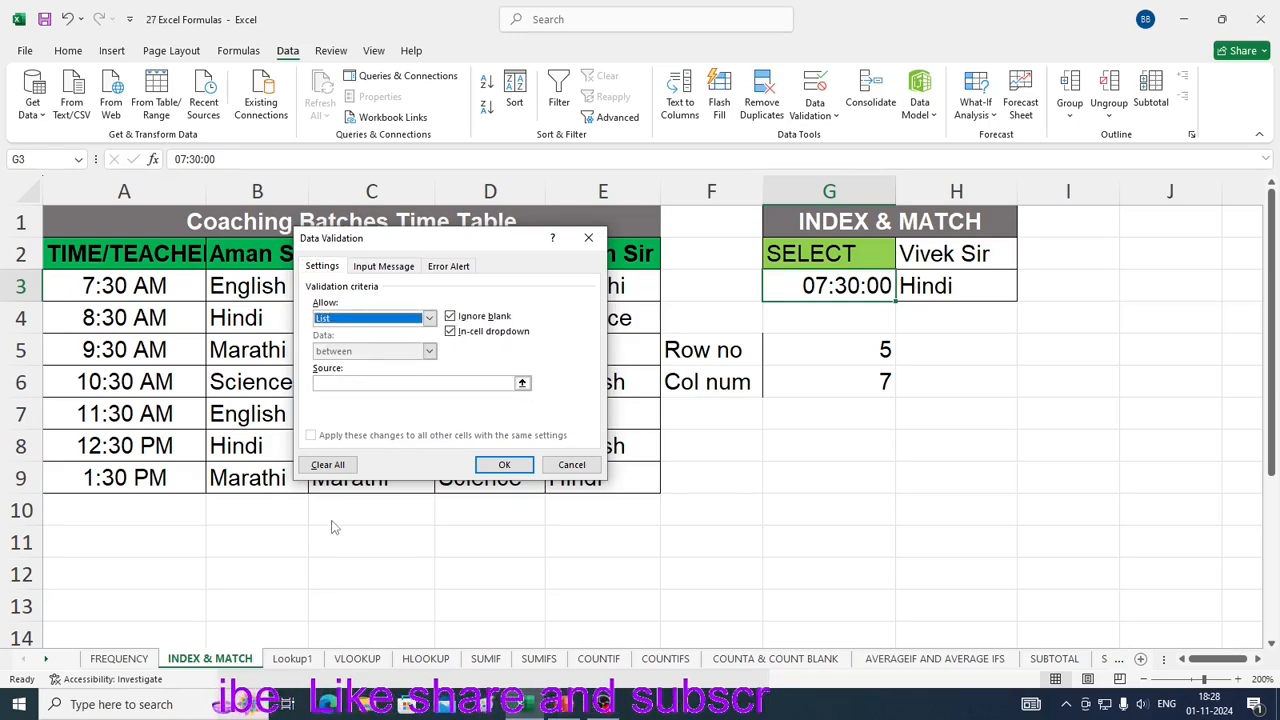
click(331, 383)
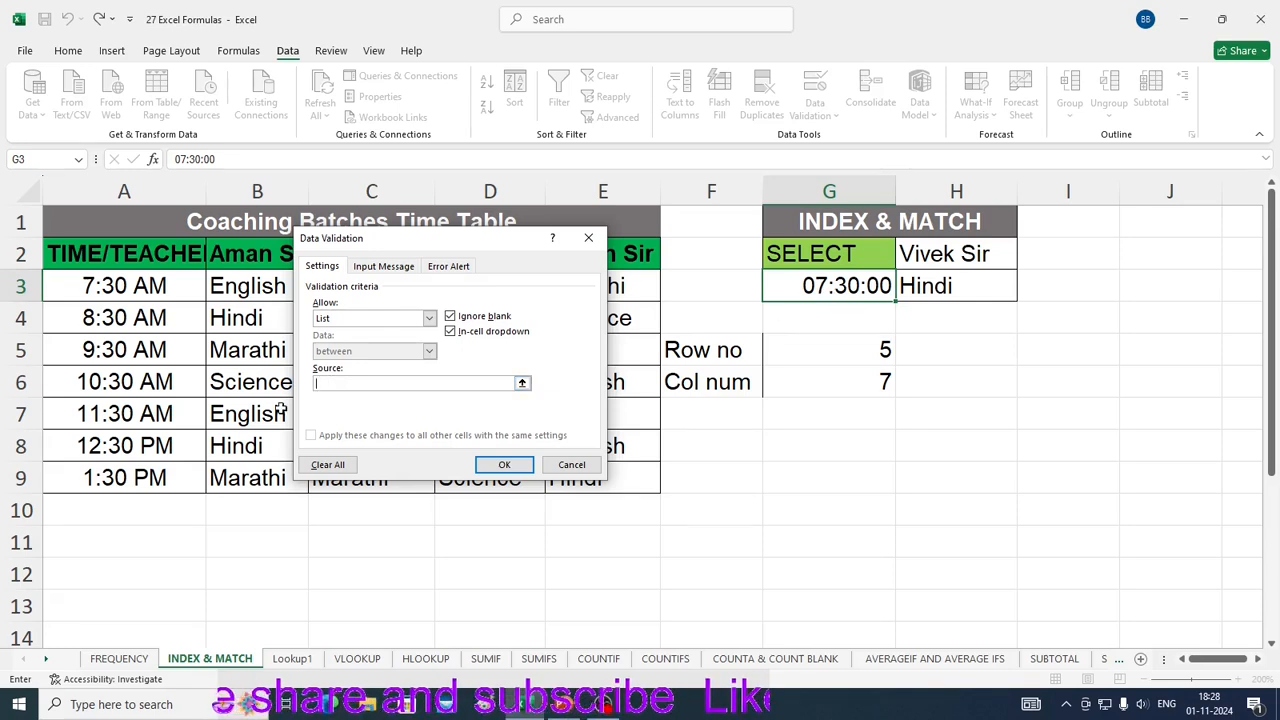
drag(115, 282, 126, 477)
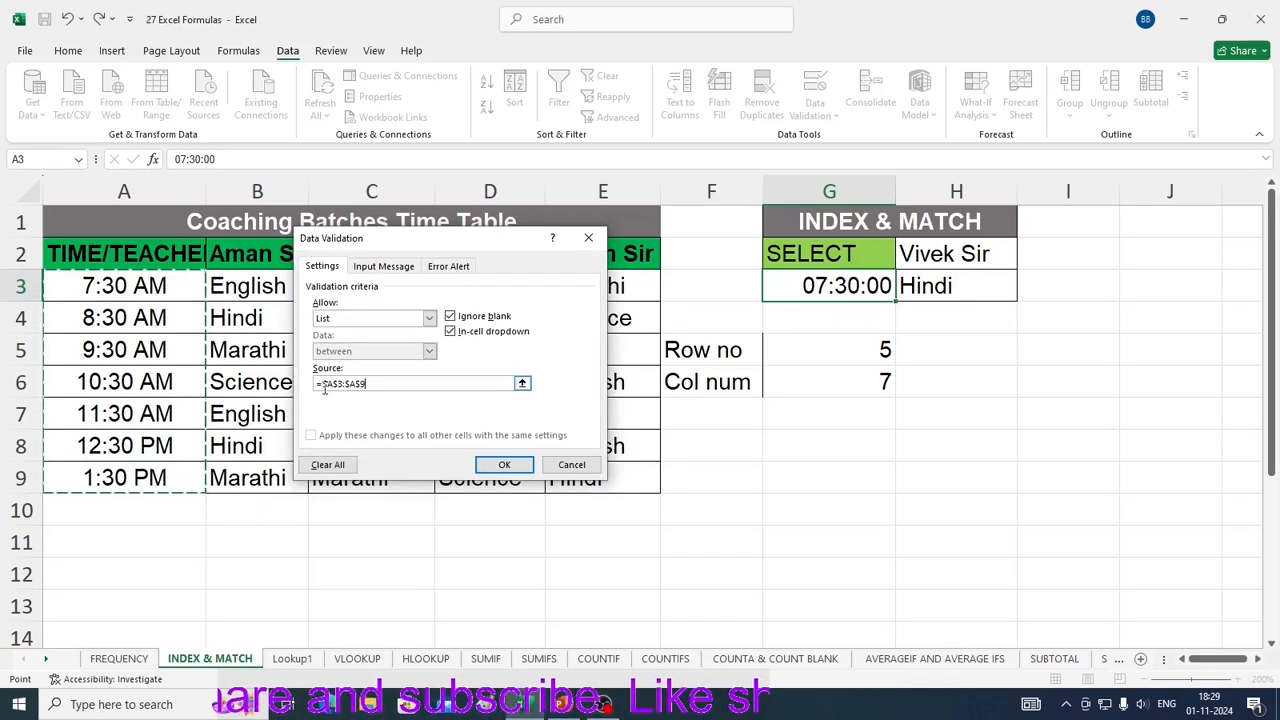
click(505, 466)
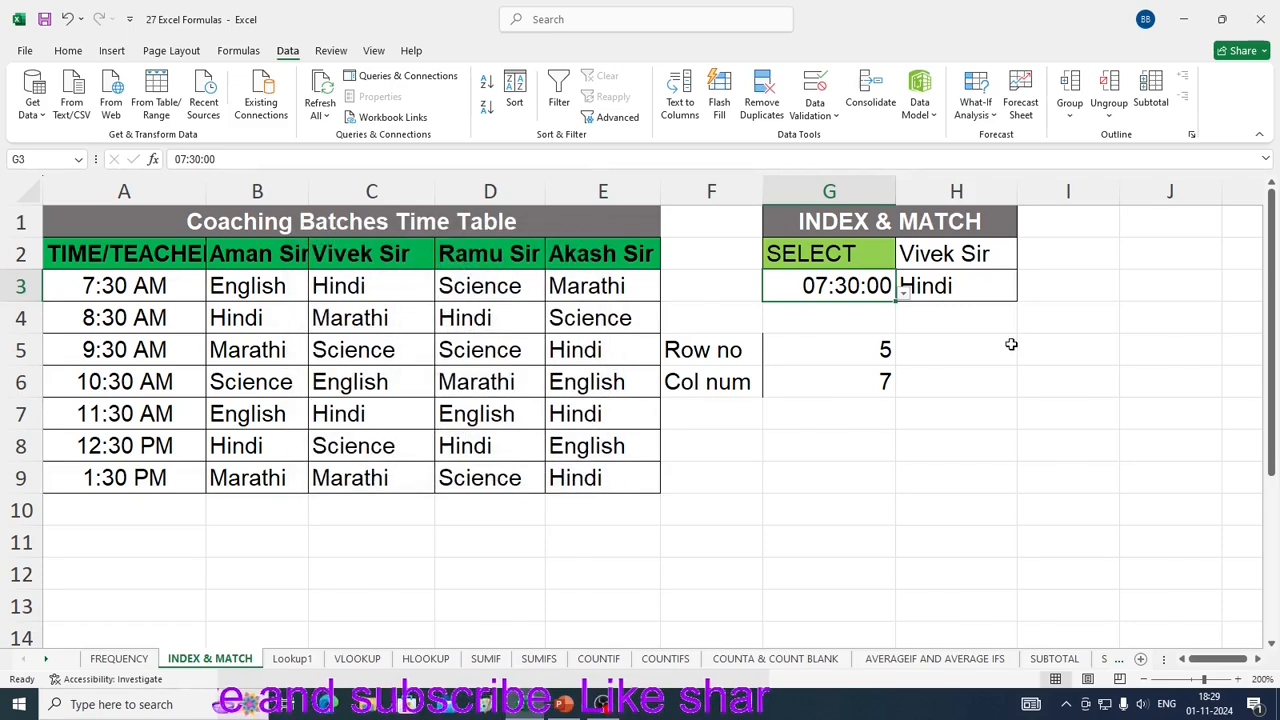
Step: Check the time choices offered in cell G3 and the teacher choices offered in cell H2
click(1011, 343)
click(825, 295)
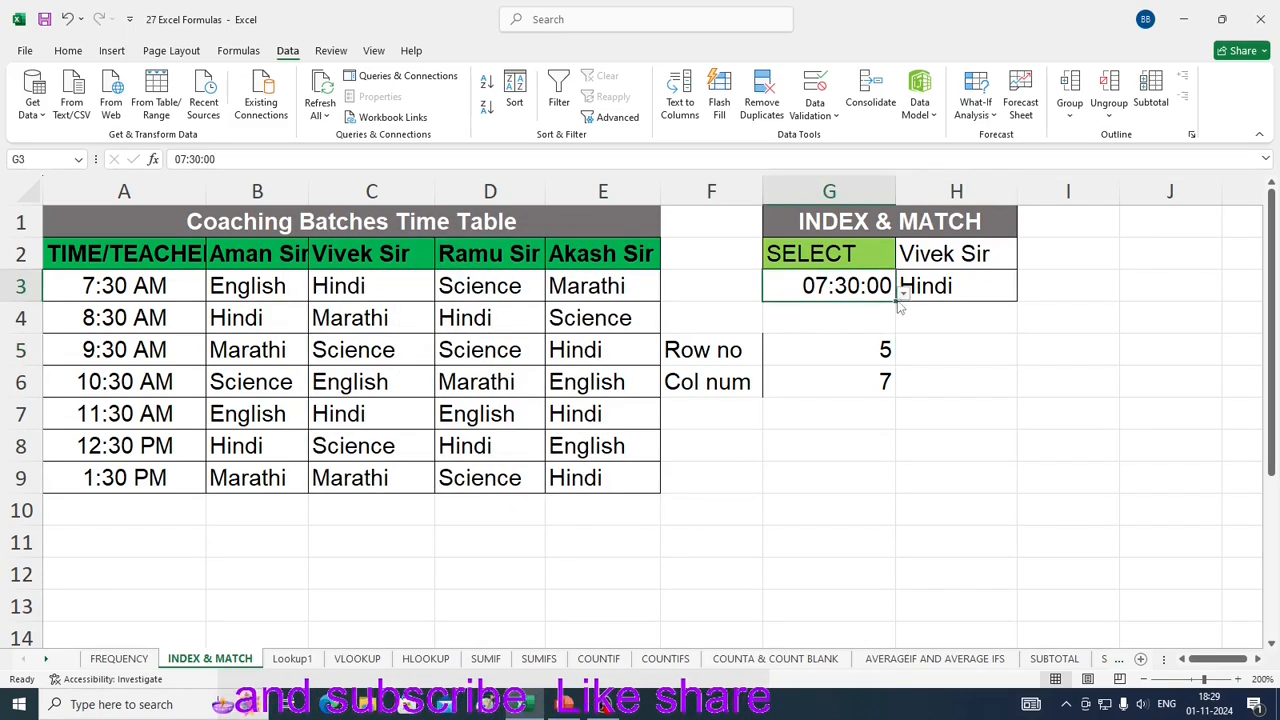
click(903, 296)
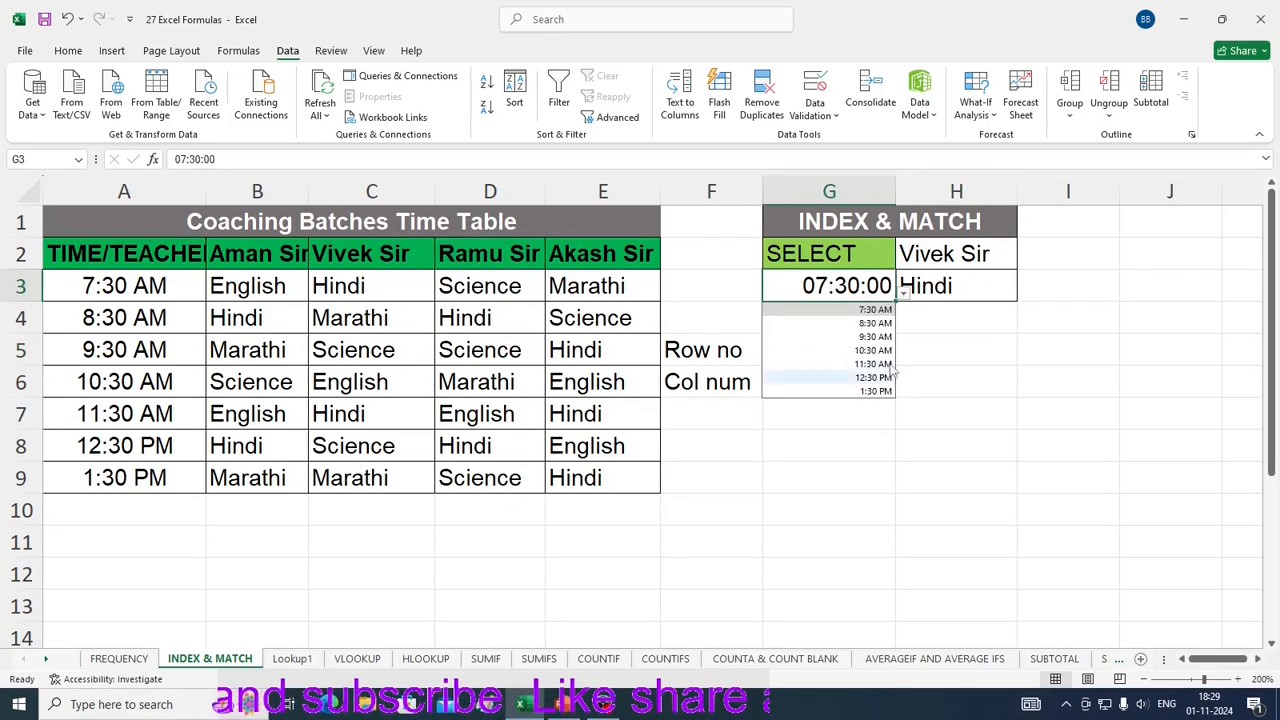
click(405, 602)
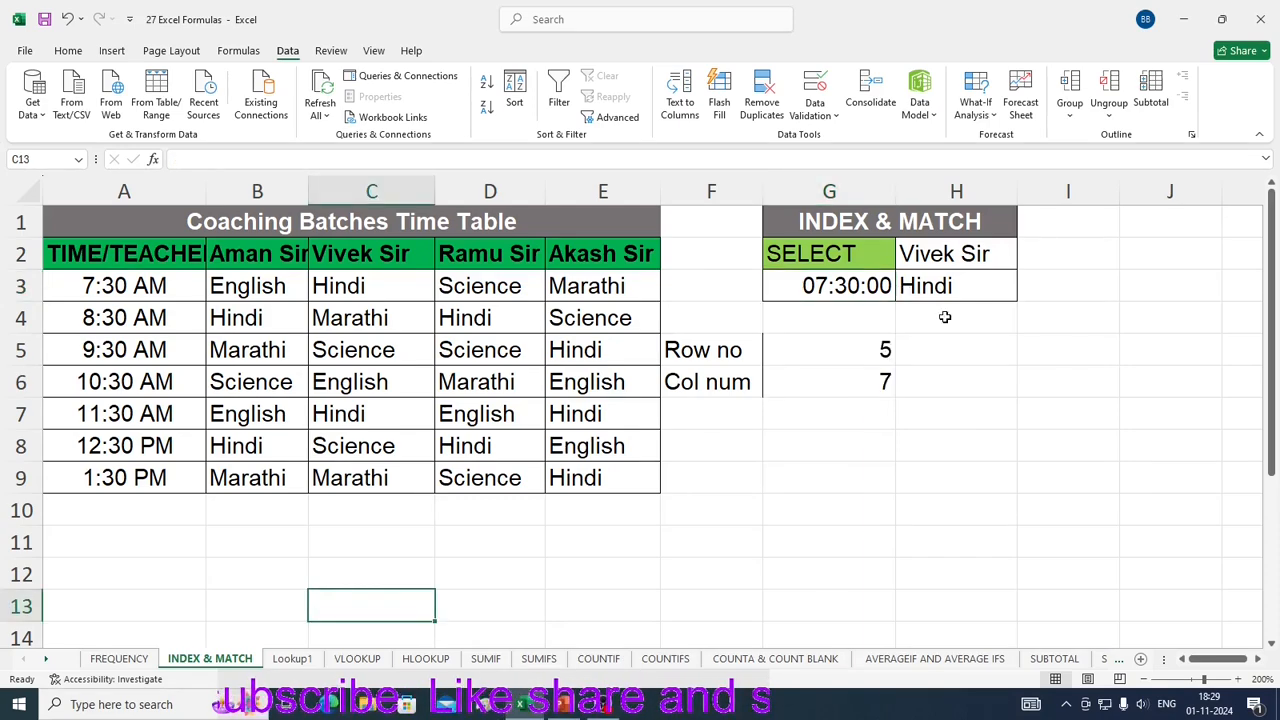
click(958, 257)
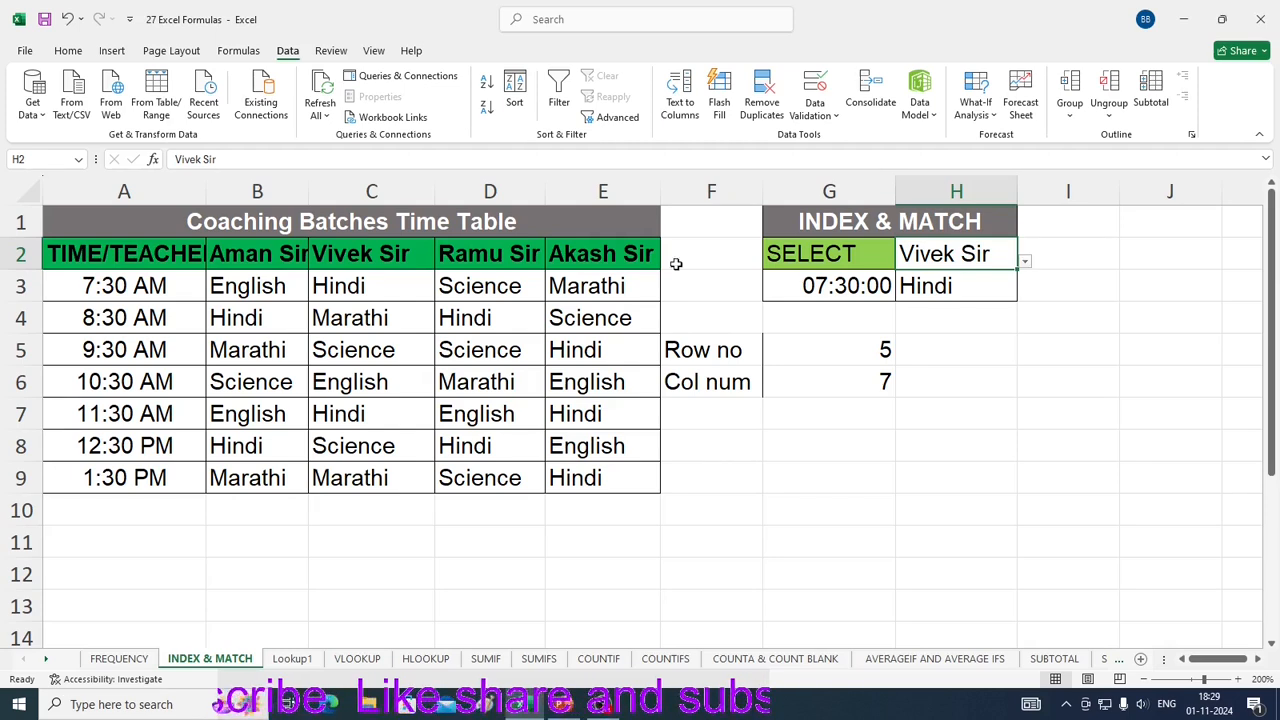
click(1025, 261)
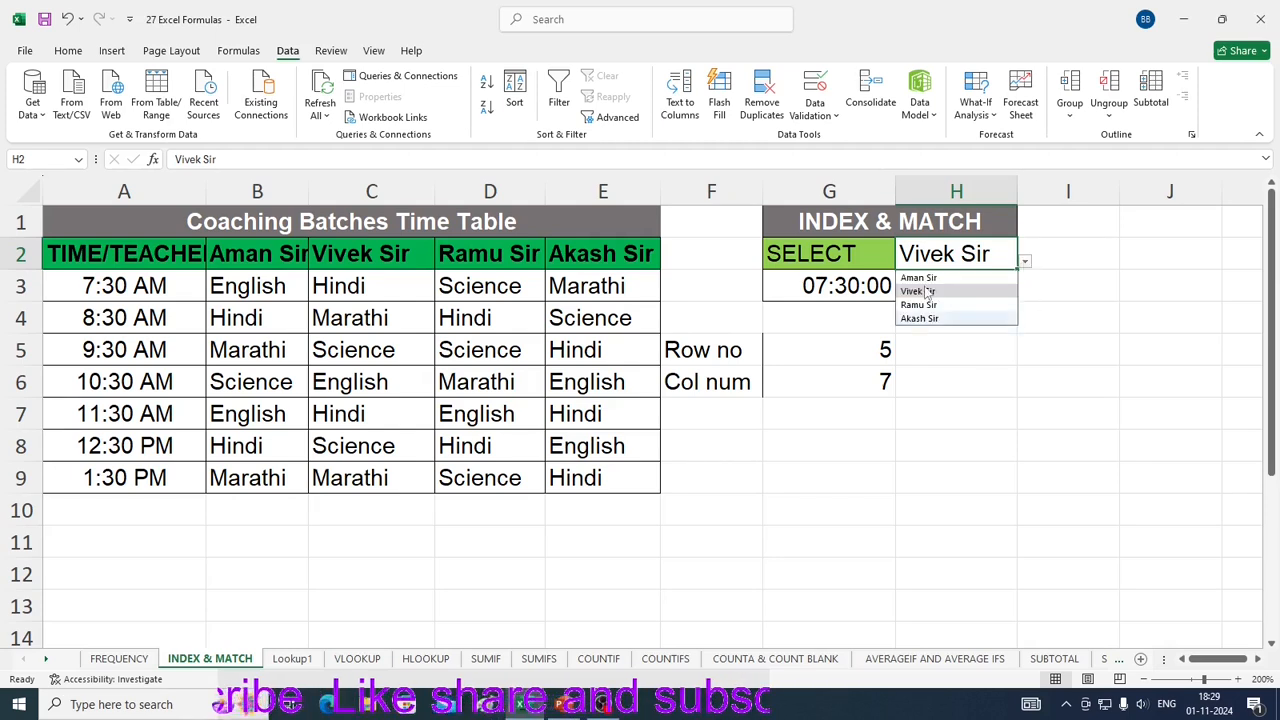
click(955, 445)
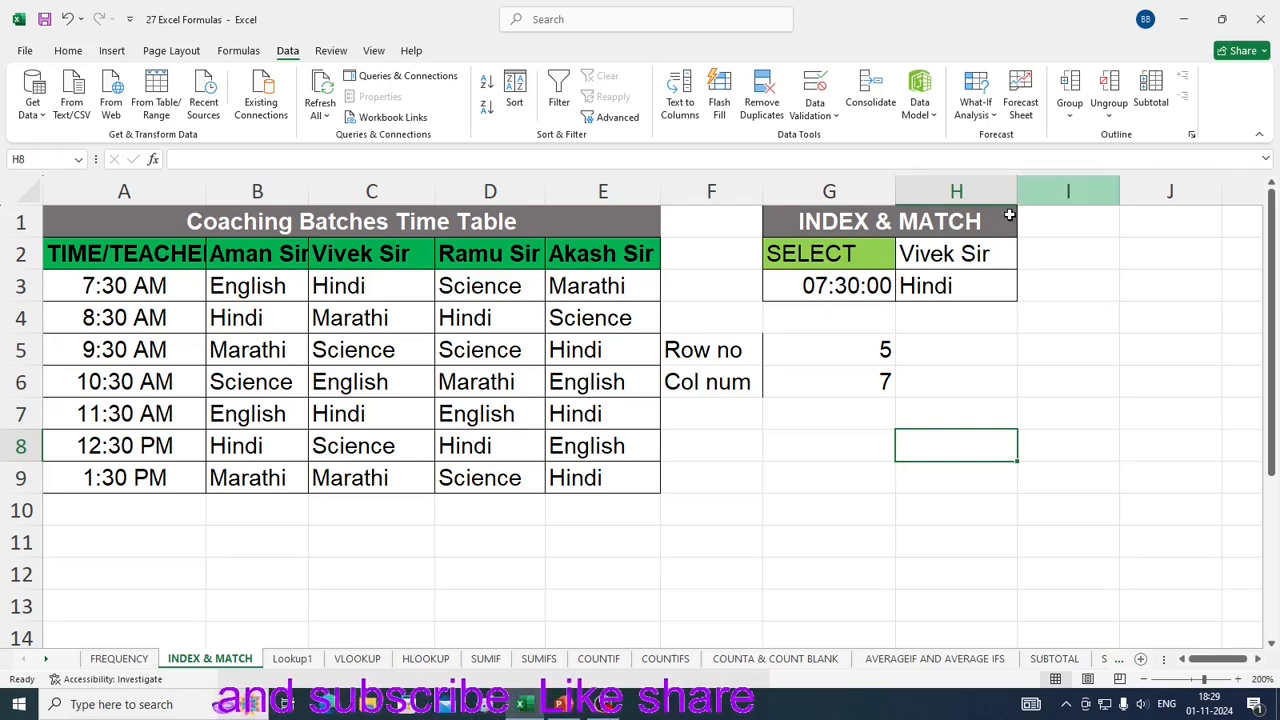
click(963, 252)
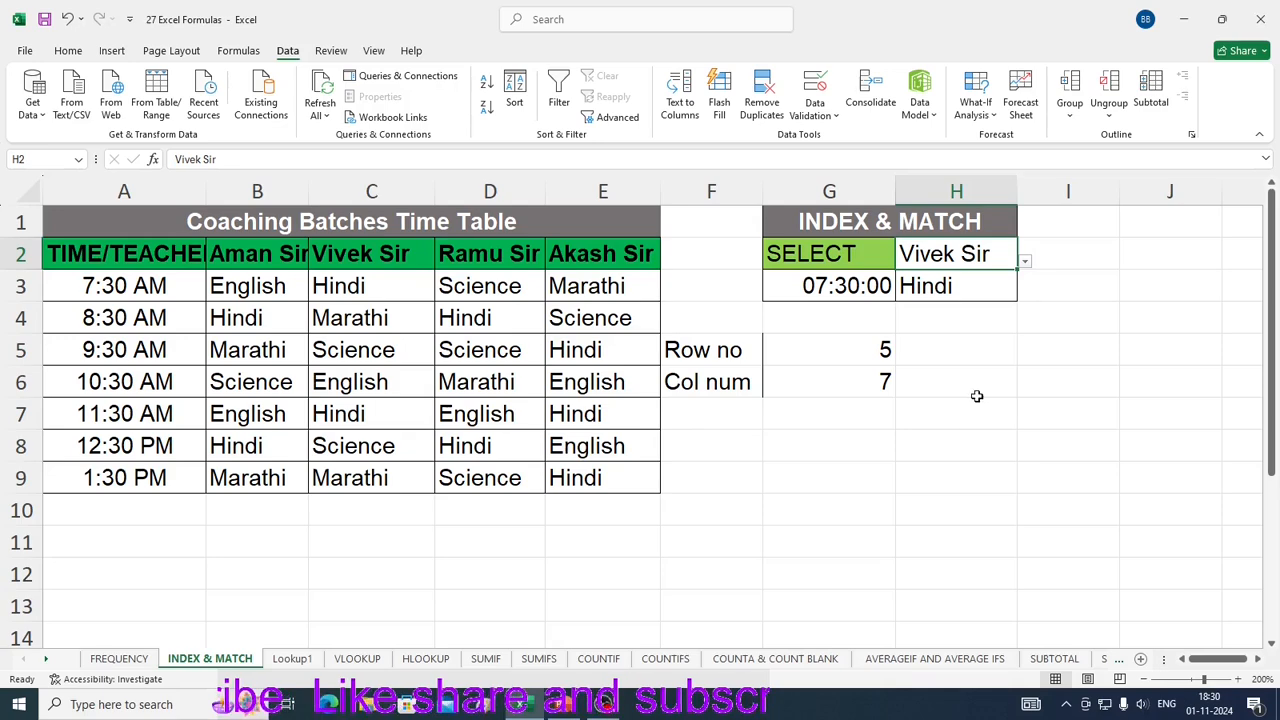
Step: Clear the existing formula from result cell H3 and begin an INDEX formula there
click(938, 289)
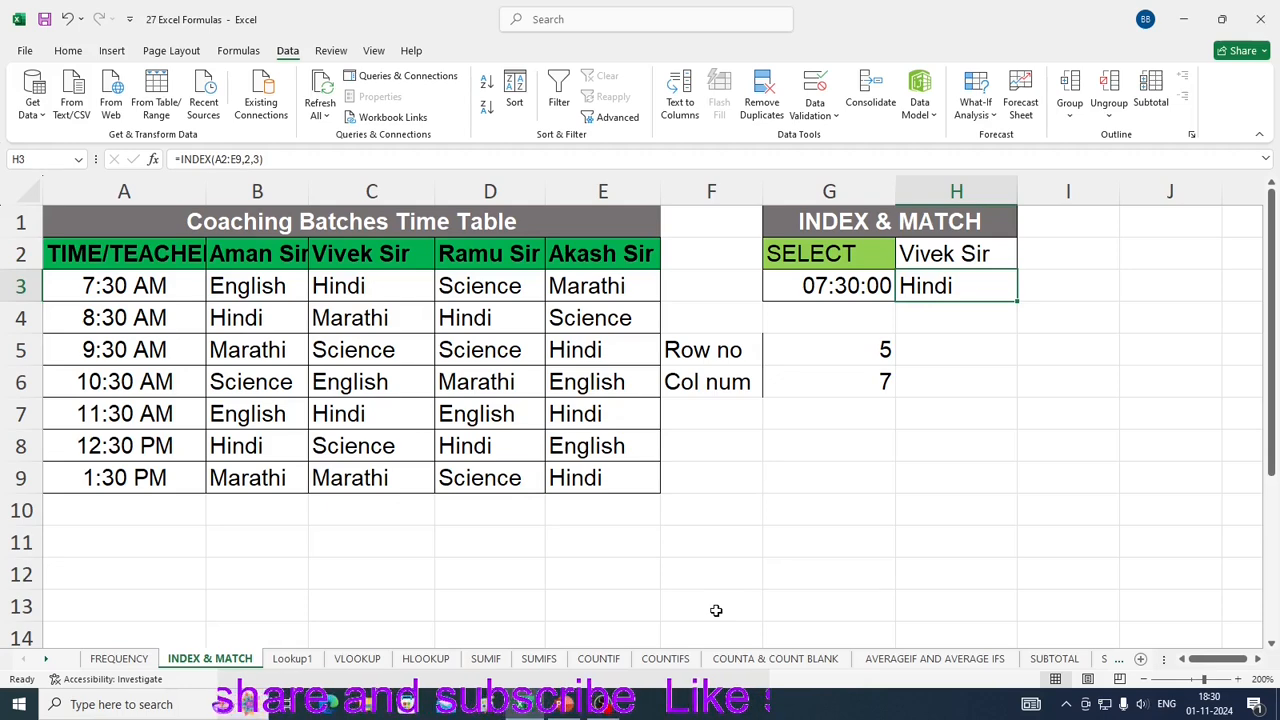
key(Delete)
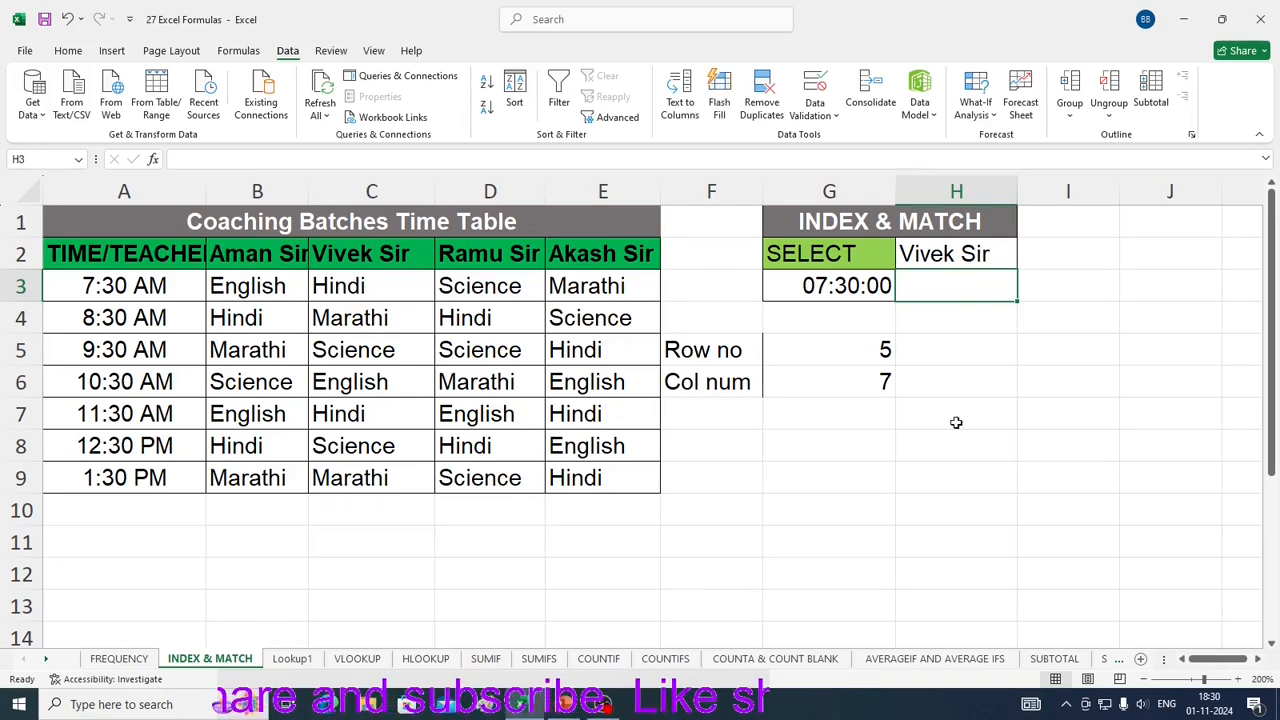
text(=)
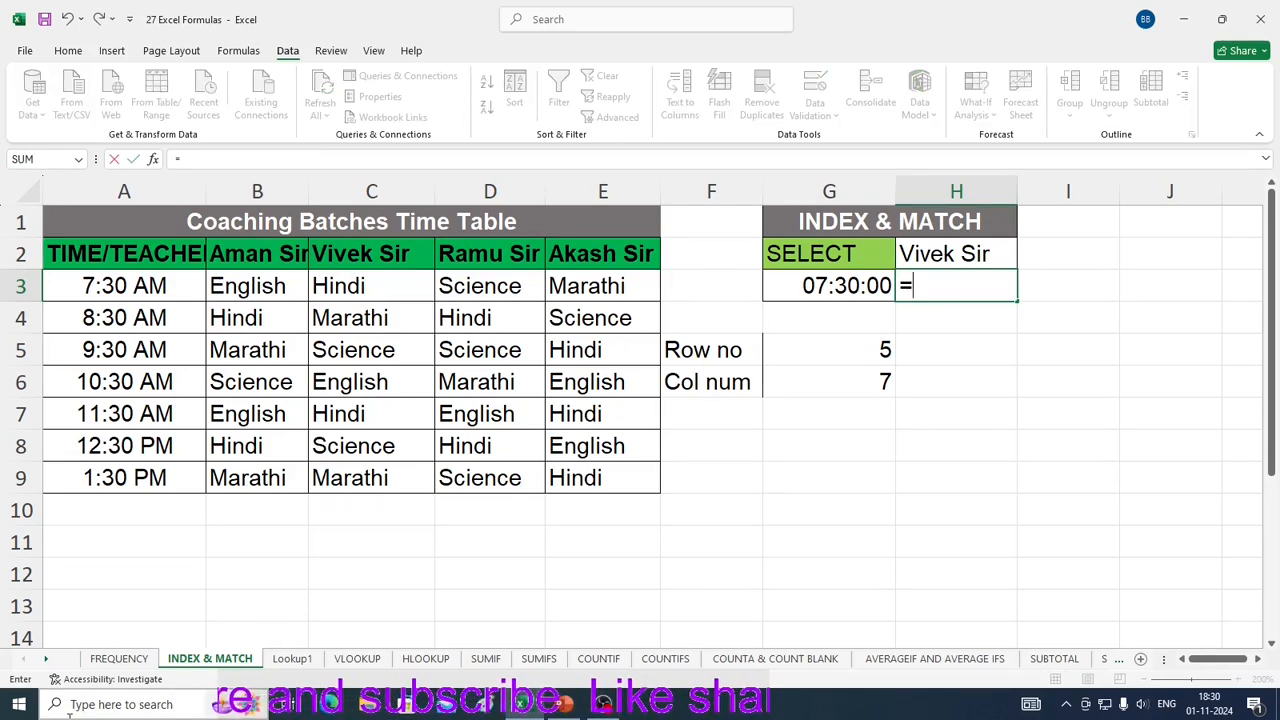
text(in)
key(Tab)
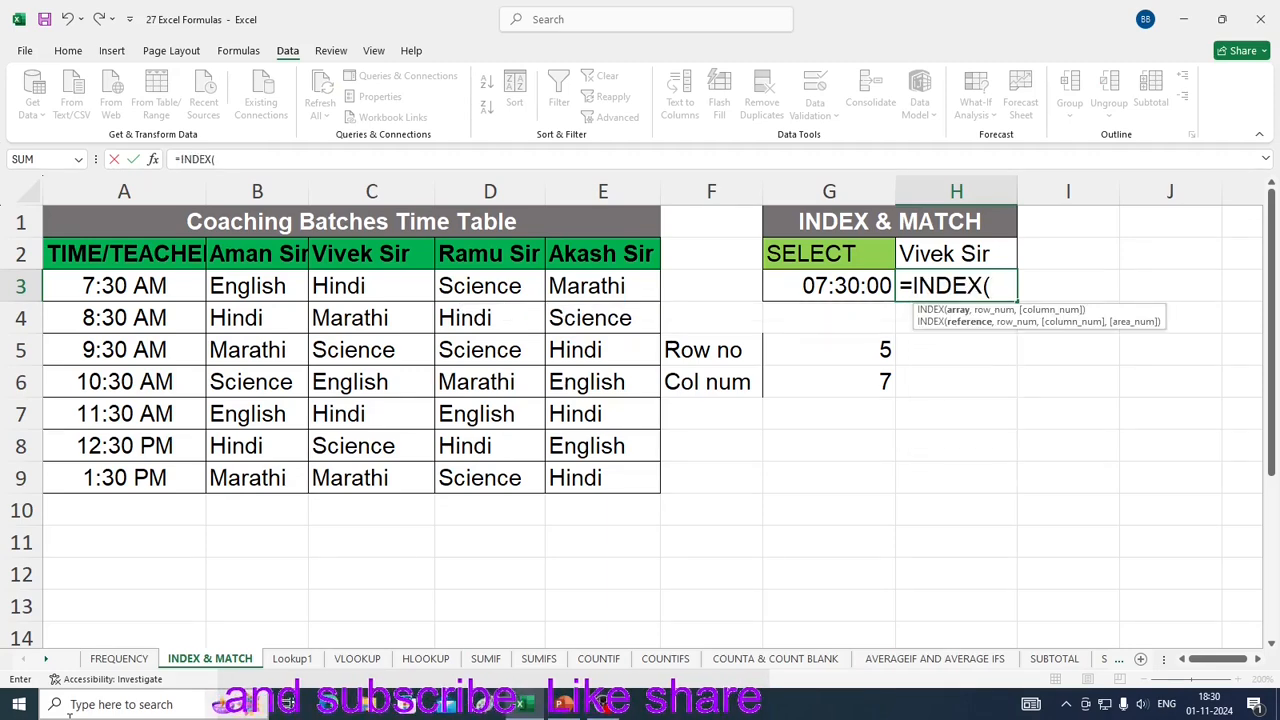
click(922, 256)
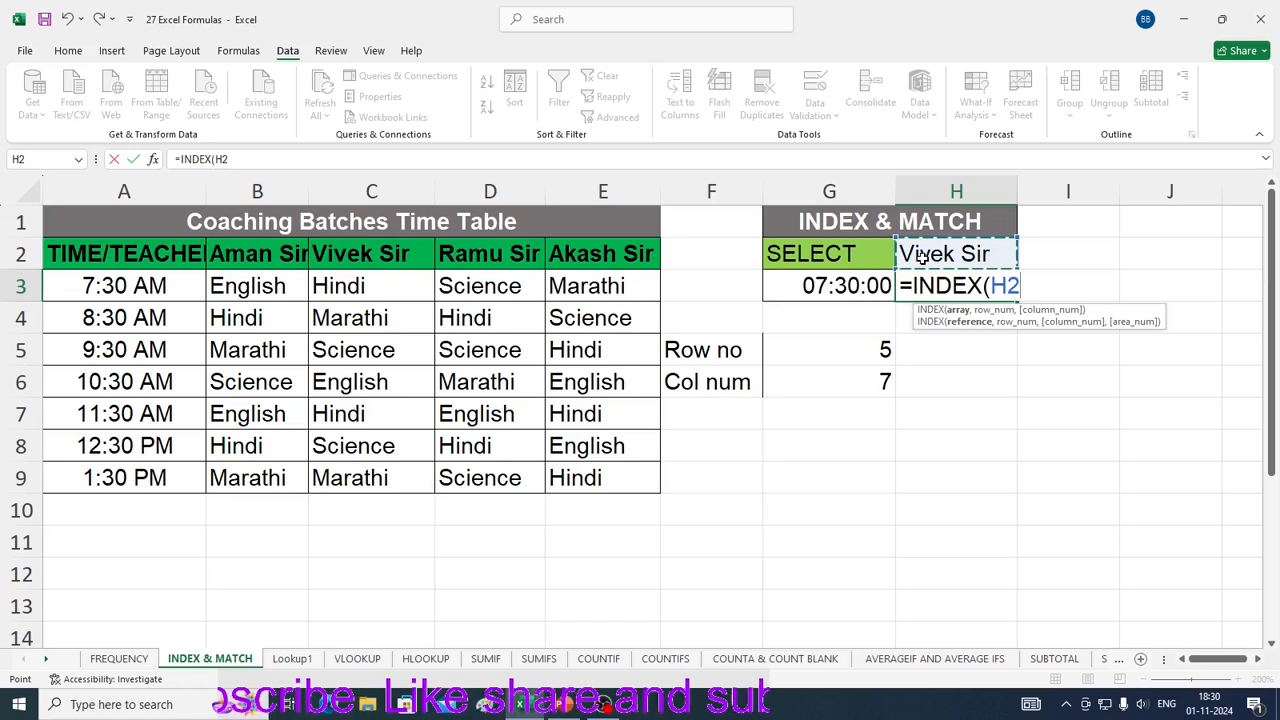
click(990, 286)
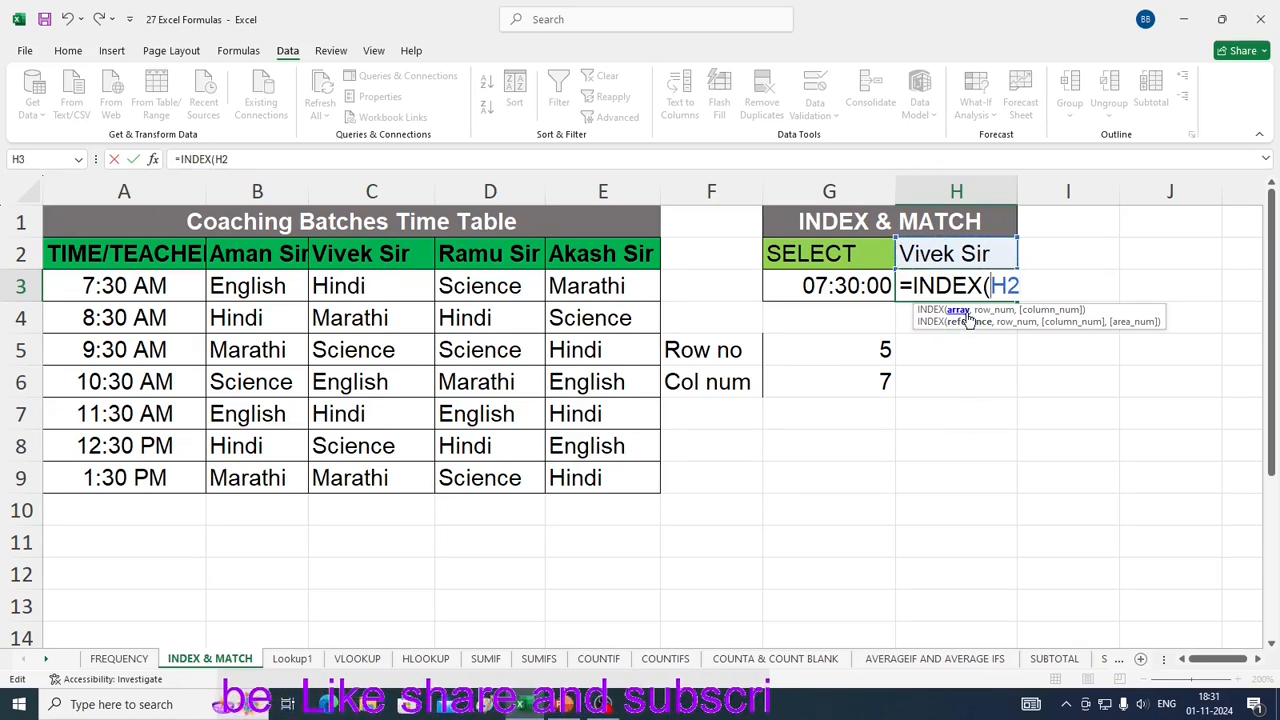
key(BackSpace)
key(BackSpace)
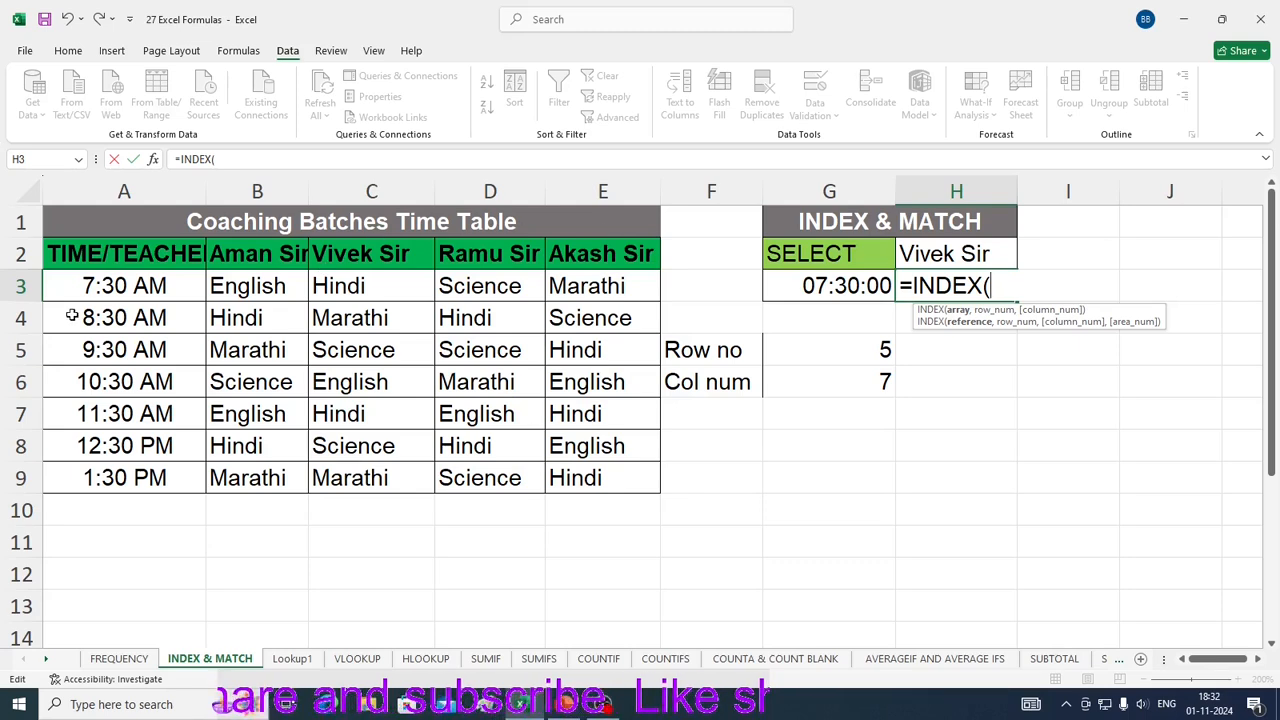
Step: Complete the INDEX formula in H3 with array A2:E9, row number 2 and column number 3
drag(73, 254, 613, 482)
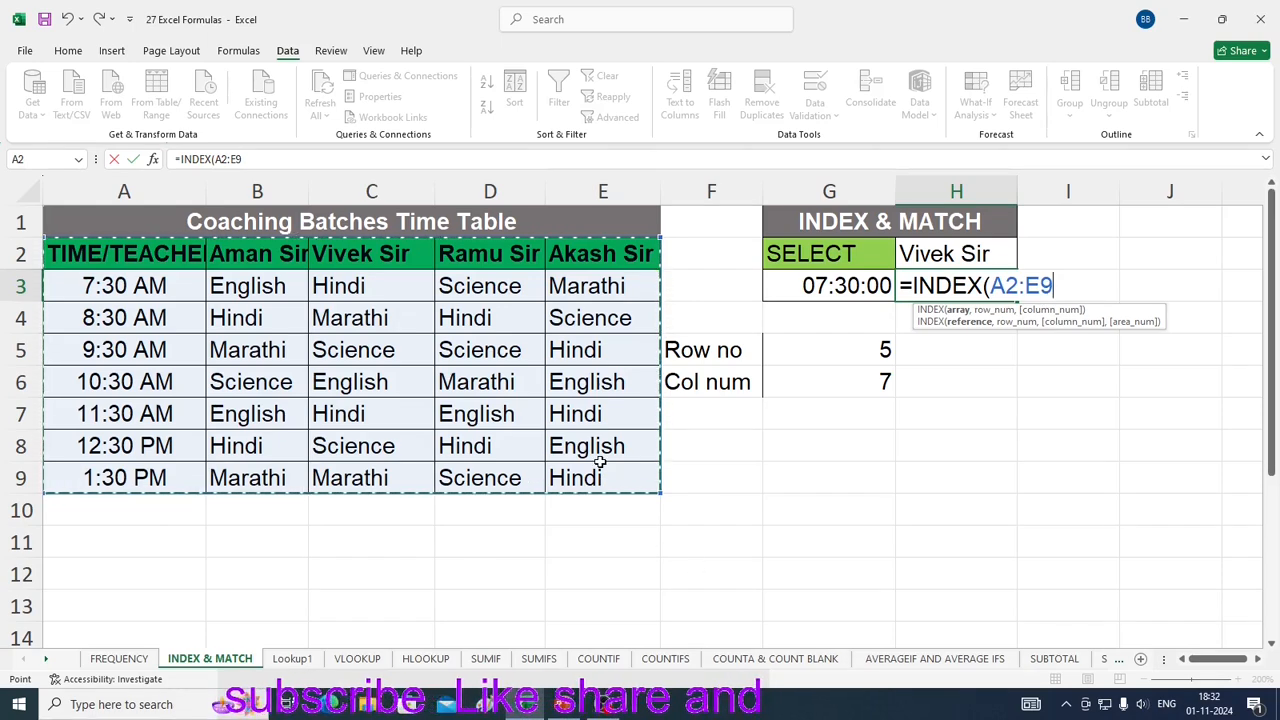
text(,)
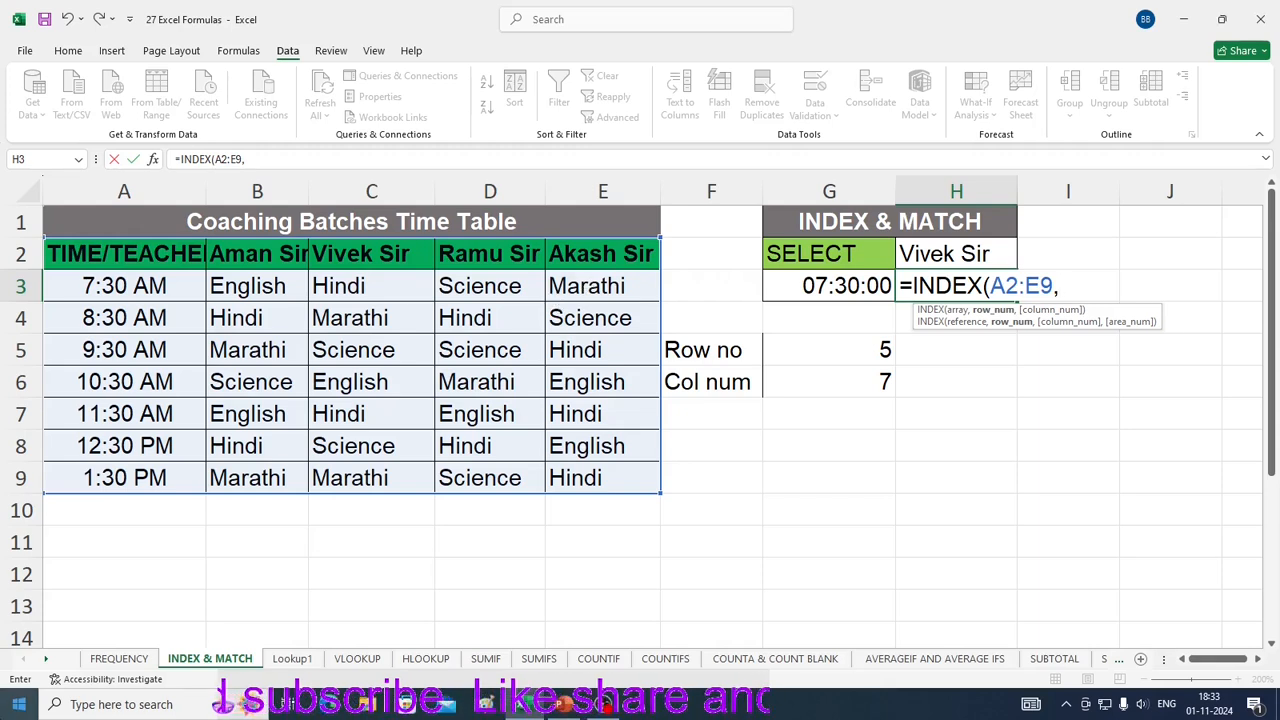
text(2,)
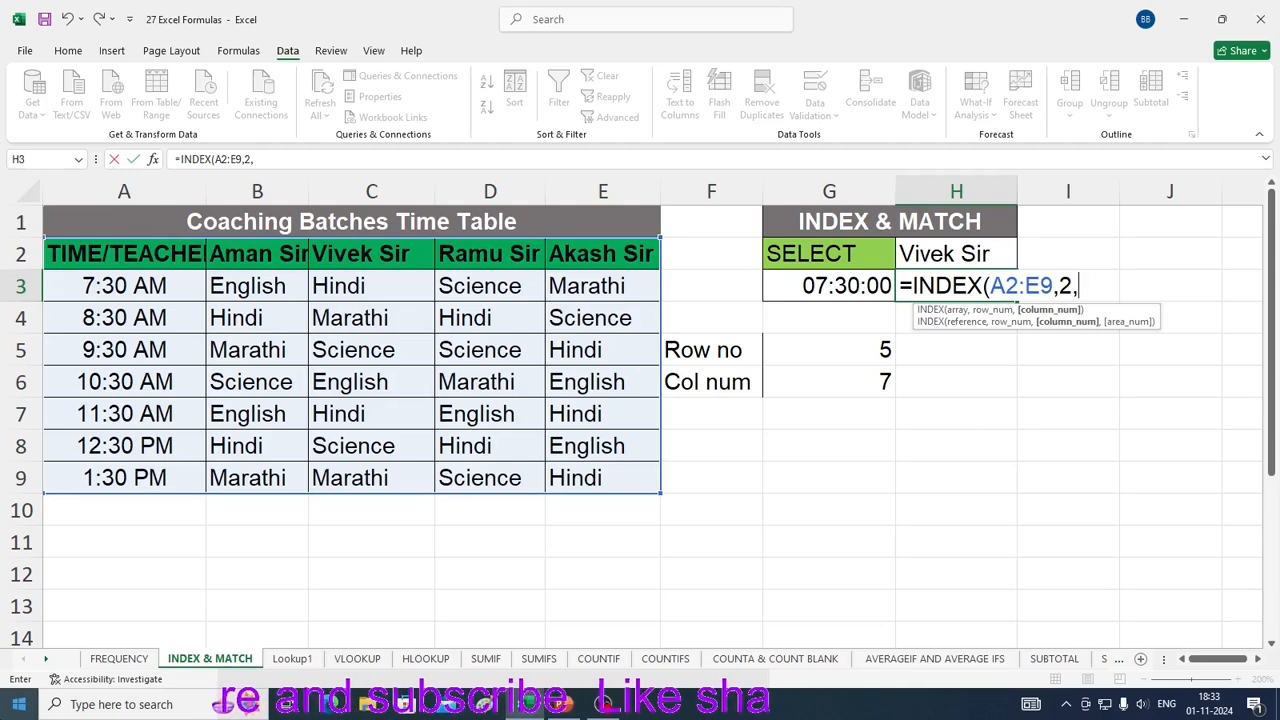
text(3)
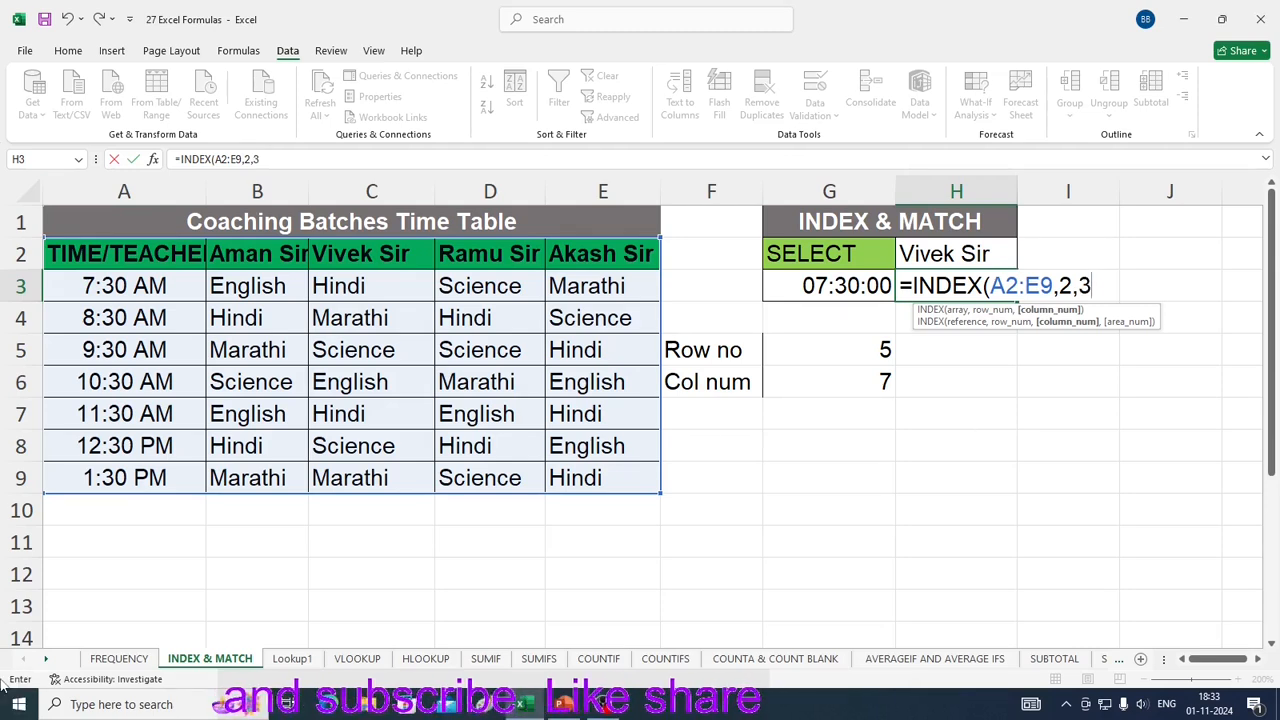
text())
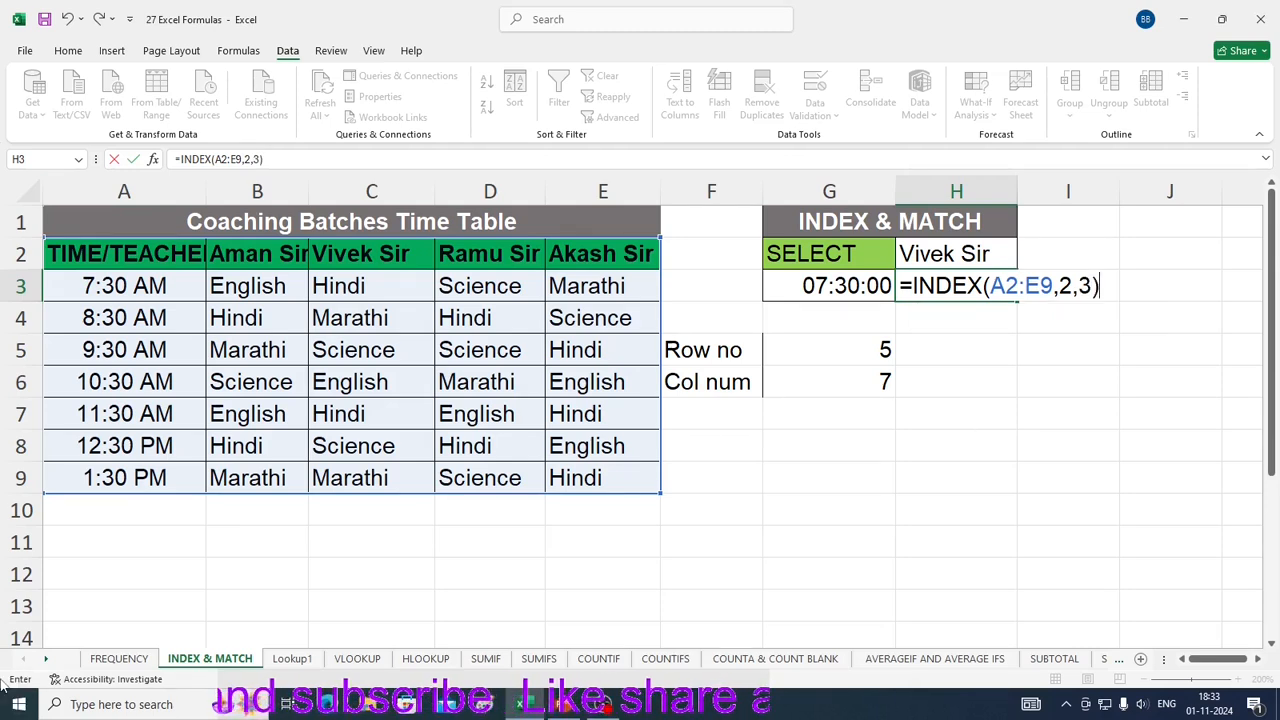
key(Return)
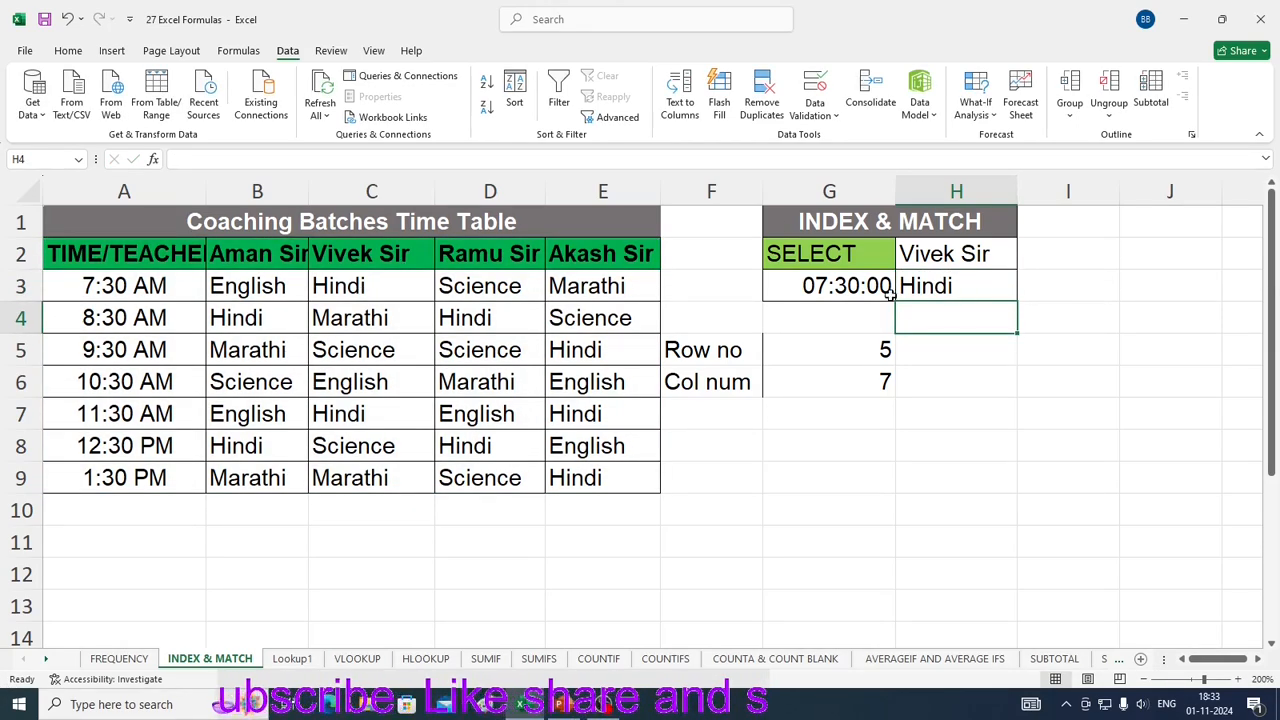
Step: Choose the first teacher from the validation list in cell H2
click(977, 257)
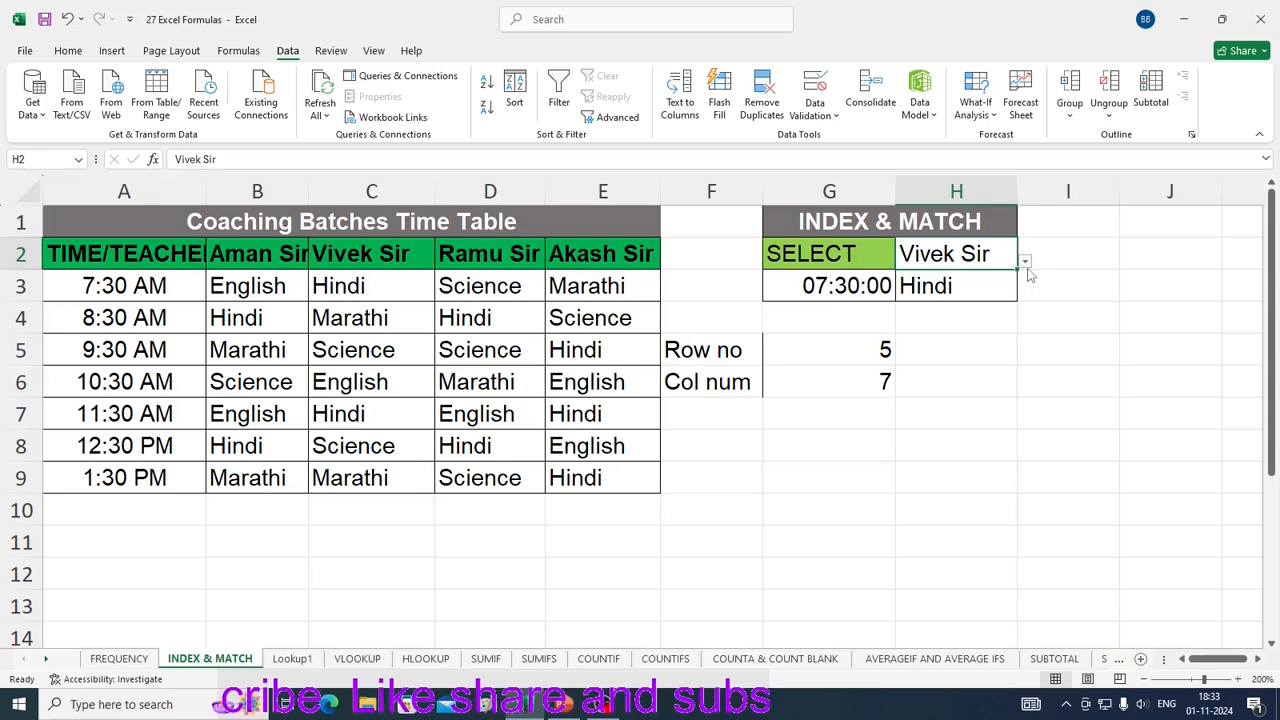
click(1025, 262)
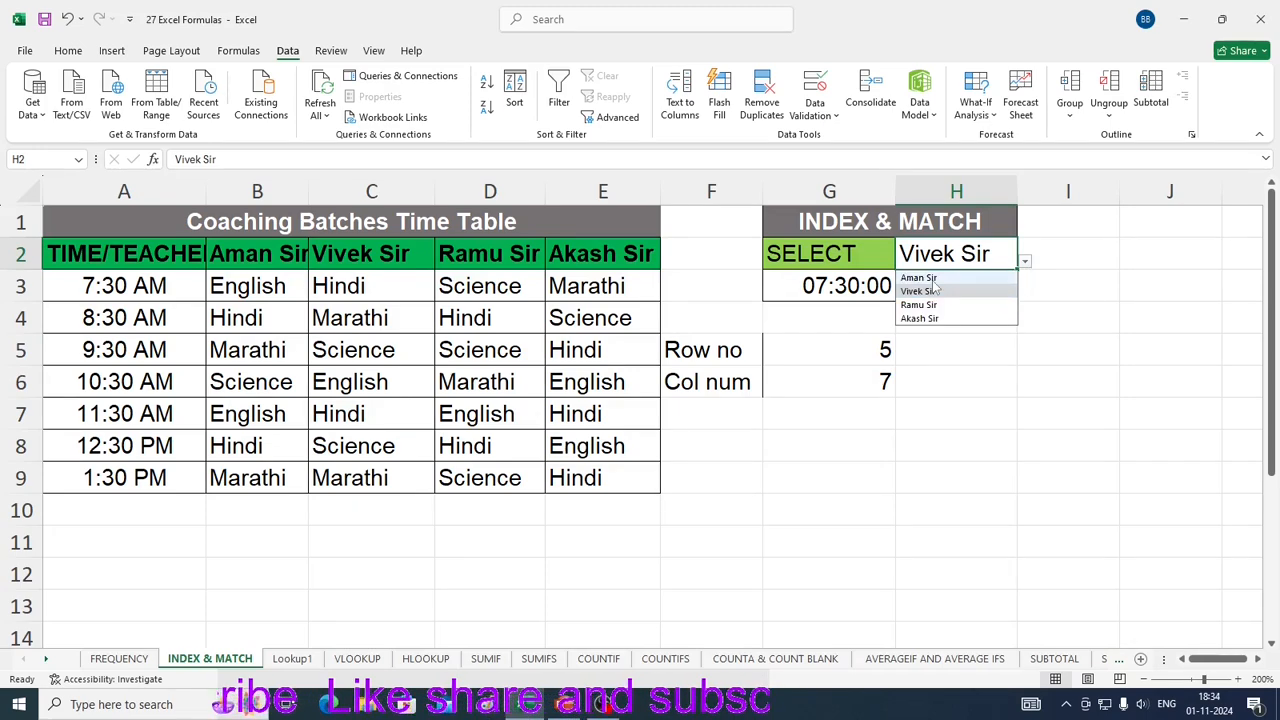
click(930, 278)
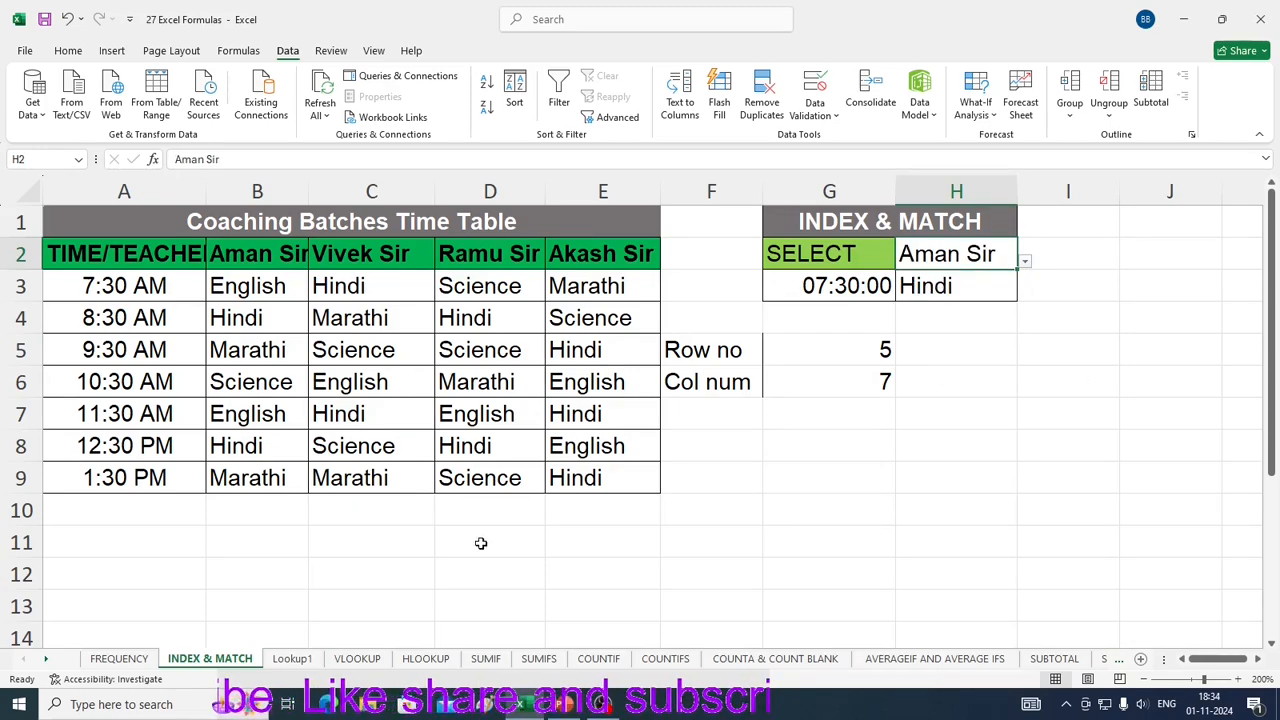
Step: Change the column number in H3's INDEX formula to 2 so it reads =INDEX(A2:E9,2,2)
click(958, 292)
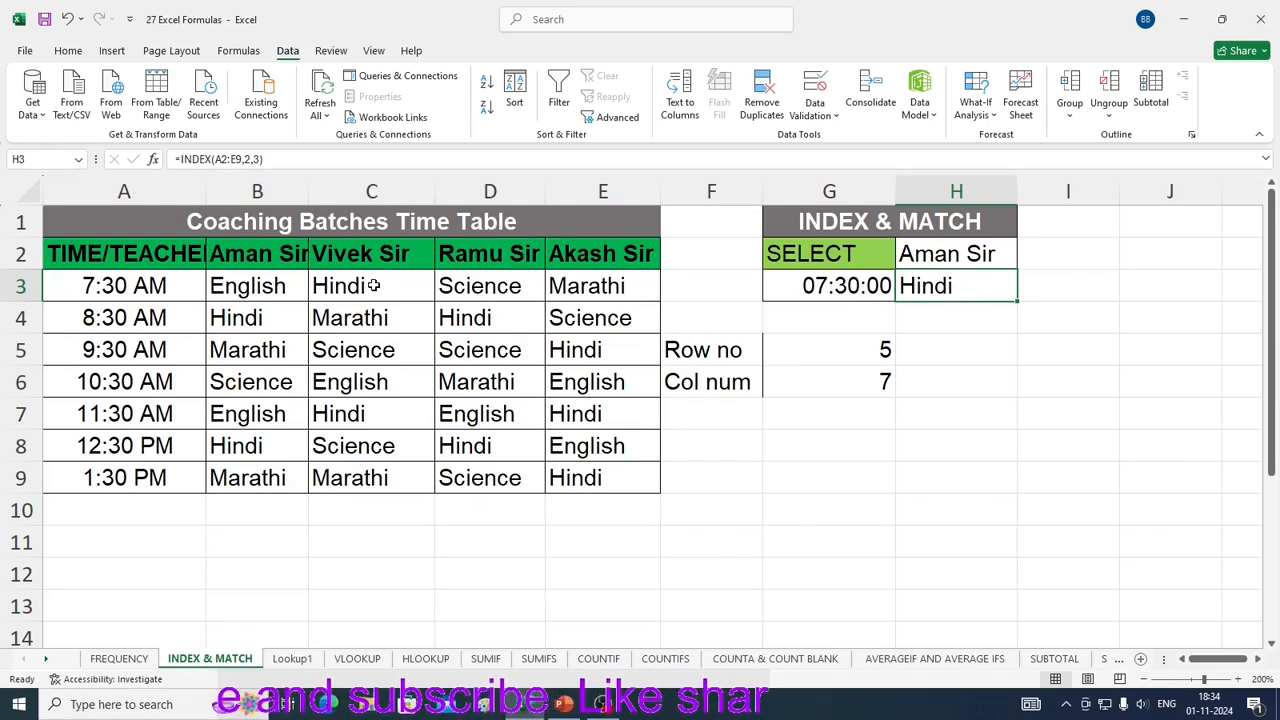
double_click(957, 286)
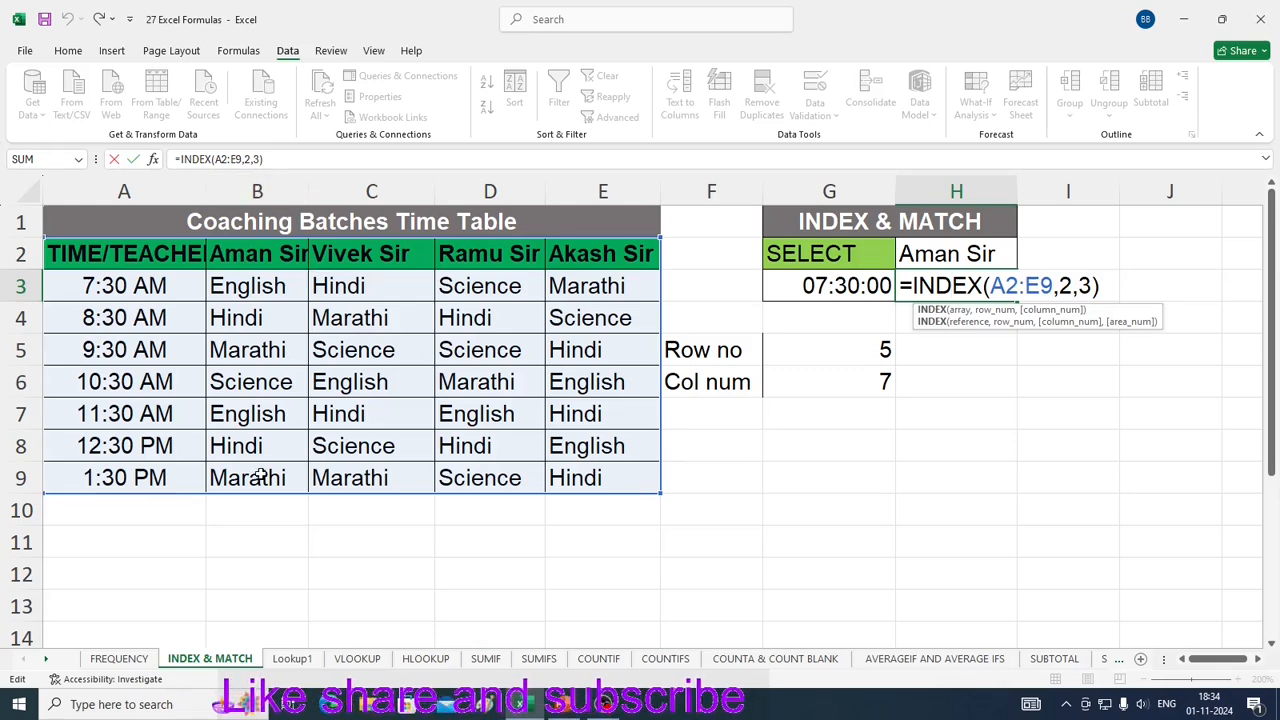
click(1093, 287)
key(BackSpace)
text(2)
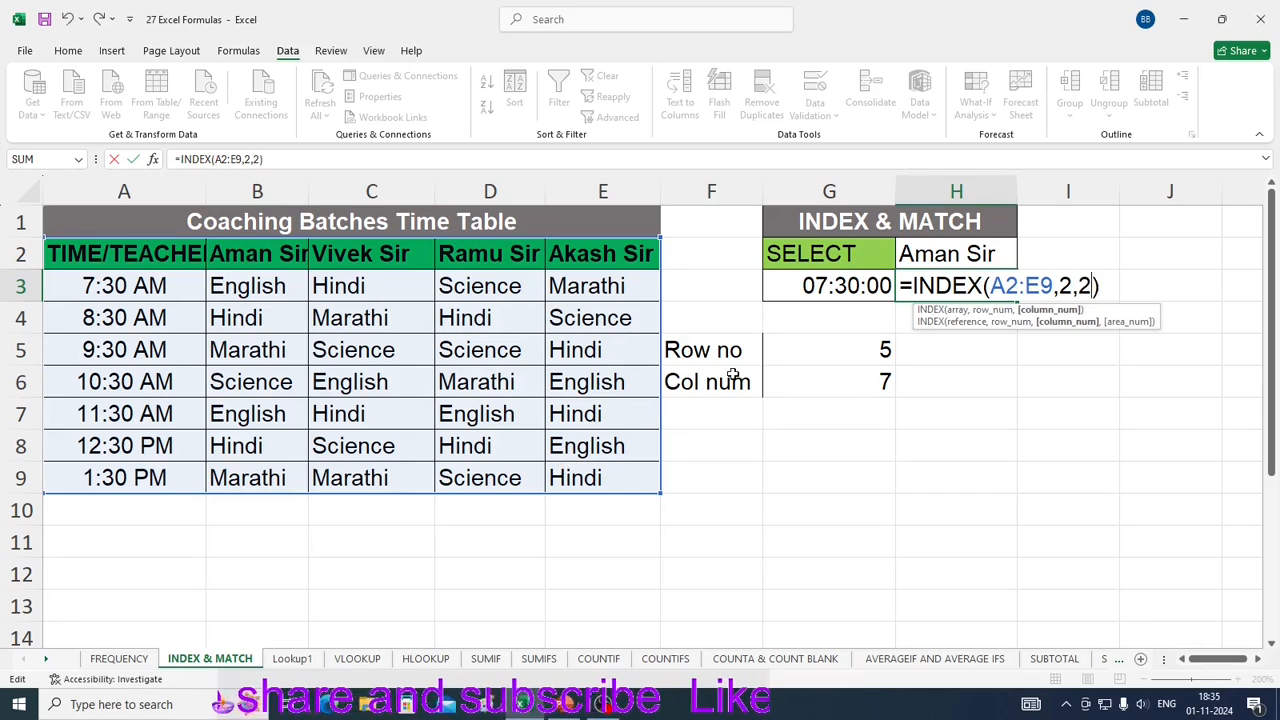
key(Return)
key(Return)
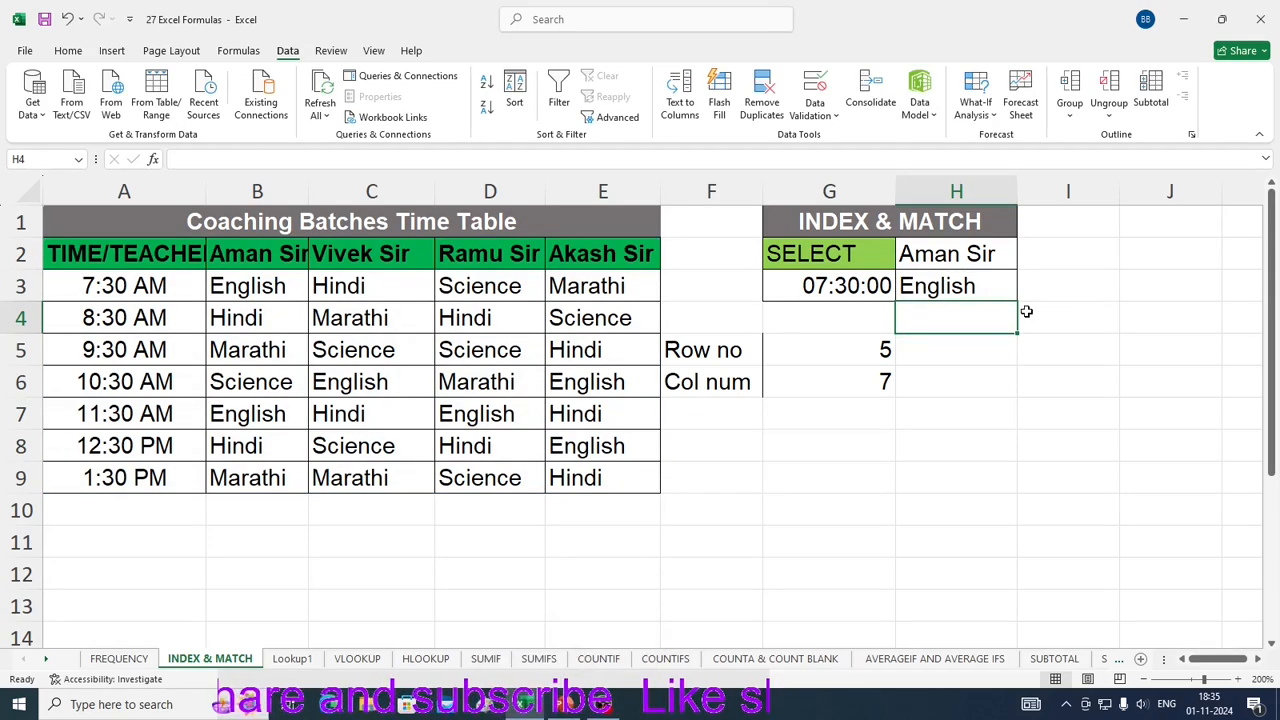
click(960, 291)
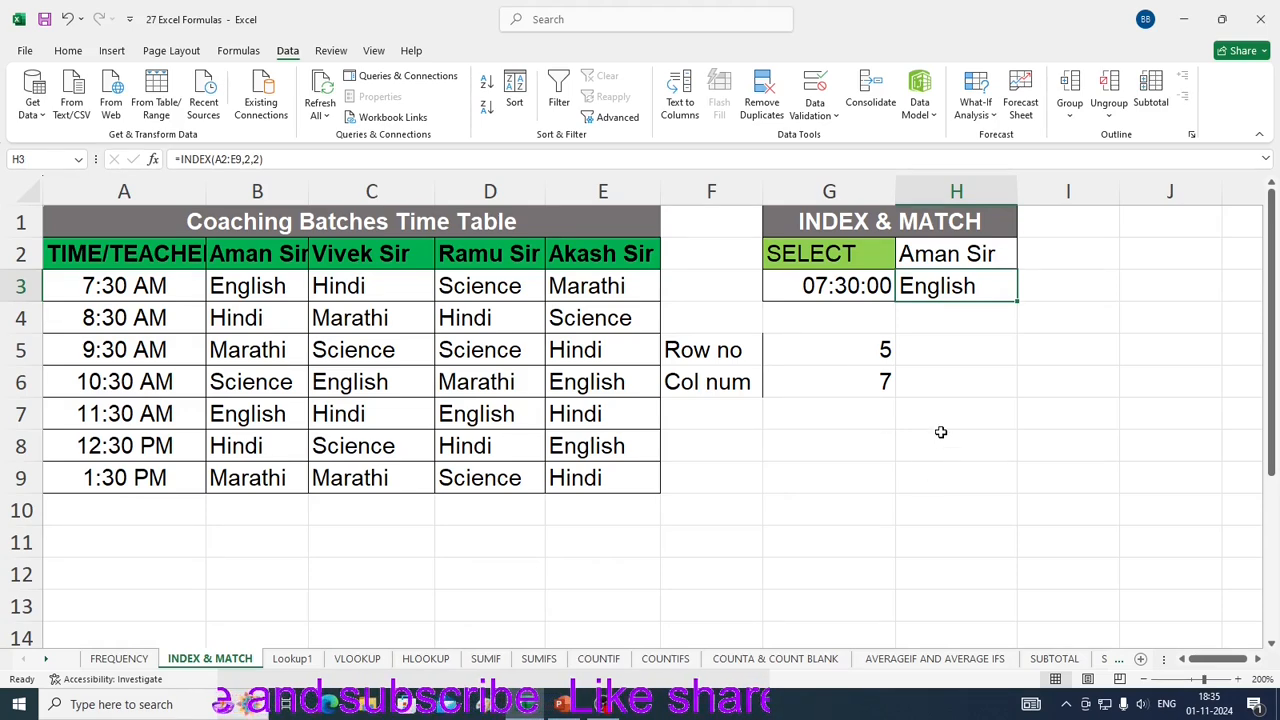
Step: Clear the Row no and Col num values in cells G5 and G6
click(841, 359)
key(Delete)
key(Down)
key(Delete)
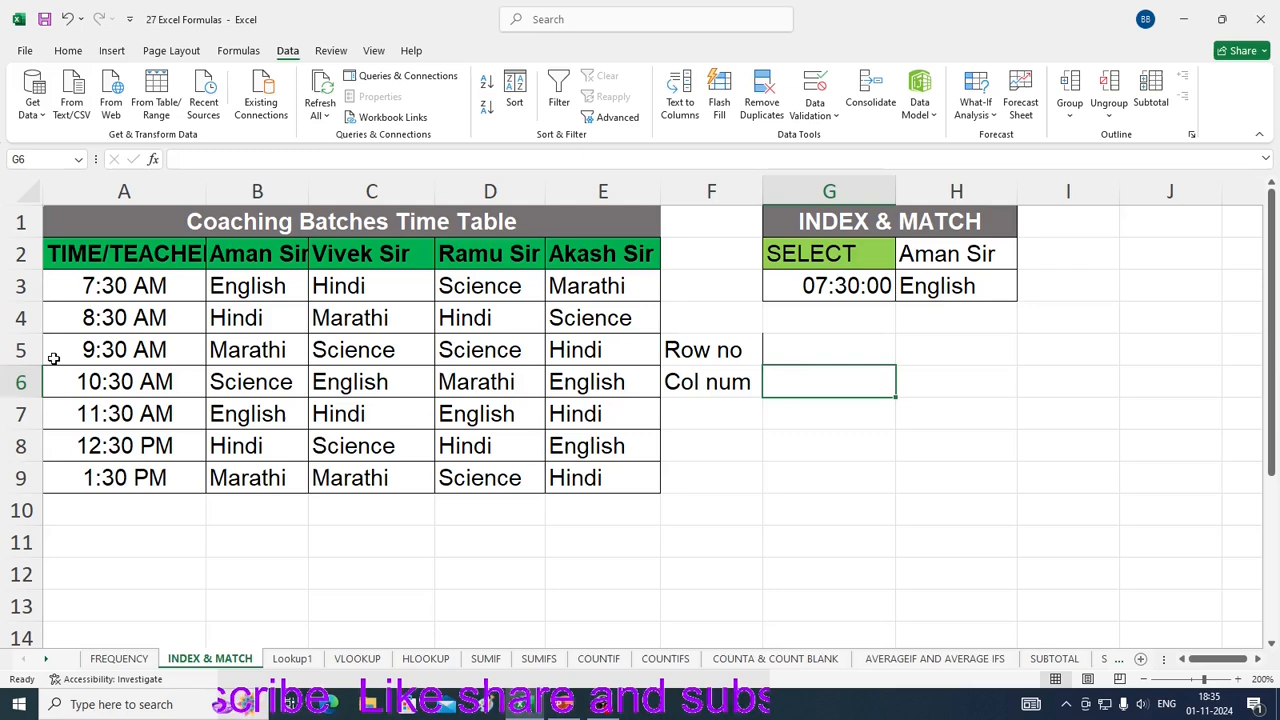
Step: Examine the time choices in cell G3, the INDEX formula in H3 and the Row no label
click(829, 284)
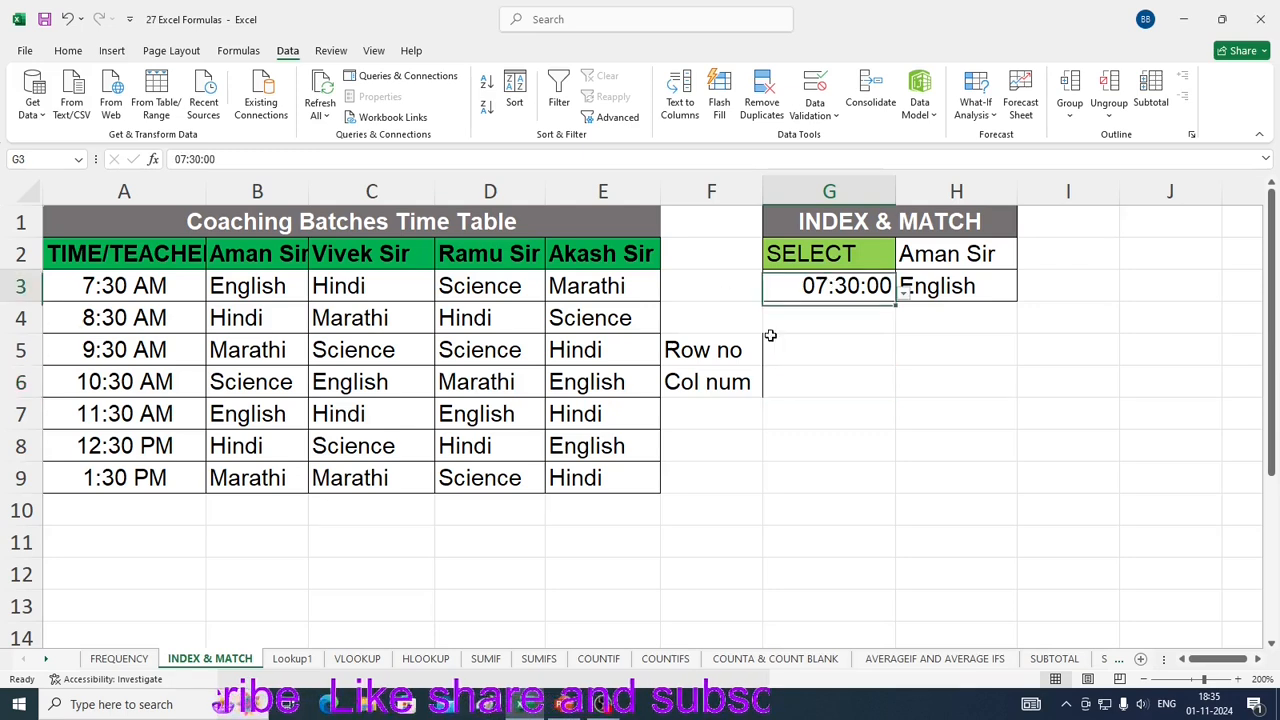
click(903, 293)
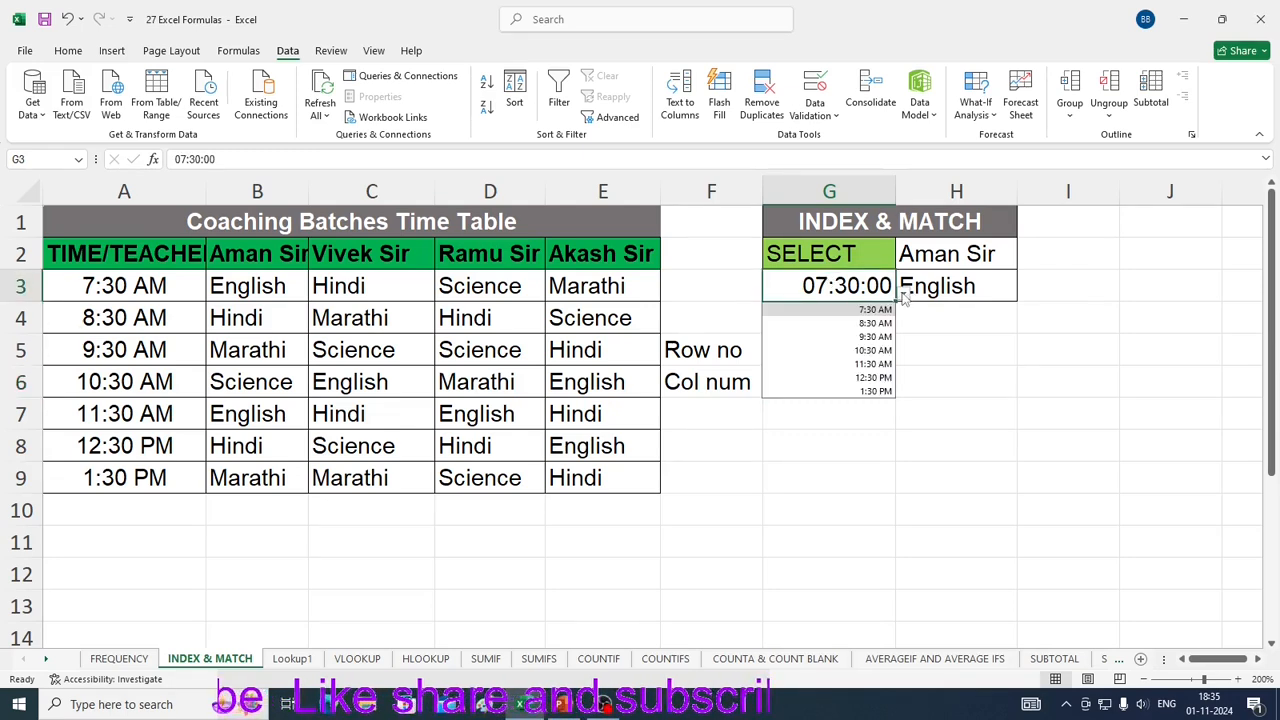
click(1000, 443)
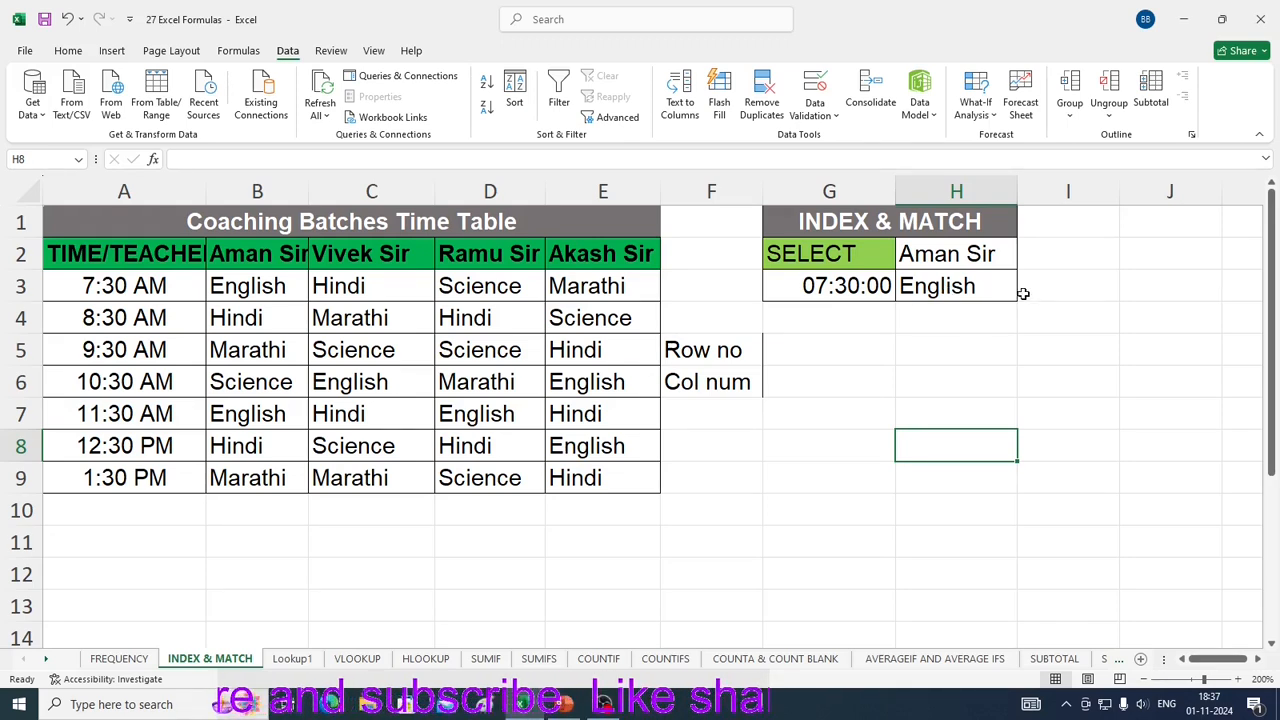
click(948, 289)
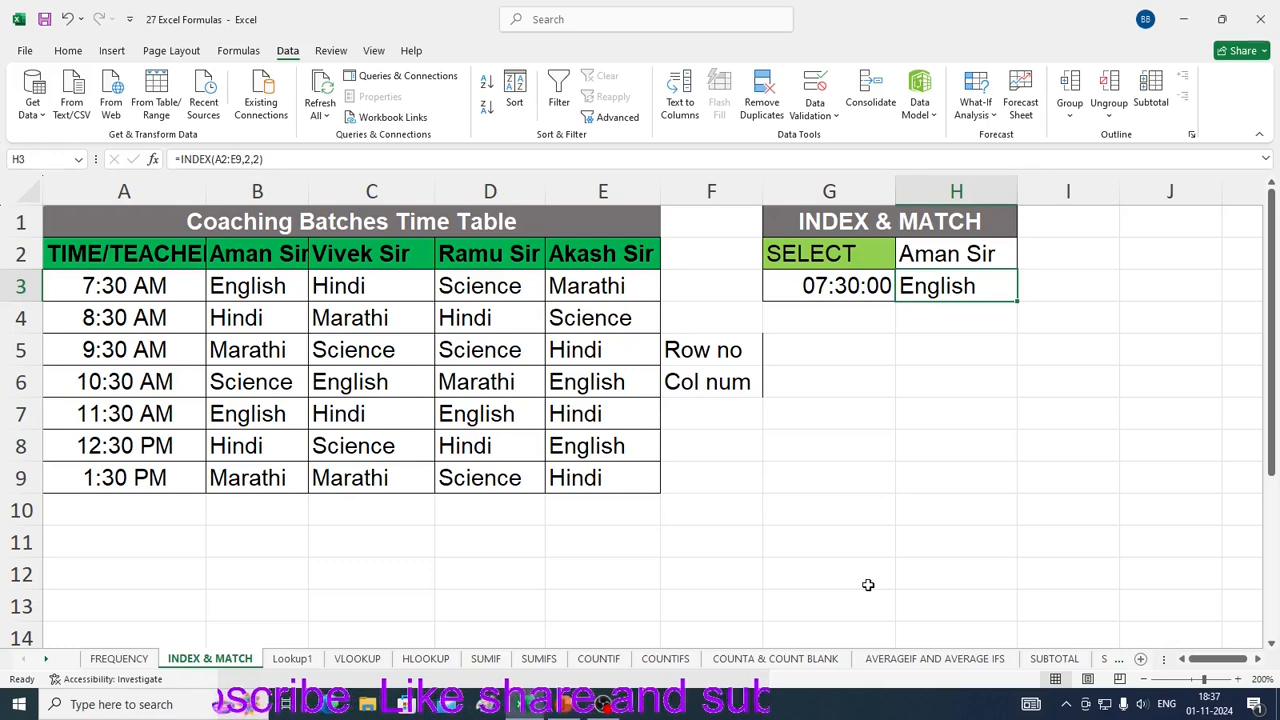
click(694, 355)
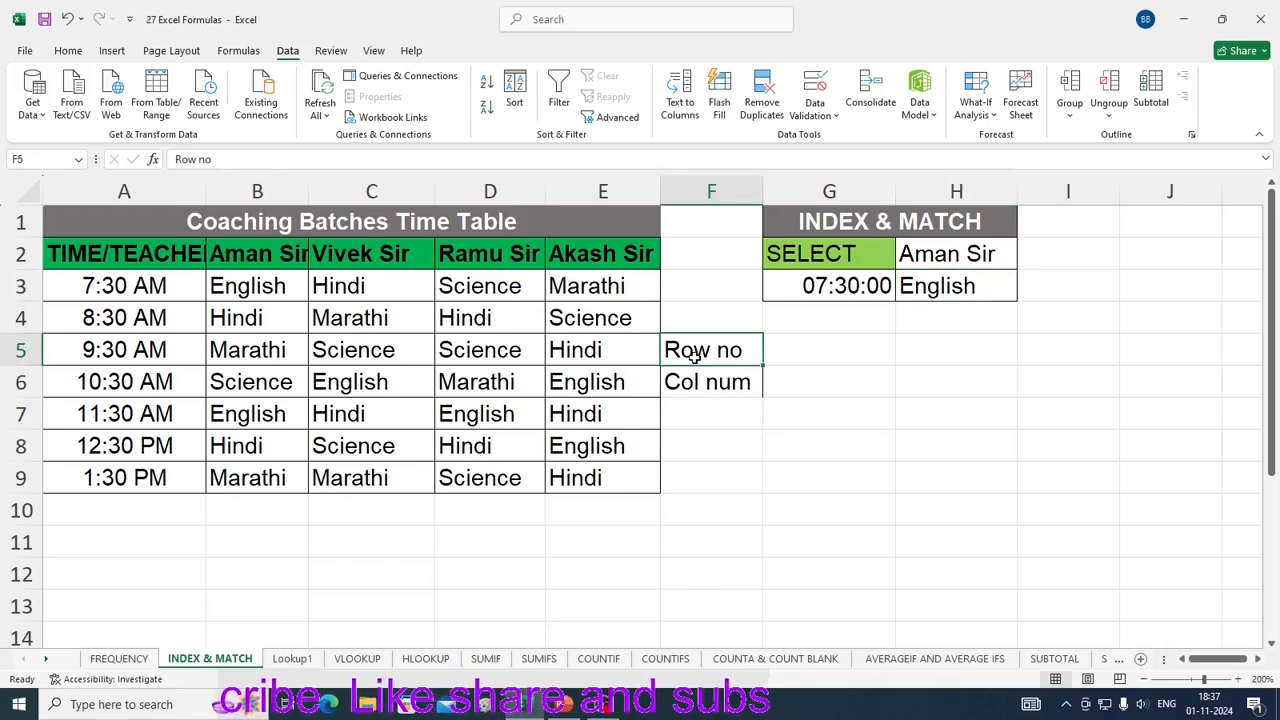
Step: Enter =MATCH(G3,A3:A9,0) in the Row no cell G5 to find the selected time with an exact match
click(794, 351)
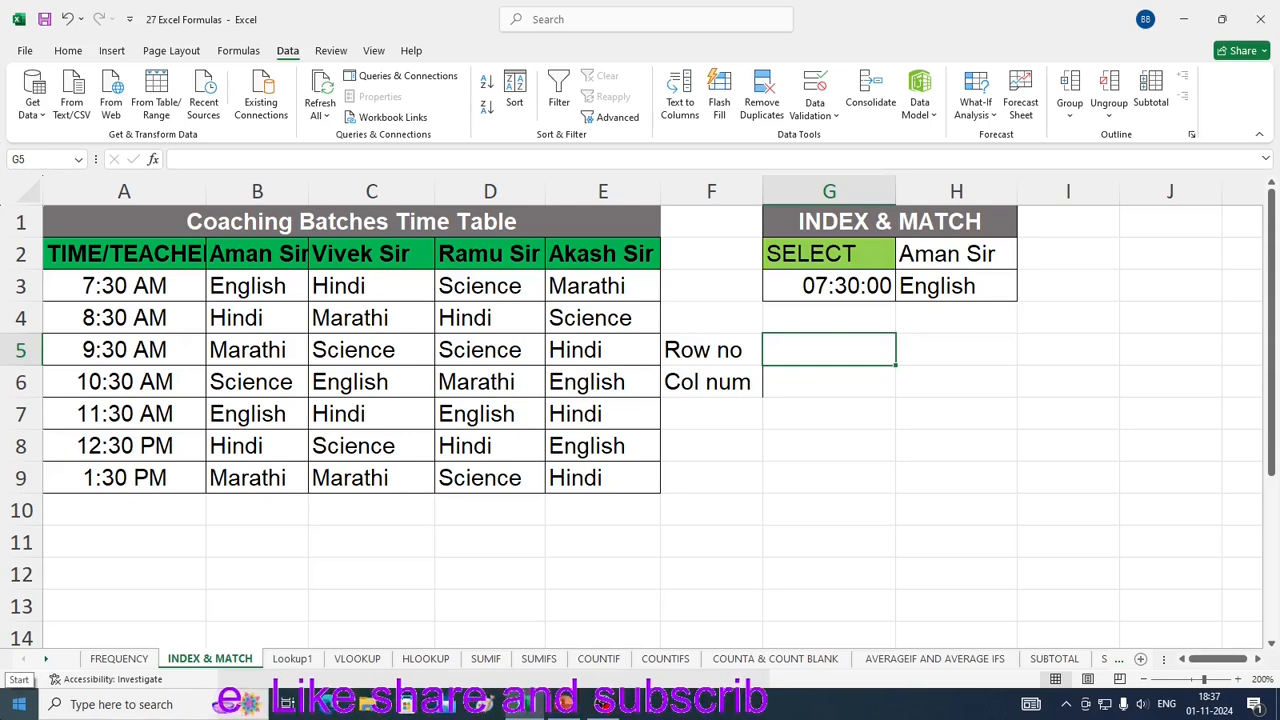
text(=)
text(match)
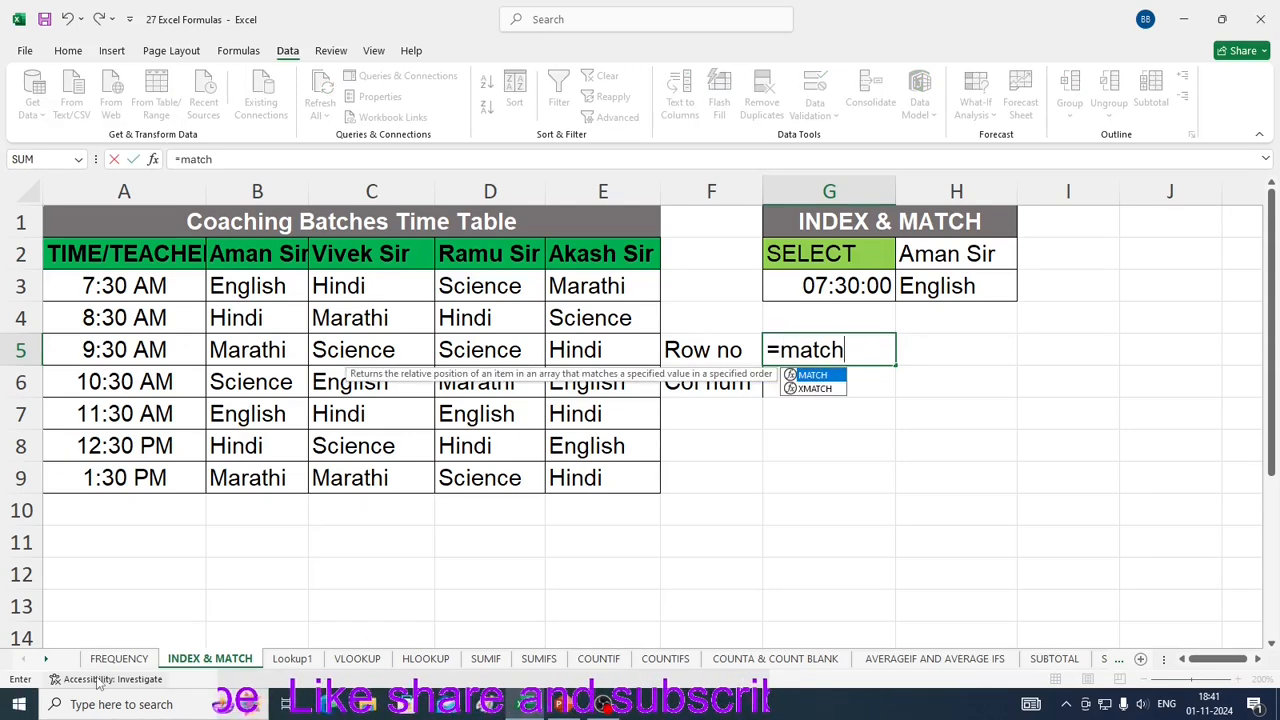
key(Tab)
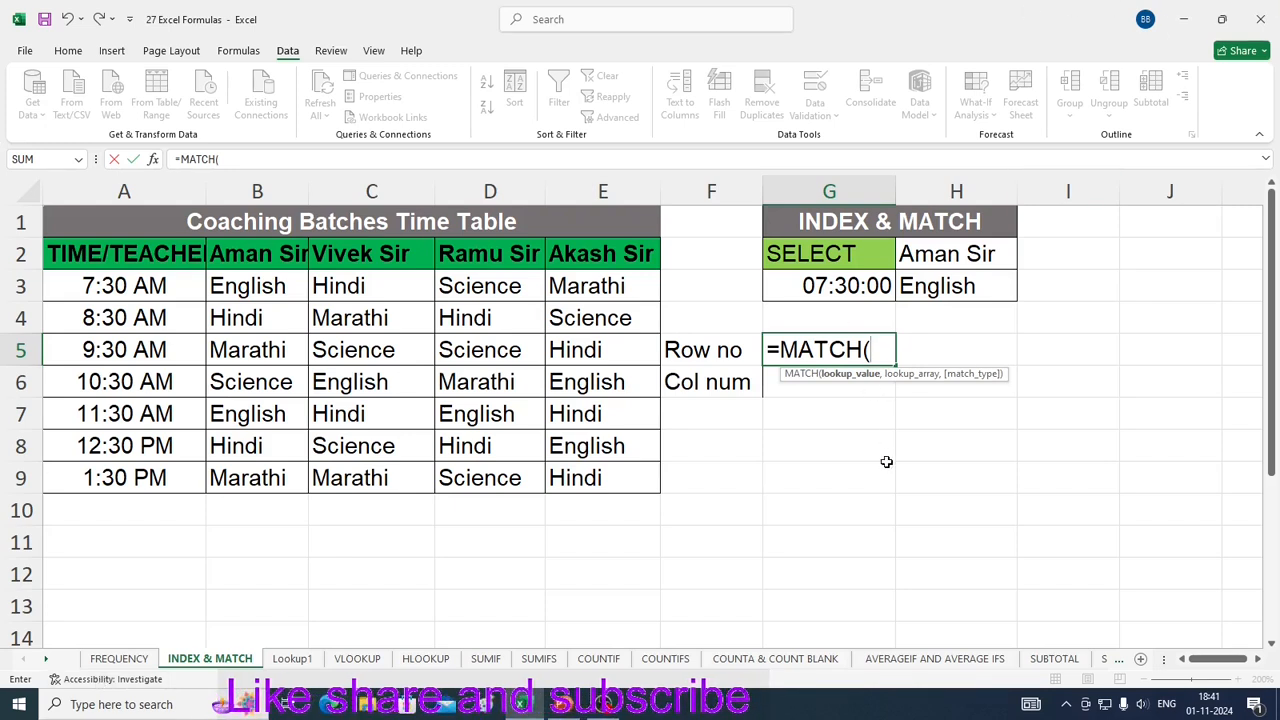
click(829, 288)
text(,)
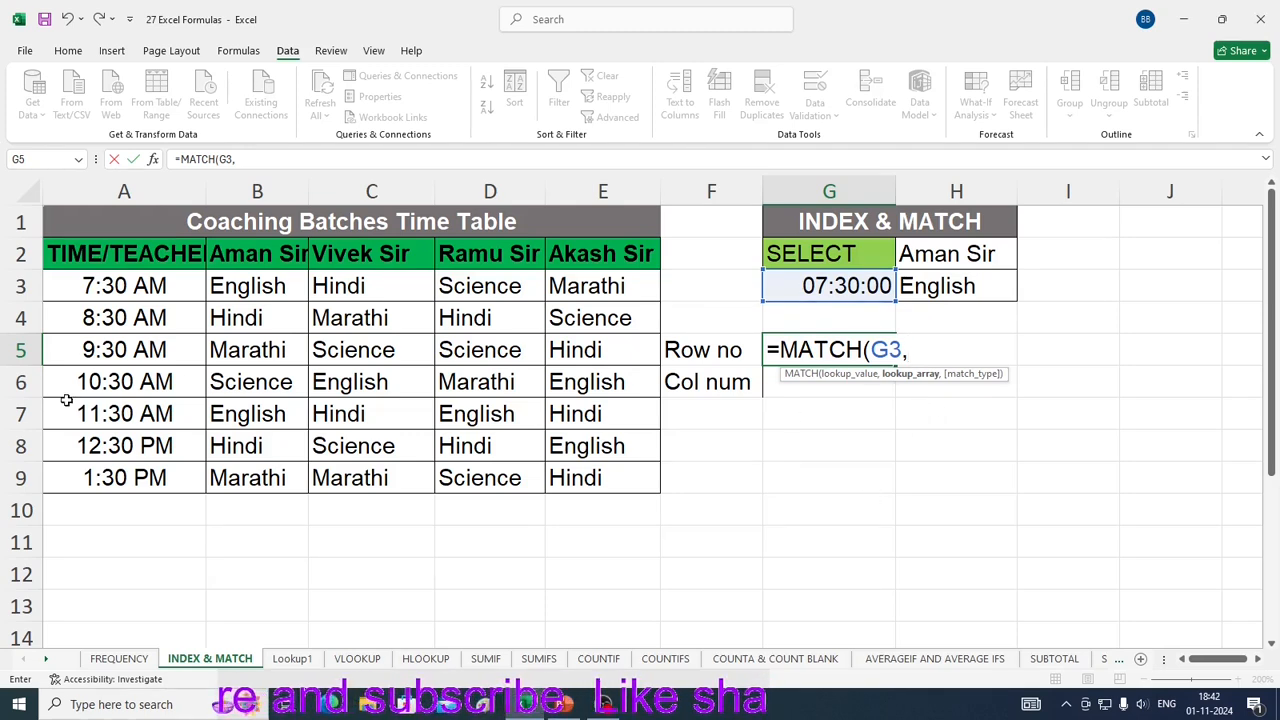
drag(104, 287, 99, 467)
text(,)
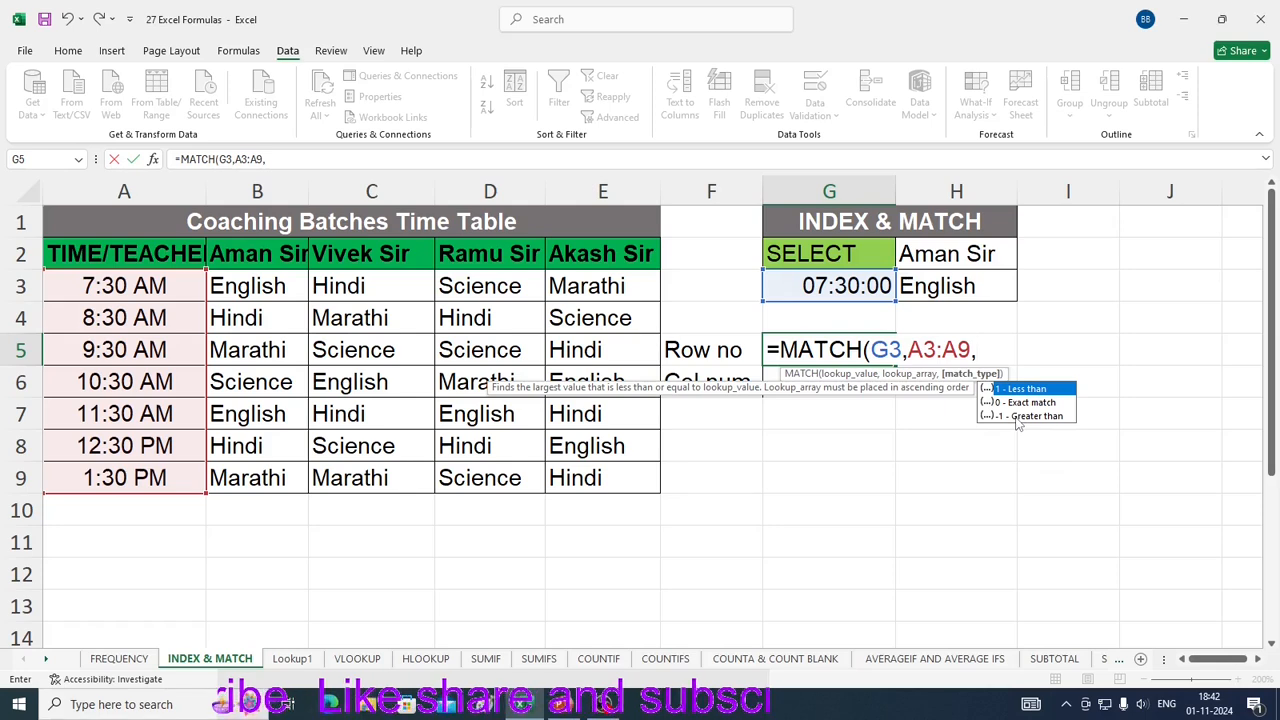
text(0)
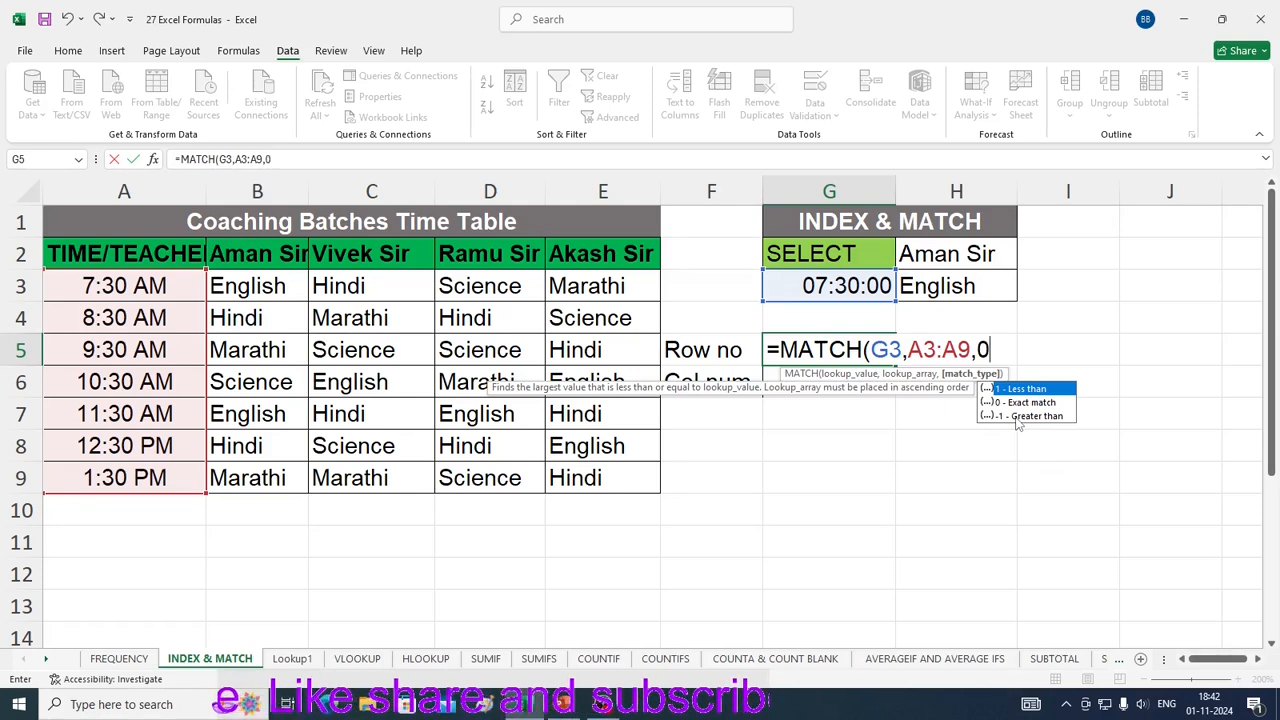
text())
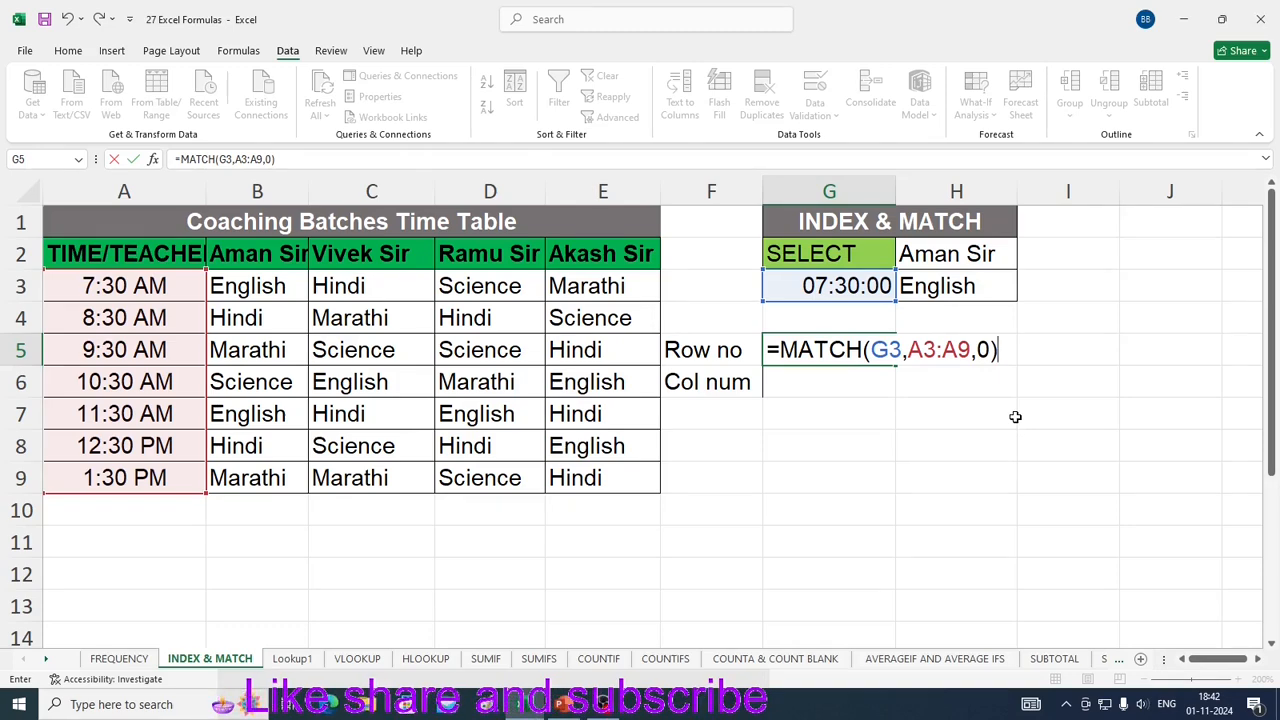
key(Return)
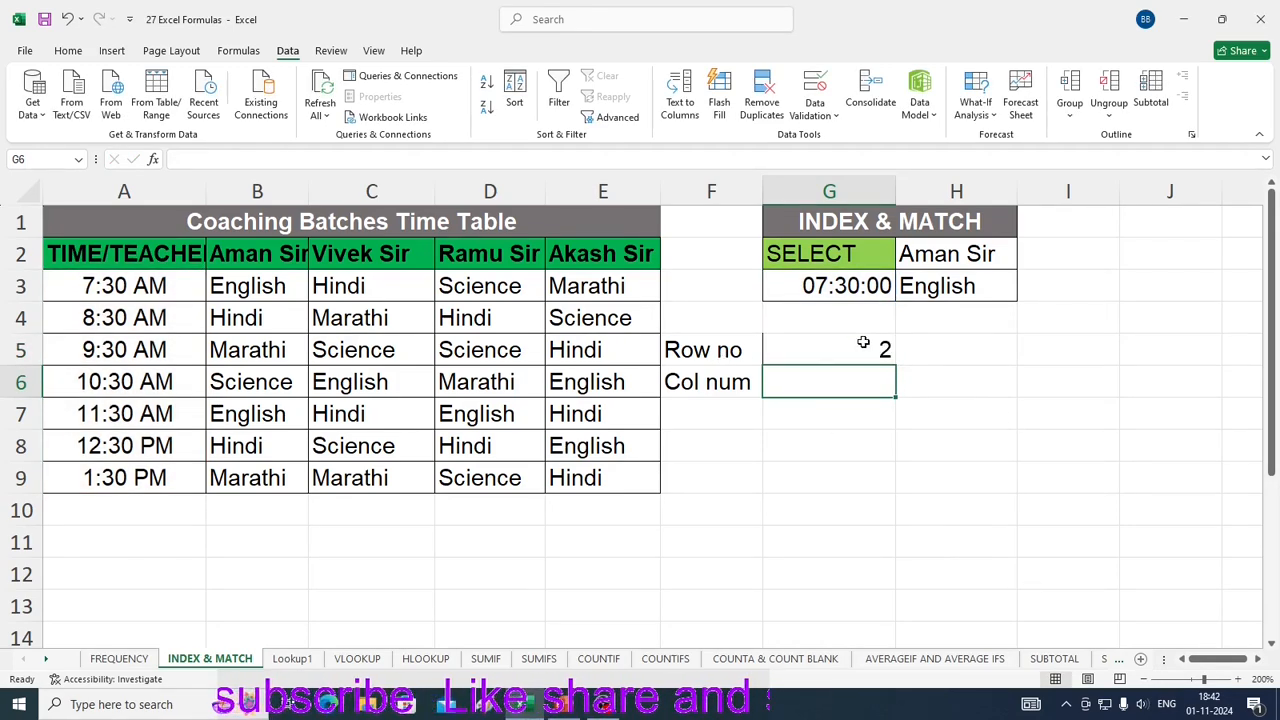
Step: Examine timetable rows 2 and 3 against the MATCH formula in the Row no cell G5
click(20, 254)
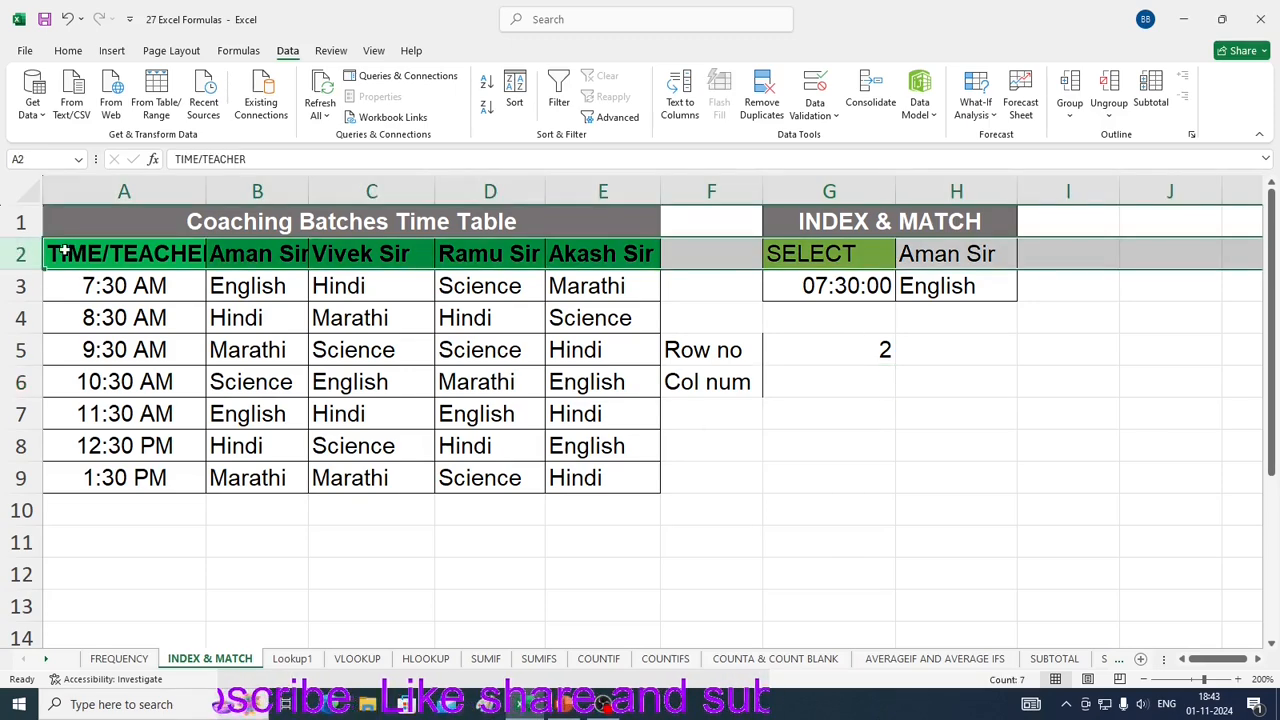
click(21, 288)
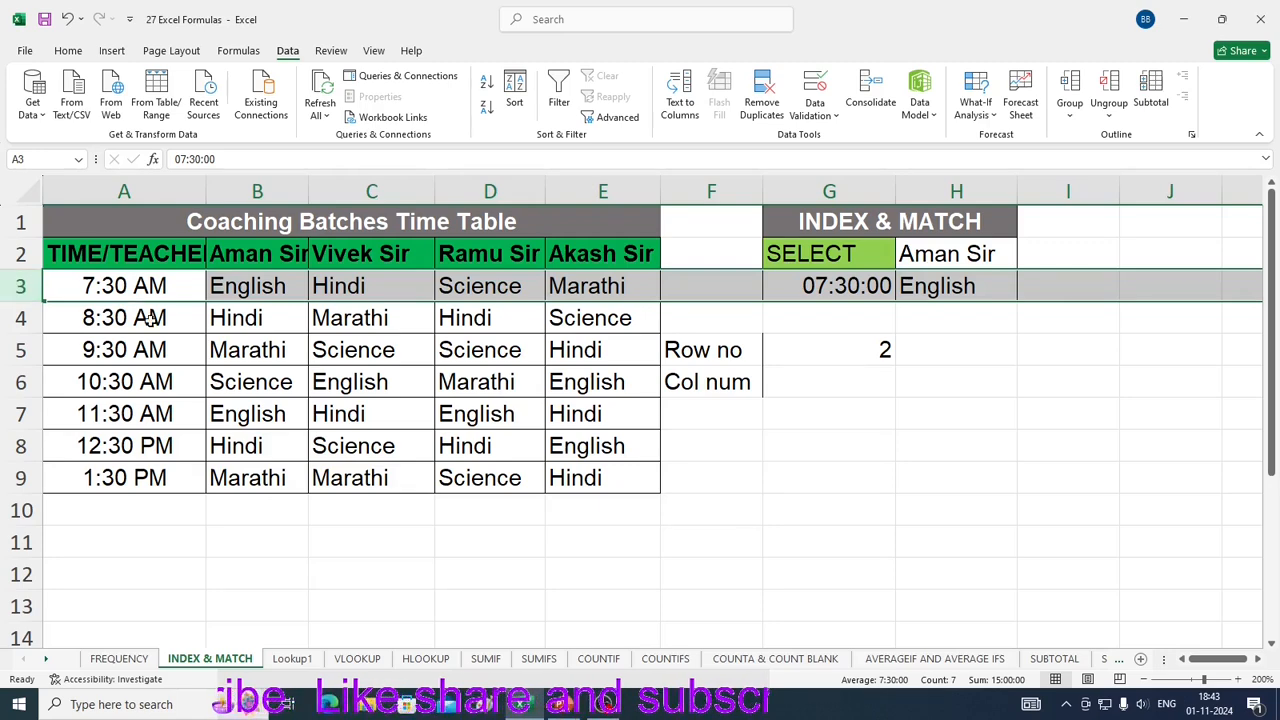
click(817, 341)
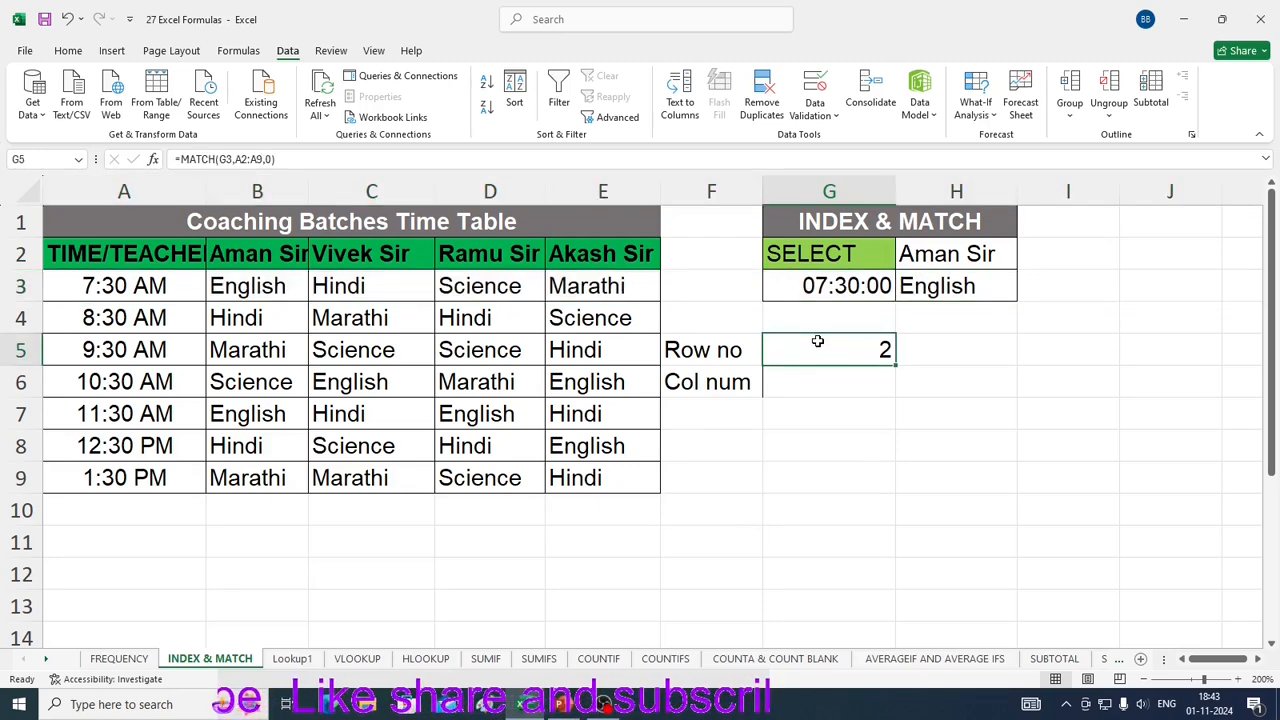
Step: Enter =MATCH(H2,A2:E2,0) in the Col num cell G6 to find the selected teacher's column with an exact match
click(795, 388)
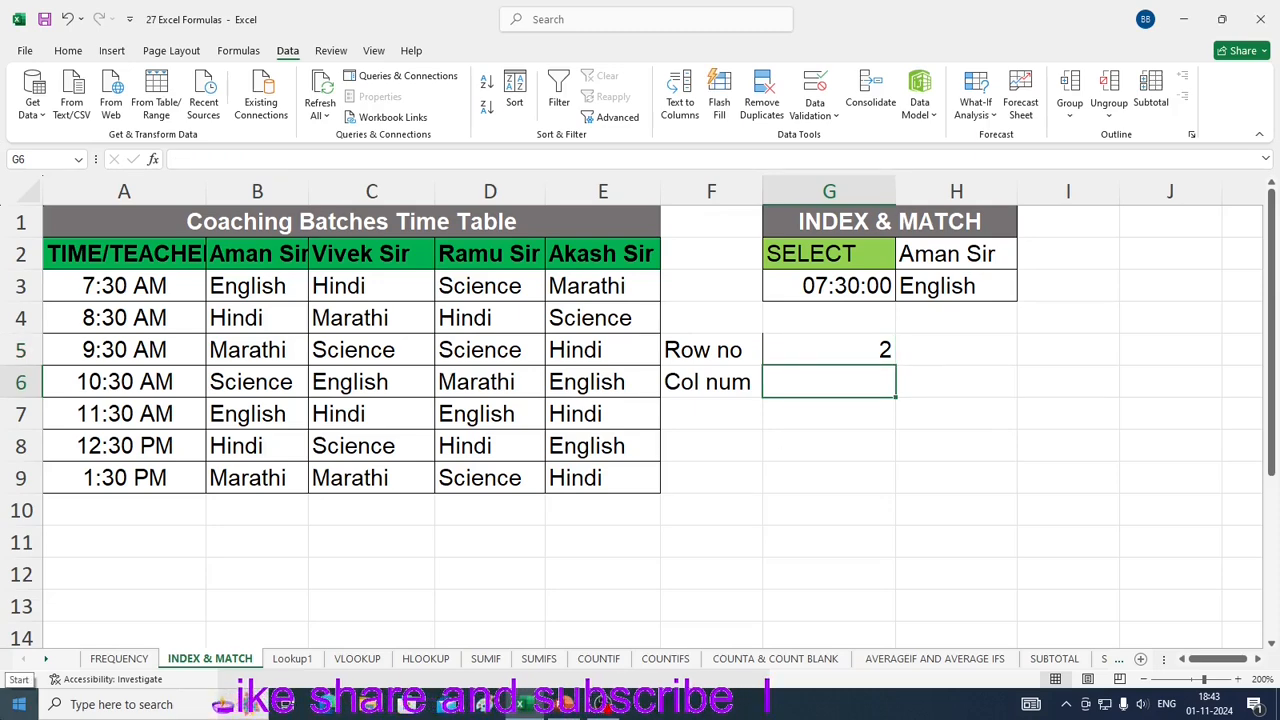
text(=match)
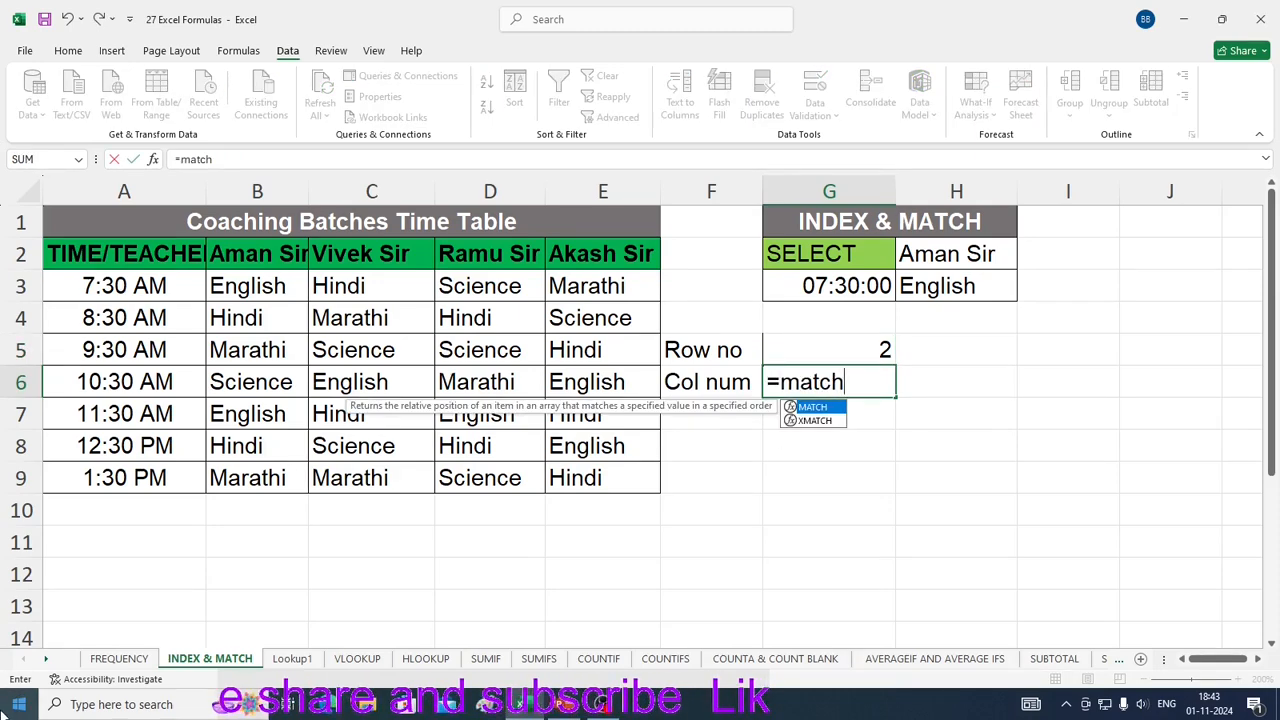
key(Tab)
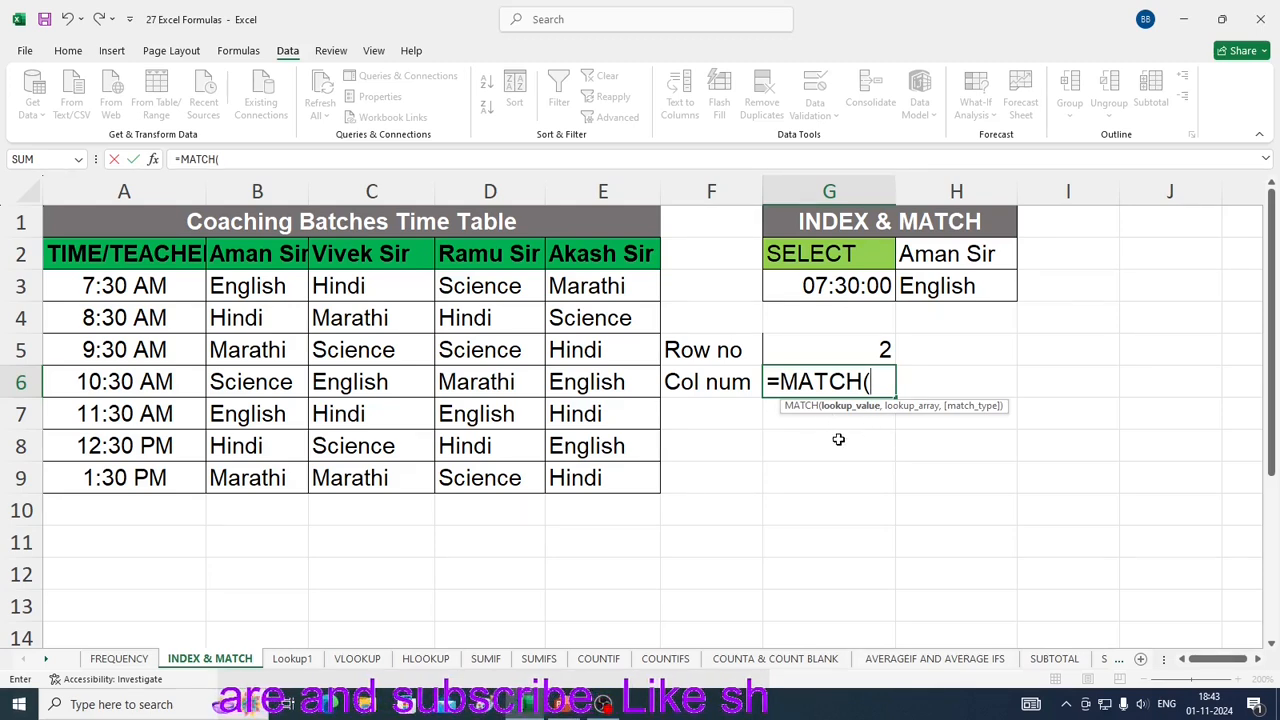
click(942, 260)
text(,)
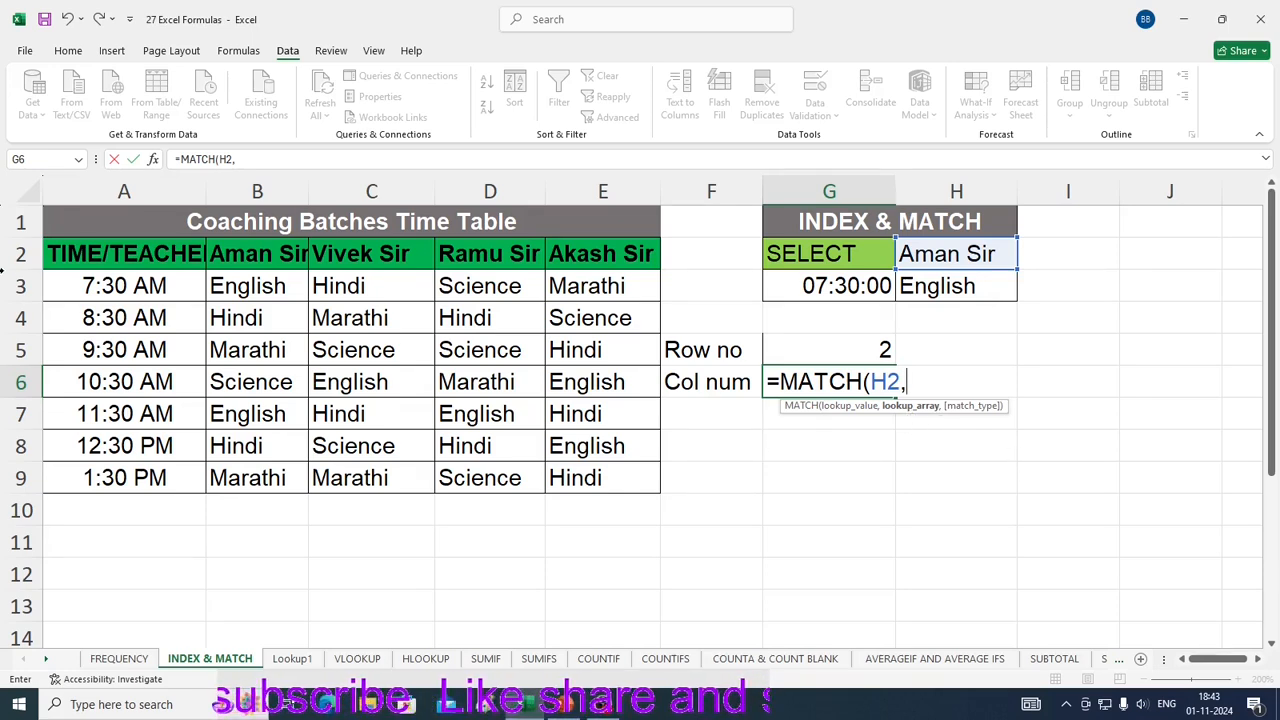
drag(72, 254, 637, 258)
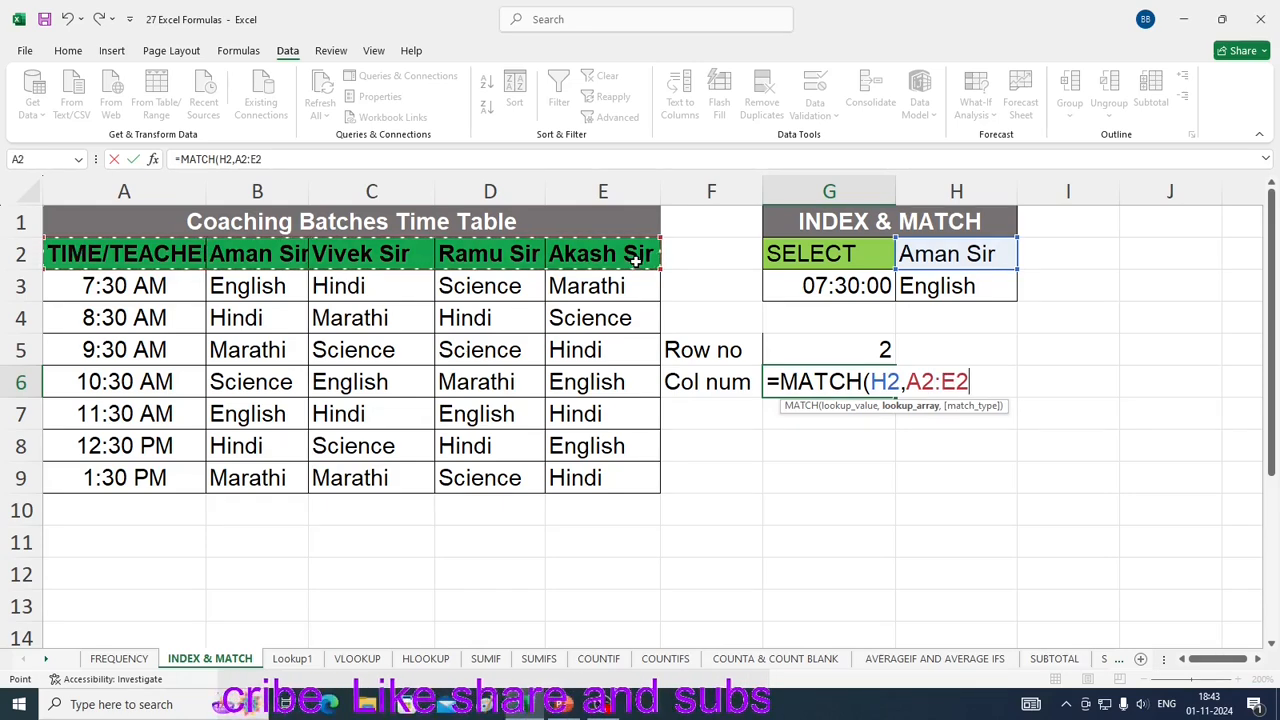
text(,)
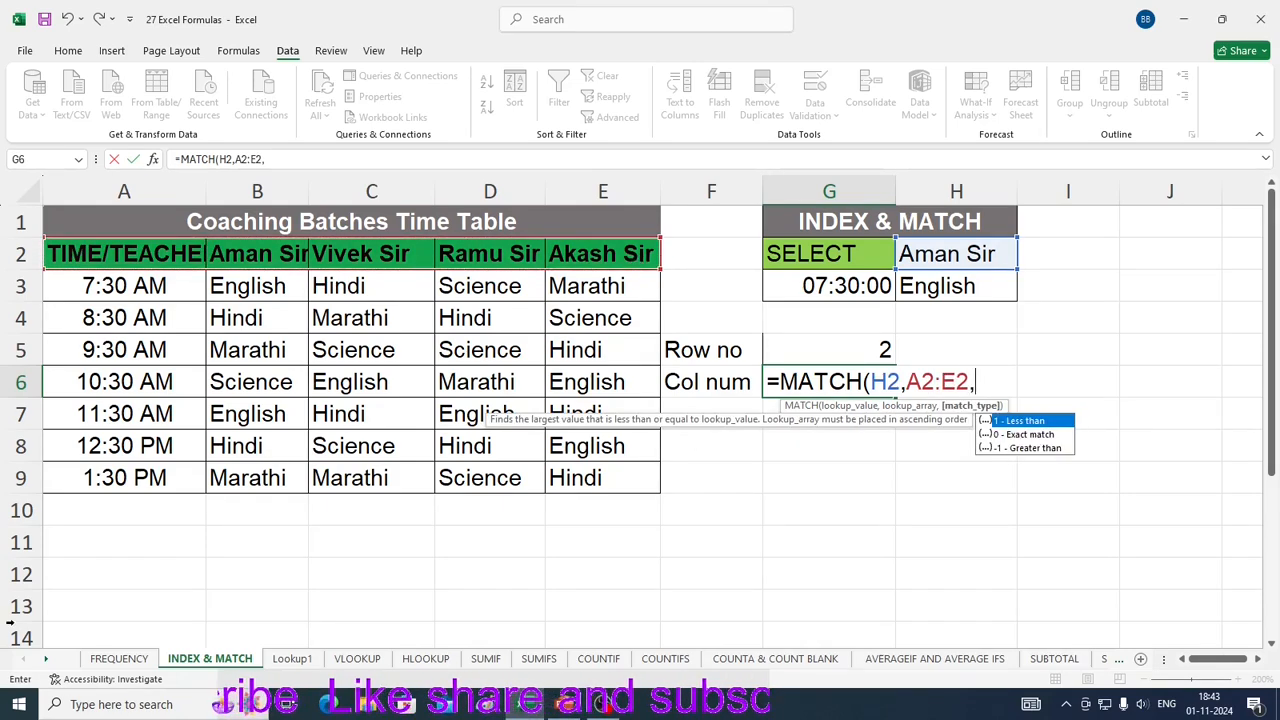
text(0)
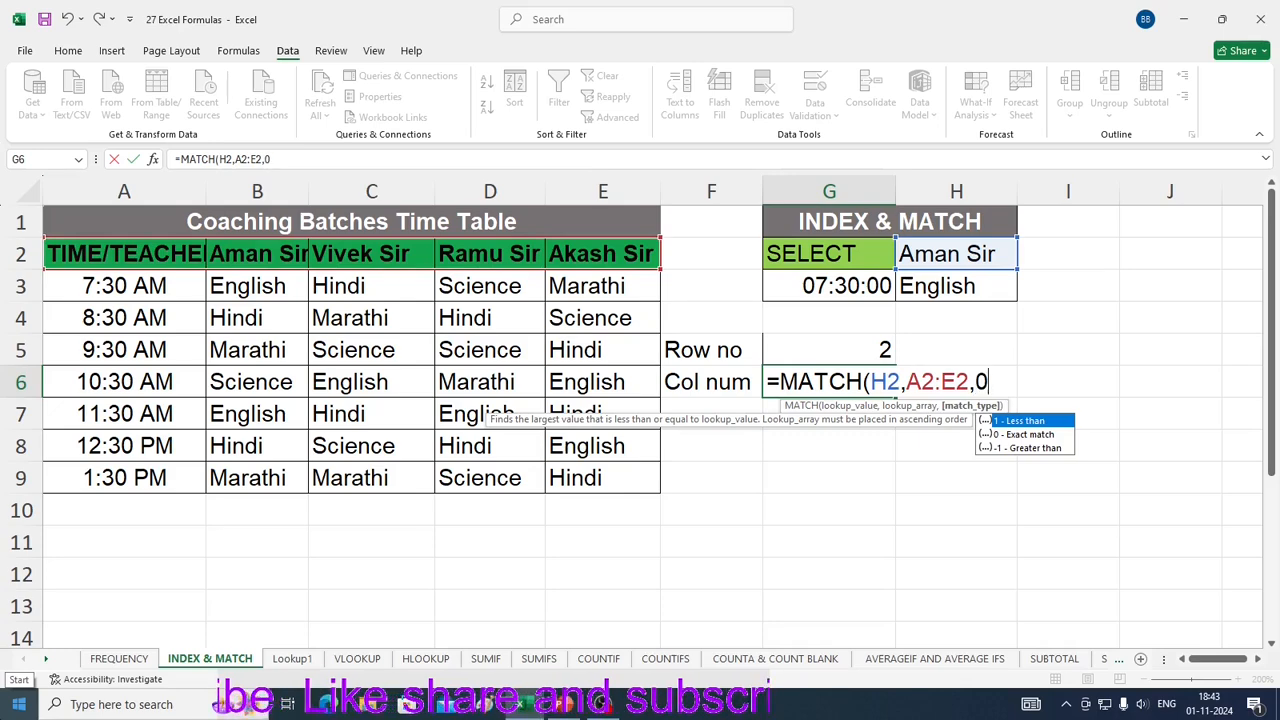
text())
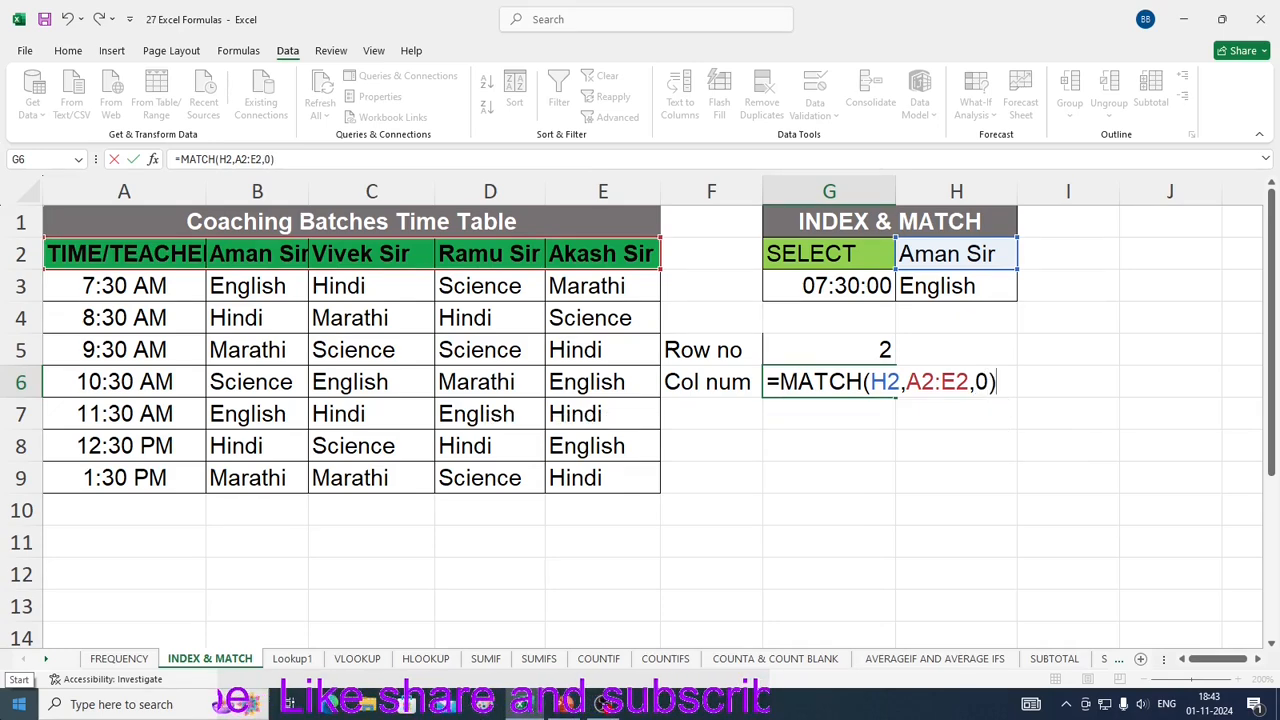
key(Return)
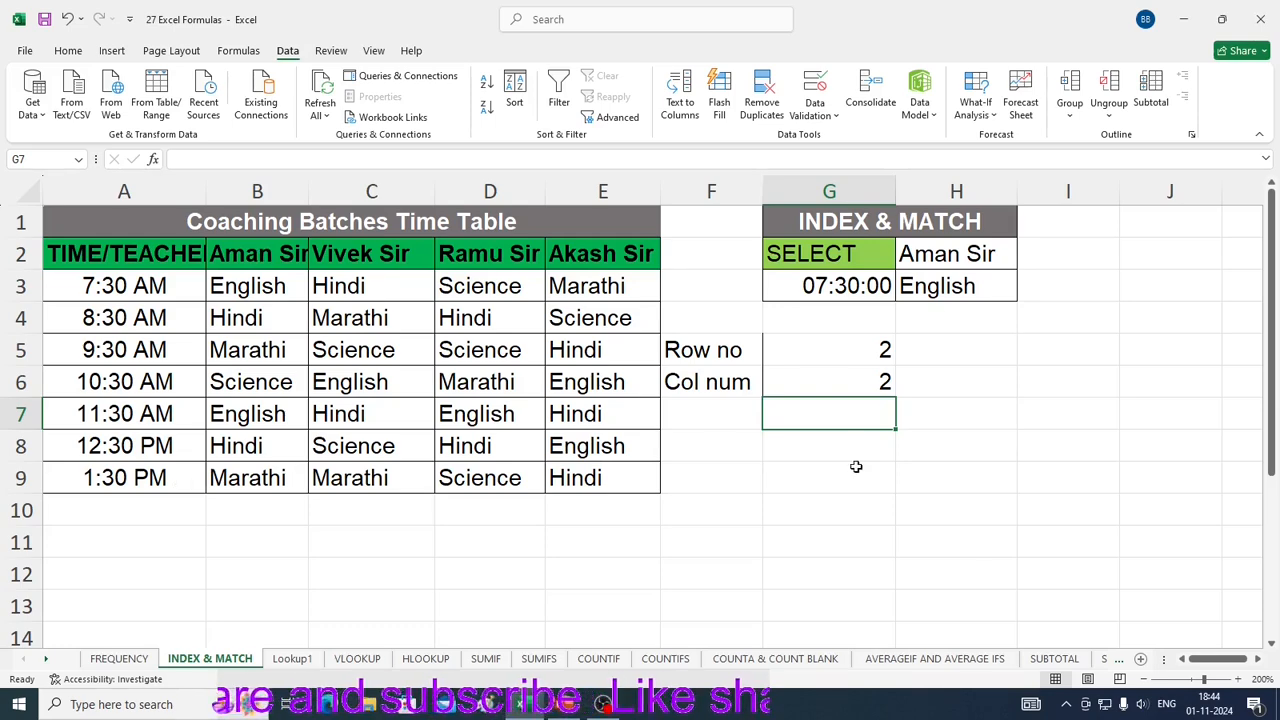
Step: Check the MATCH formulas in G5 and G6, and set the selected time in G3 to 10:30 AM
click(776, 350)
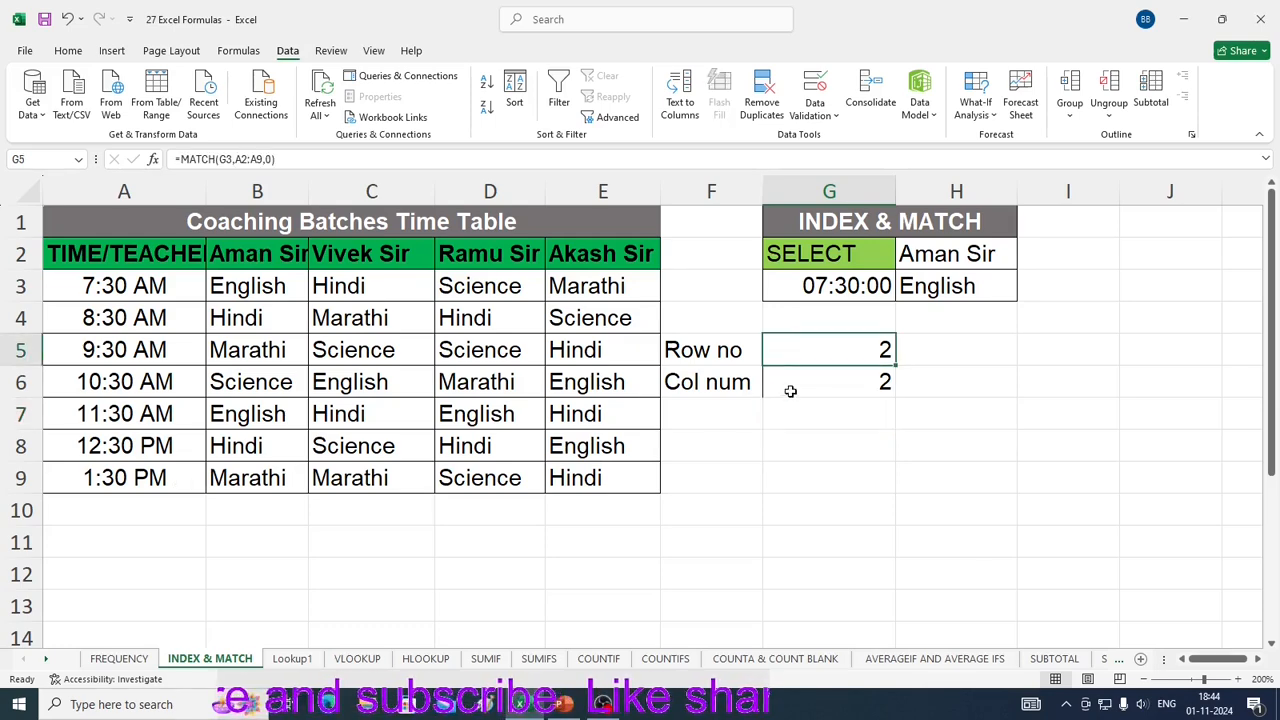
click(787, 386)
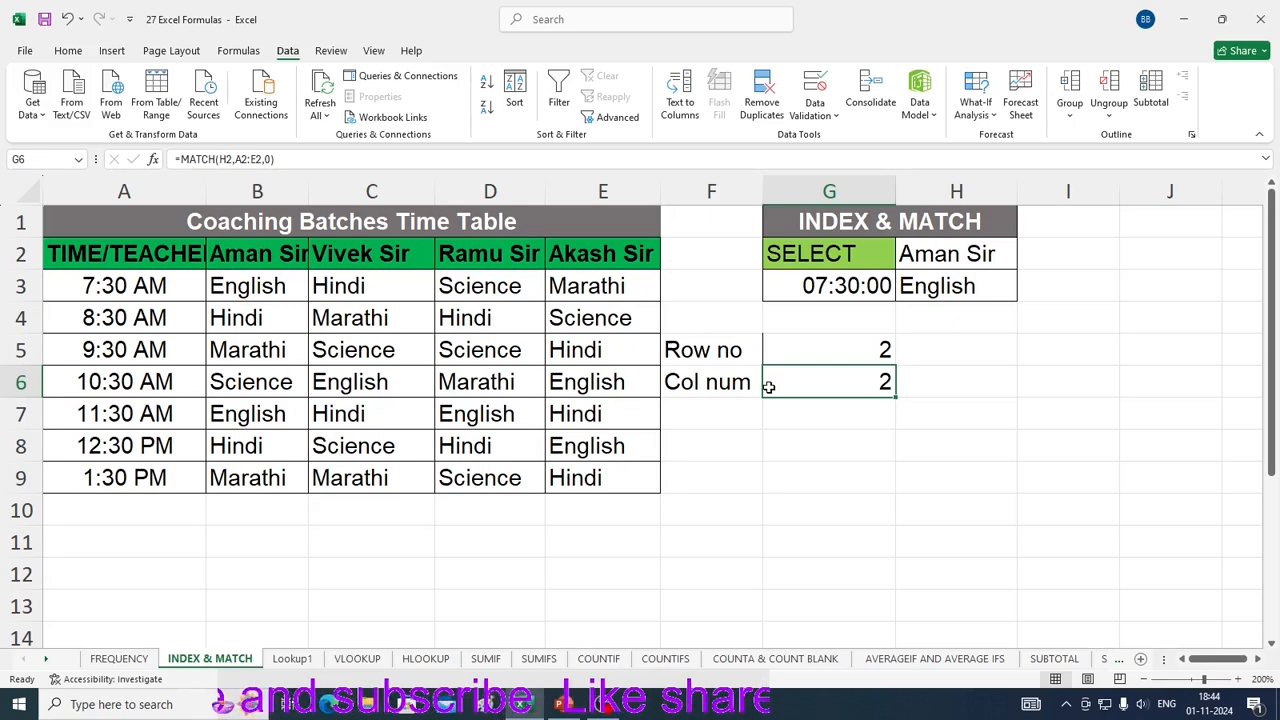
click(842, 288)
click(903, 296)
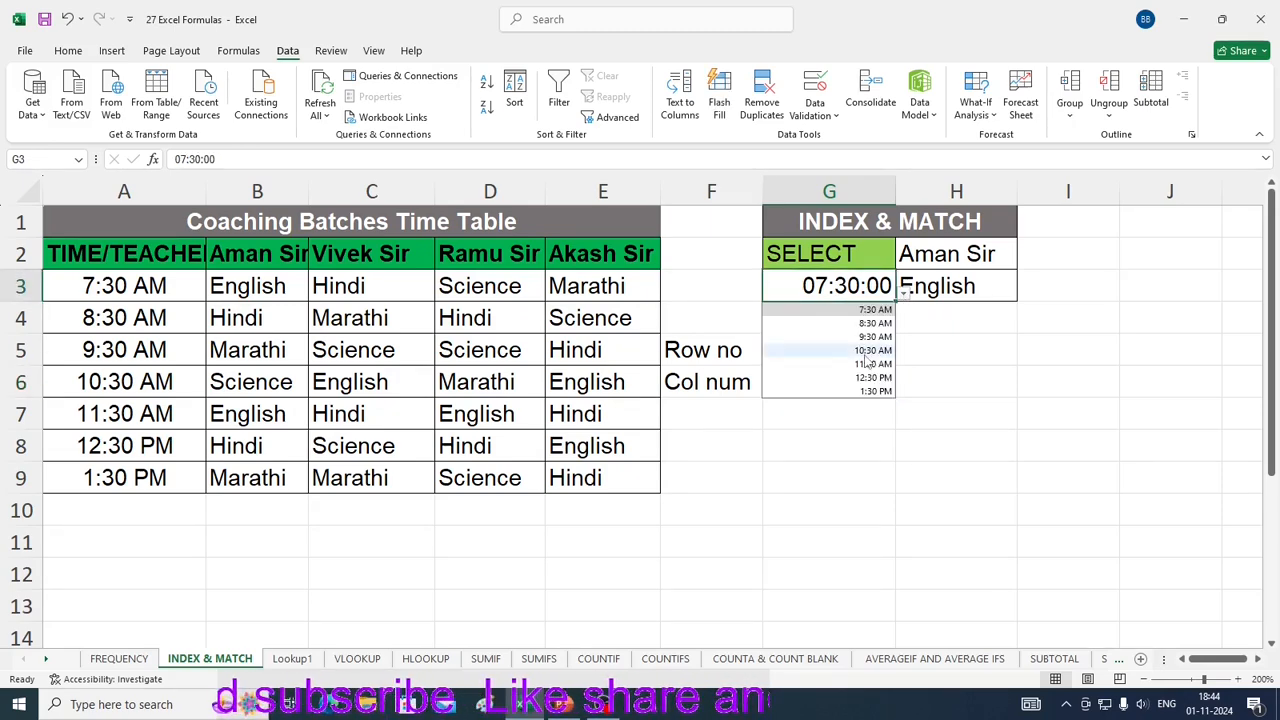
click(868, 352)
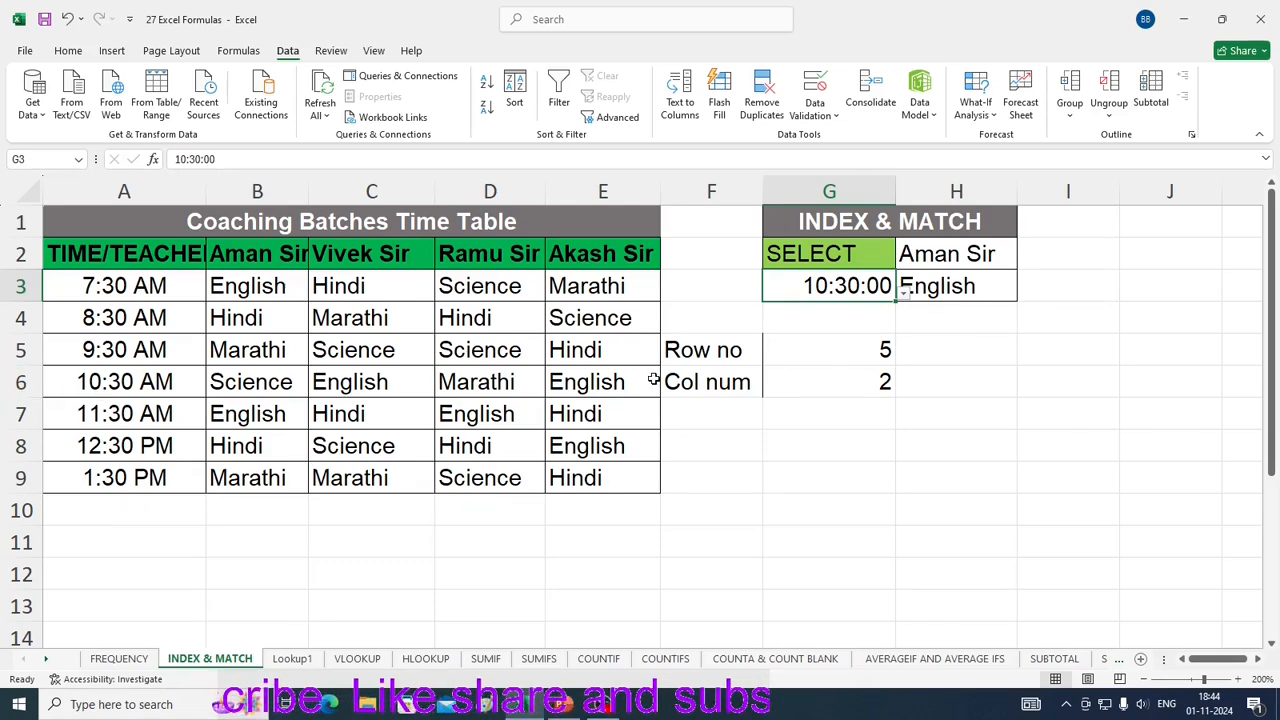
Step: Check the Col num formula in G6, and choose the teacher from column D's heading in cell H2
click(847, 388)
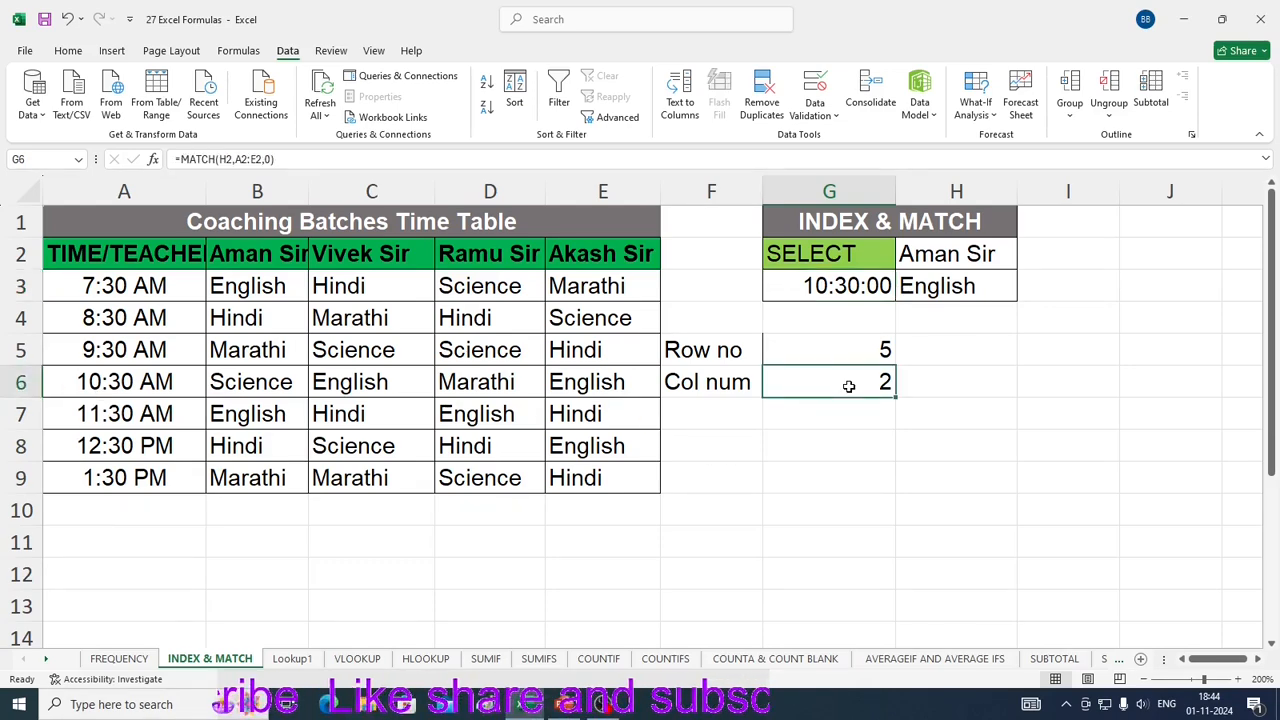
click(987, 258)
click(1025, 262)
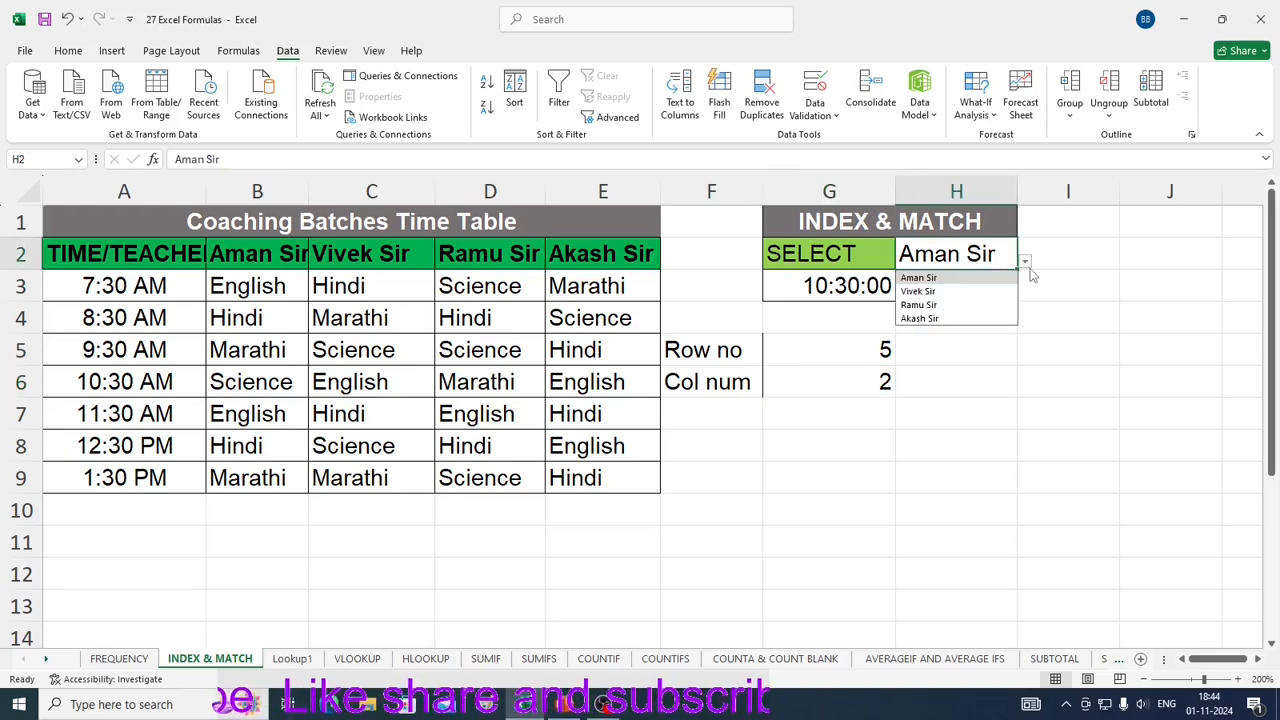
click(918, 304)
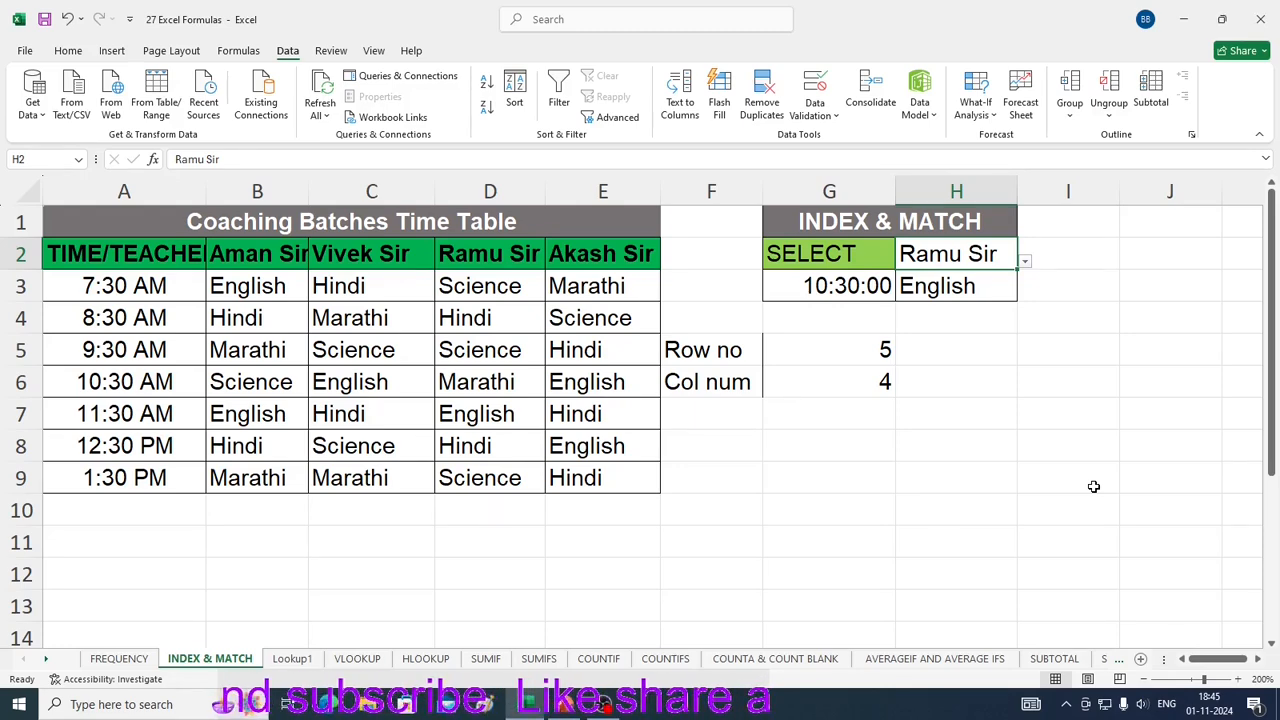
Step: Replace the fixed row number in H3's INDEX formula with MATCH(G3,A2:A9,0), keeping the column number 2
click(955, 288)
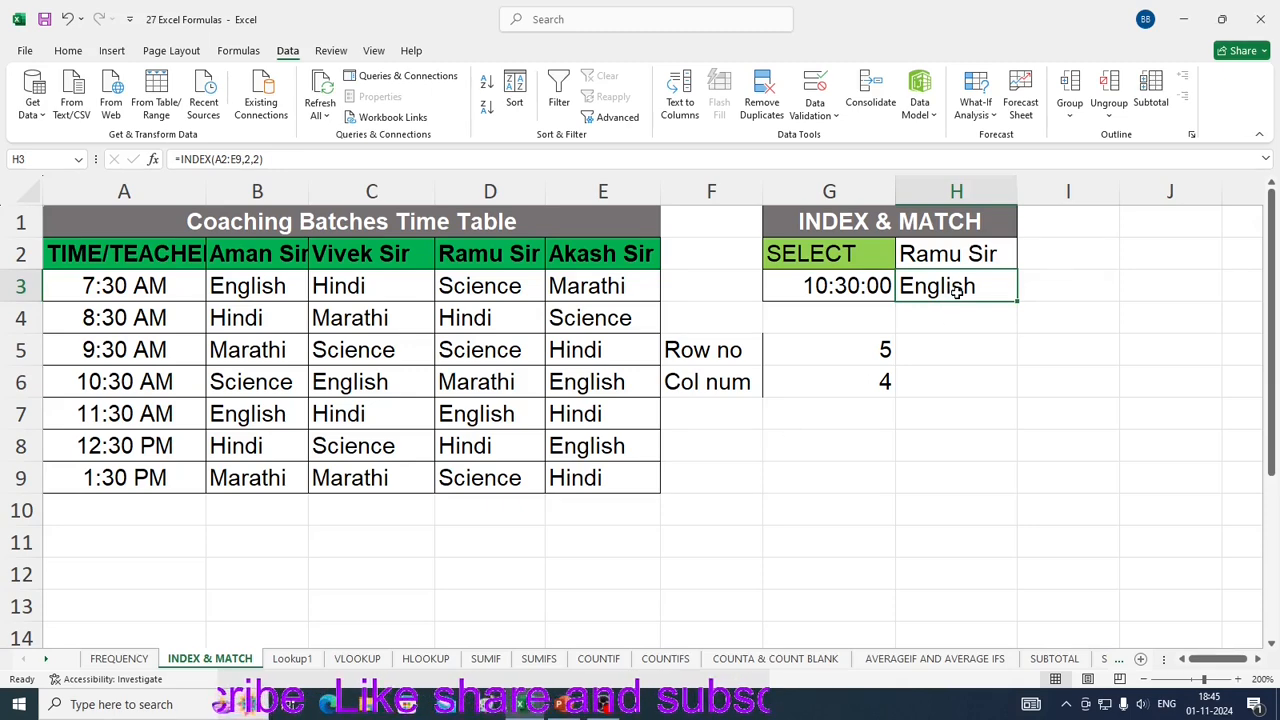
double_click(957, 288)
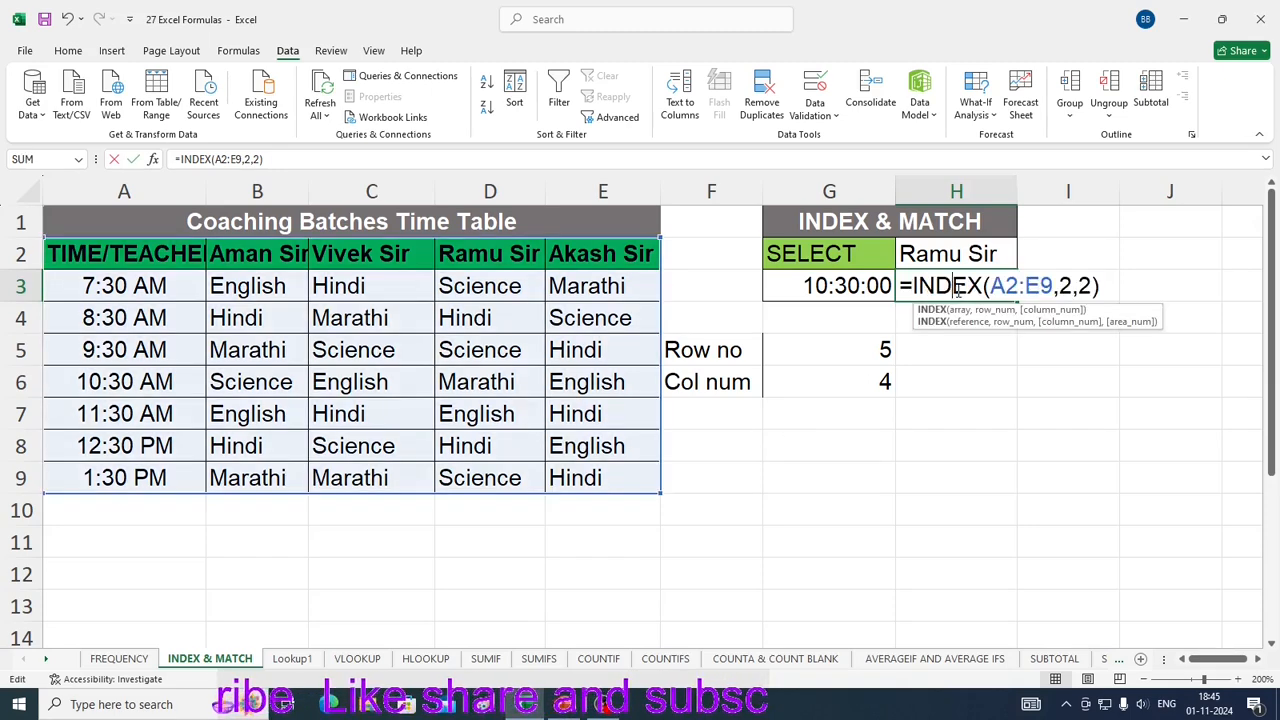
double_click(1065, 287)
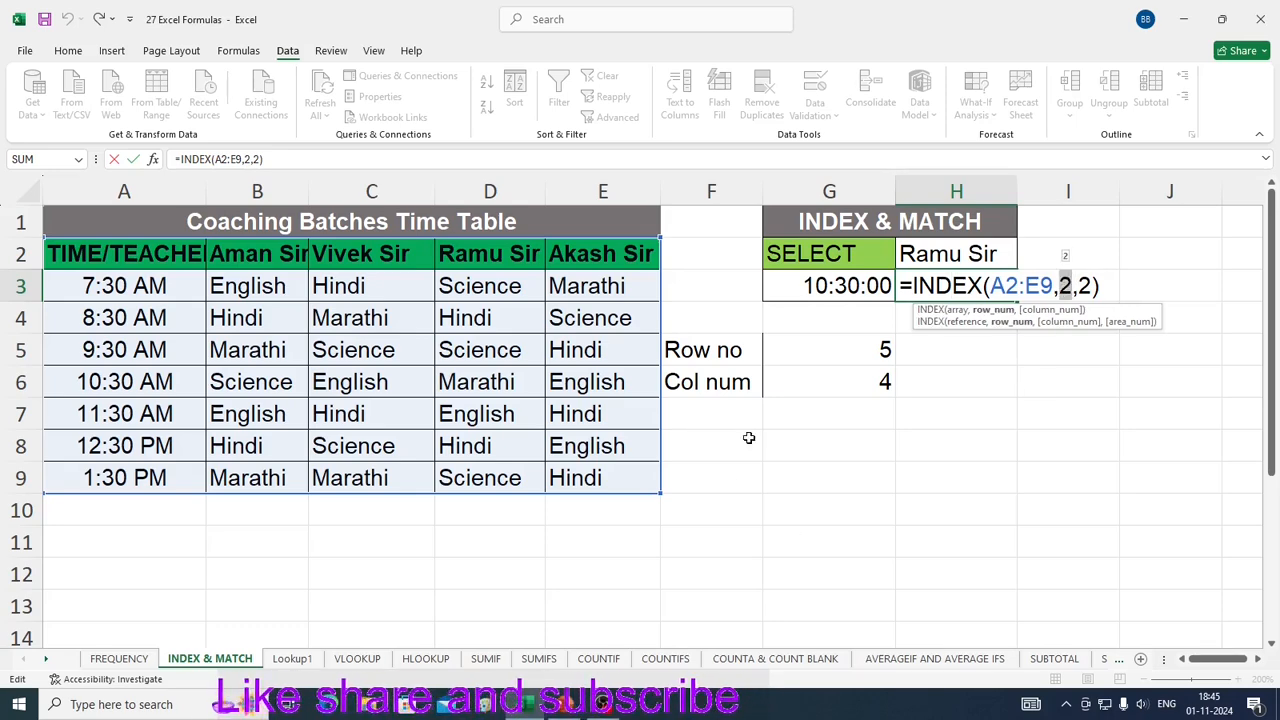
double_click(1084, 287)
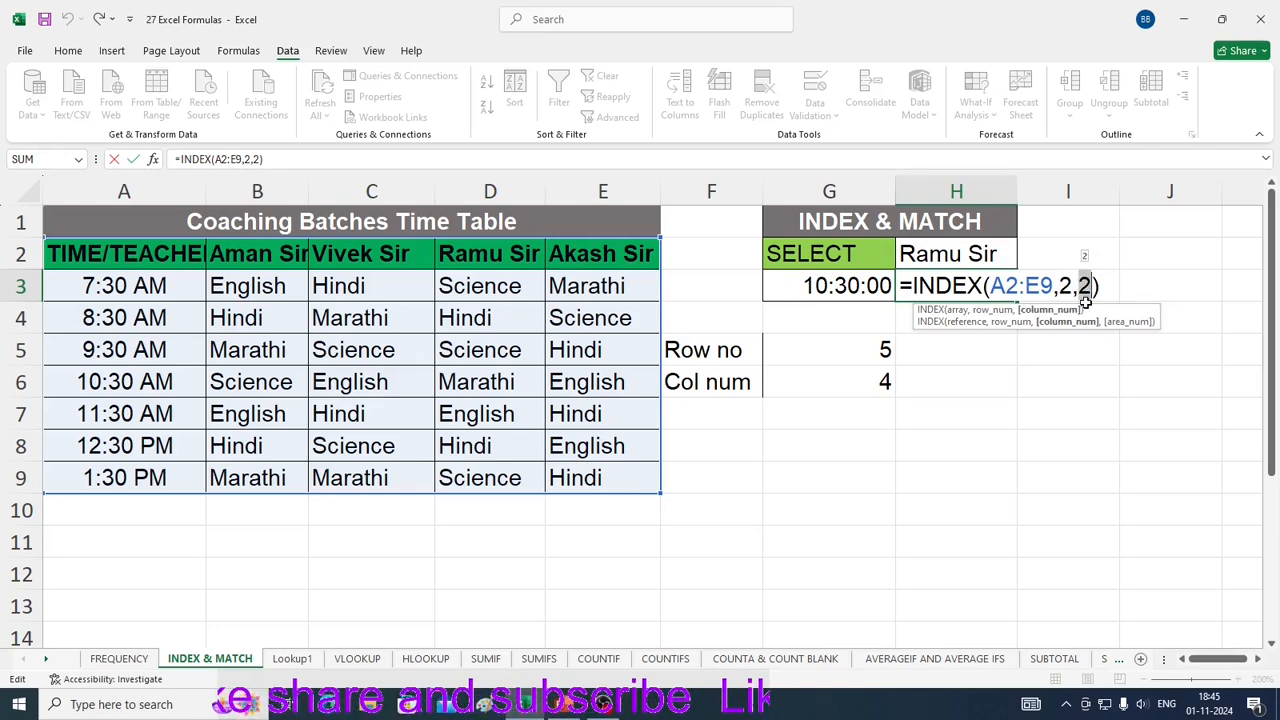
click(1076, 556)
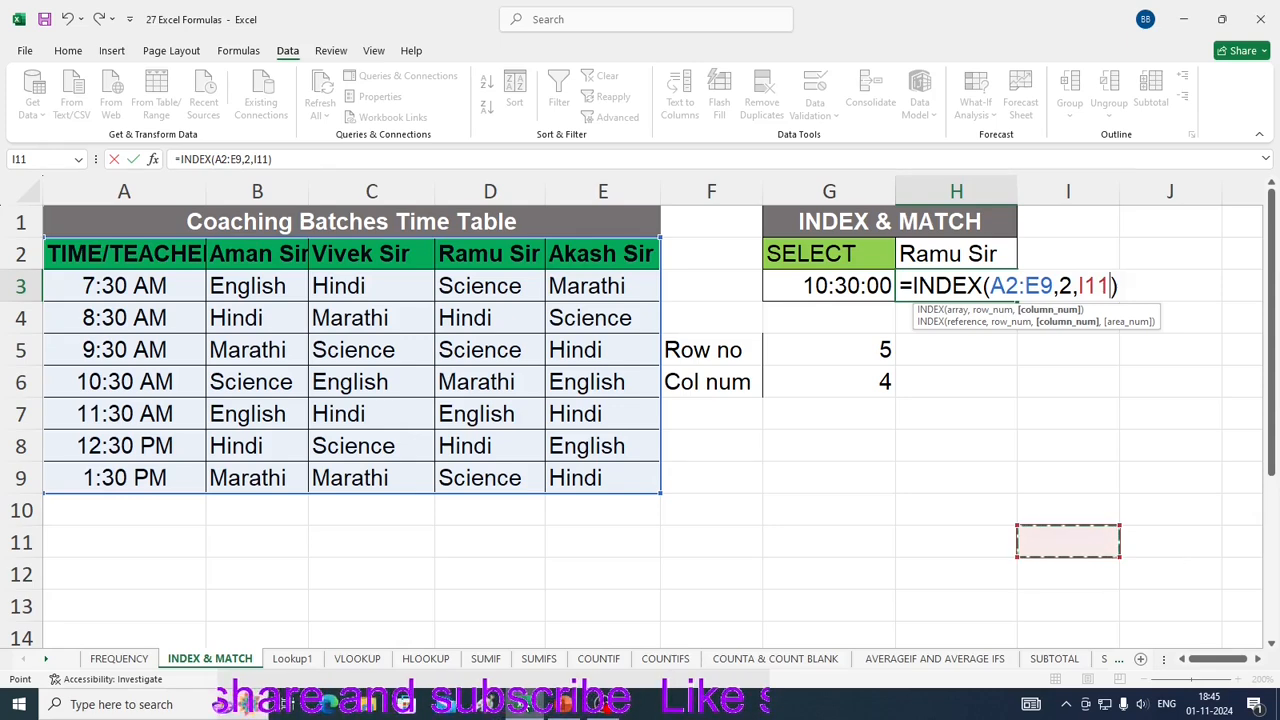
key(ctrl+z)
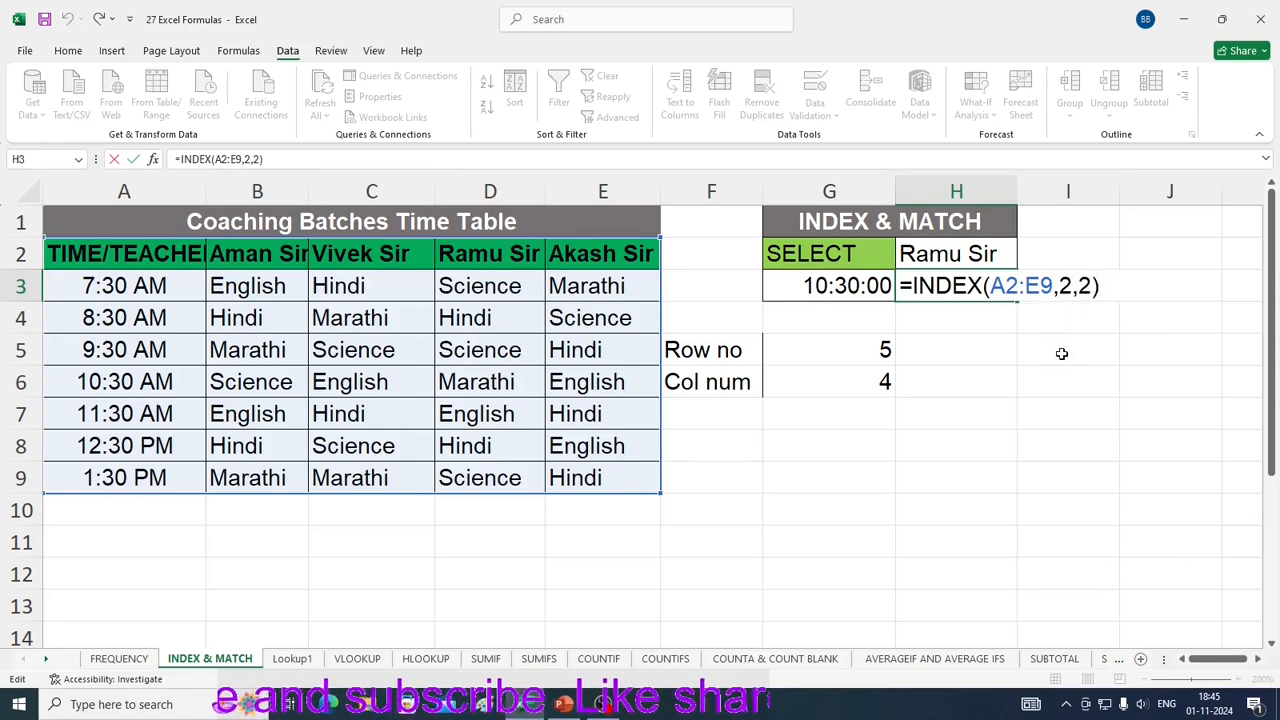
double_click(1063, 287)
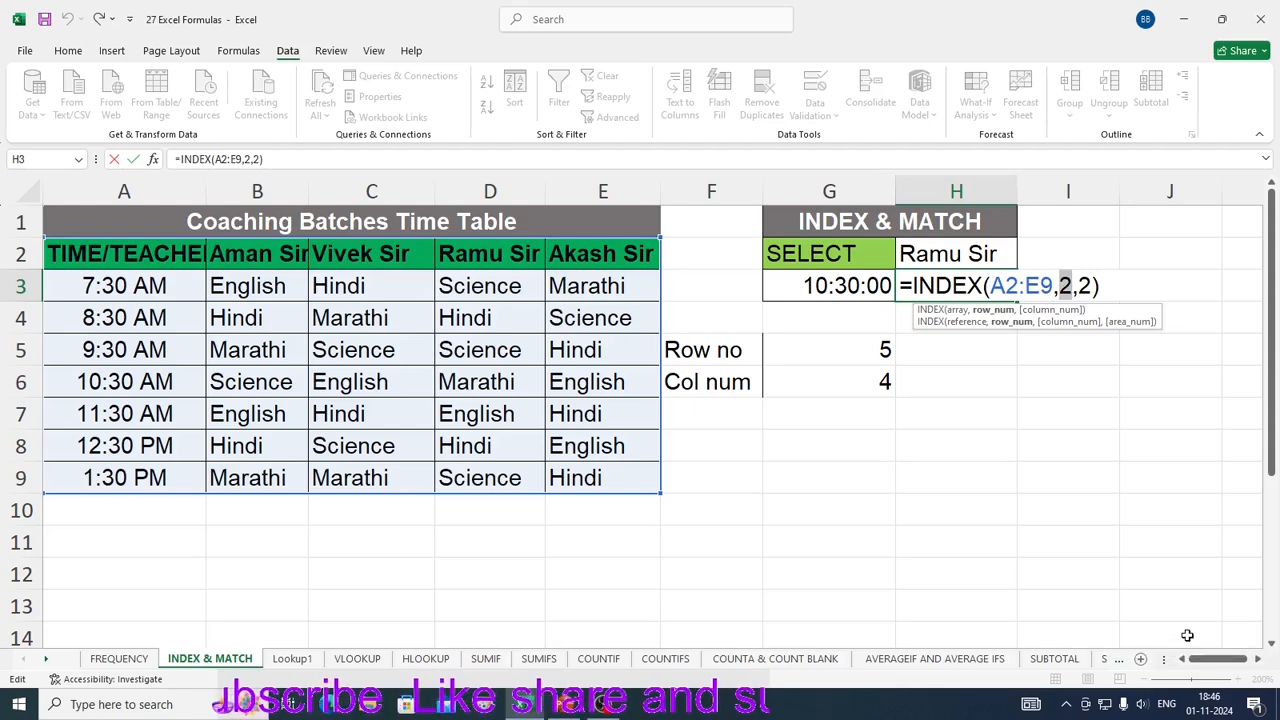
text(match)
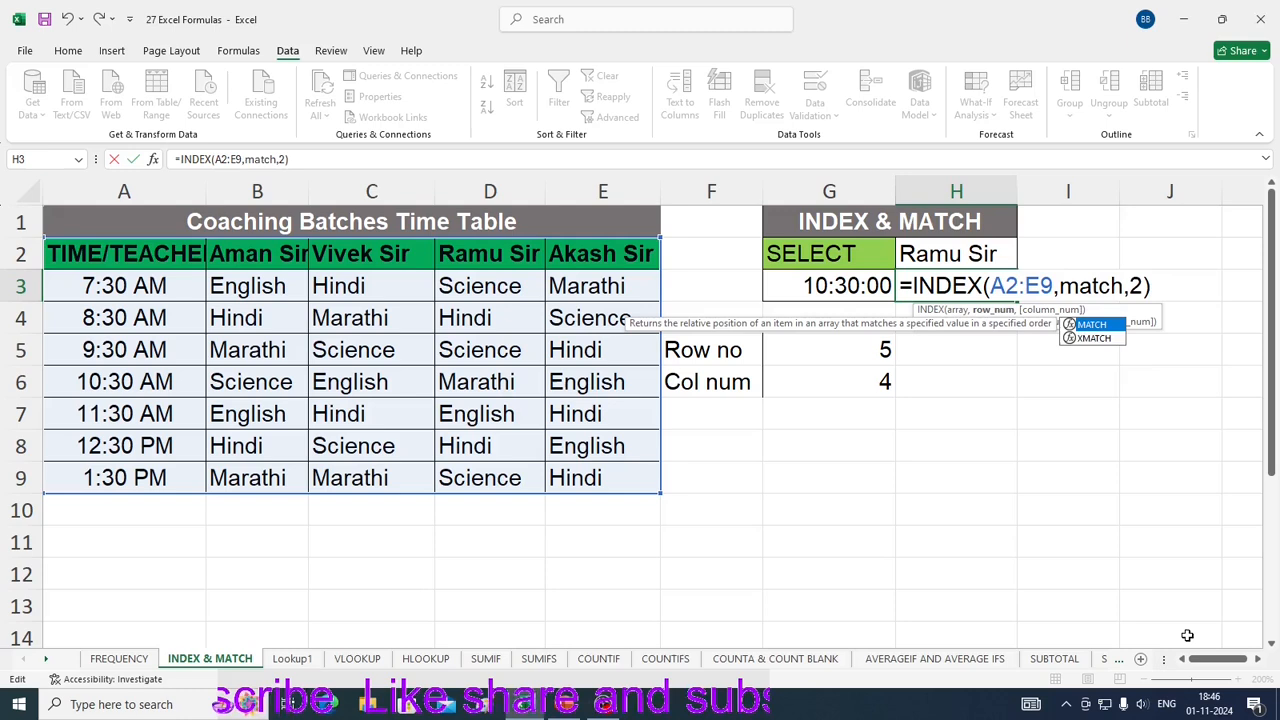
key(Tab)
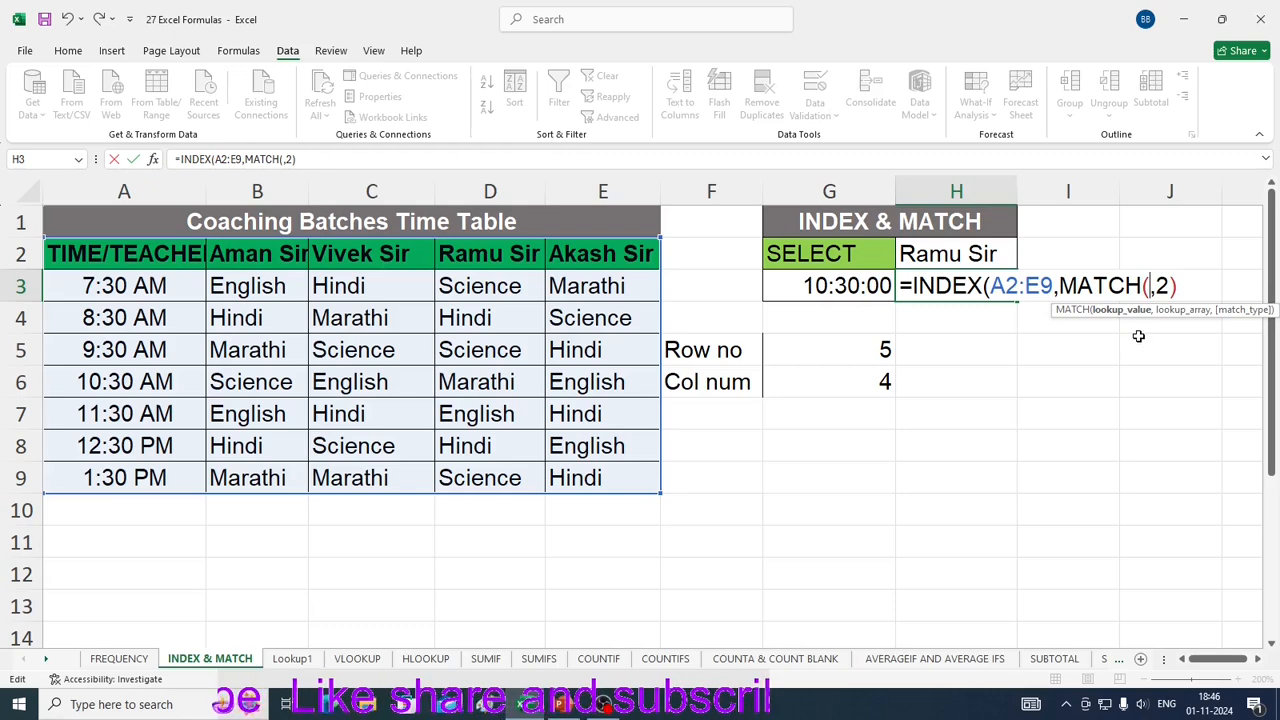
click(815, 286)
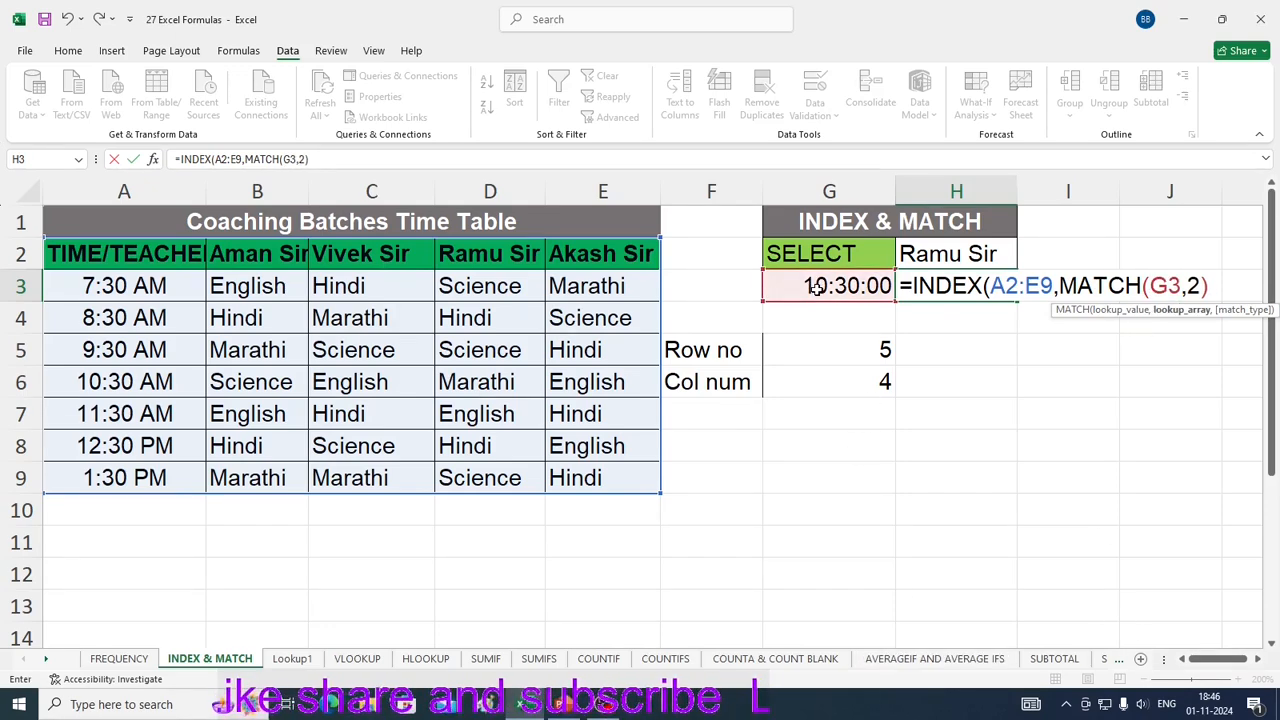
text(,)
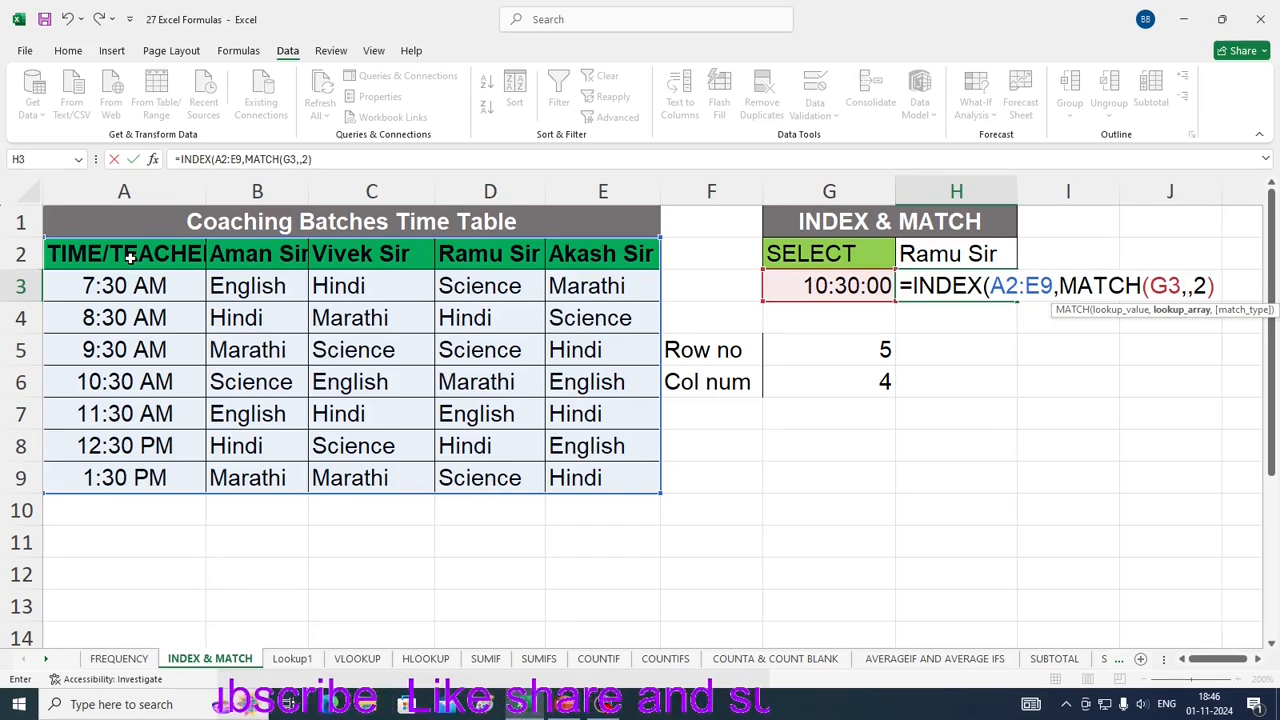
drag(130, 257, 76, 478)
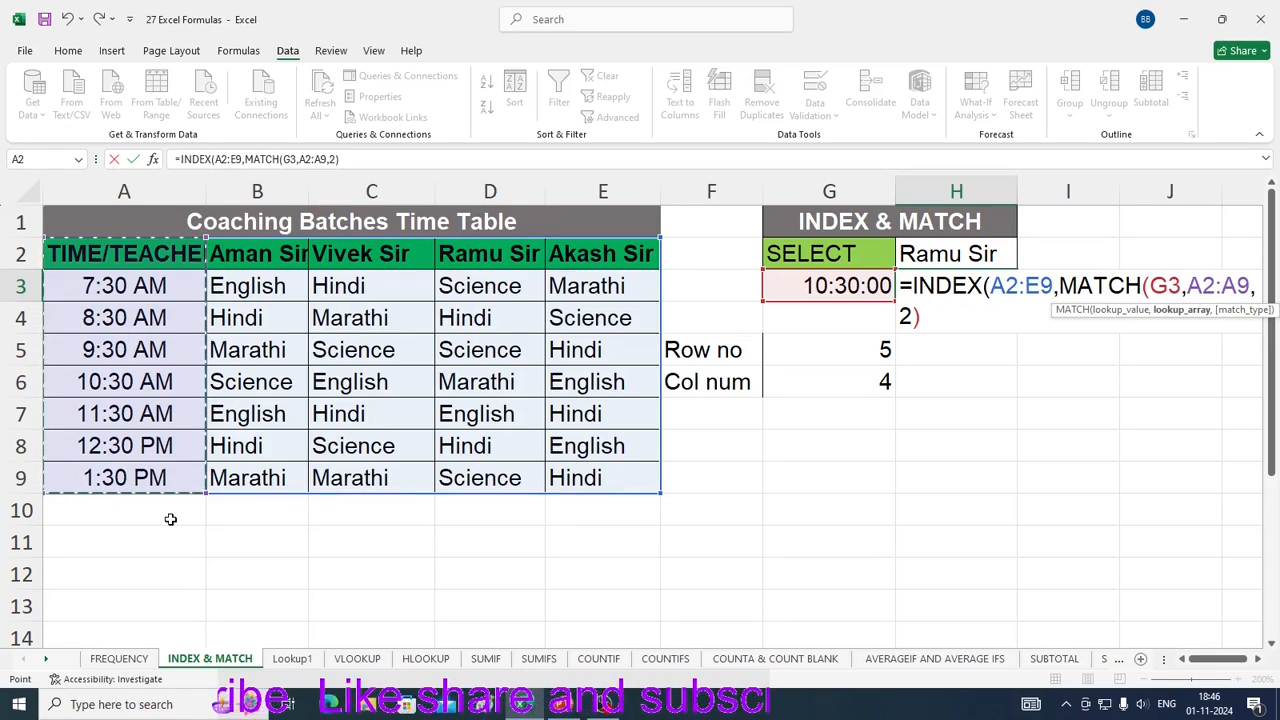
text(,)
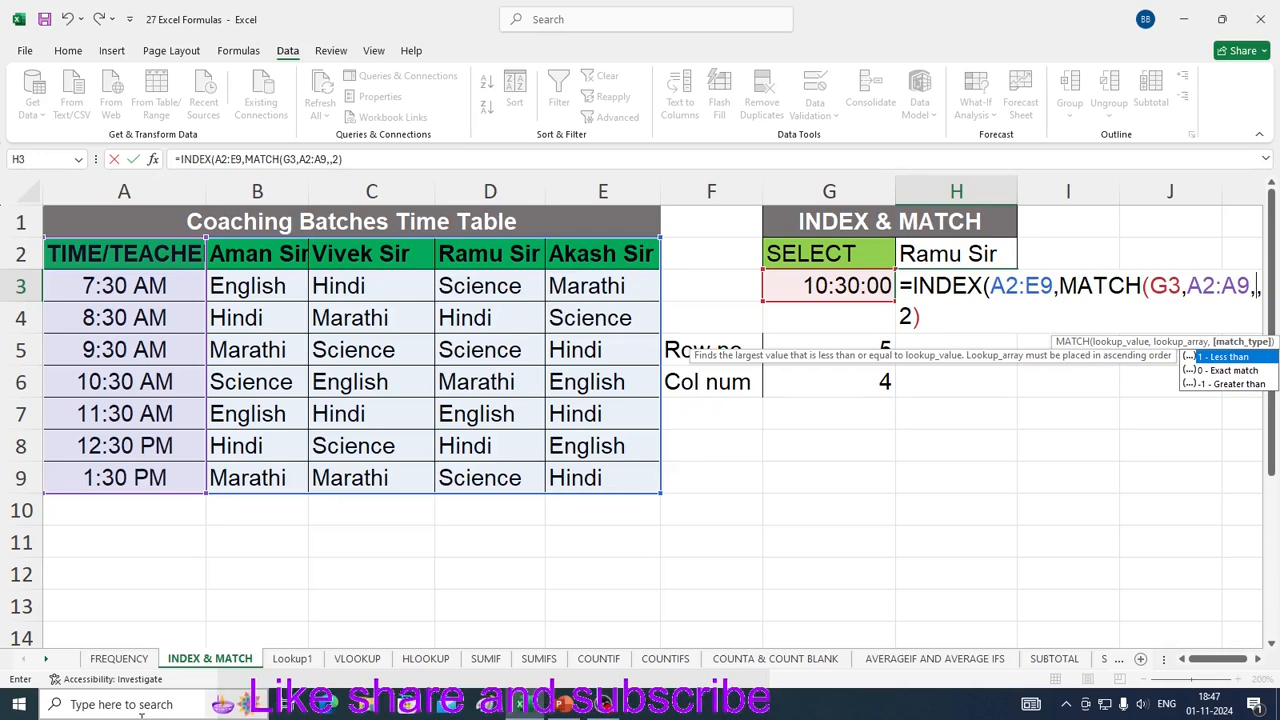
text(0)
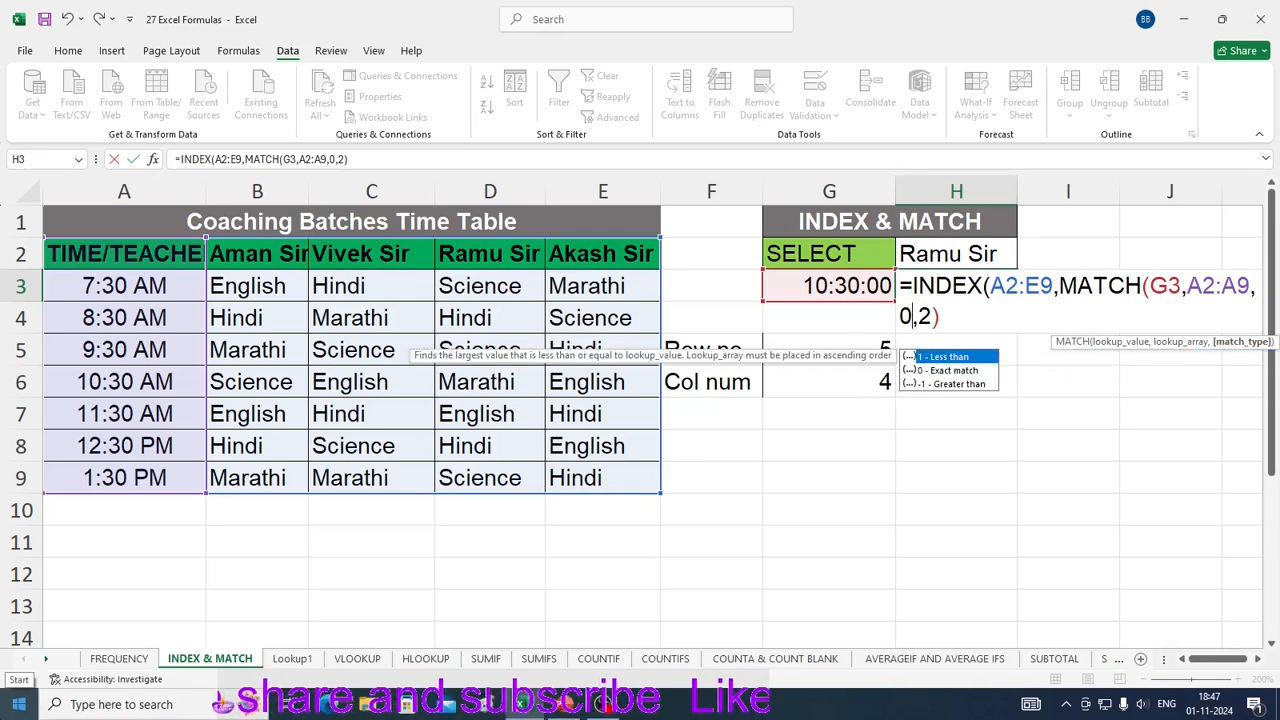
text())
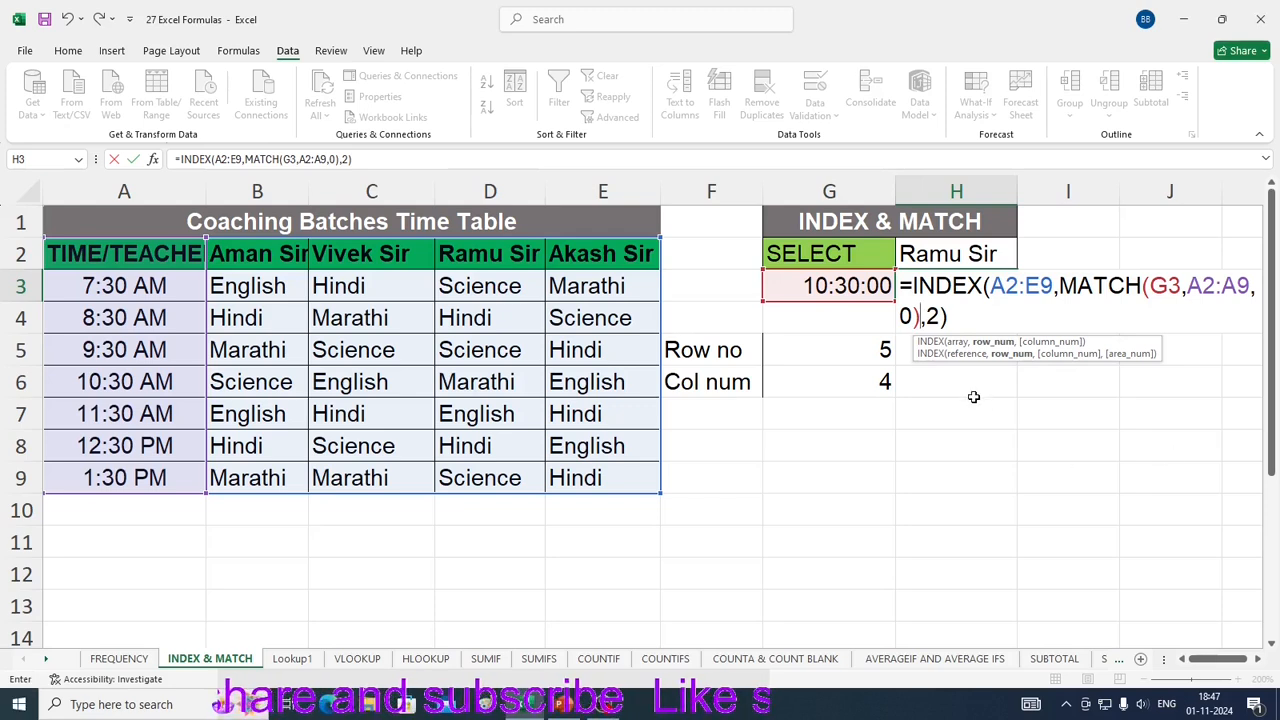
Step: Replace the fixed column number in H3's INDEX formula with MATCH(H2,A2:E2,0) to find the selected teacher's column by exact match
double_click(931, 316)
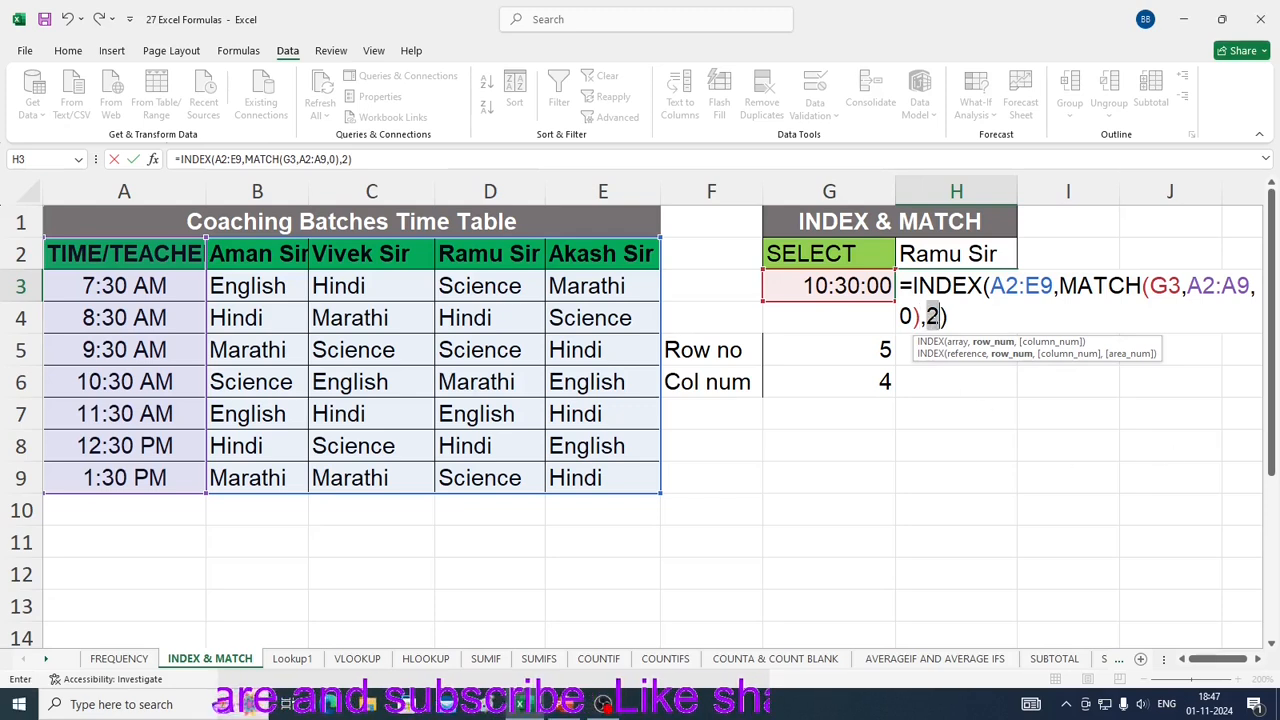
click(931, 316)
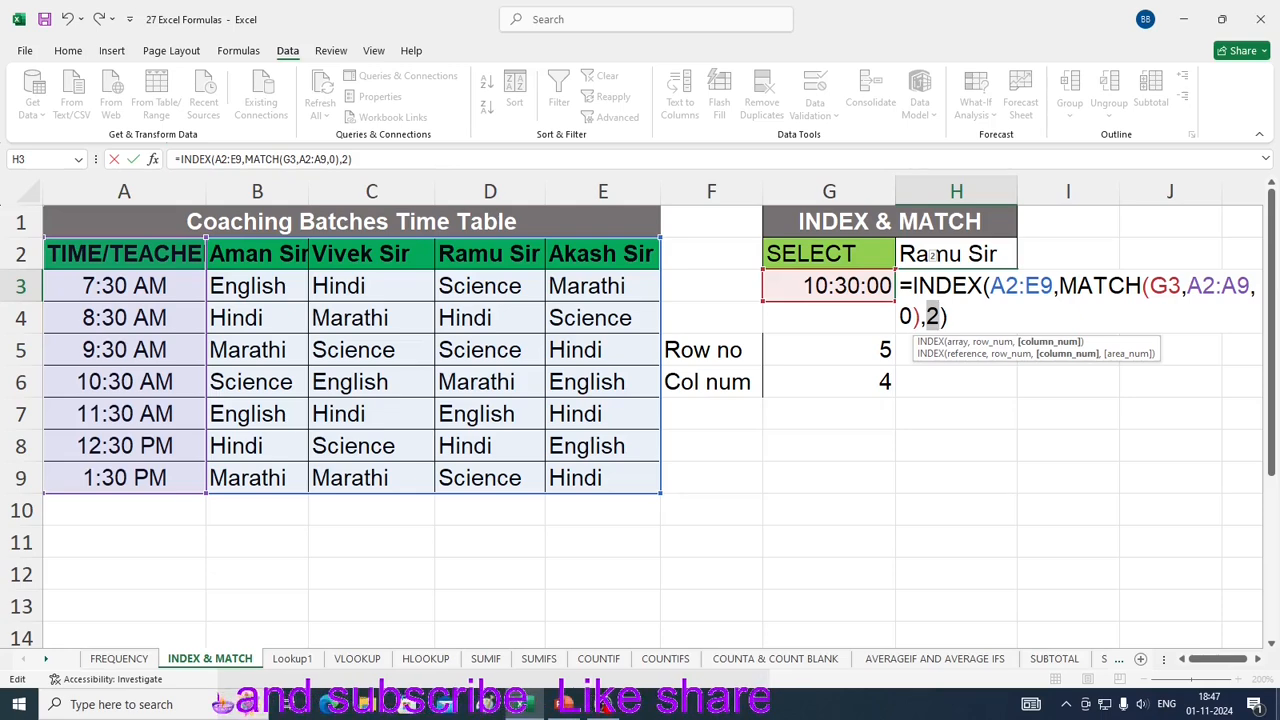
text(matcu)
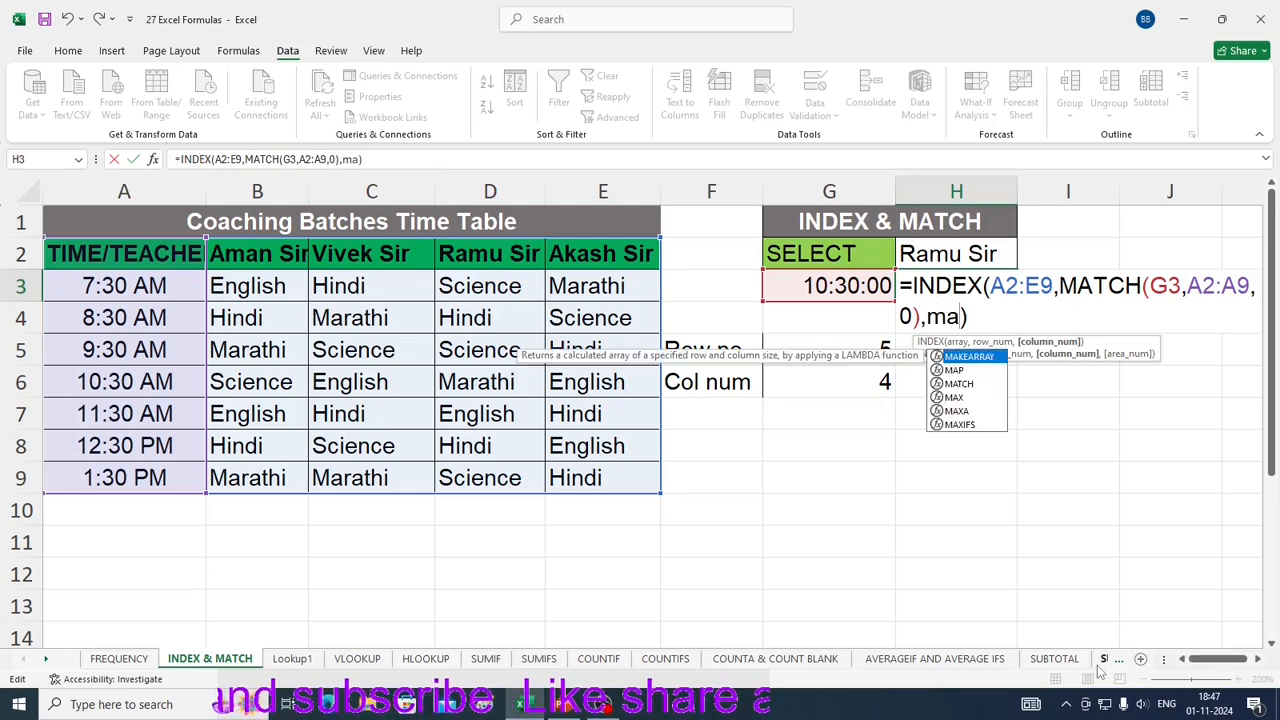
key(BackSpace)
text(h)
key(Tab)
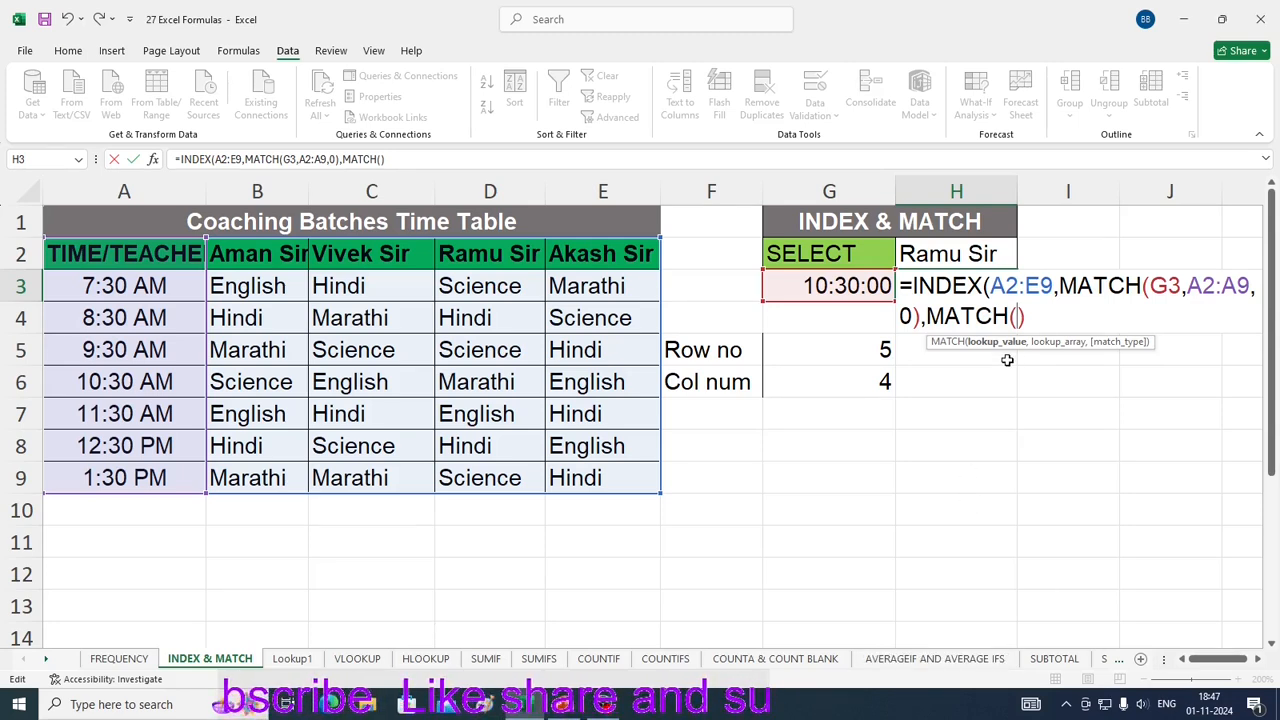
click(960, 257)
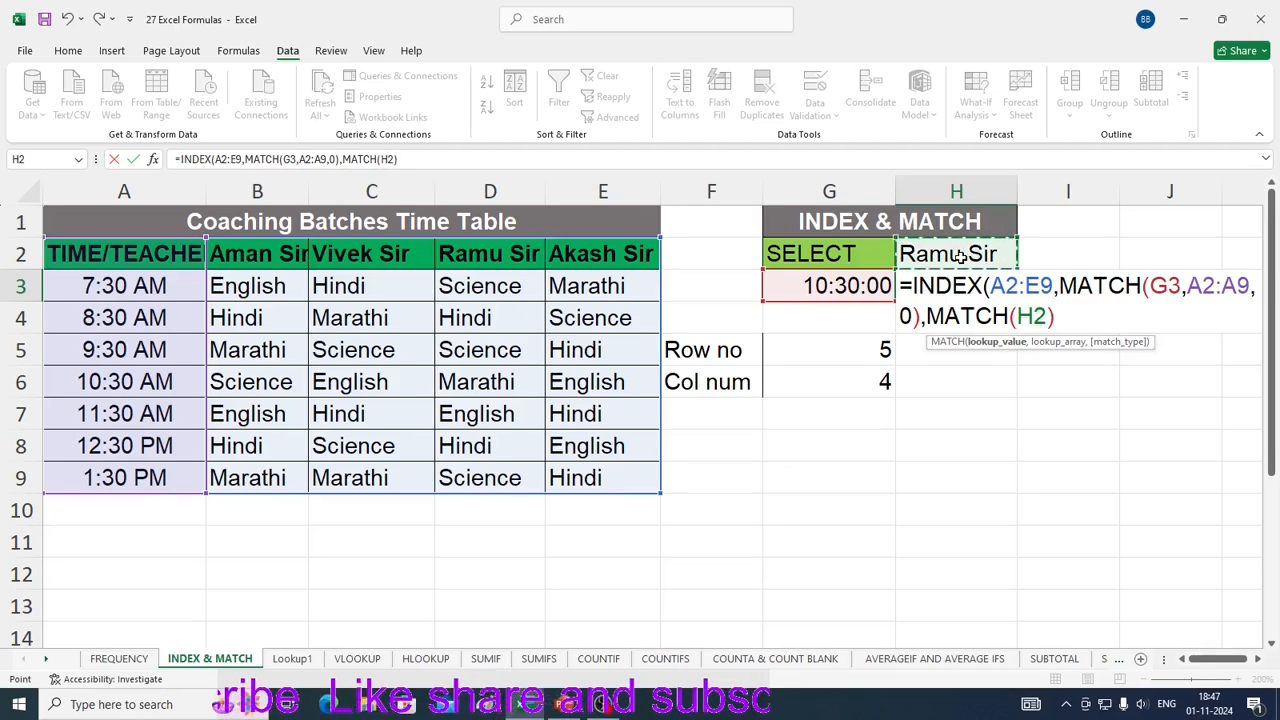
text(,)
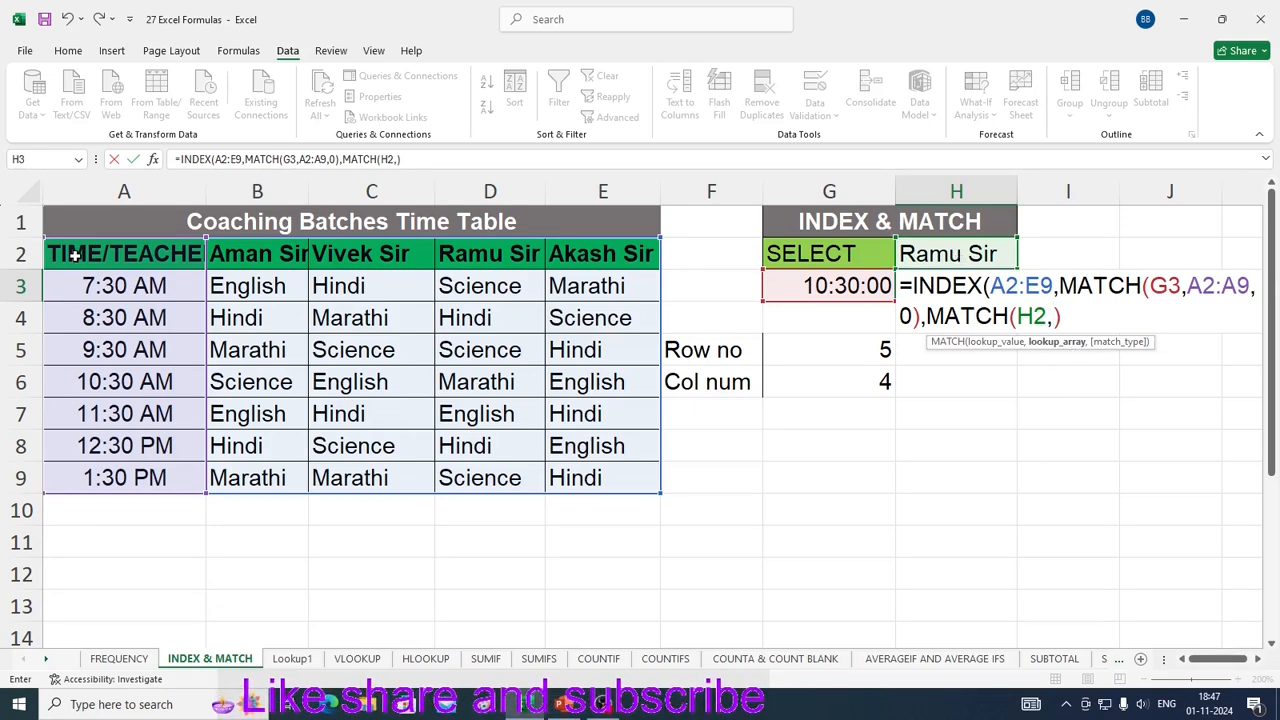
drag(75, 255, 605, 262)
text(,)
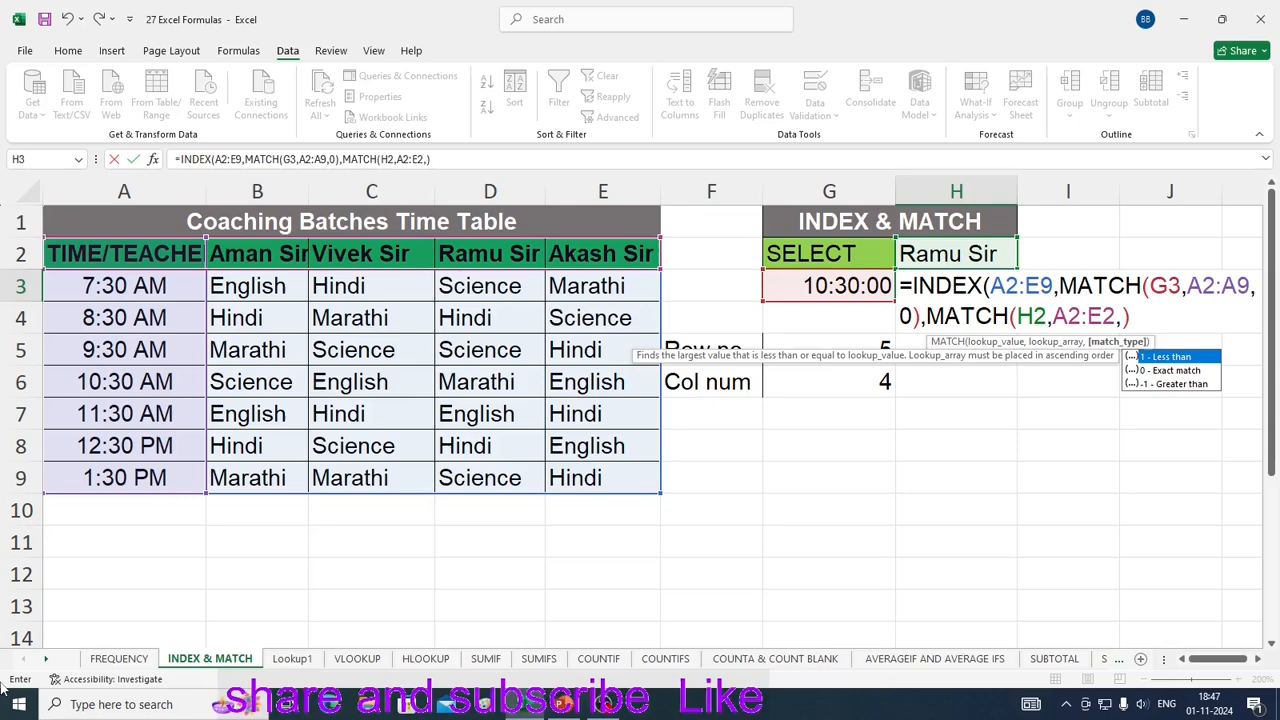
text(0)
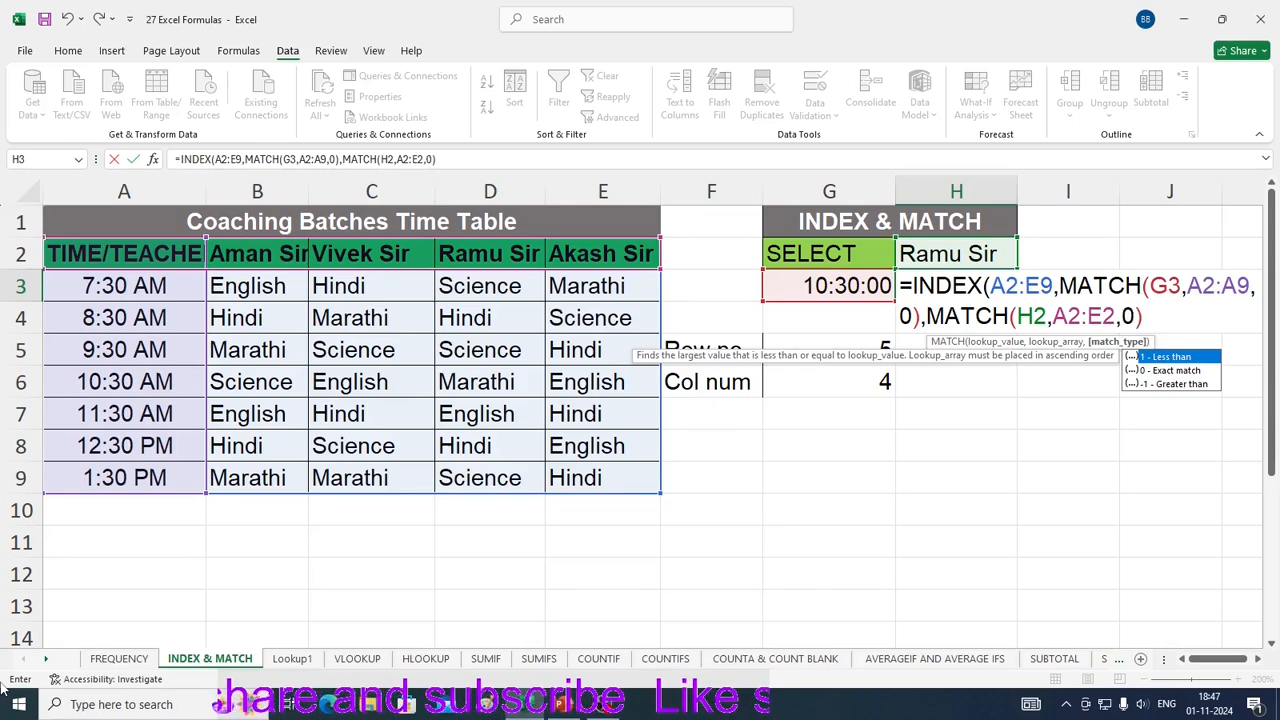
click(1150, 318)
click(121, 704)
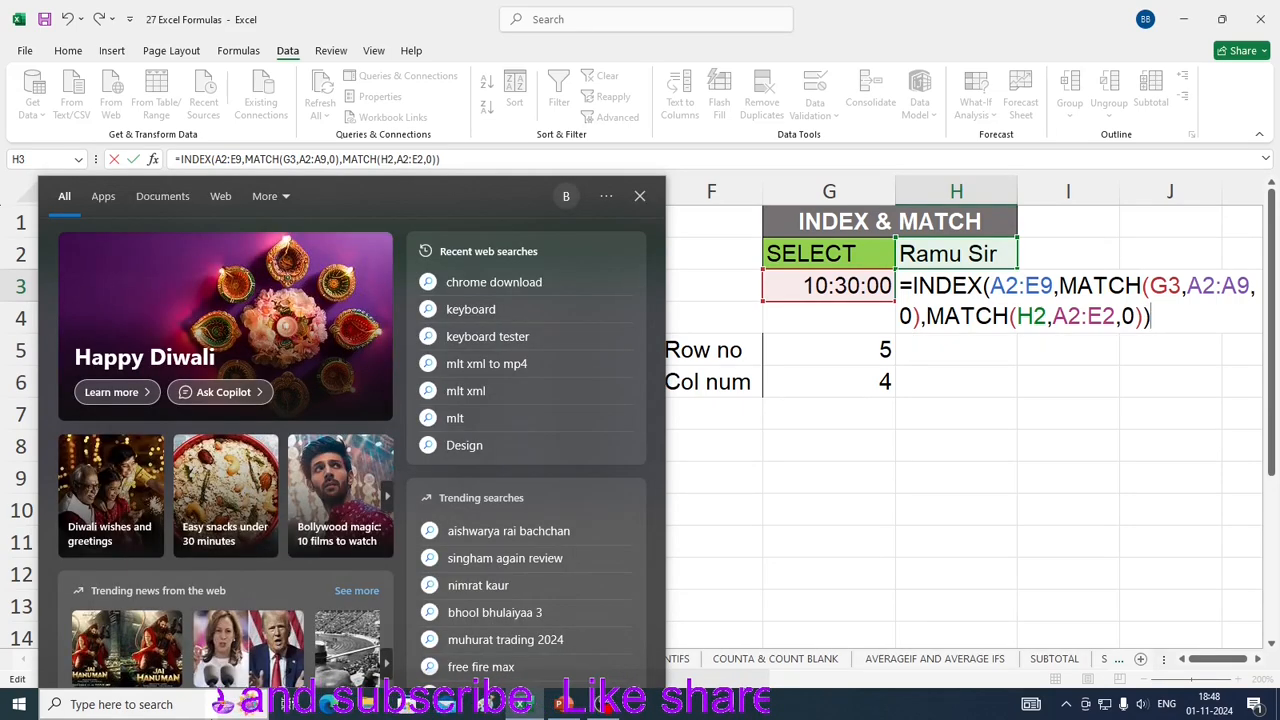
key(Return)
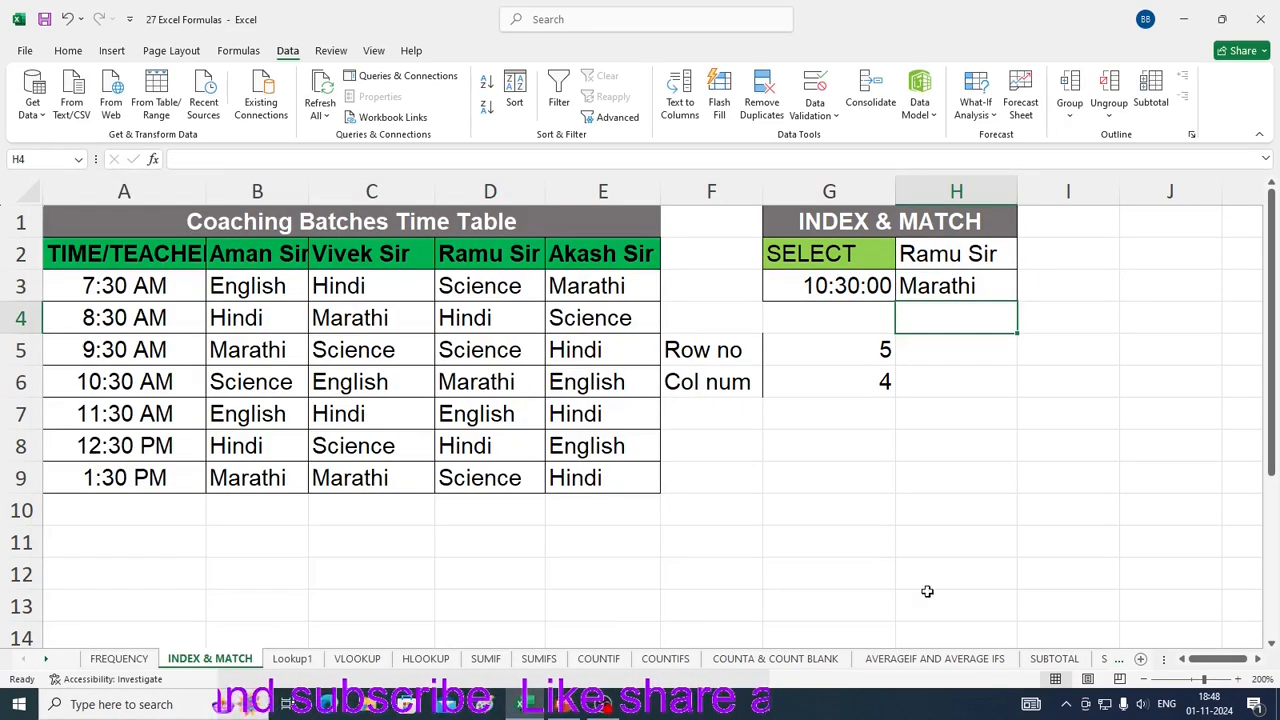
Step: Check H3's lookup result against the 10:30 AM row and column D of the timetable
key(Up)
key(Up)
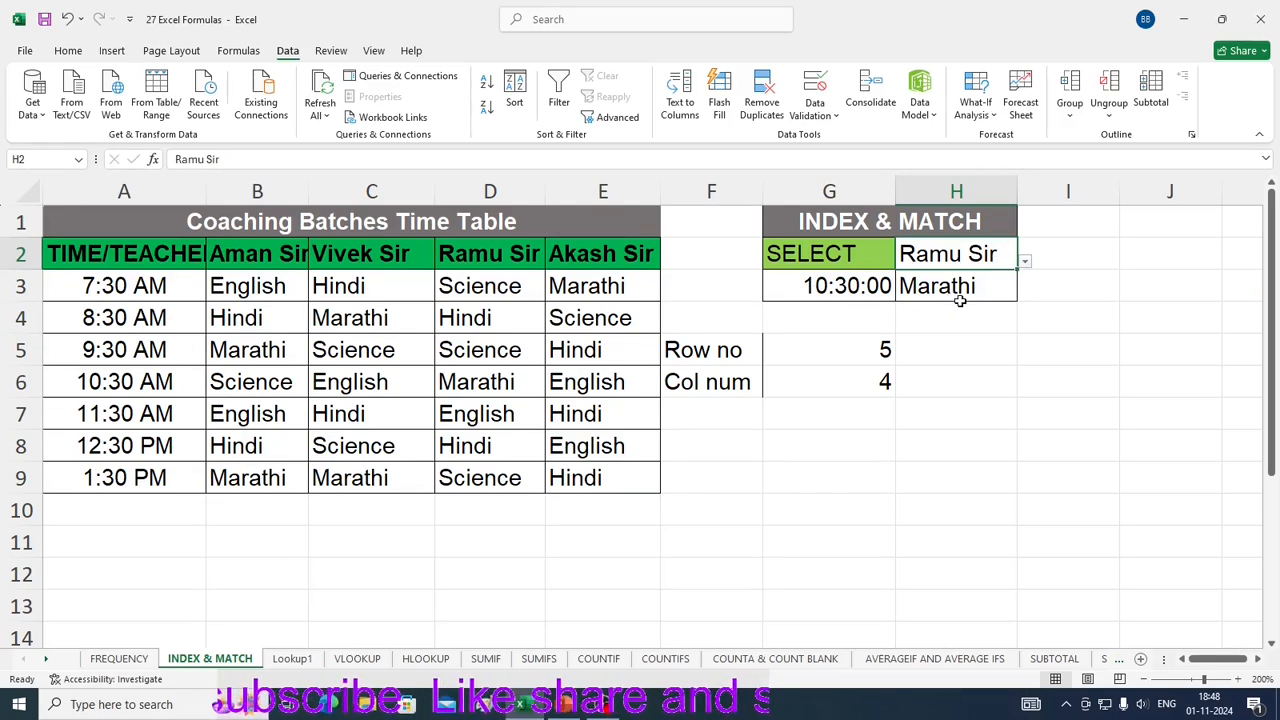
click(12, 382)
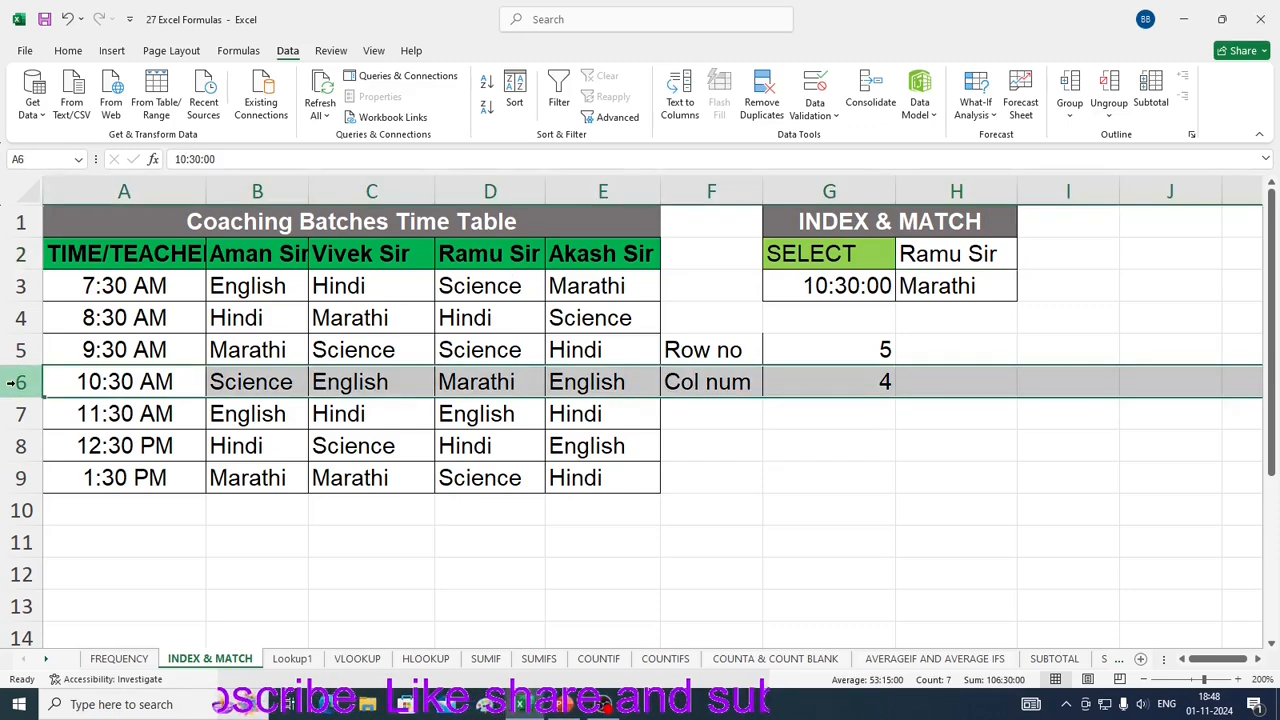
click(489, 388)
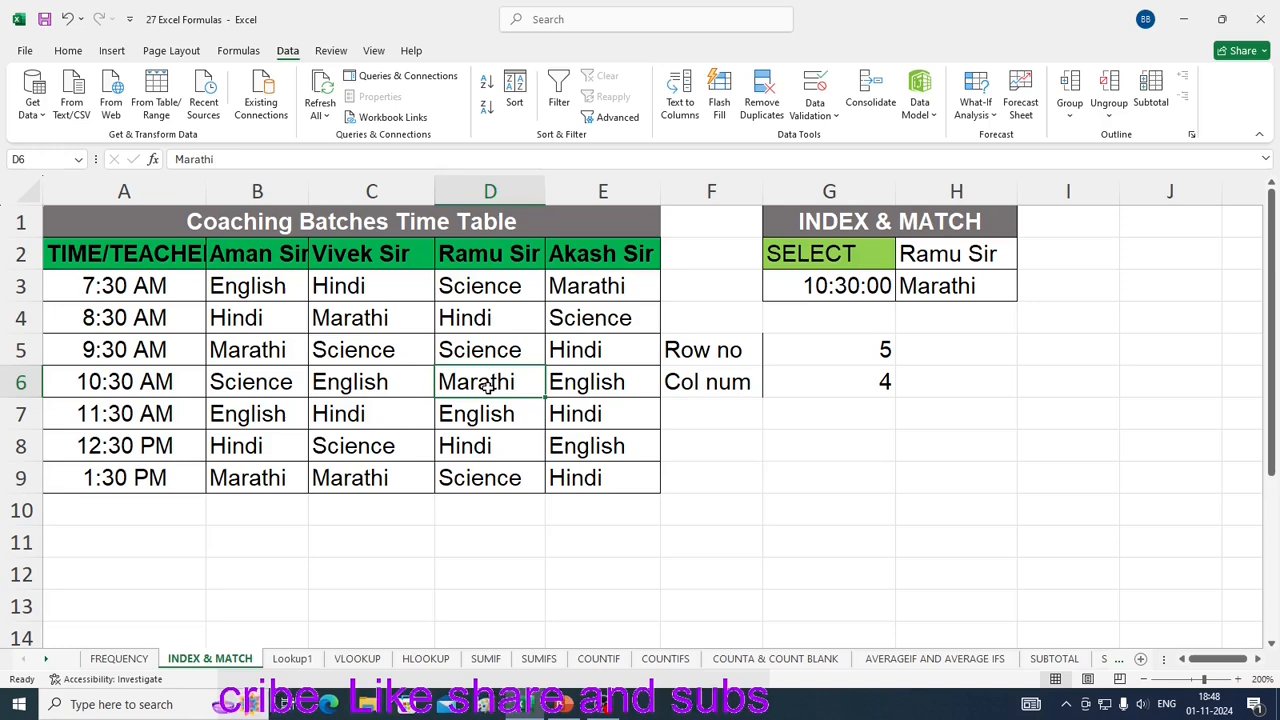
Step: Set the selected time in G3 to 12:30 PM and compare the result with timetable cell D8
click(778, 283)
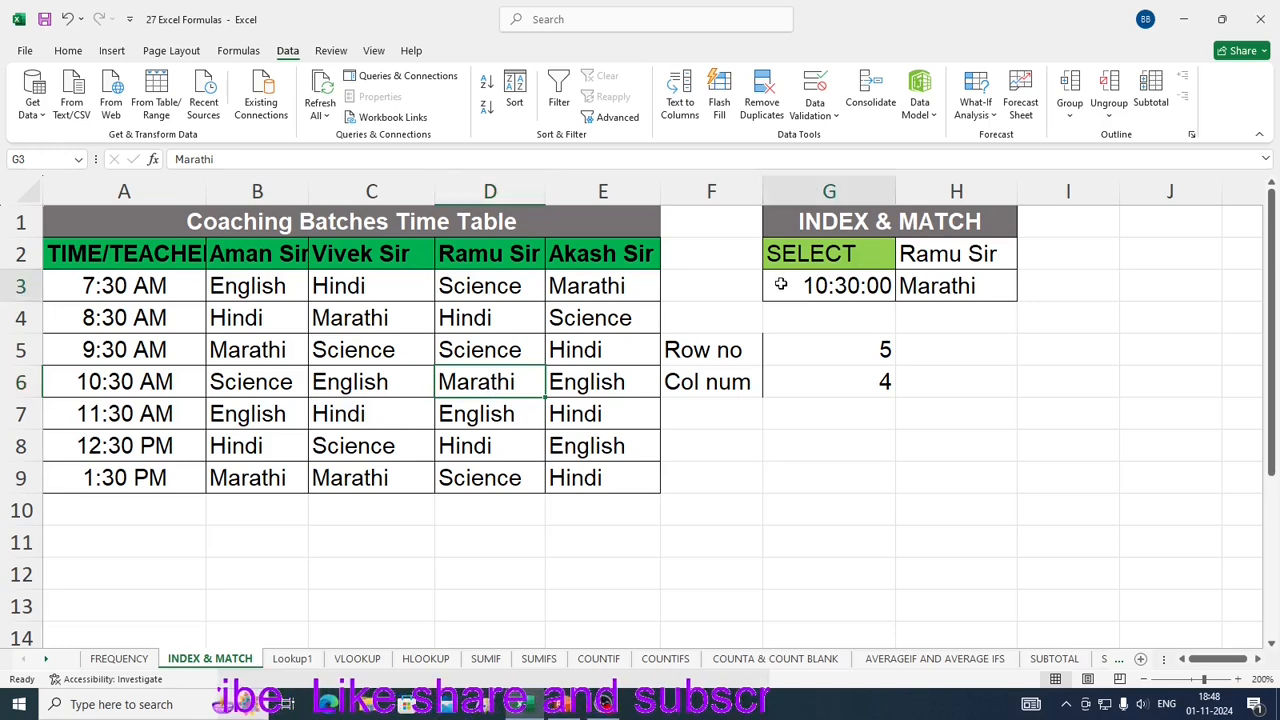
click(903, 293)
click(860, 380)
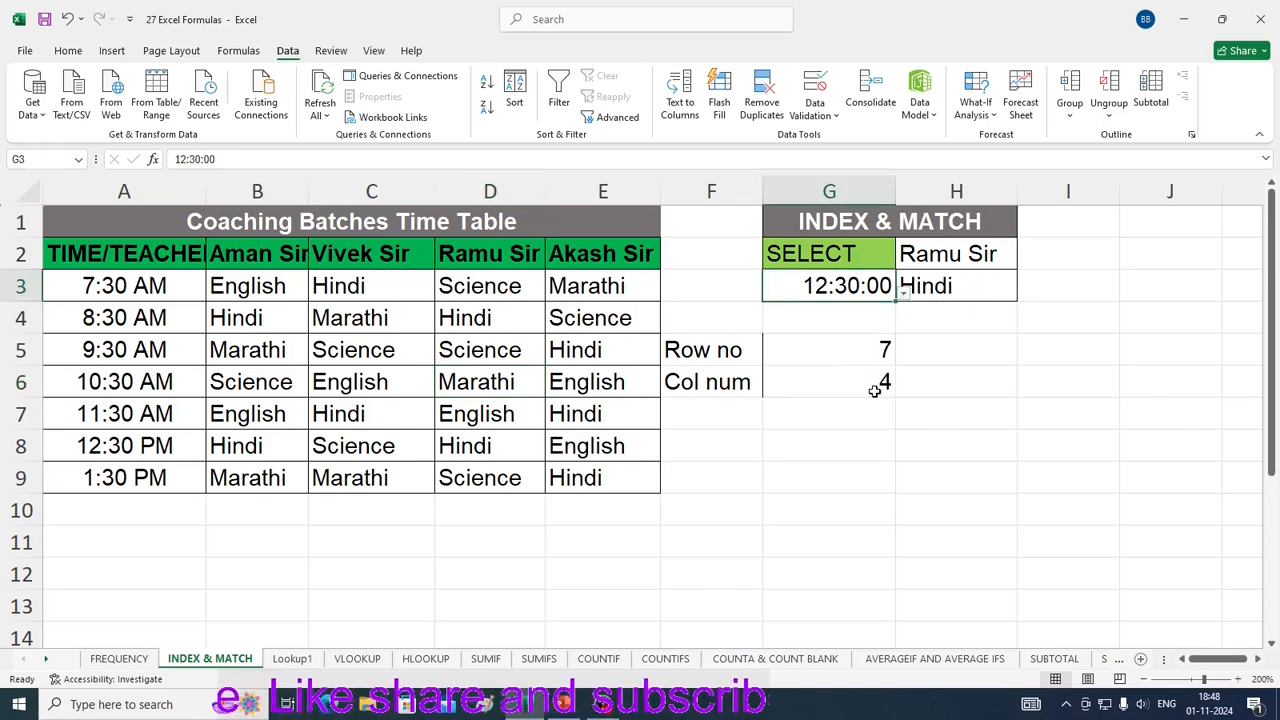
click(986, 374)
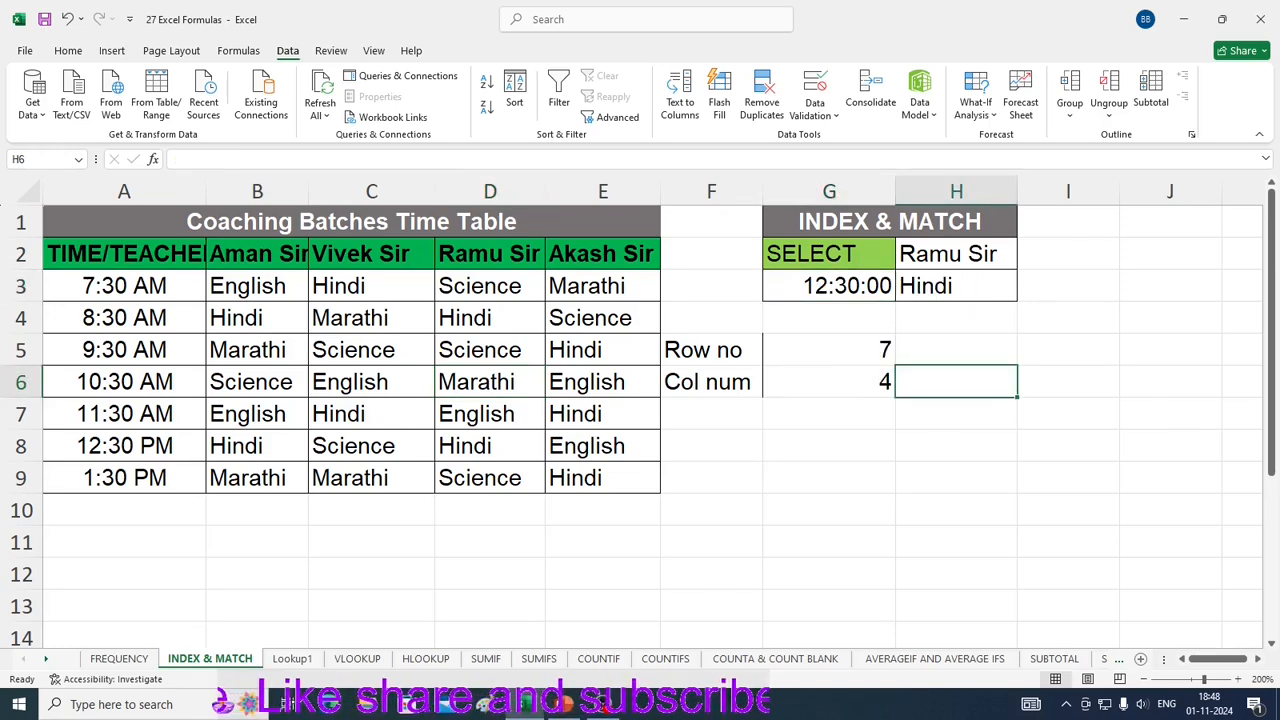
click(505, 452)
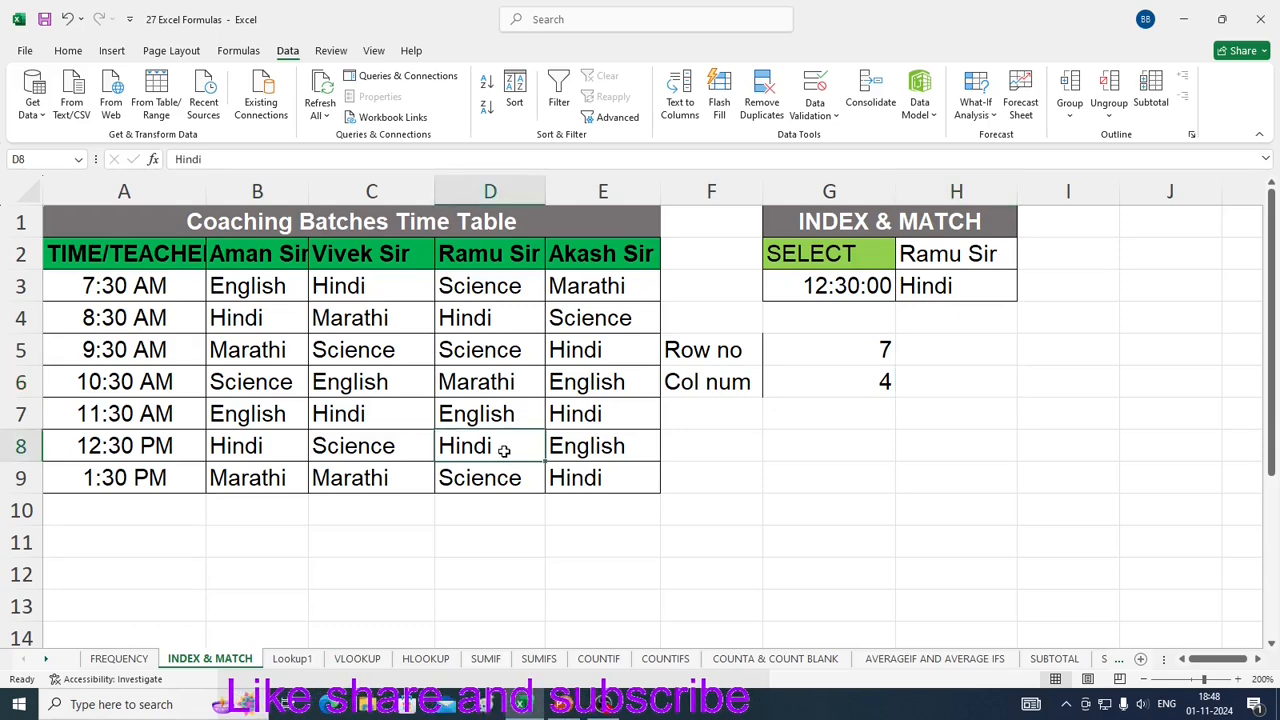
Step: Choose the teacher from column E's heading in cell H2 and compare the result with timetable cell E8
click(1002, 256)
click(1025, 262)
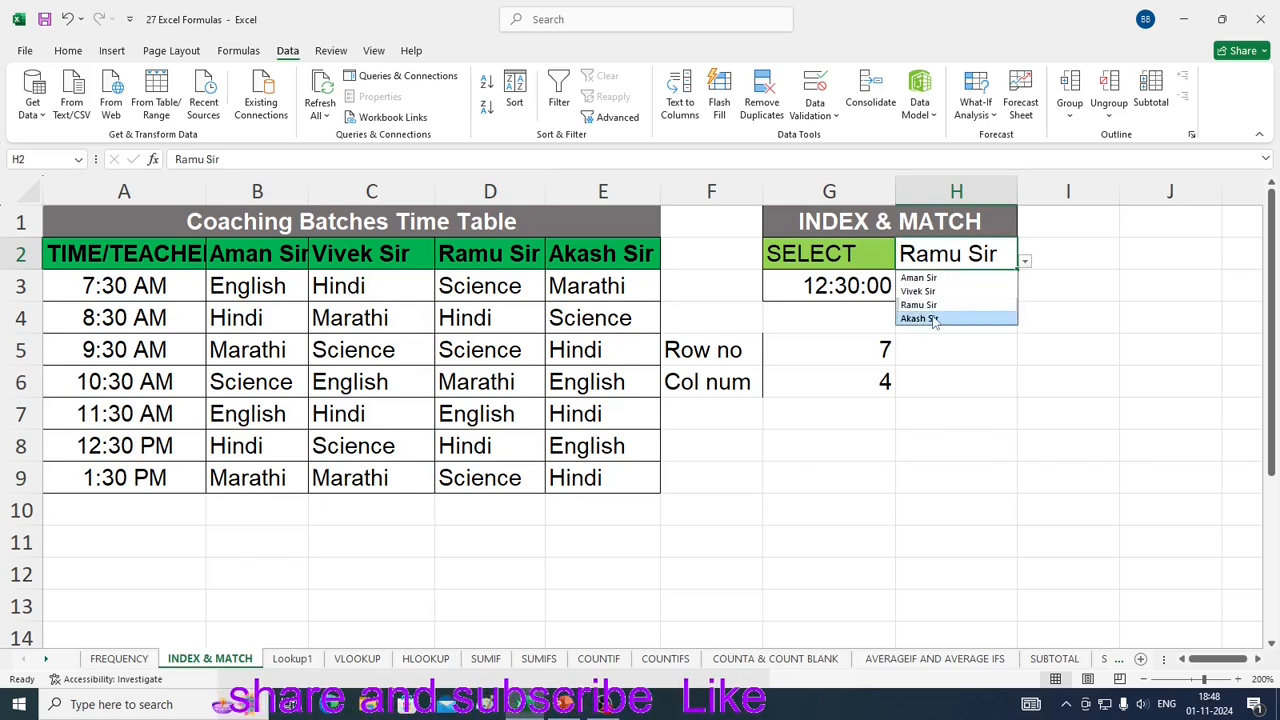
click(934, 318)
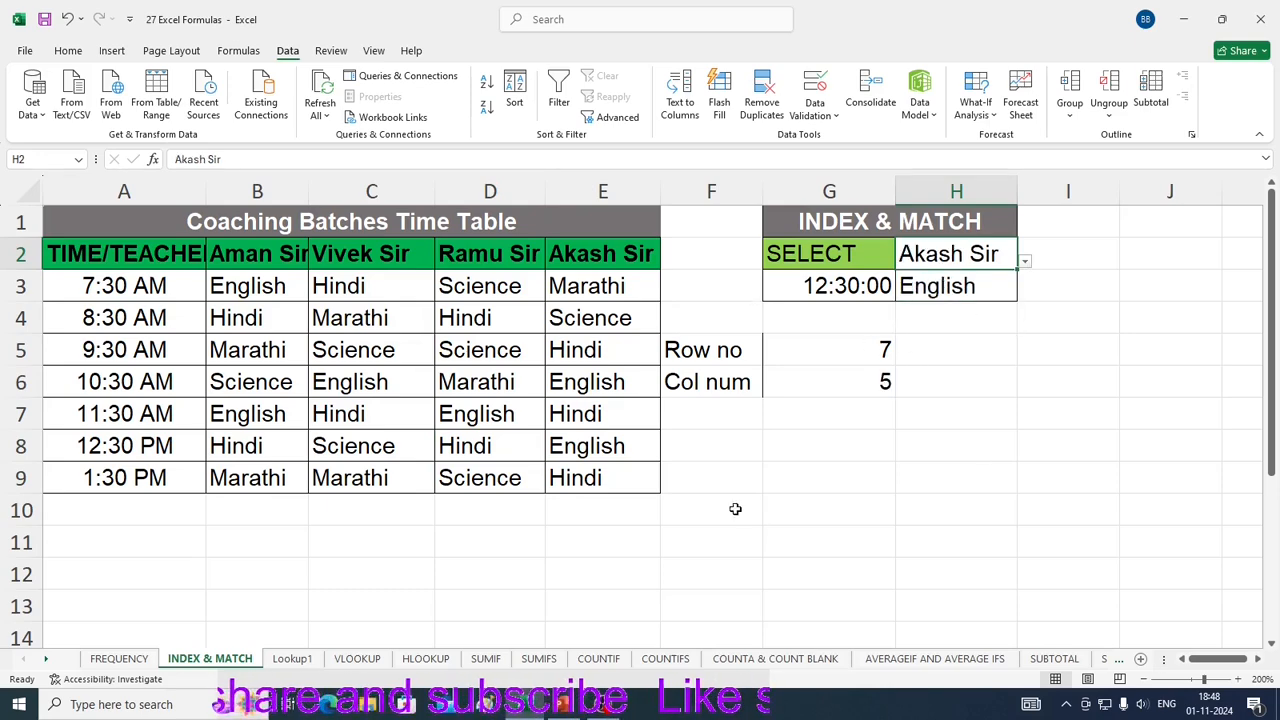
click(612, 446)
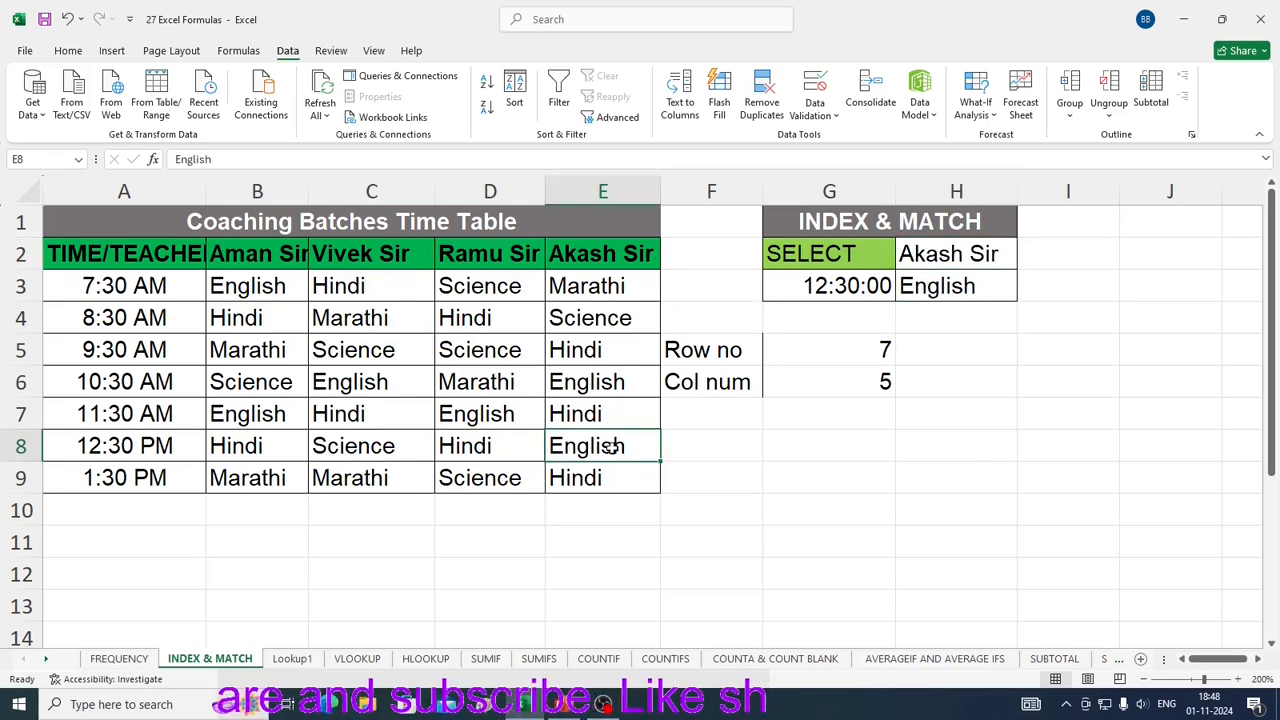
Step: Set the selected time in G3 to 1:30 PM and compare the result with timetable cell E9
click(879, 287)
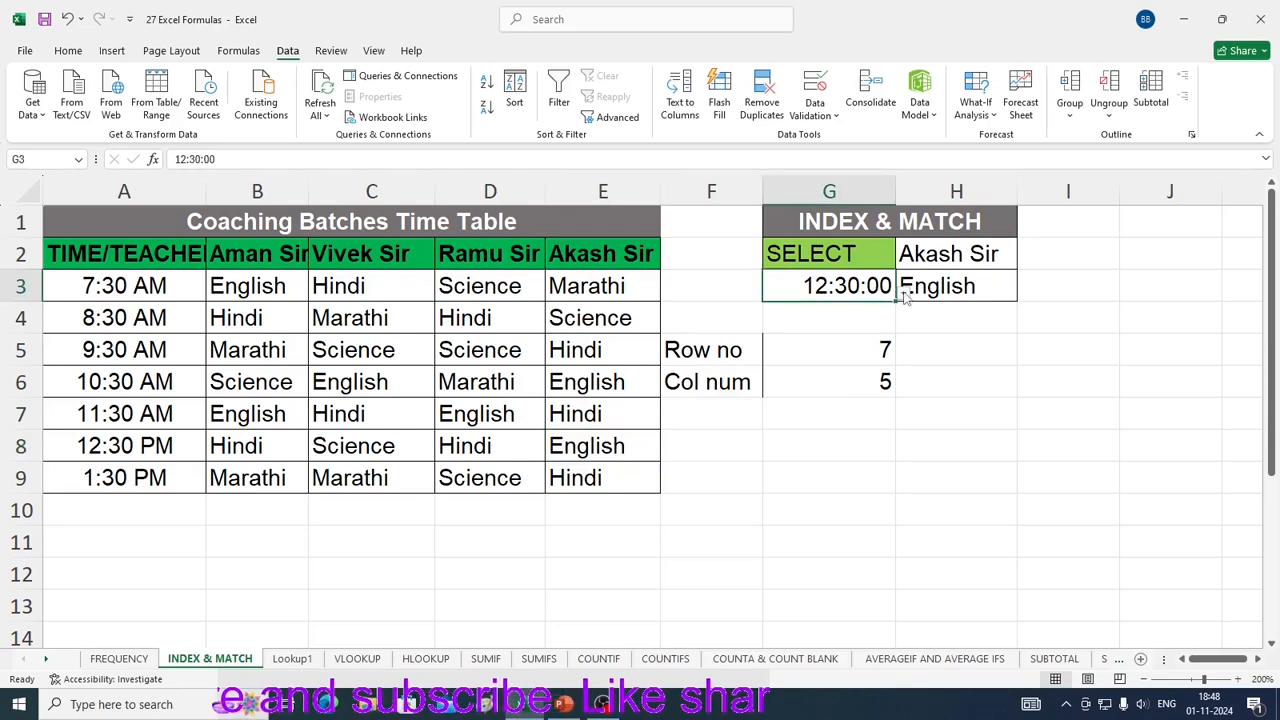
click(903, 294)
click(870, 391)
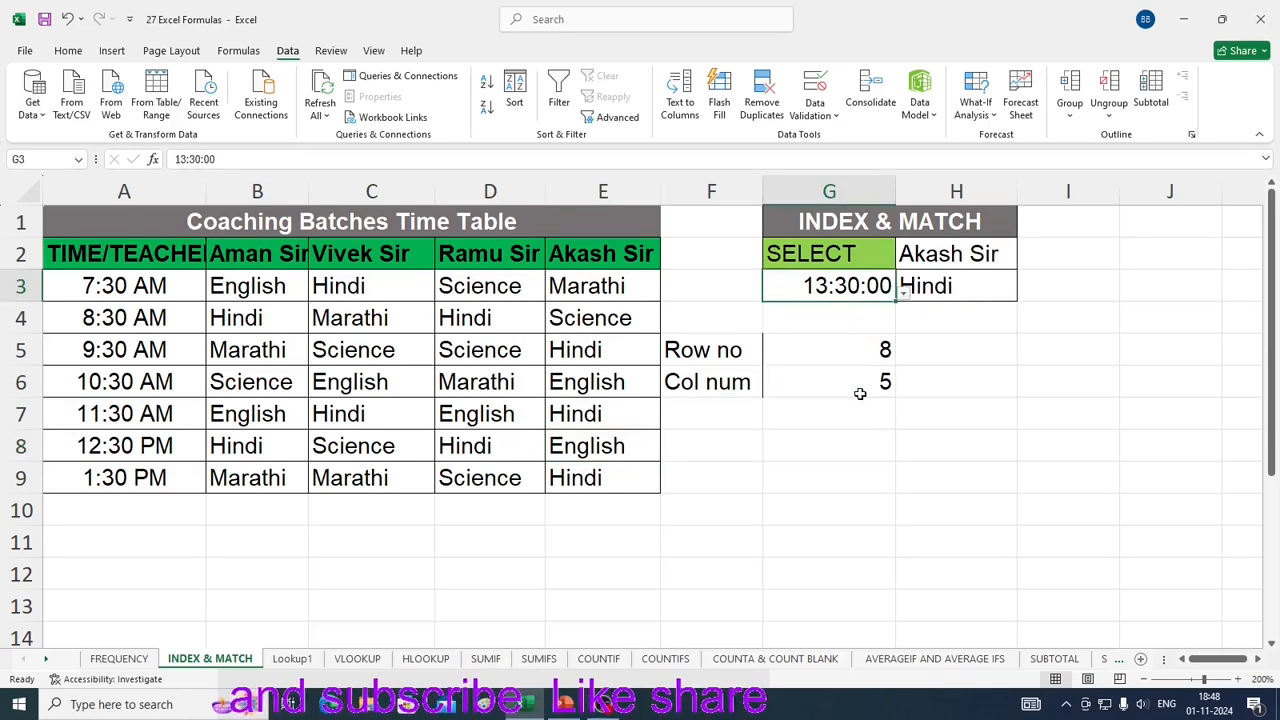
click(627, 478)
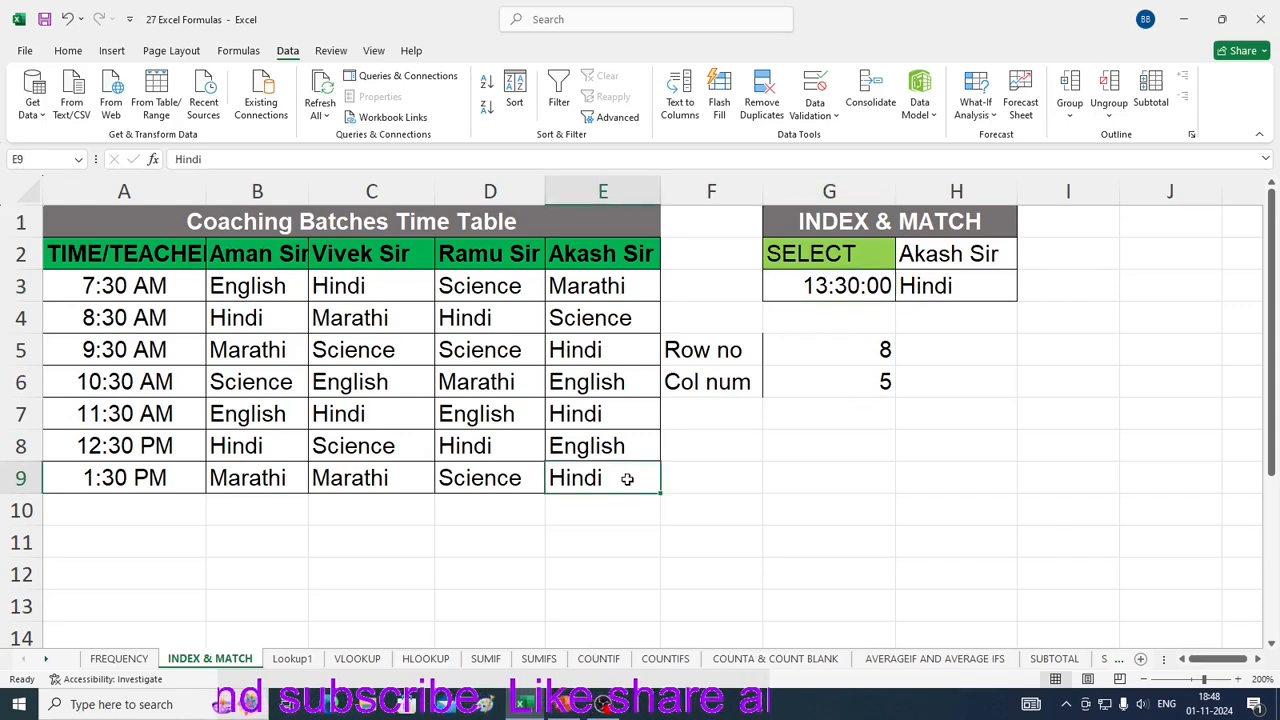
Step: Choose the teacher from column B's heading in cell H2, and check the INDEX and MATCH formula in H3
click(966, 262)
click(1025, 261)
click(928, 279)
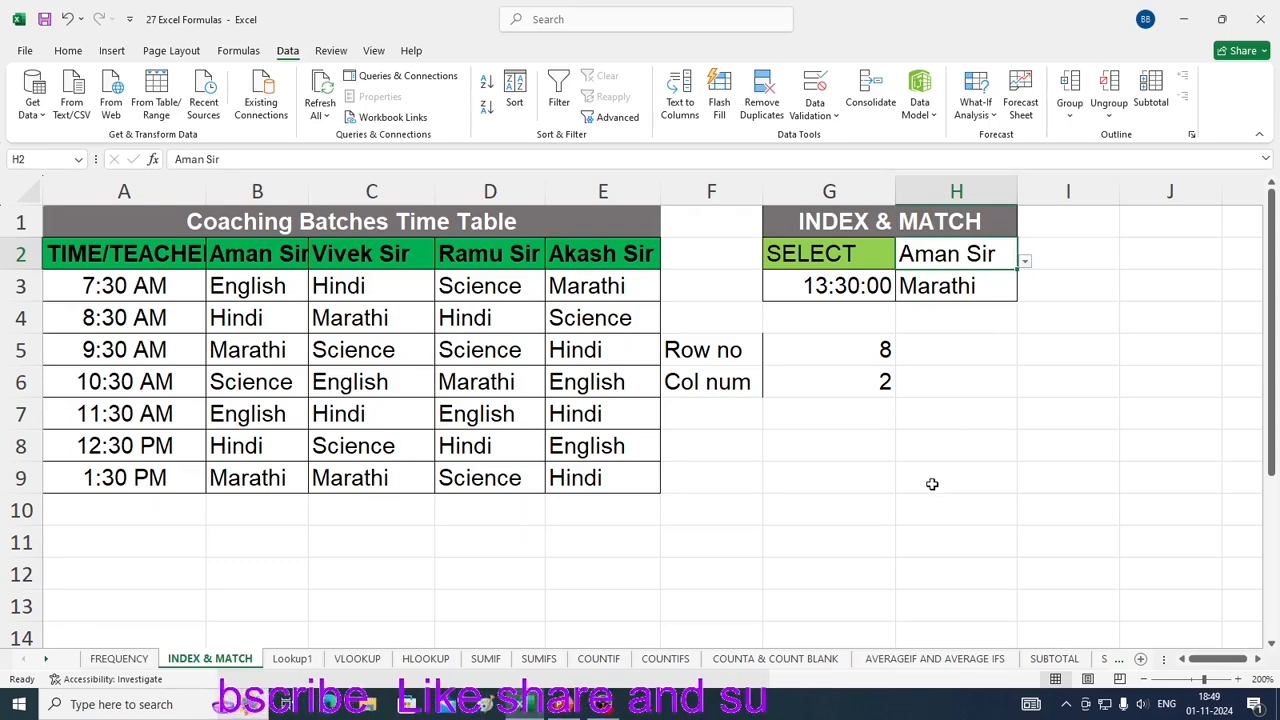
click(1064, 351)
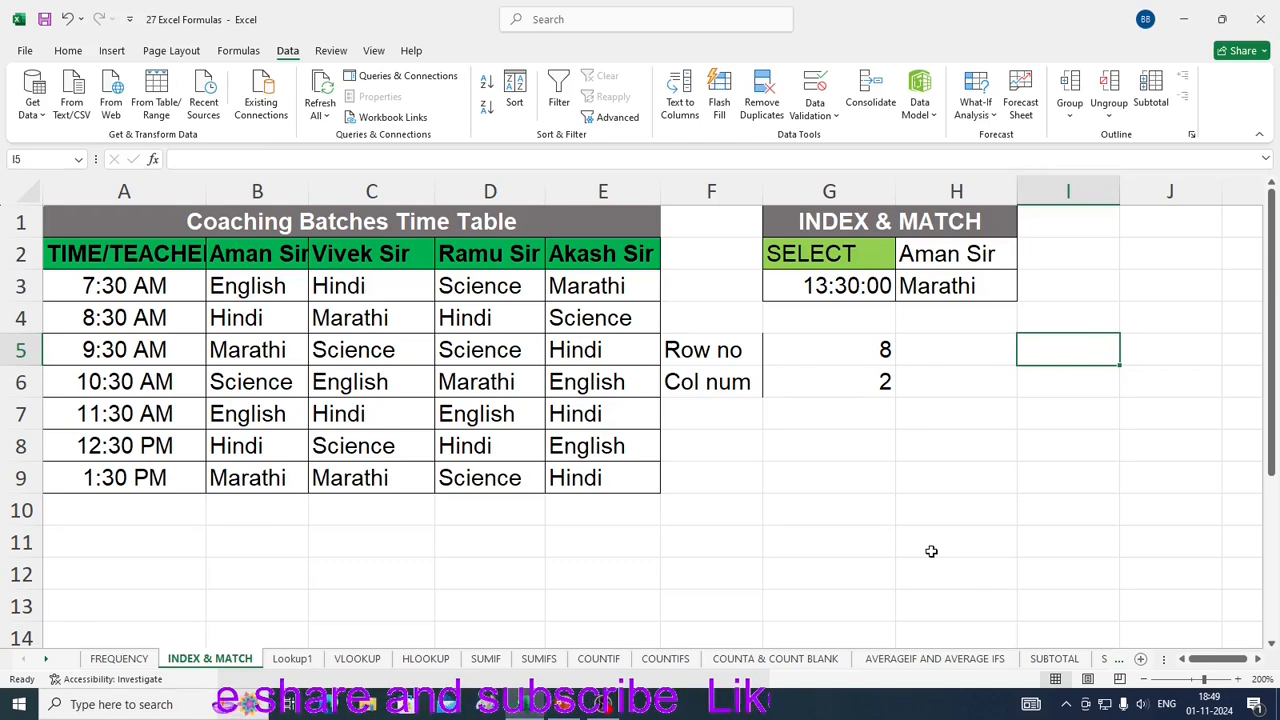
click(953, 286)
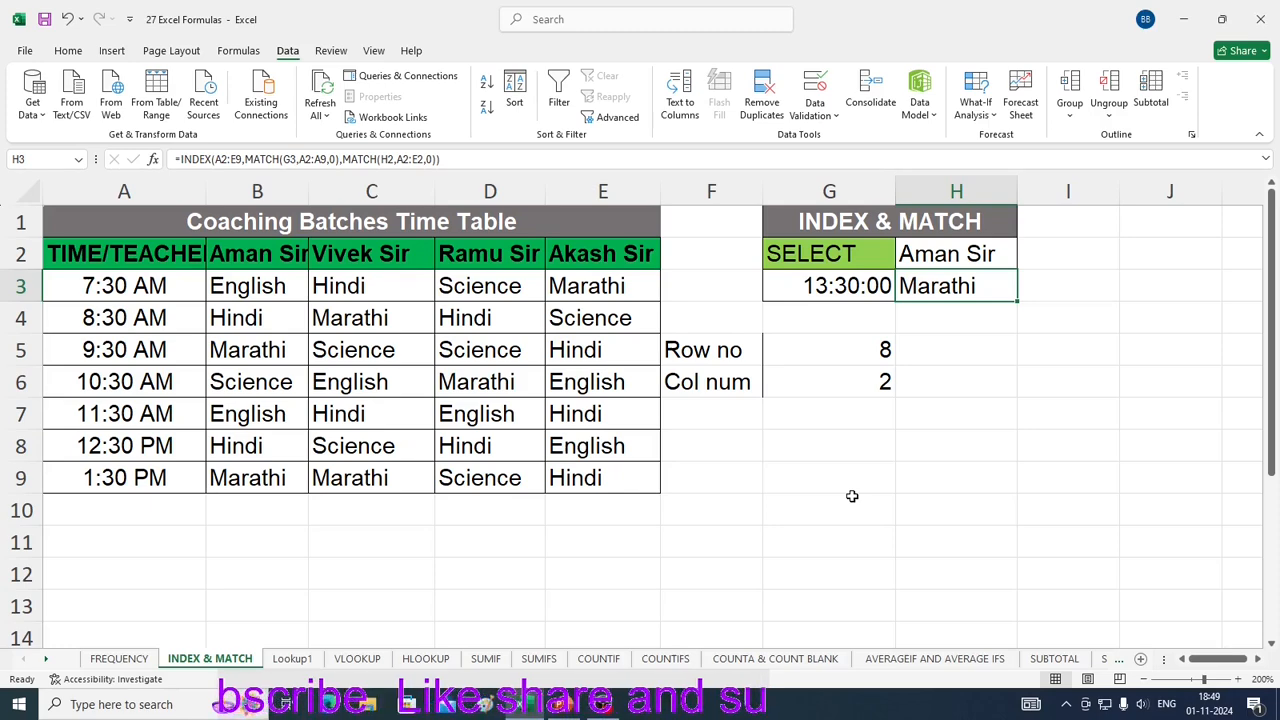
Step: Open the Lookup1 sheet and examine the payroll table, the lookup name in K2 and the LOOKUP formula in L2
click(292, 659)
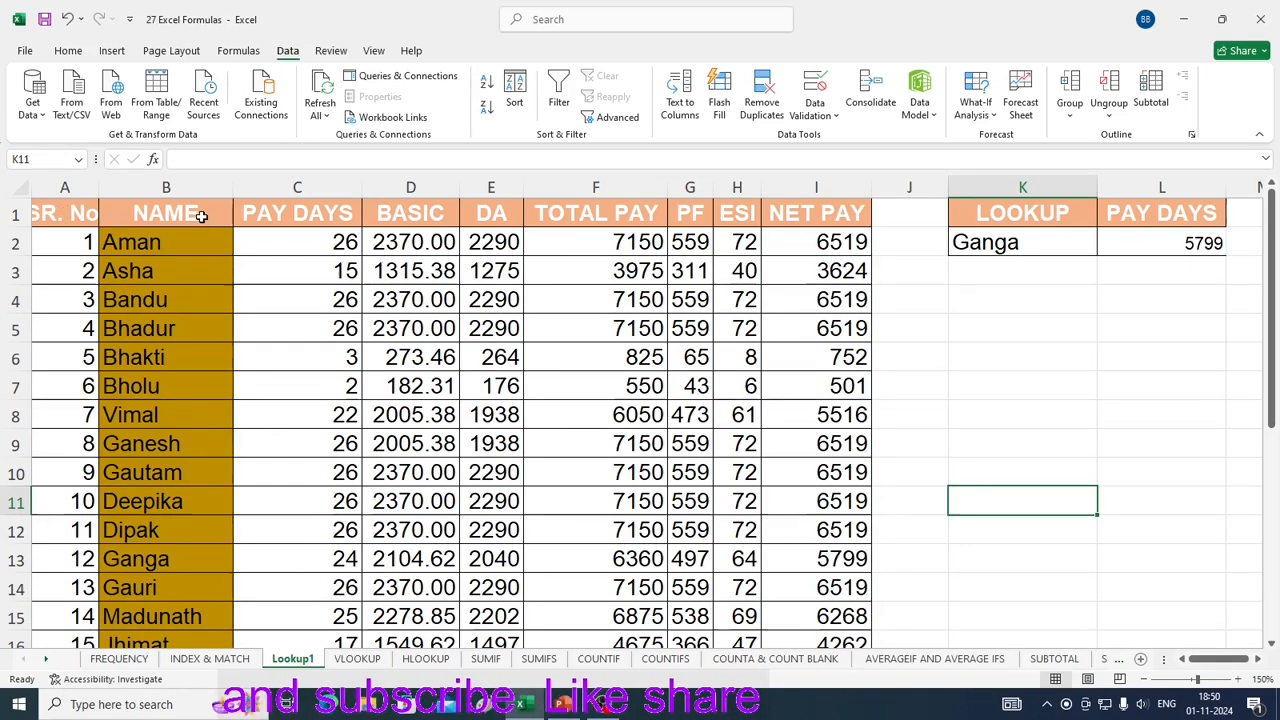
scroll(201, 216, down, 4)
scroll(200, 214, up, 4)
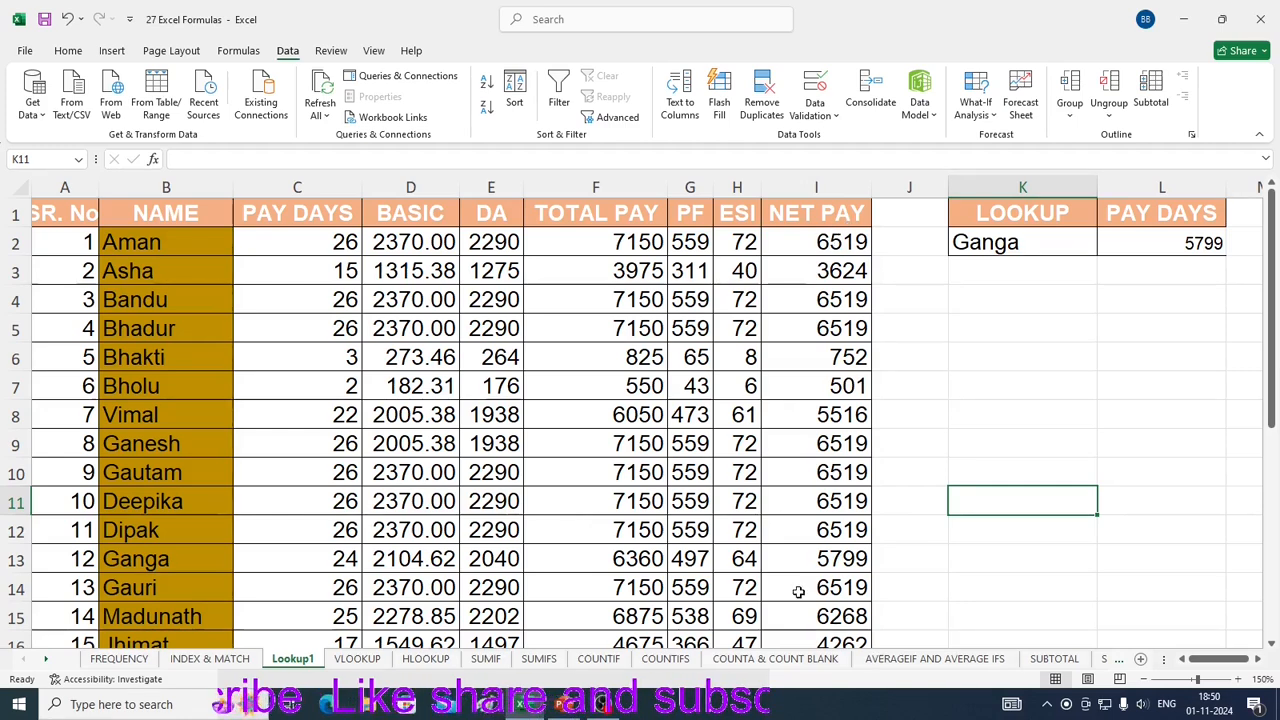
scroll(723, 351, right, 2)
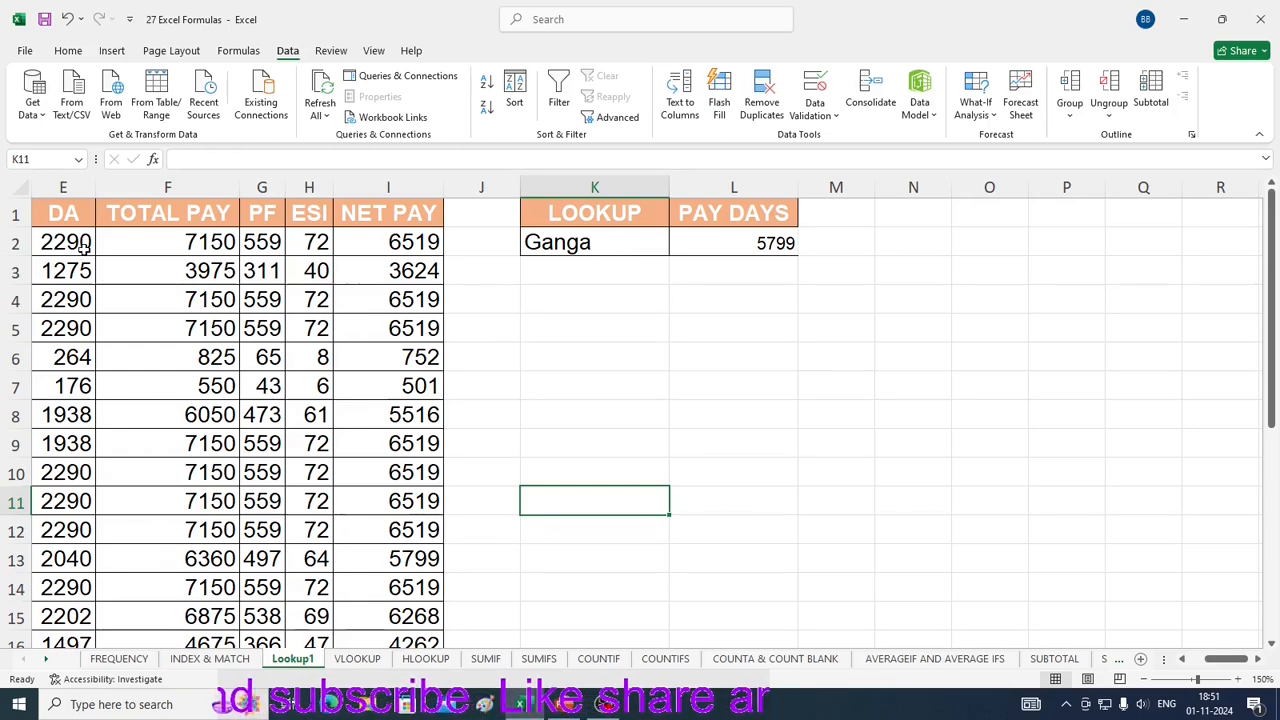
scroll(96, 355, down, 4)
scroll(95, 370, up, 2)
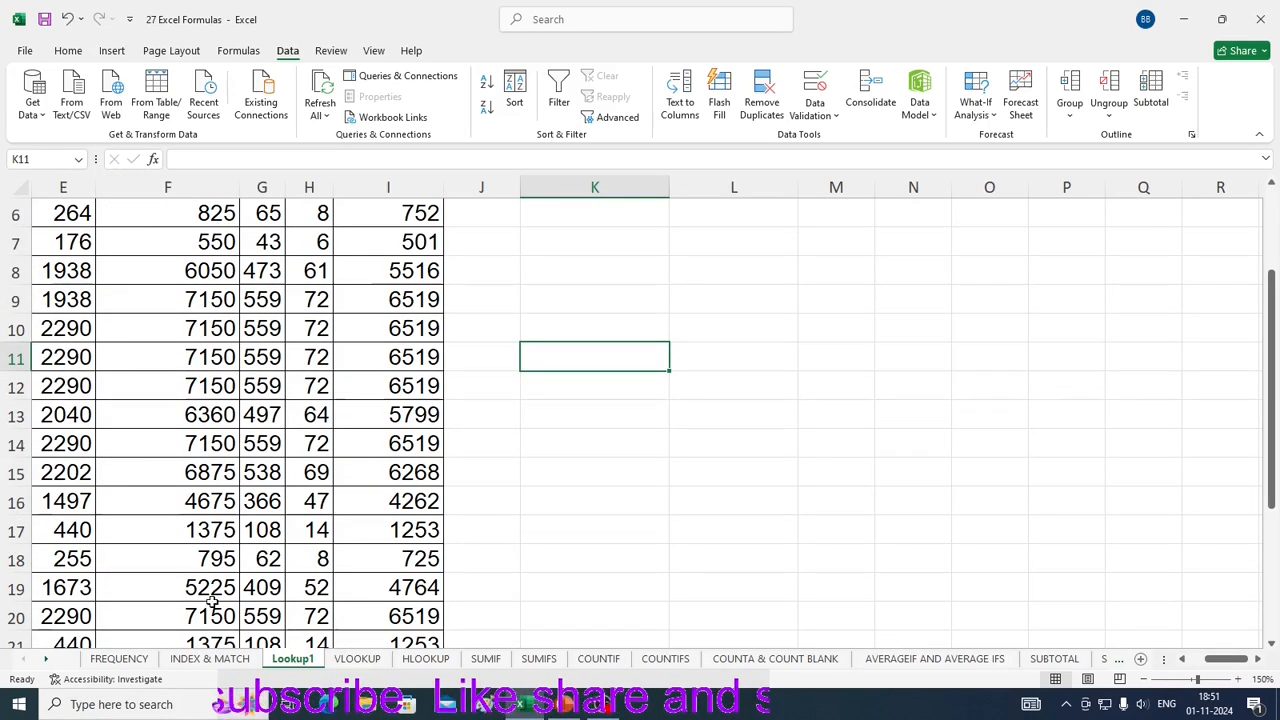
scroll(230, 472, down, 3)
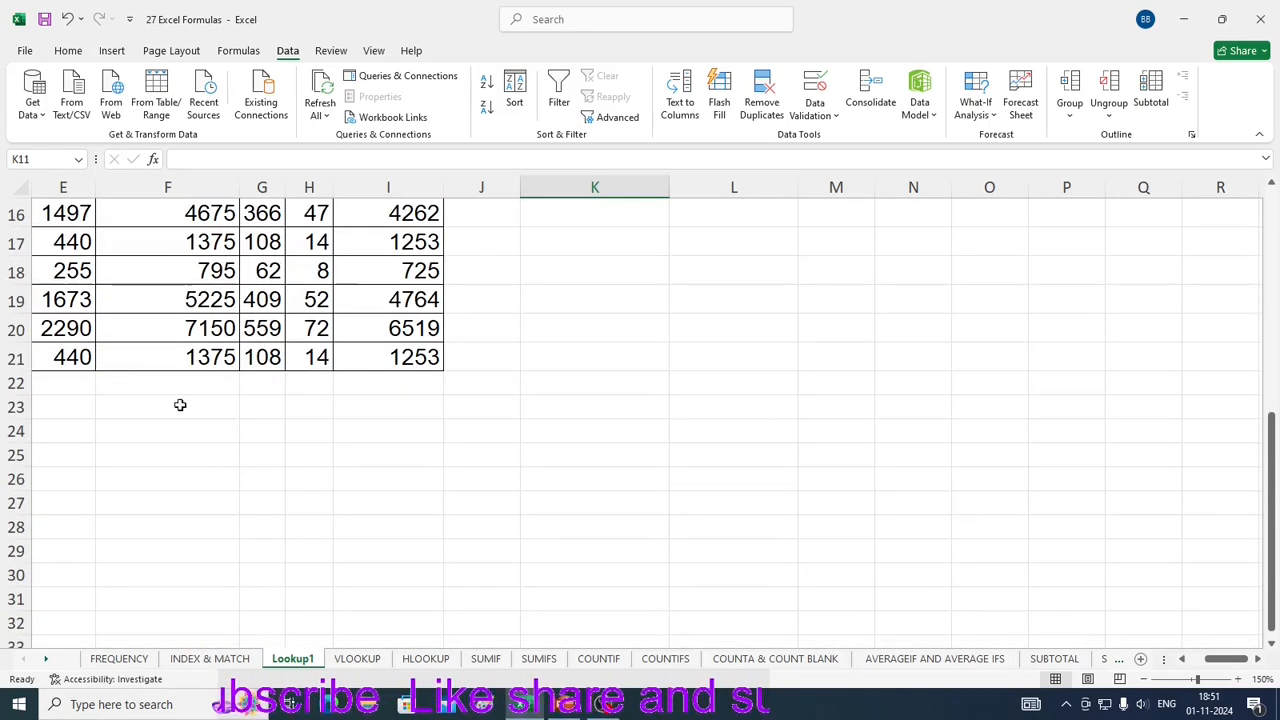
scroll(231, 357, up, 4)
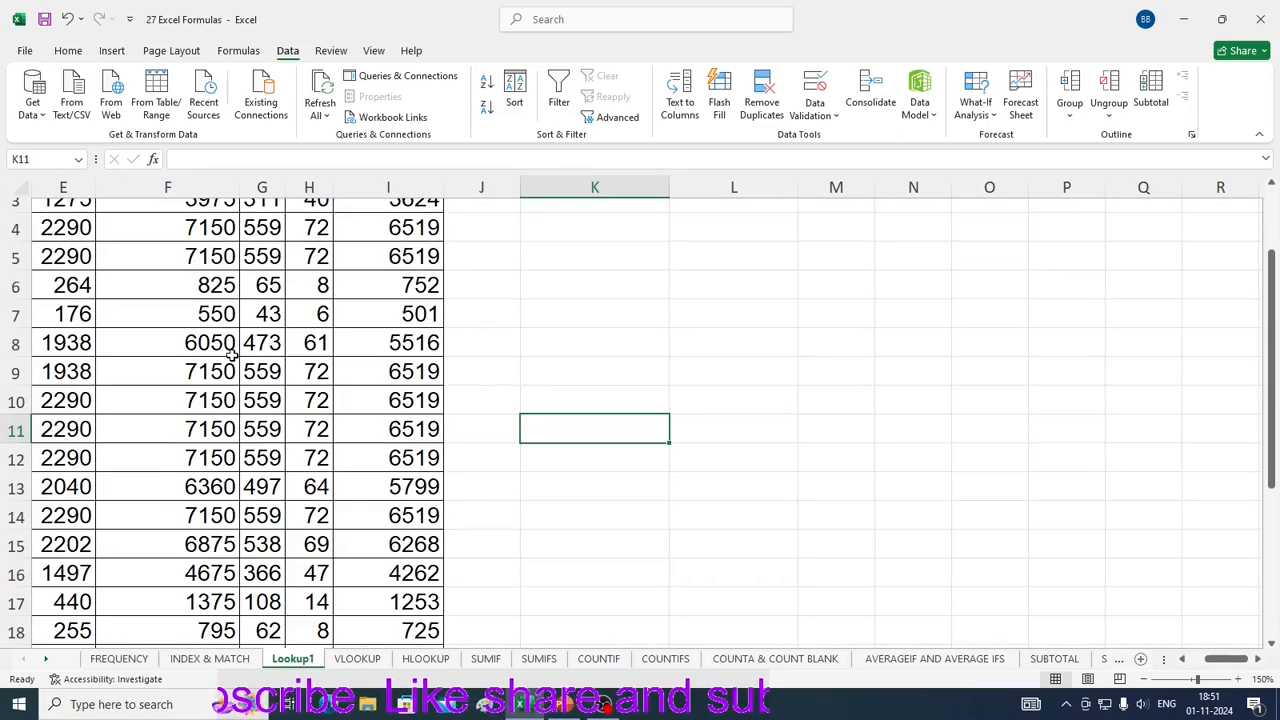
scroll(231, 355, up, 1)
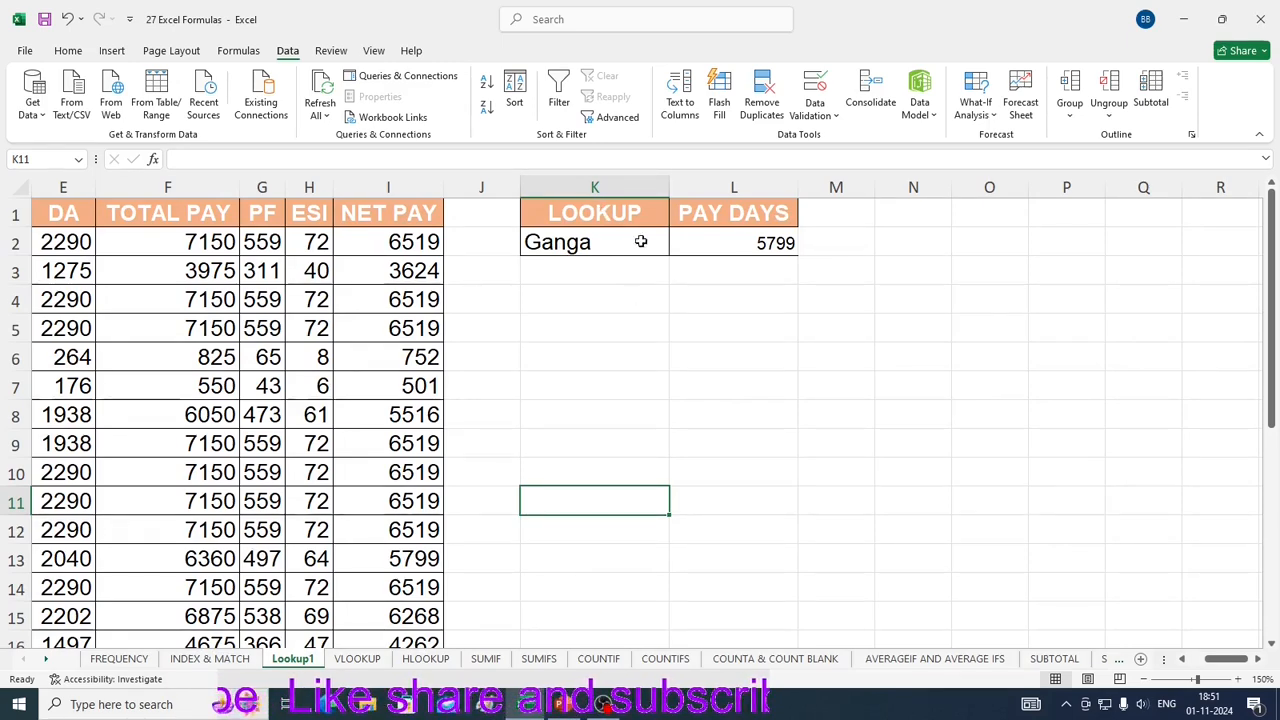
click(601, 242)
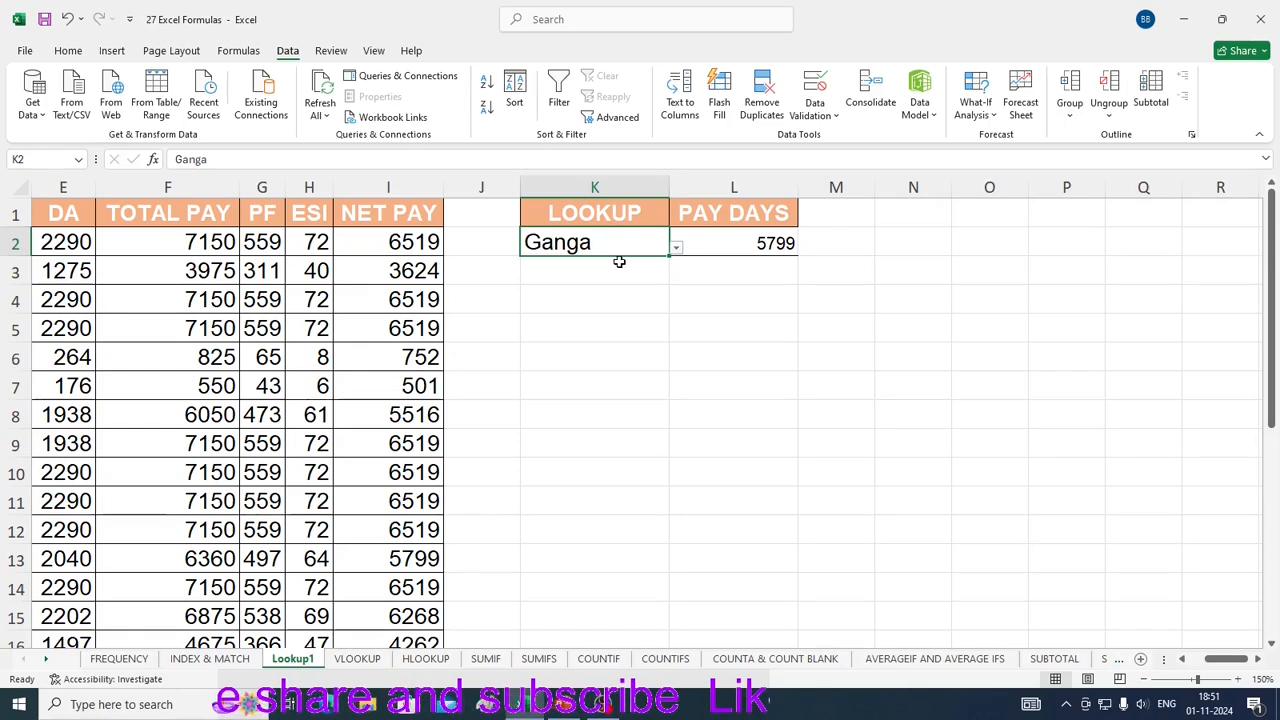
click(720, 248)
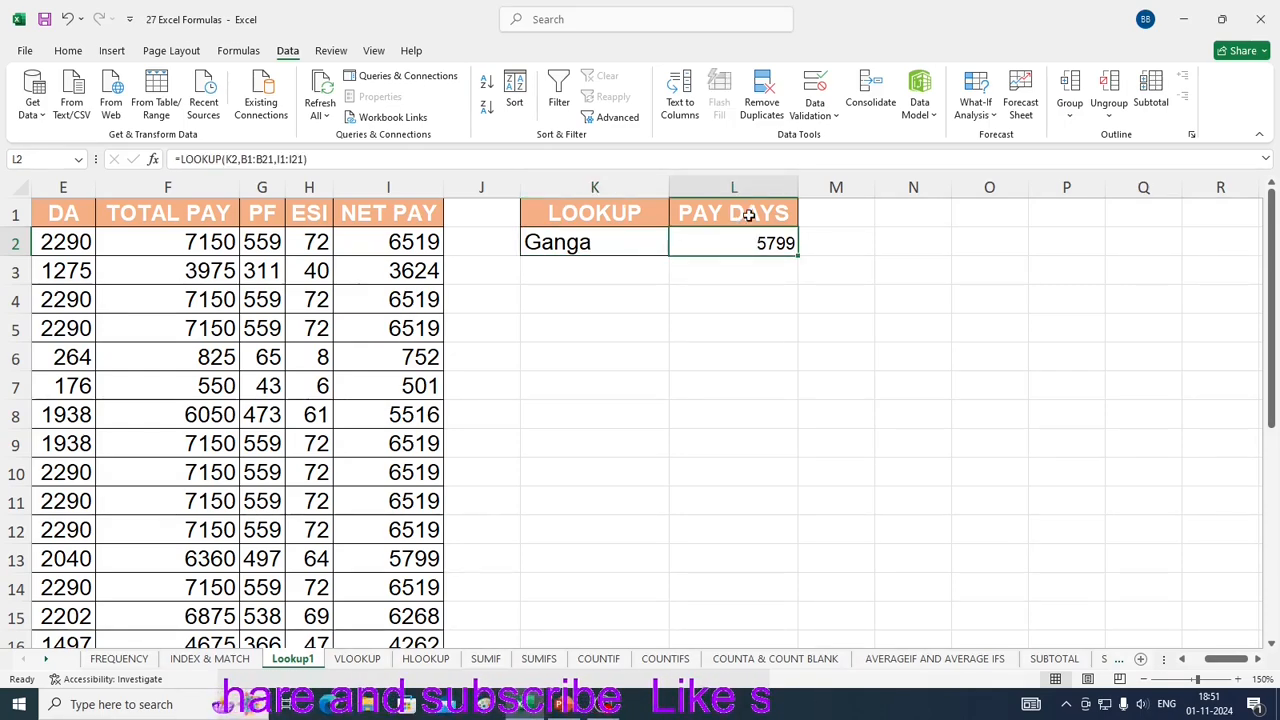
Step: Examine the heading choices available in cell L1 and the employee names available in cell K2
click(734, 214)
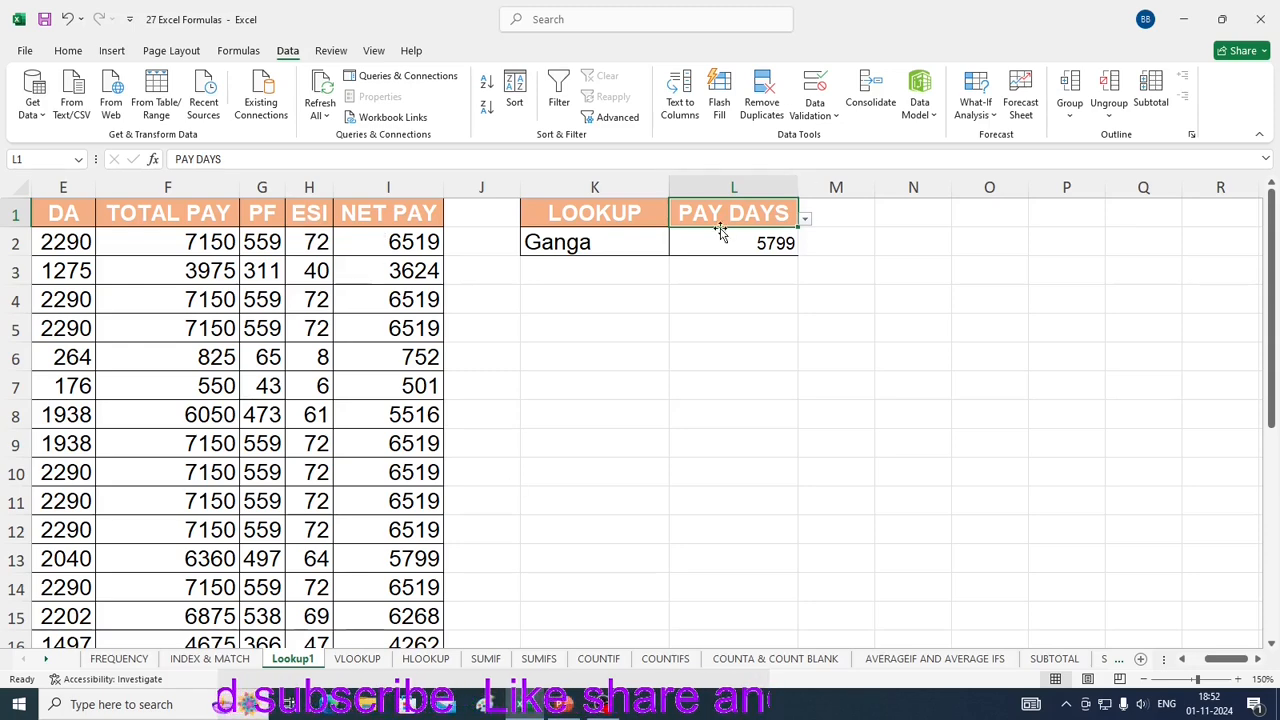
click(805, 219)
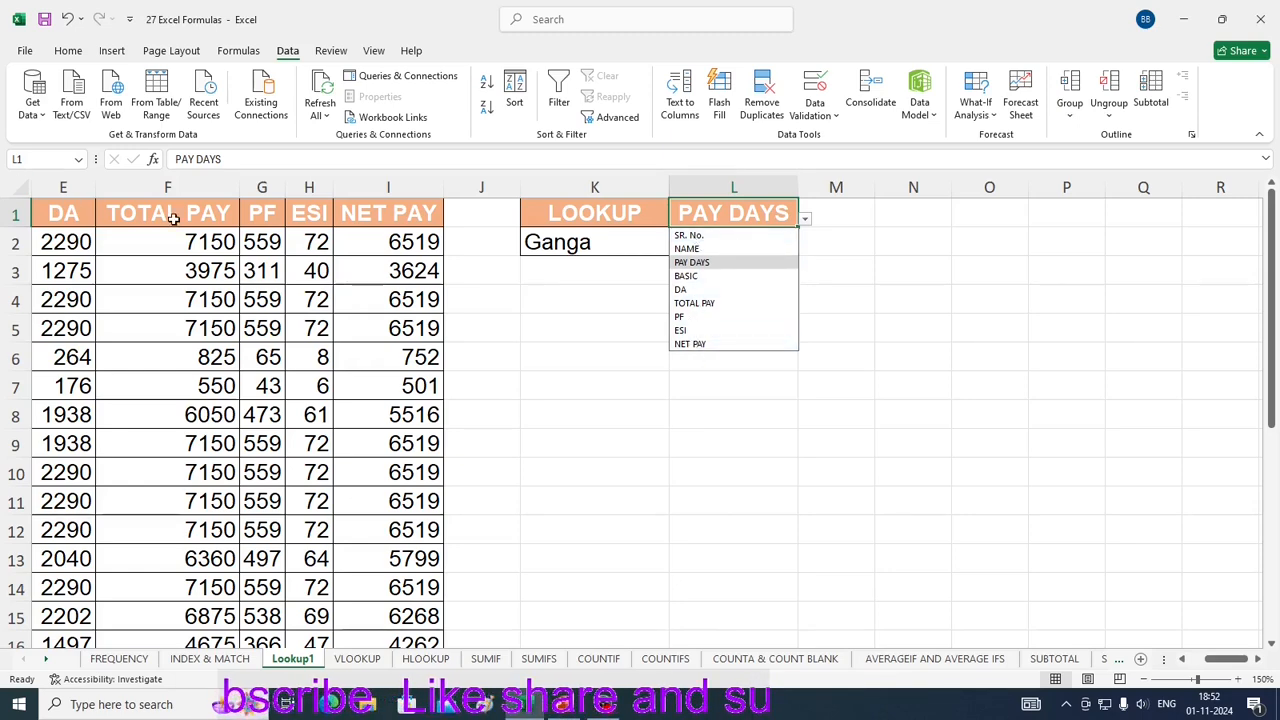
click(806, 220)
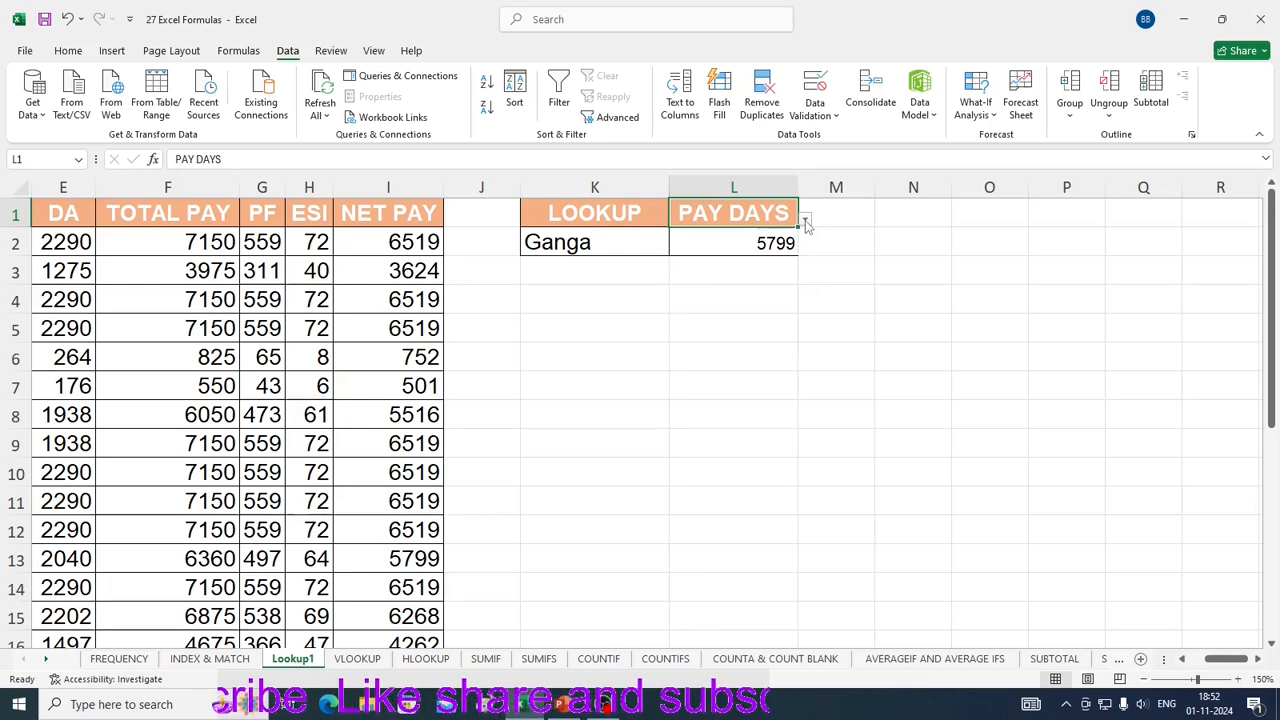
click(565, 248)
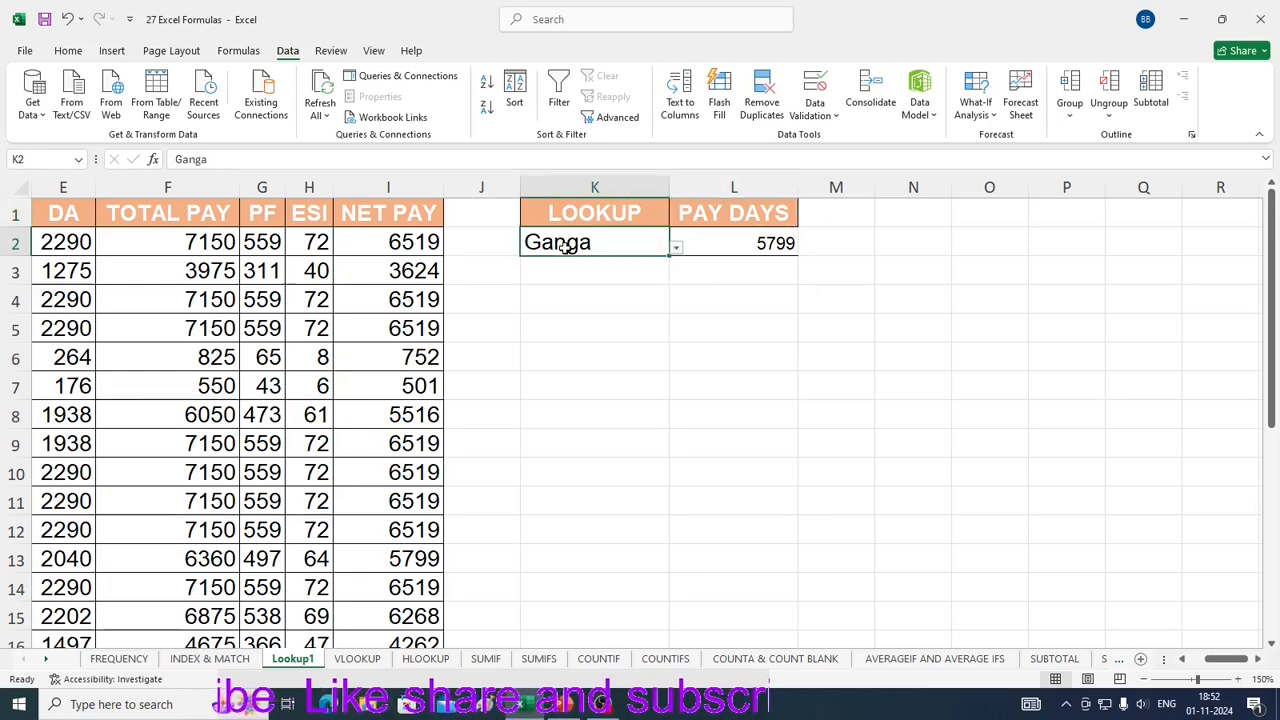
click(676, 248)
scroll(572, 337, down, 2)
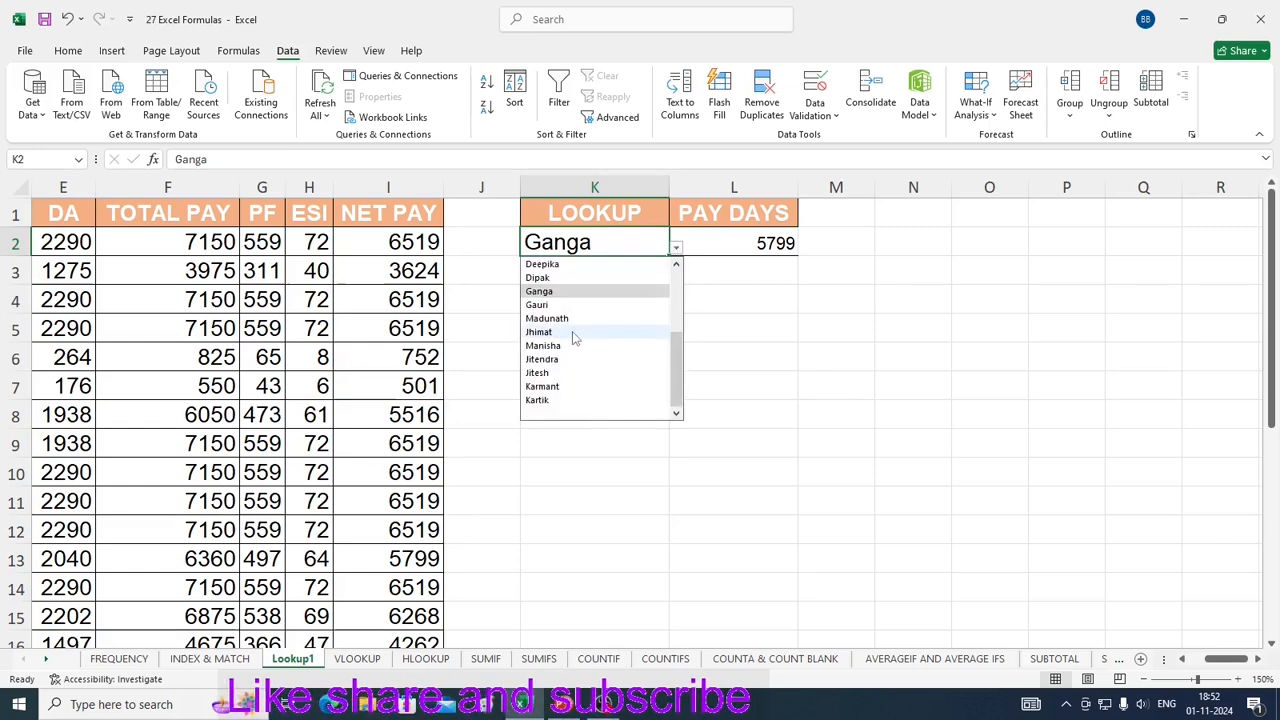
scroll(572, 335, up, 5)
click(733, 386)
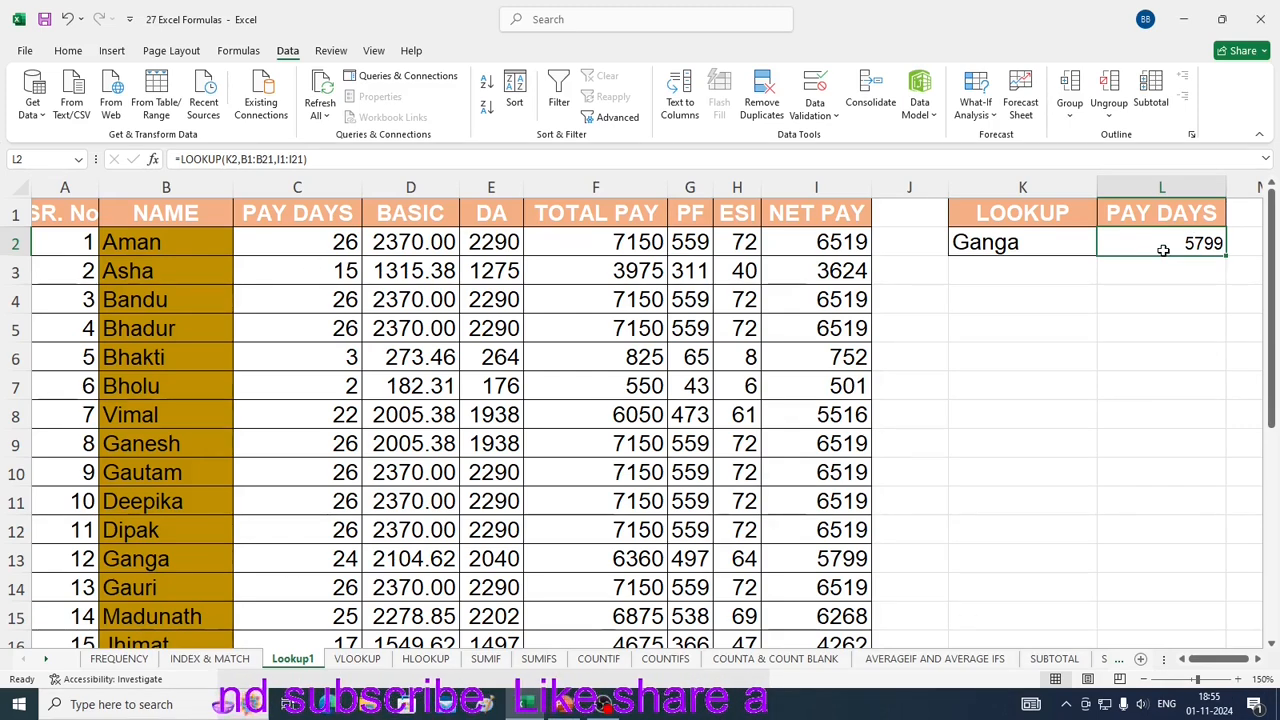
Step: Replace the formula in L2 with =LOOKUP(K2,B2:B21,C2:C21) to return the pay days for the selected name
key(Delete)
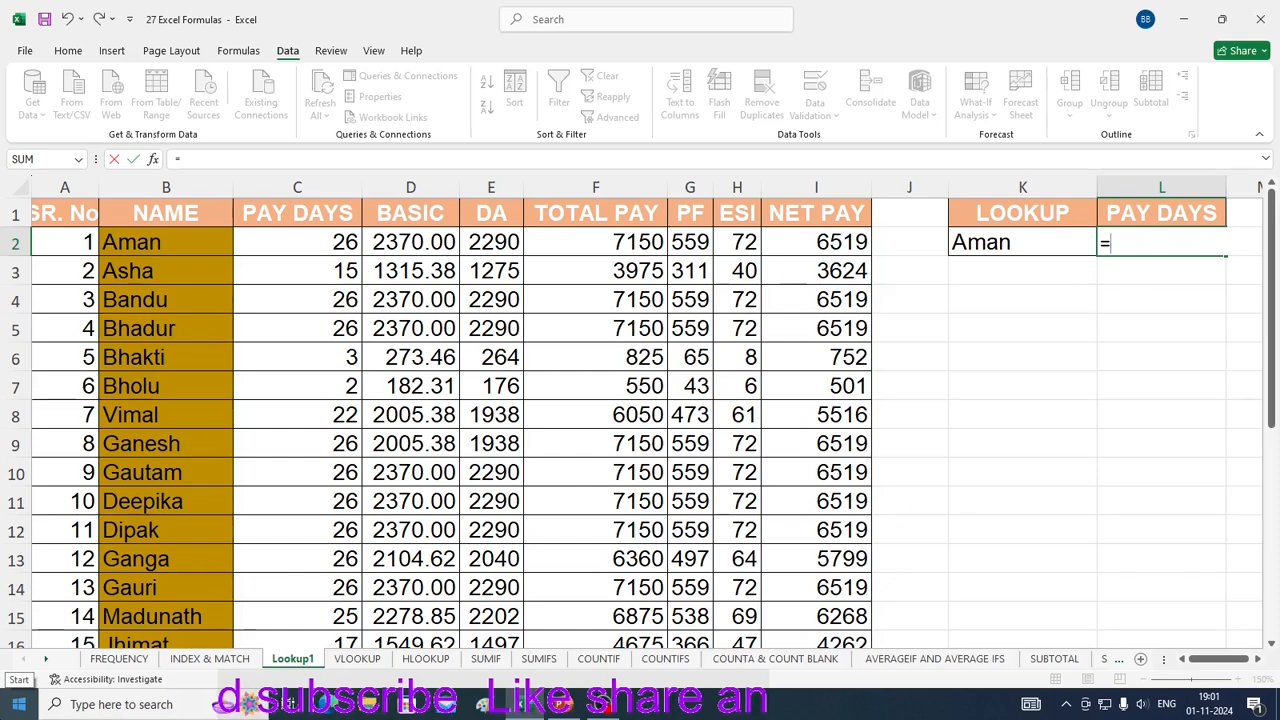
text(lookup)
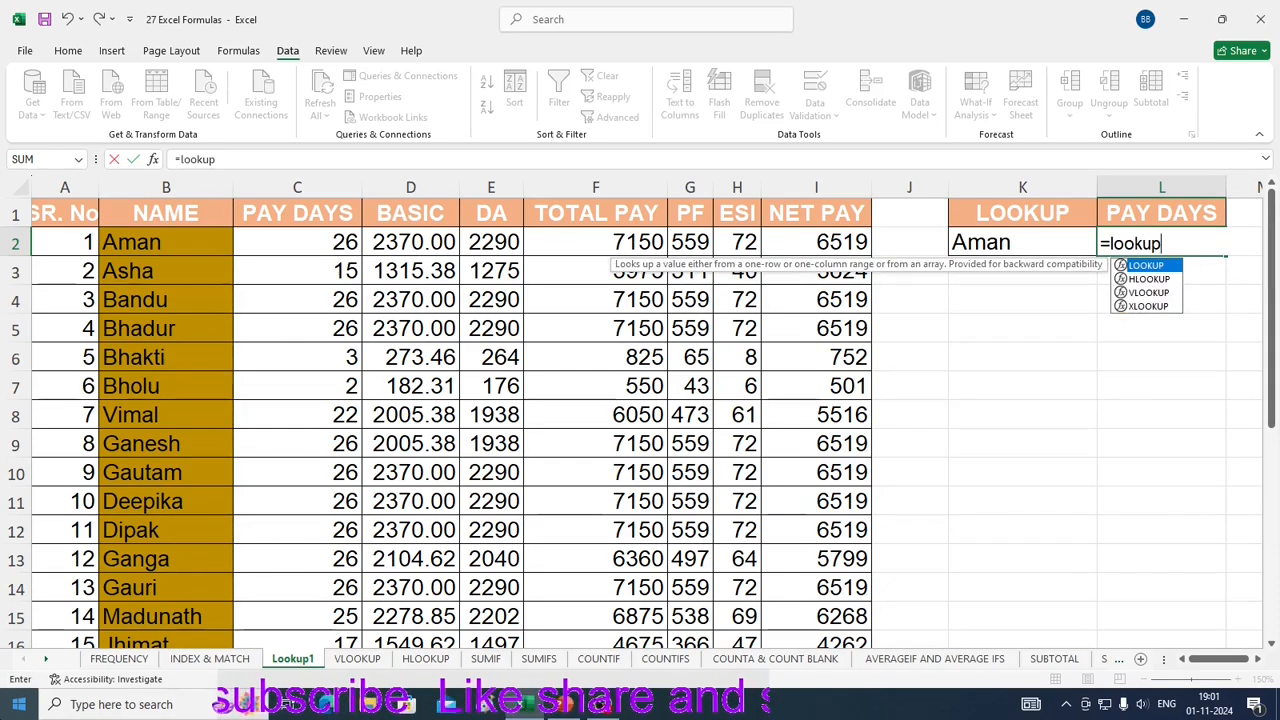
key(Tab)
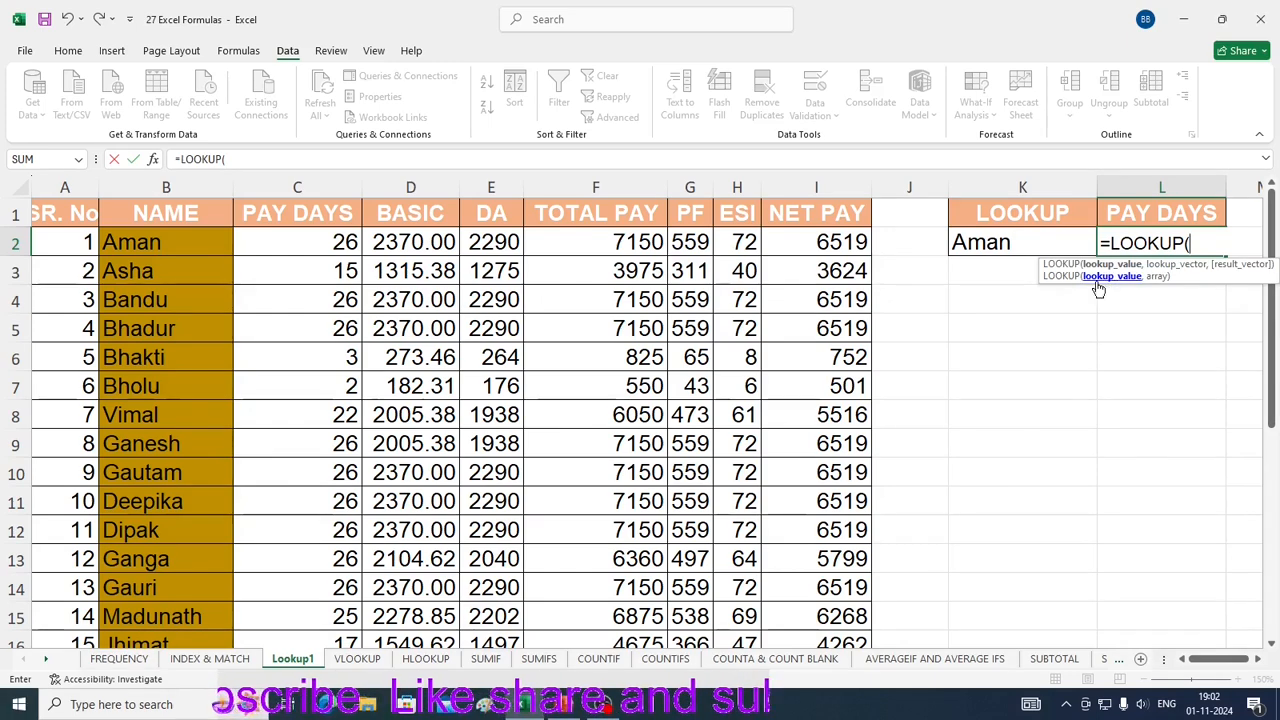
click(1008, 241)
text(,)
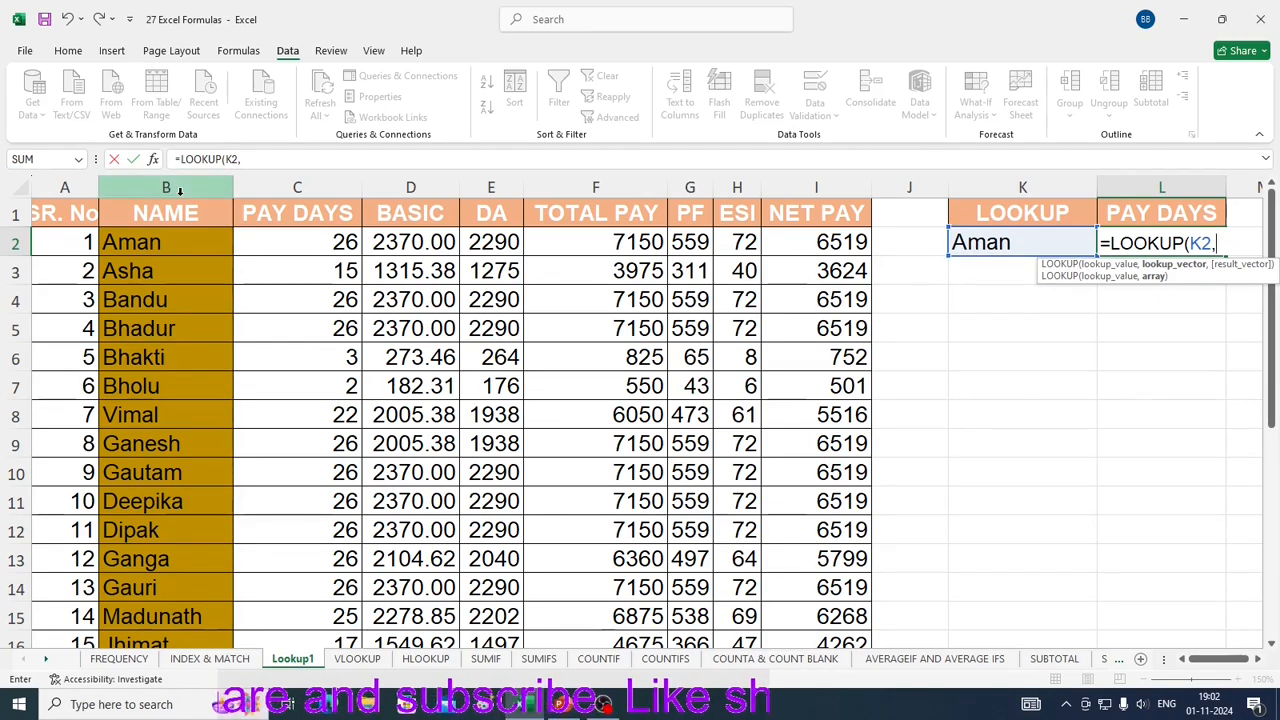
click(179, 242)
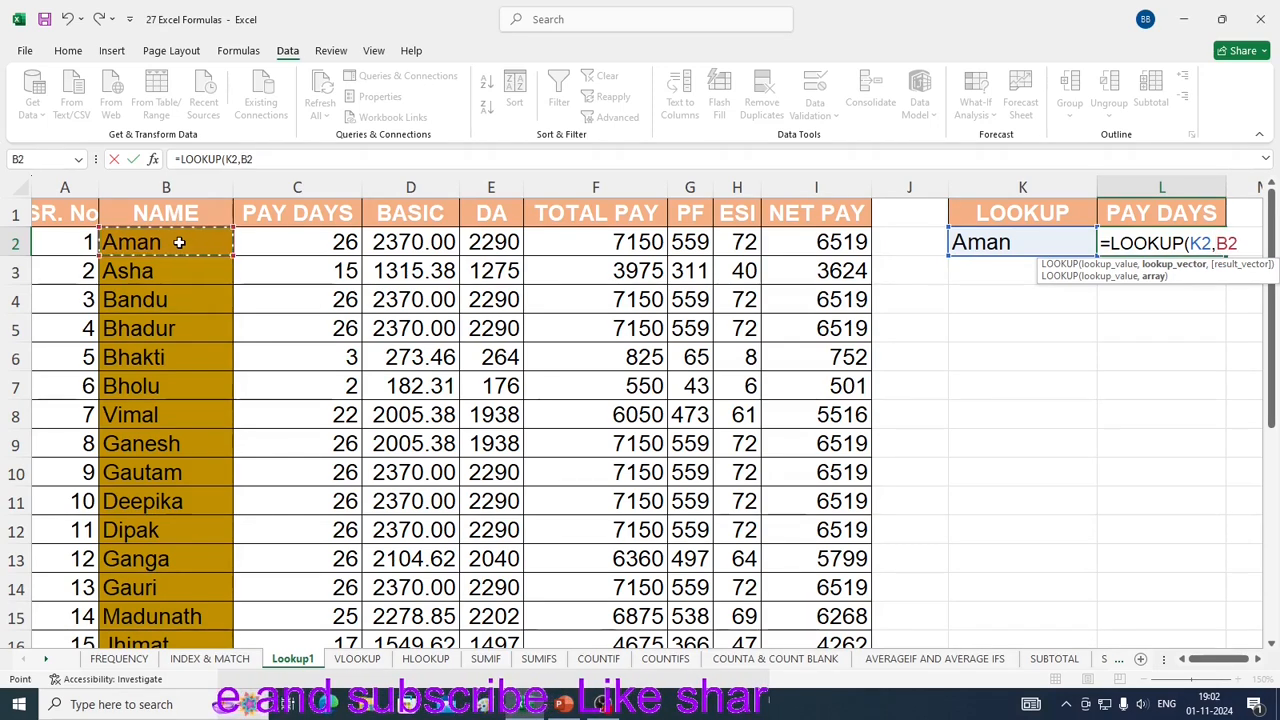
drag(179, 242, 185, 590)
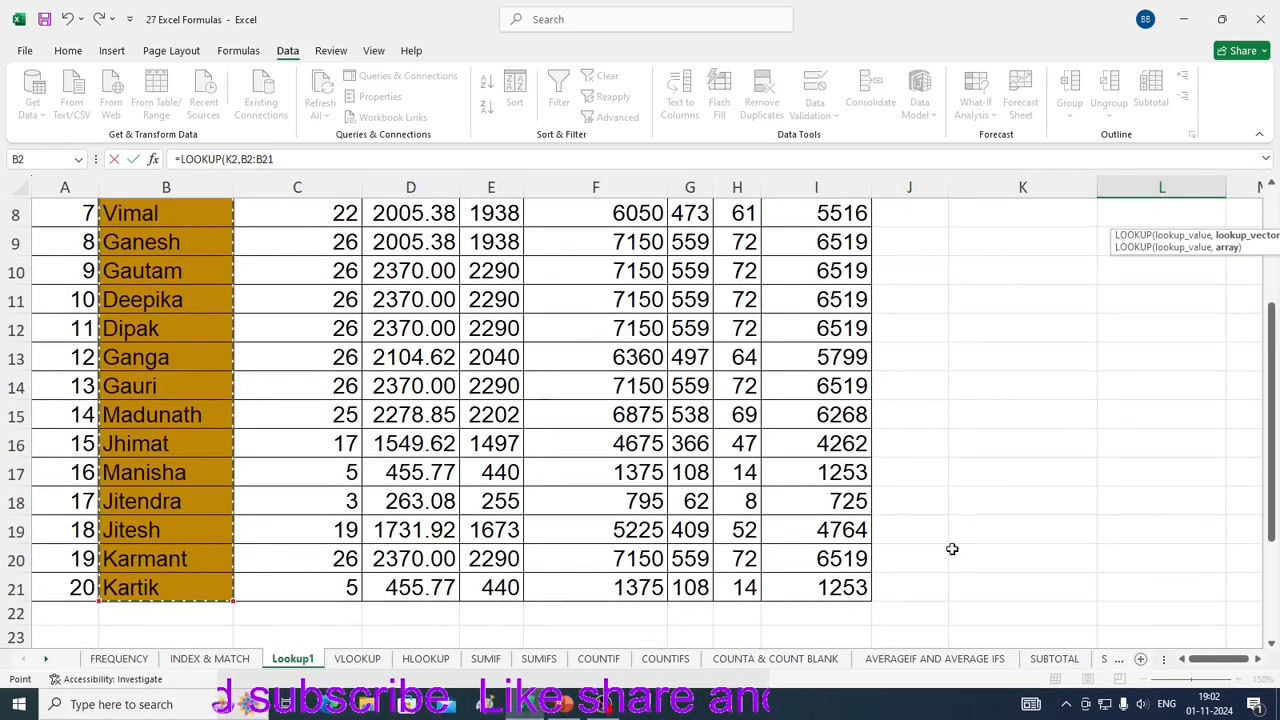
text(,)
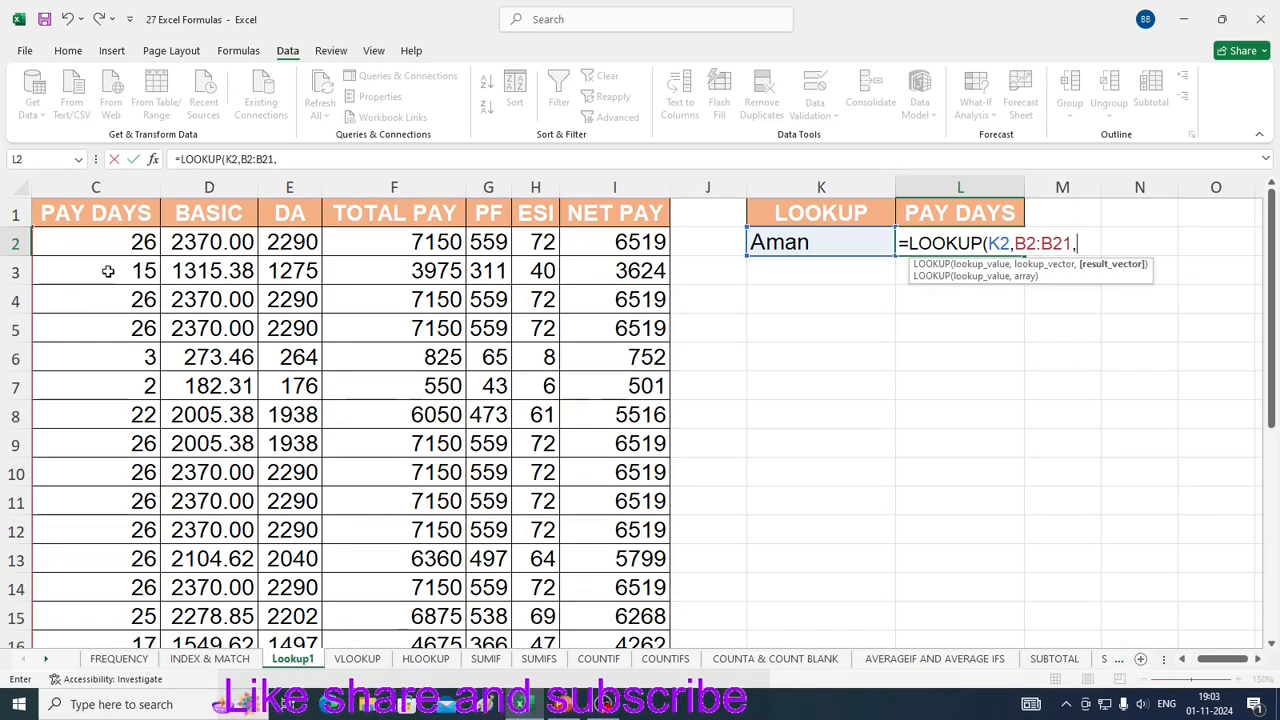
click(111, 238)
drag(111, 238, 443, 665)
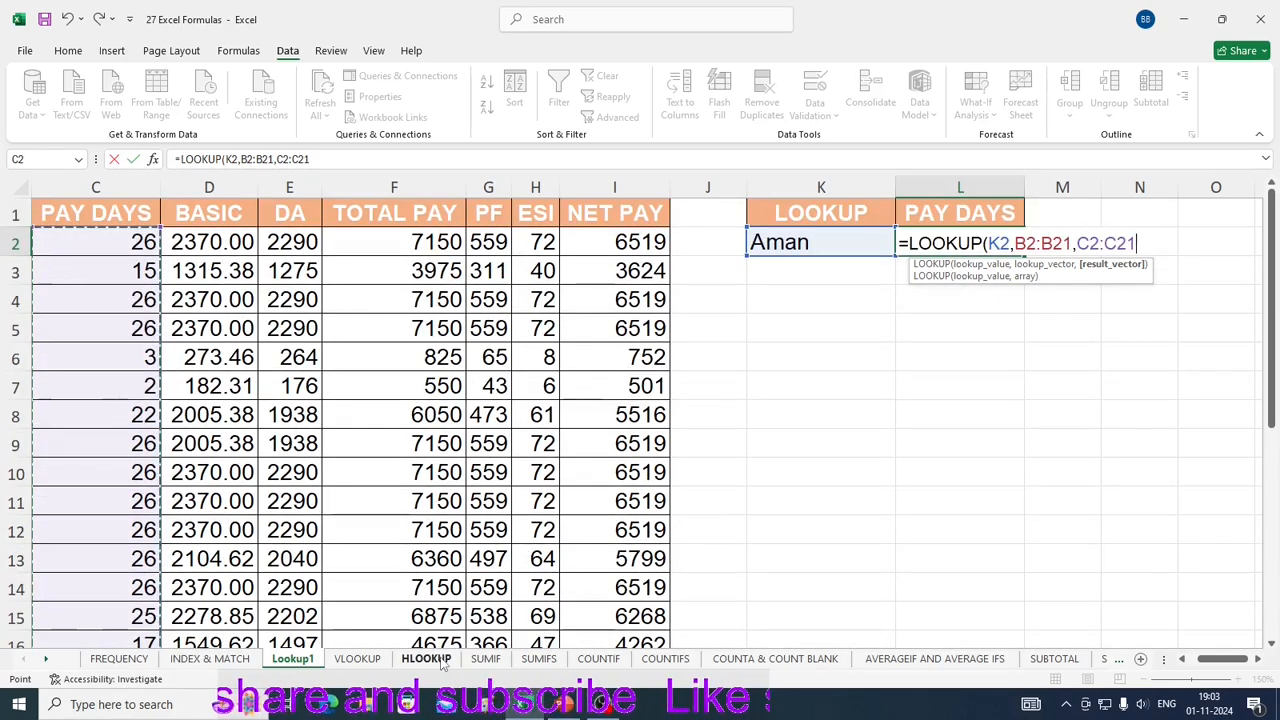
text())
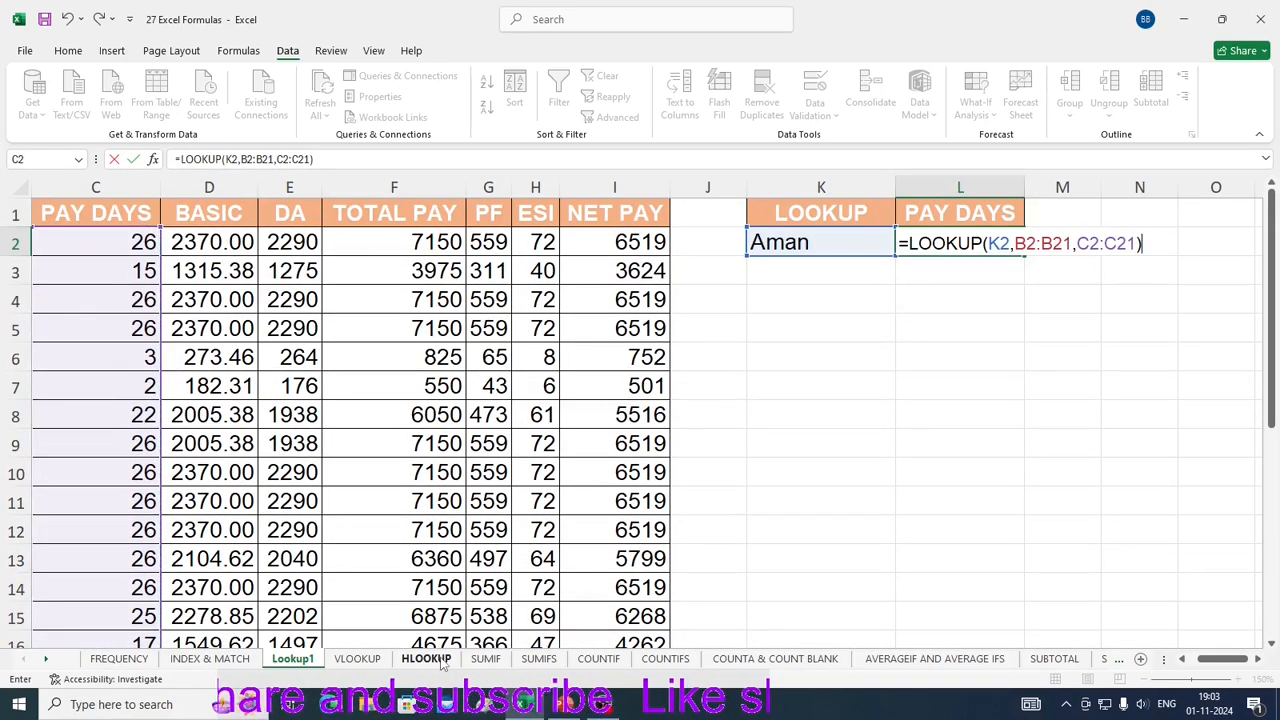
key(Return)
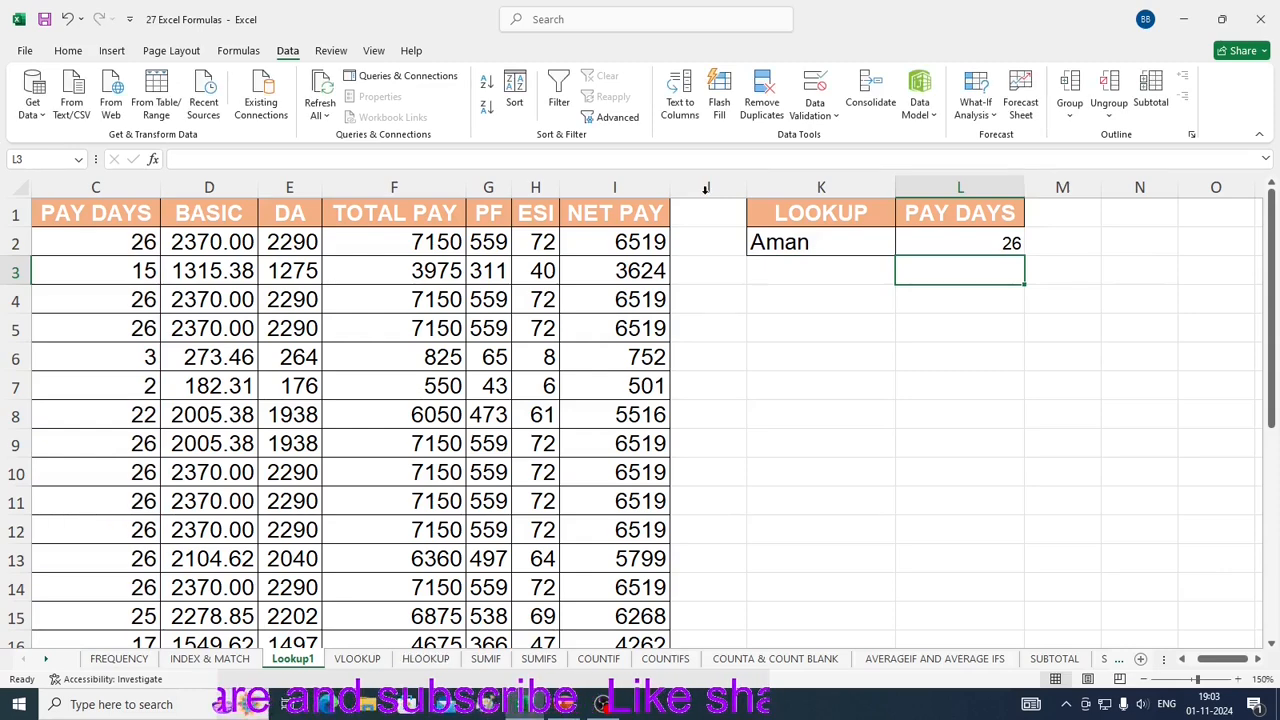
Step: Check the LOOKUP formula in L2 and compare its result with the name in B2 and pay days in C2
click(994, 240)
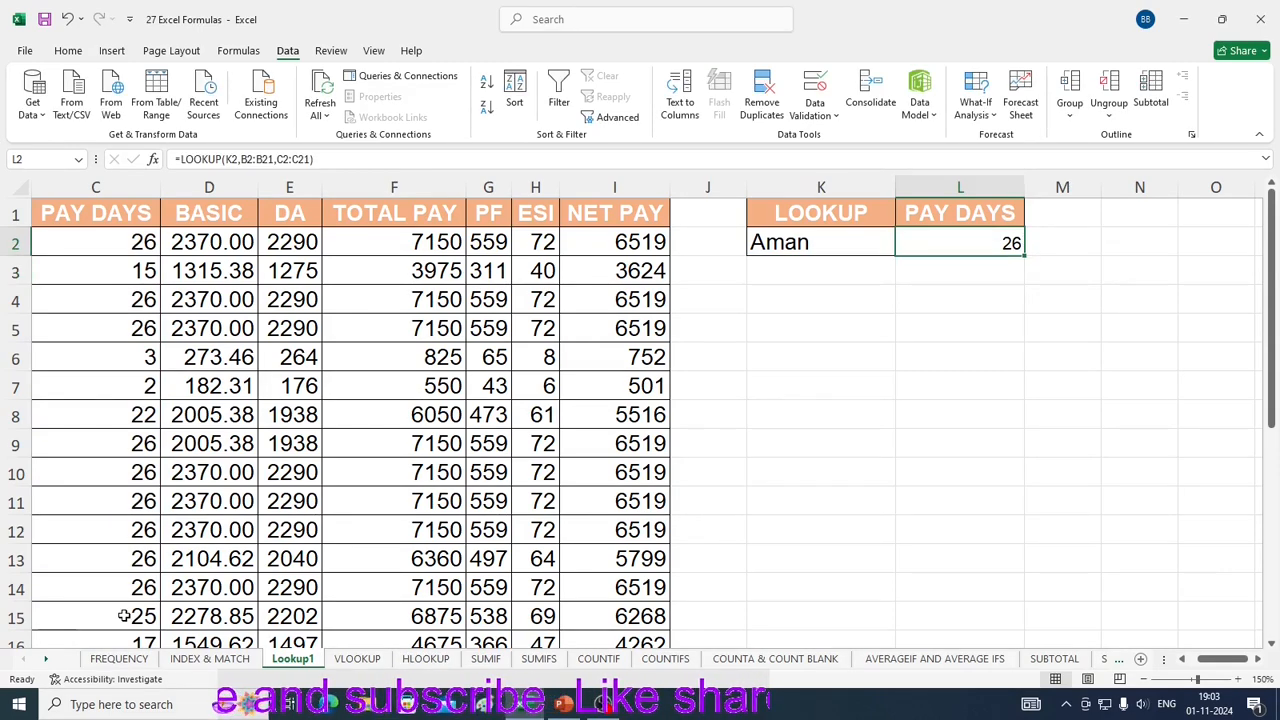
scroll(60, 560, left, 3)
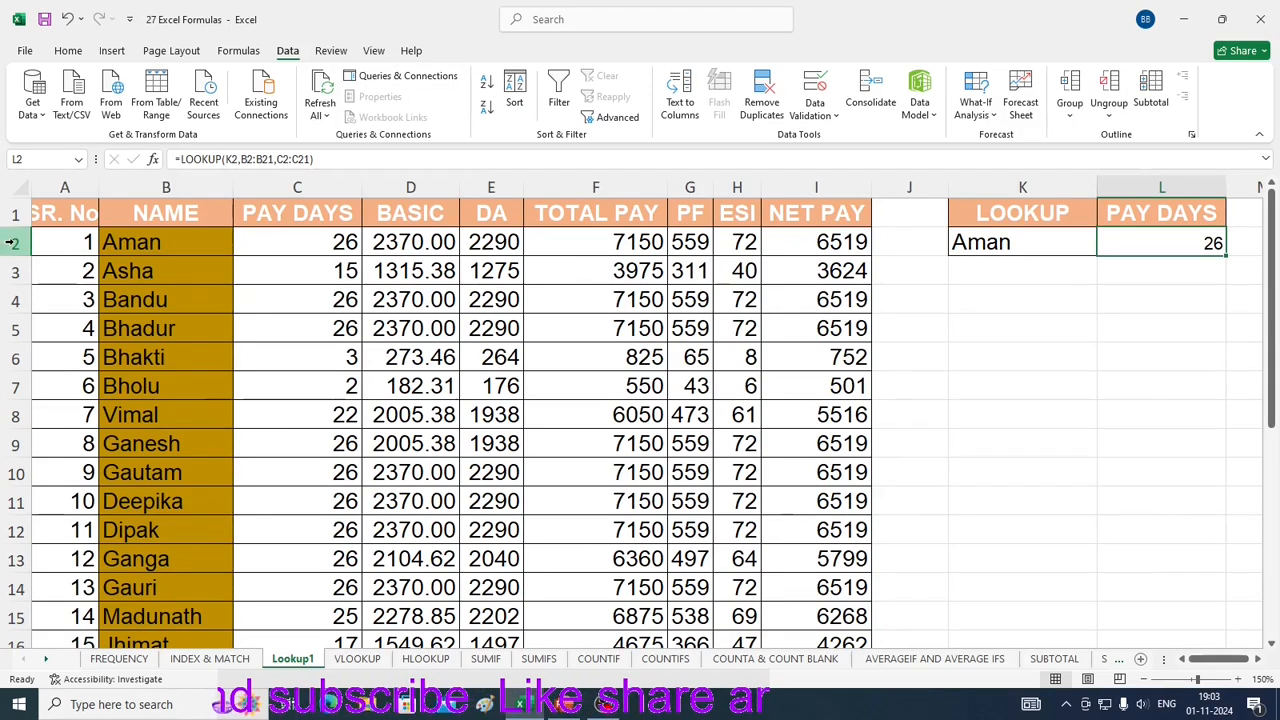
click(128, 244)
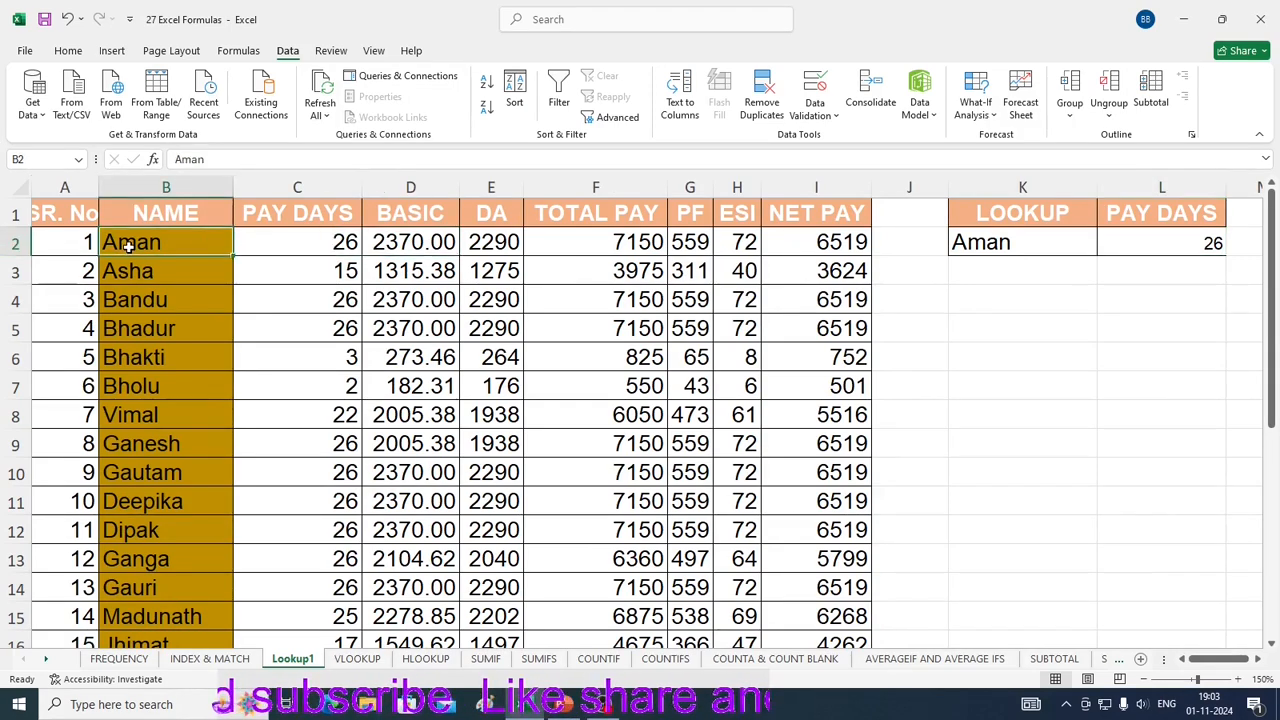
click(304, 244)
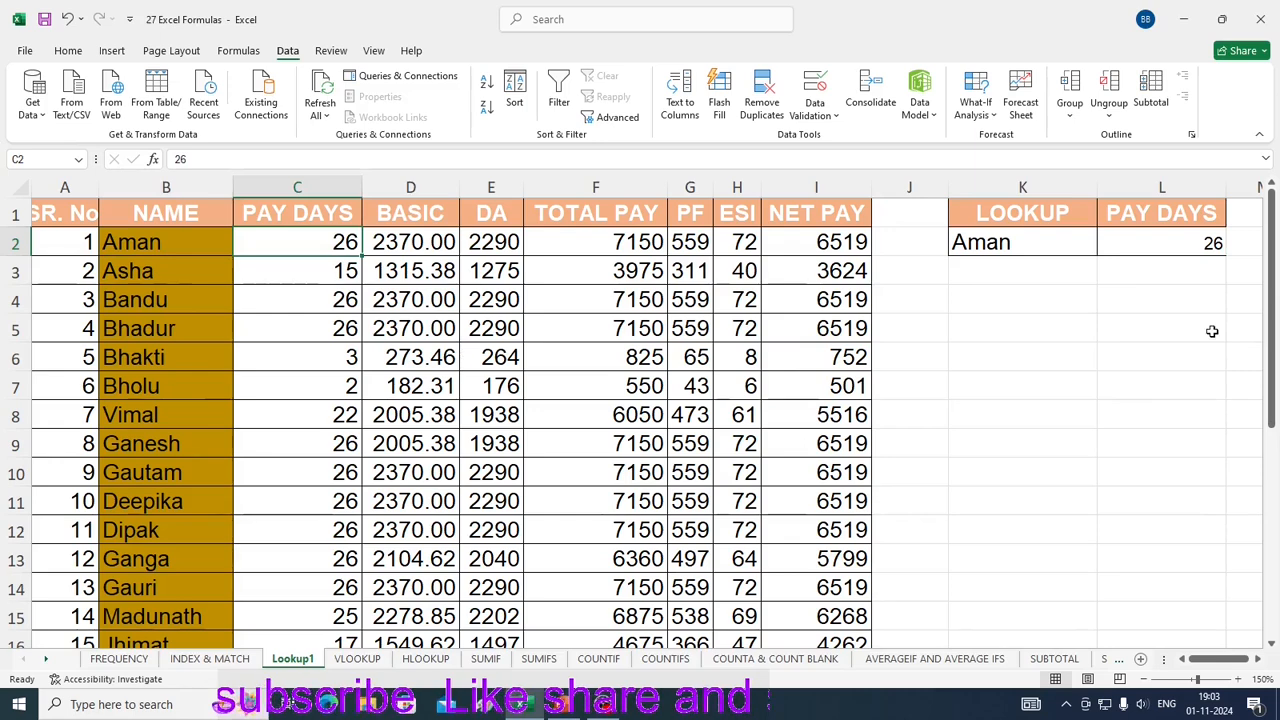
Step: Choose the employee from table row 6 in cell K2 and locate the matching name in B6
click(1022, 243)
click(1104, 247)
click(967, 328)
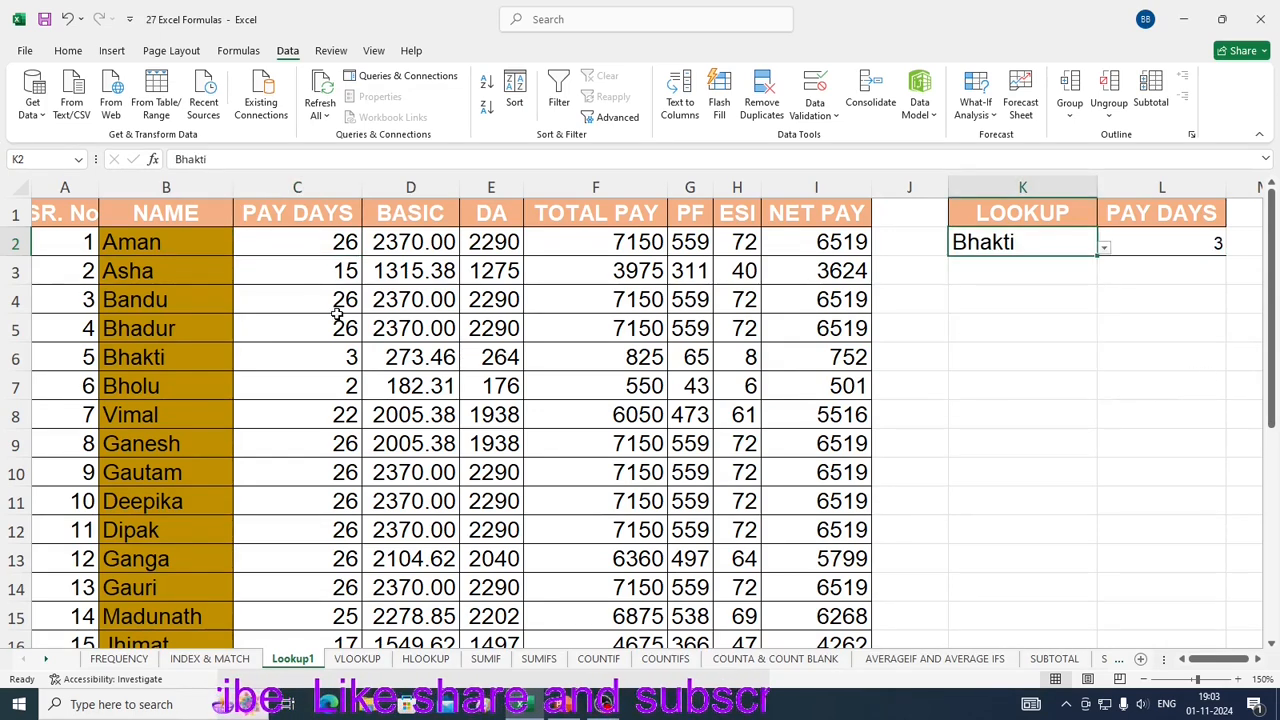
click(133, 364)
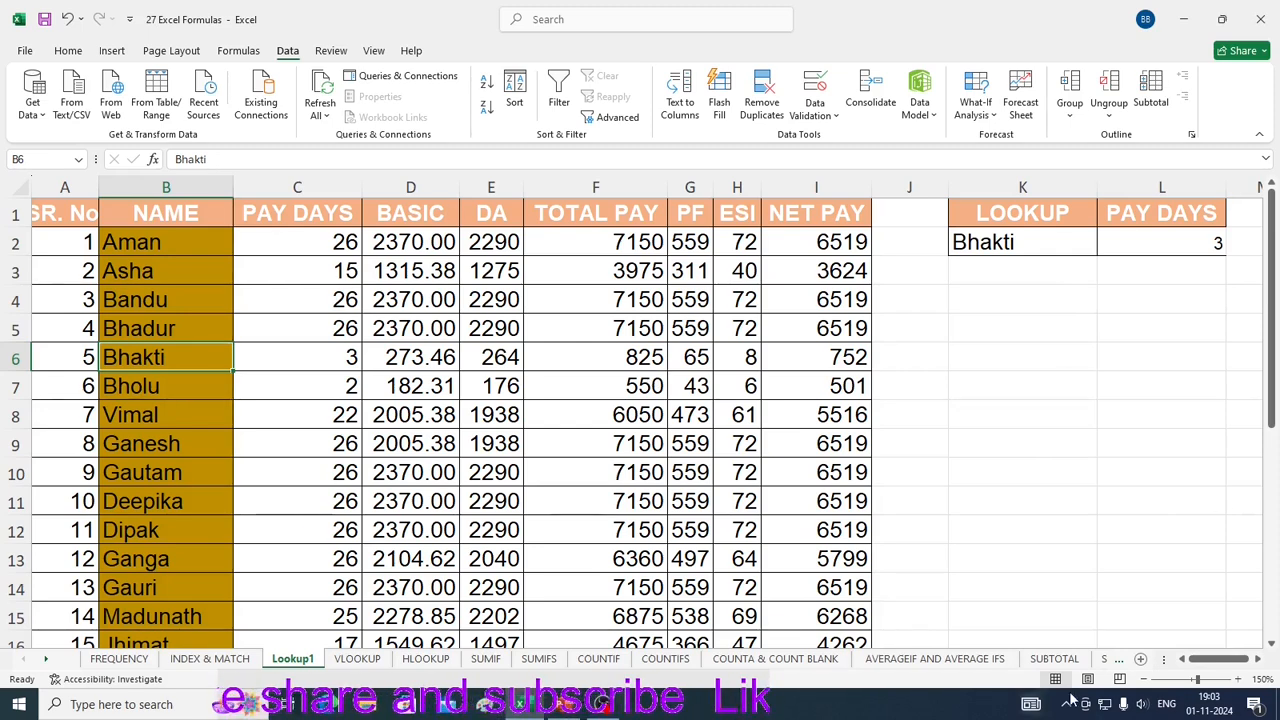
Step: Set the result heading in cell L1 to NET PAY, matching the heading of column I
click(798, 218)
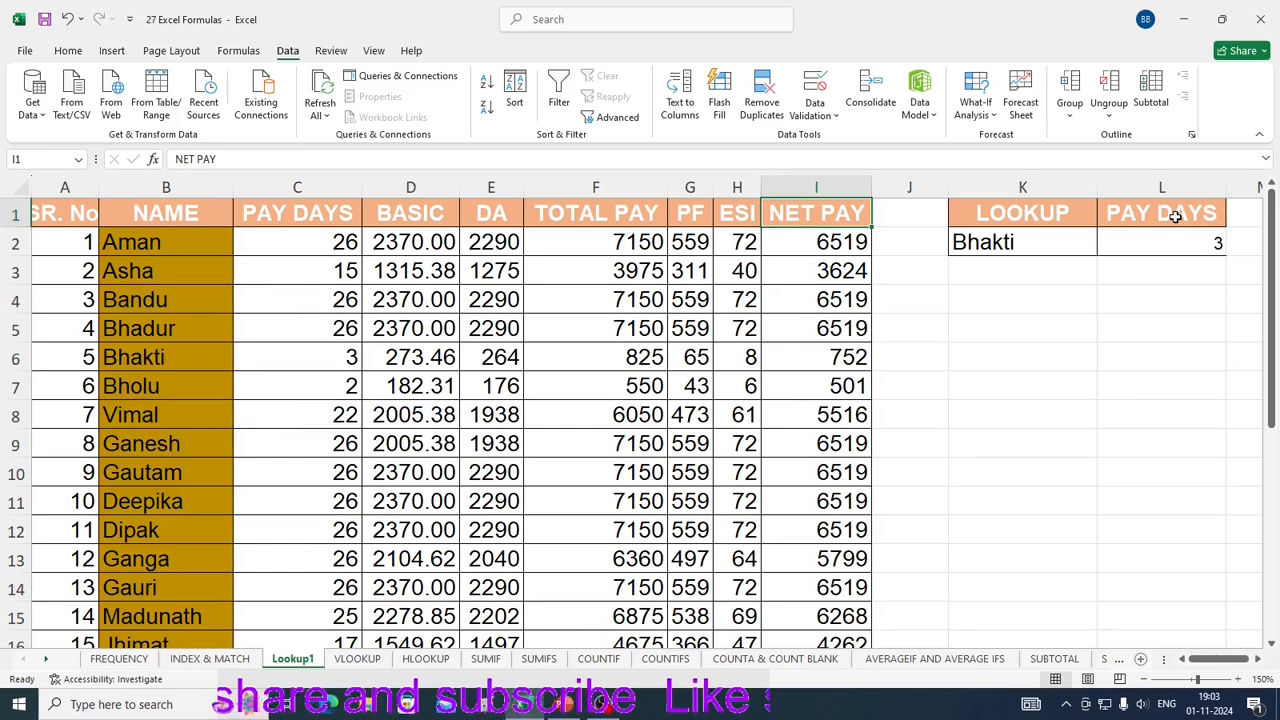
click(1178, 217)
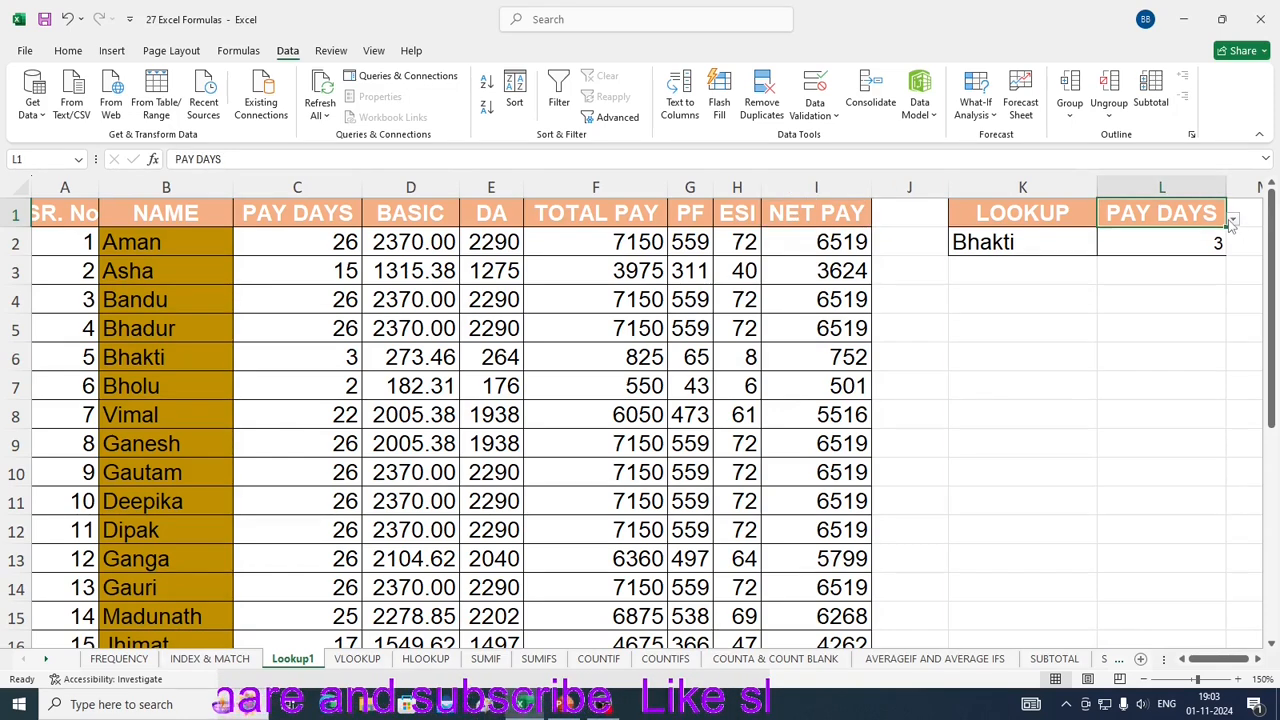
click(1233, 219)
click(1130, 344)
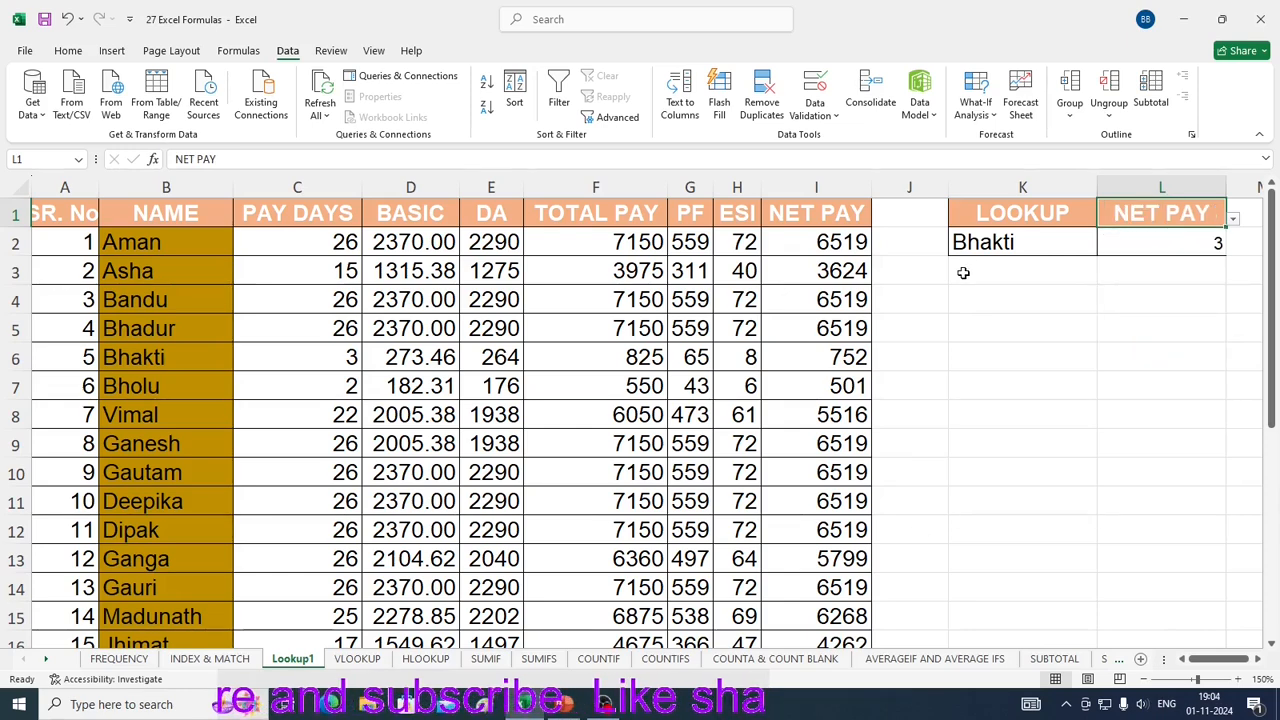
Step: Change the LOOKUP result range in L2 to I2:I21 and compare the result with net pay cell I6
click(1160, 238)
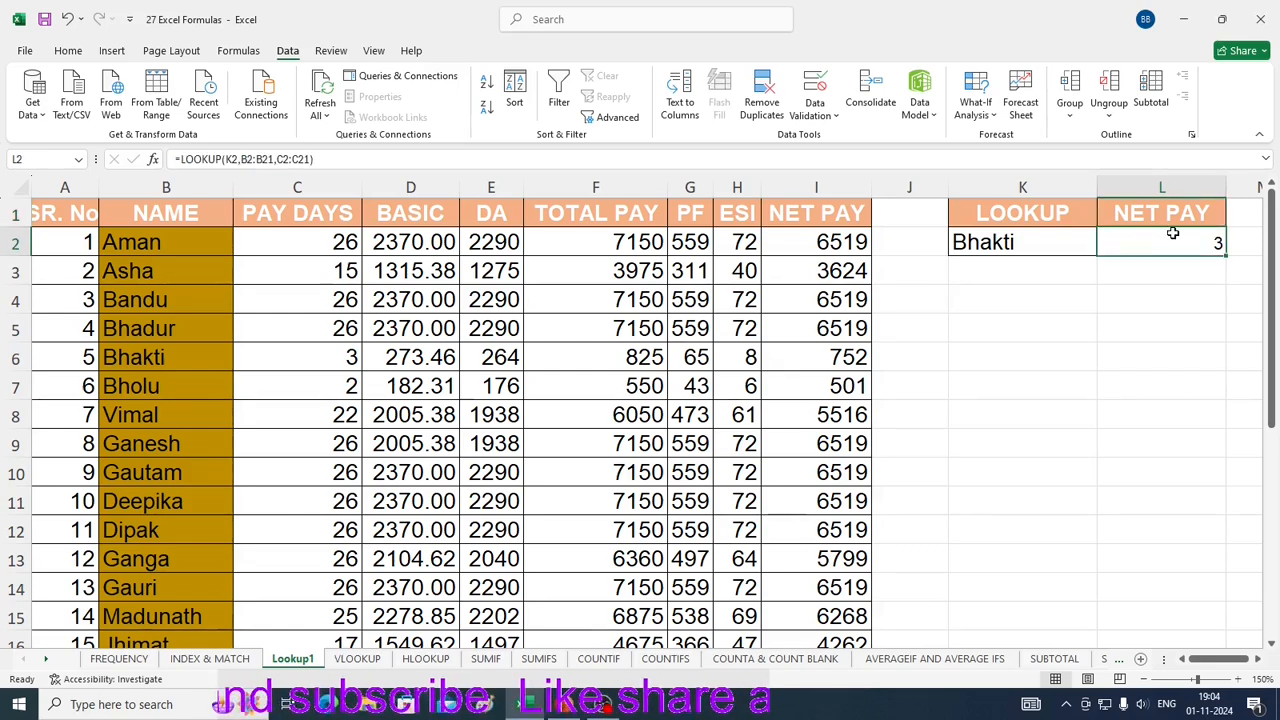
click(280, 160)
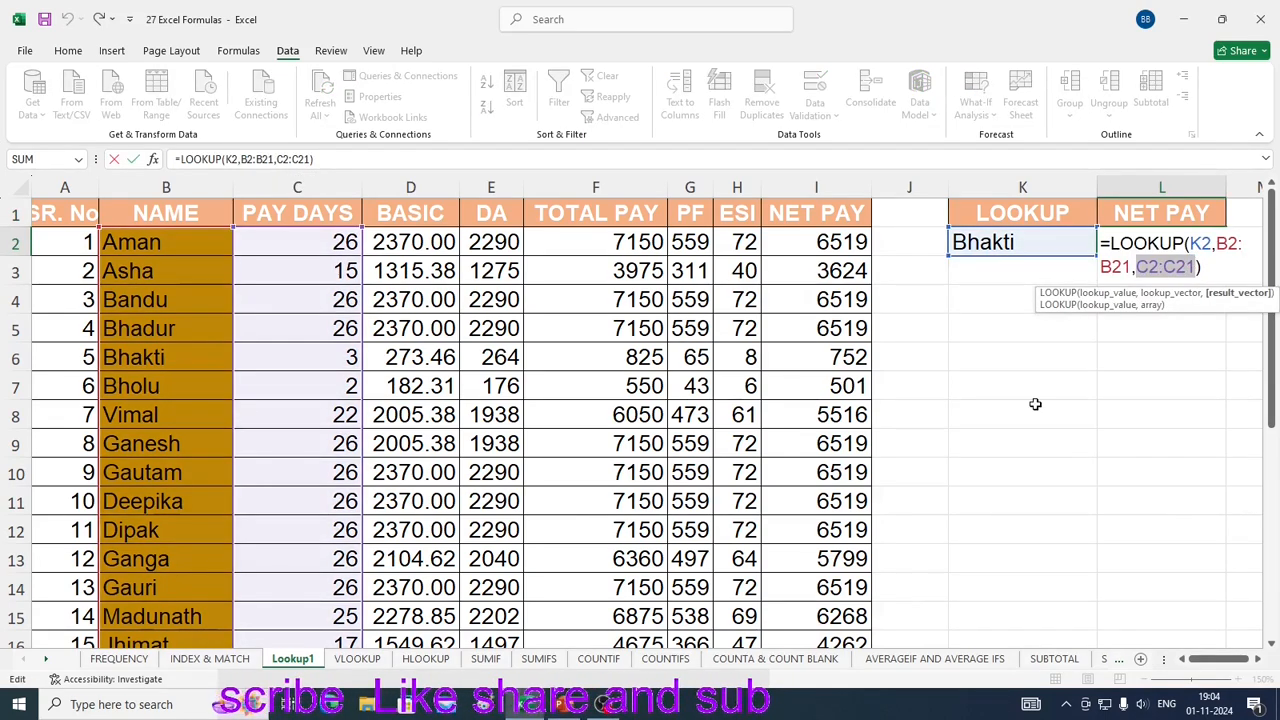
drag(806, 242, 816, 640)
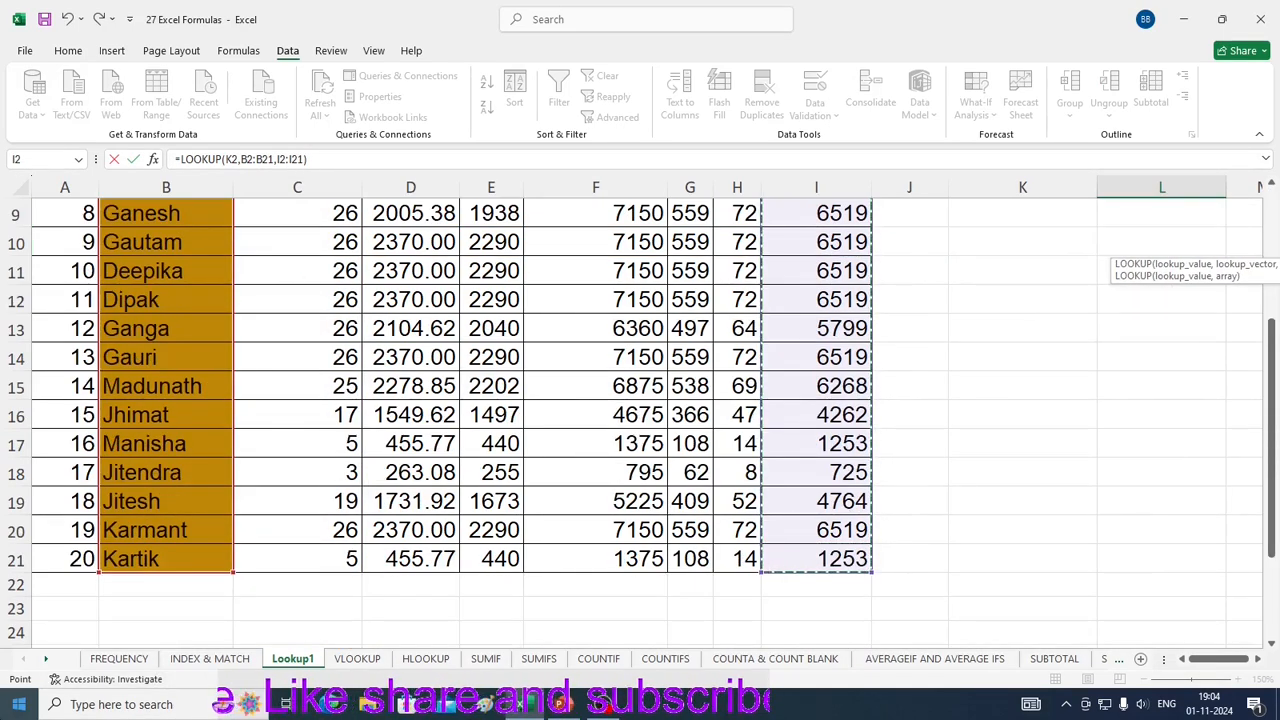
key(Return)
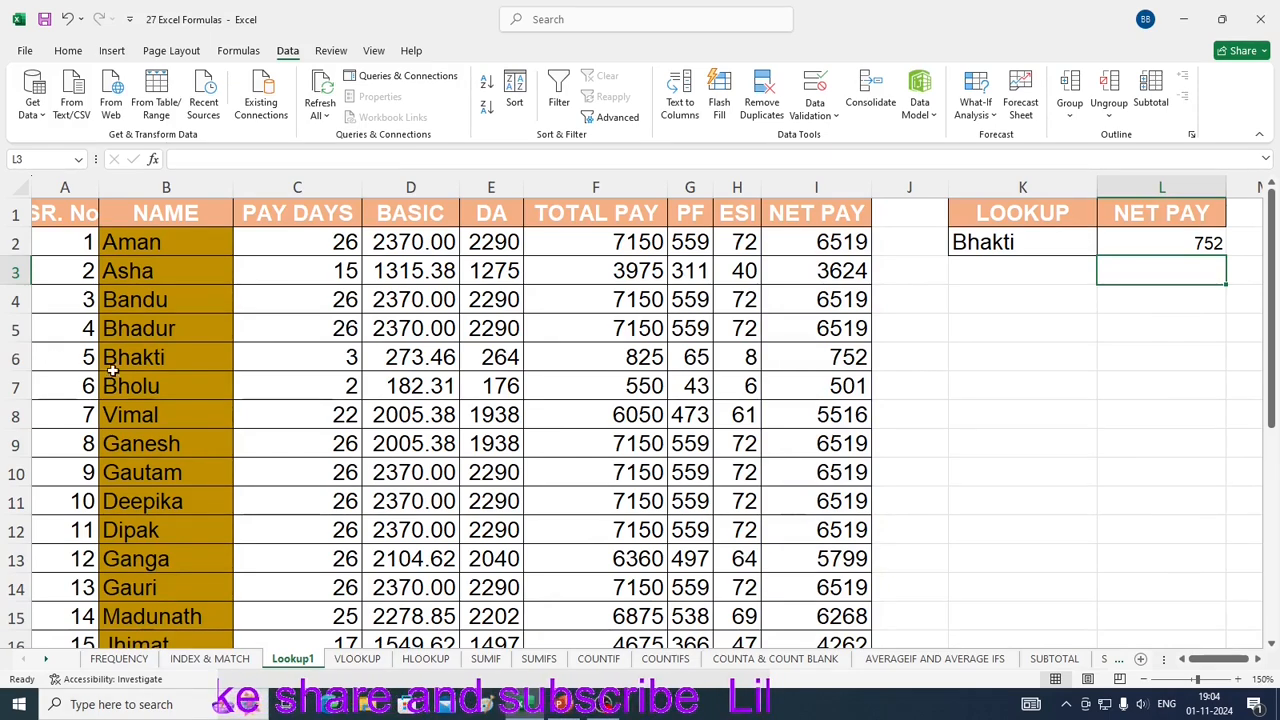
click(20, 357)
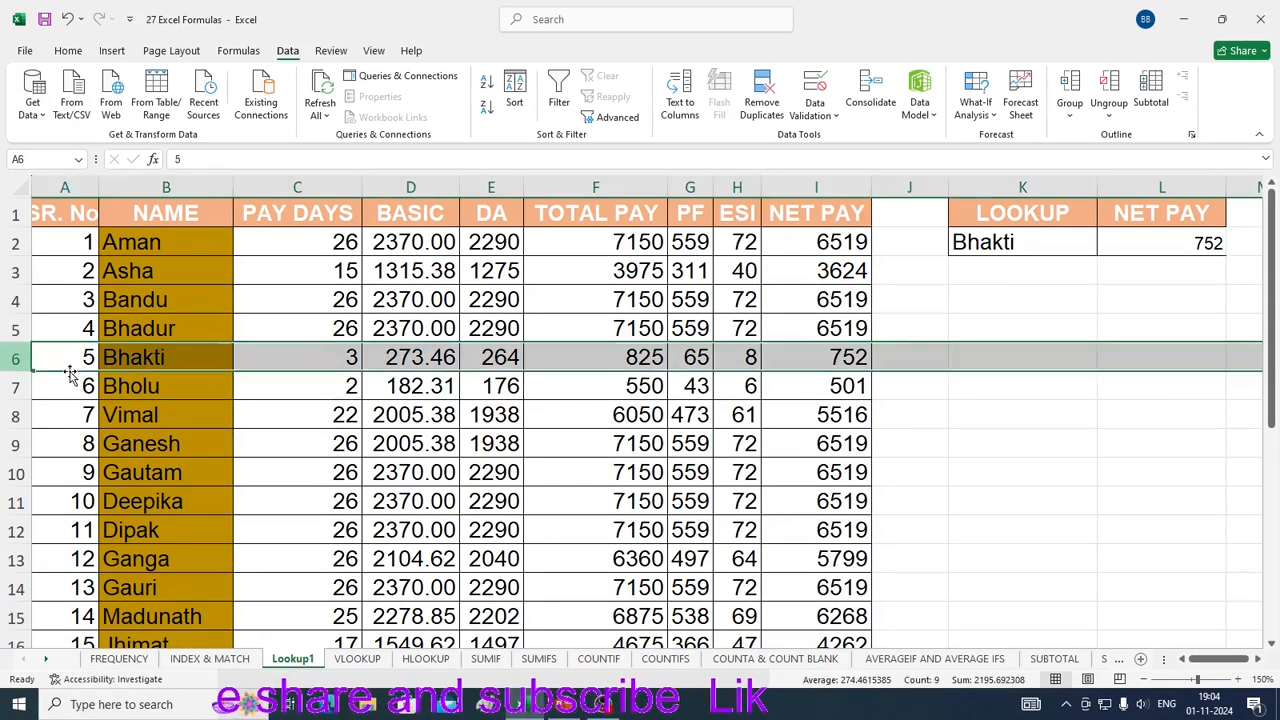
click(806, 362)
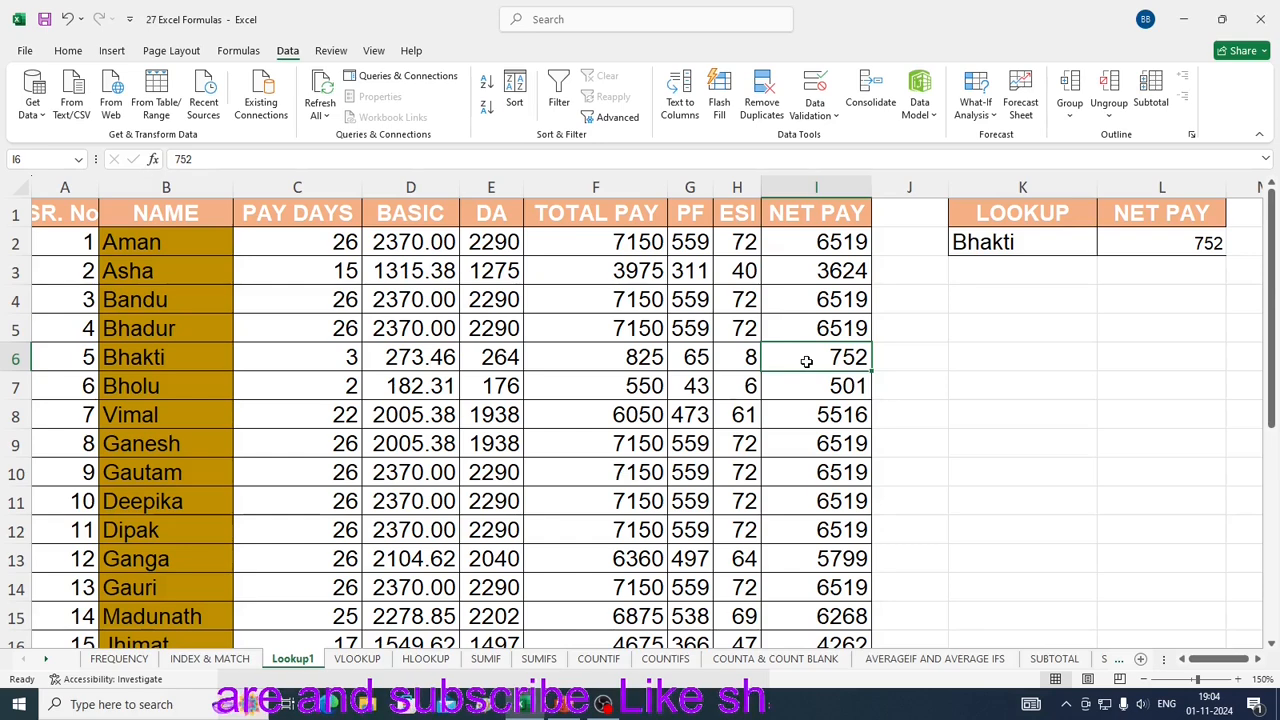
Step: Choose the employee from table row 12 in cell K2 and compare the net pay in L2 with that row
click(1043, 240)
click(1104, 248)
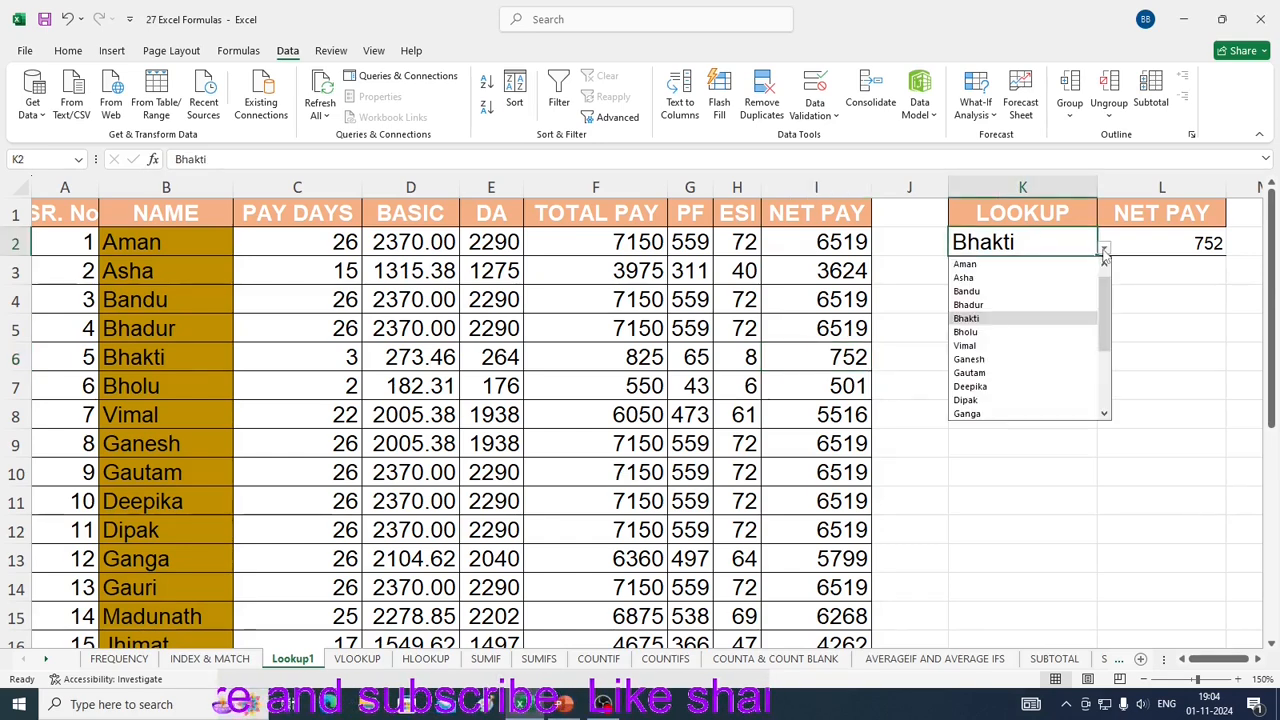
click(968, 400)
scroll(338, 513, down, 2)
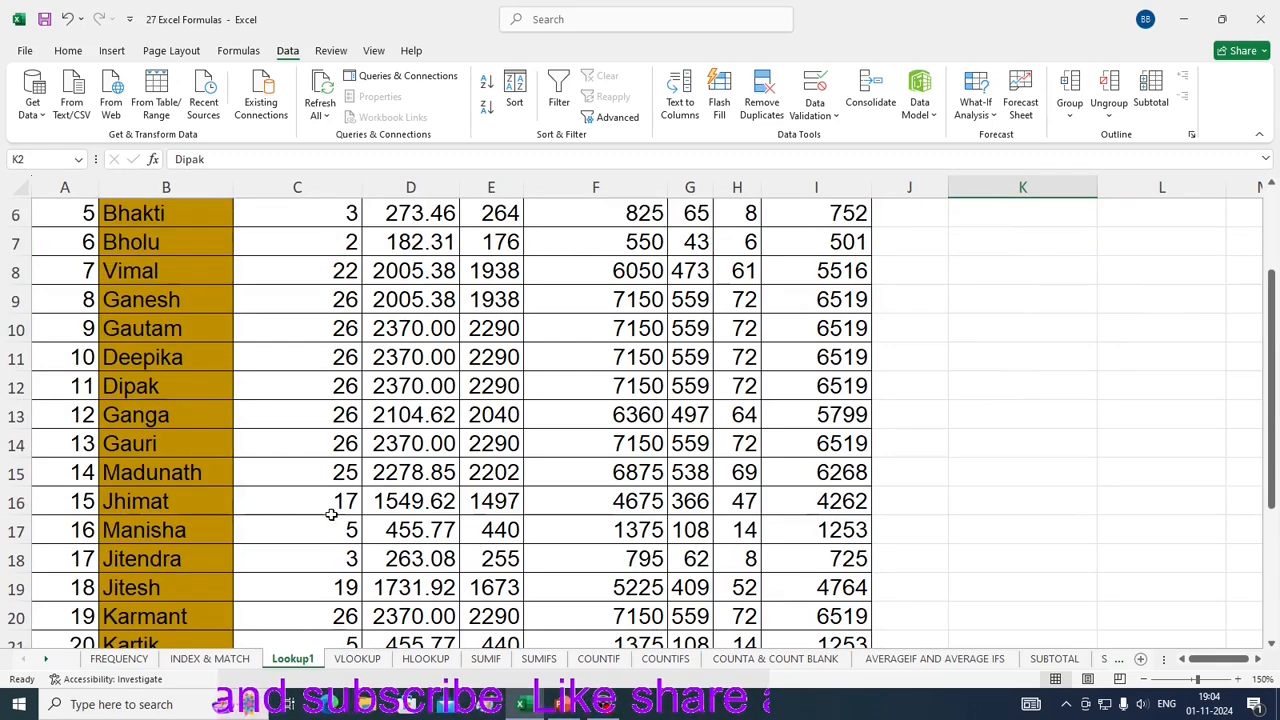
click(14, 388)
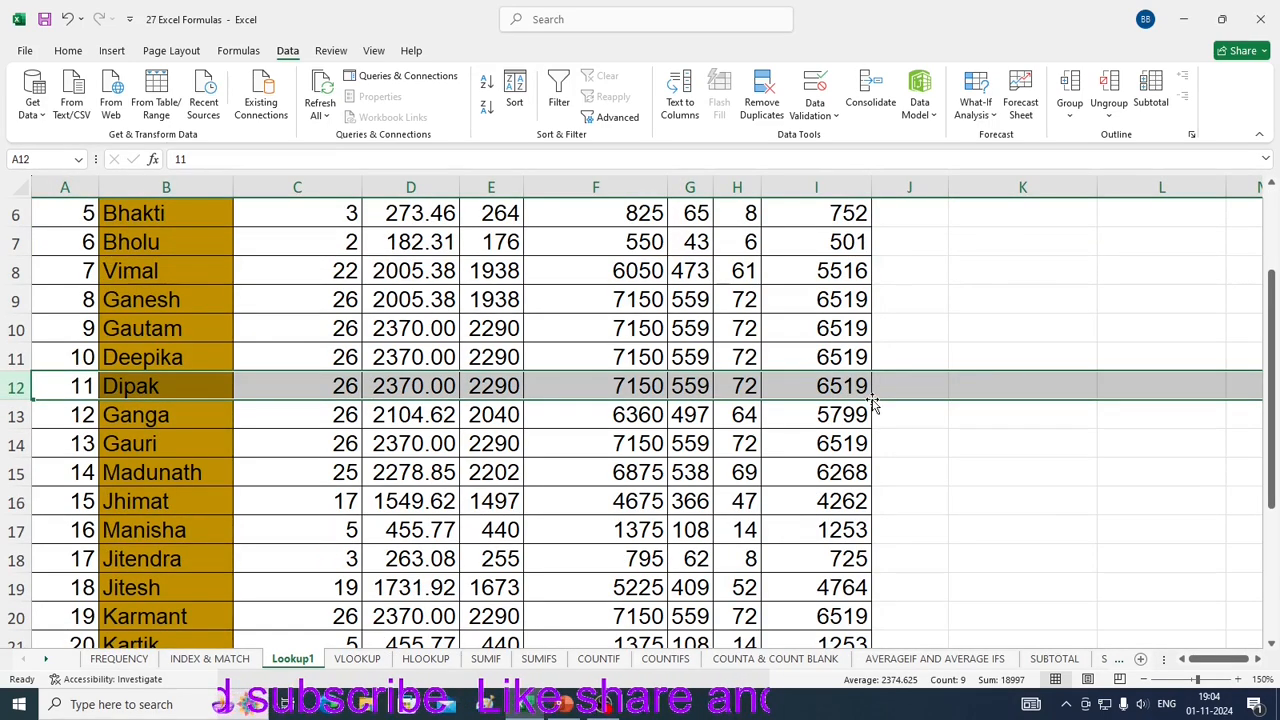
scroll(1086, 531, up, 2)
click(1161, 242)
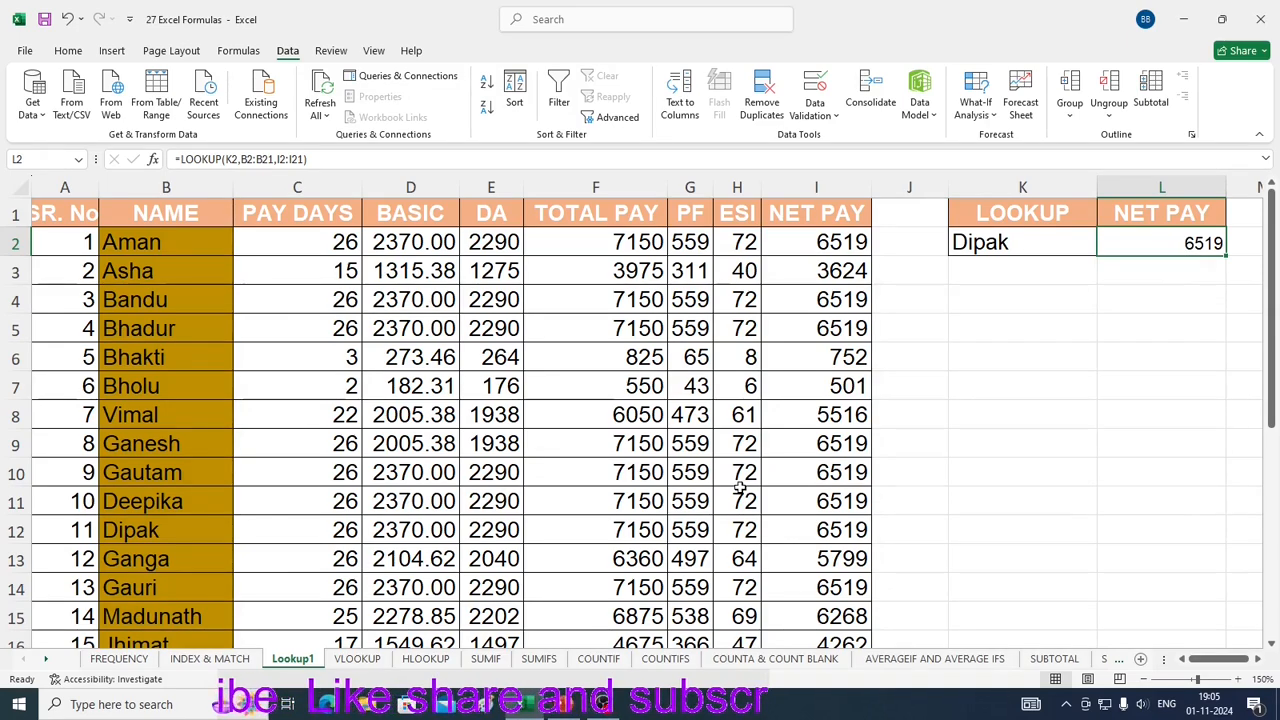
scroll(715, 520, down, 7)
scroll(726, 461, up, 1)
scroll(726, 461, up, 6)
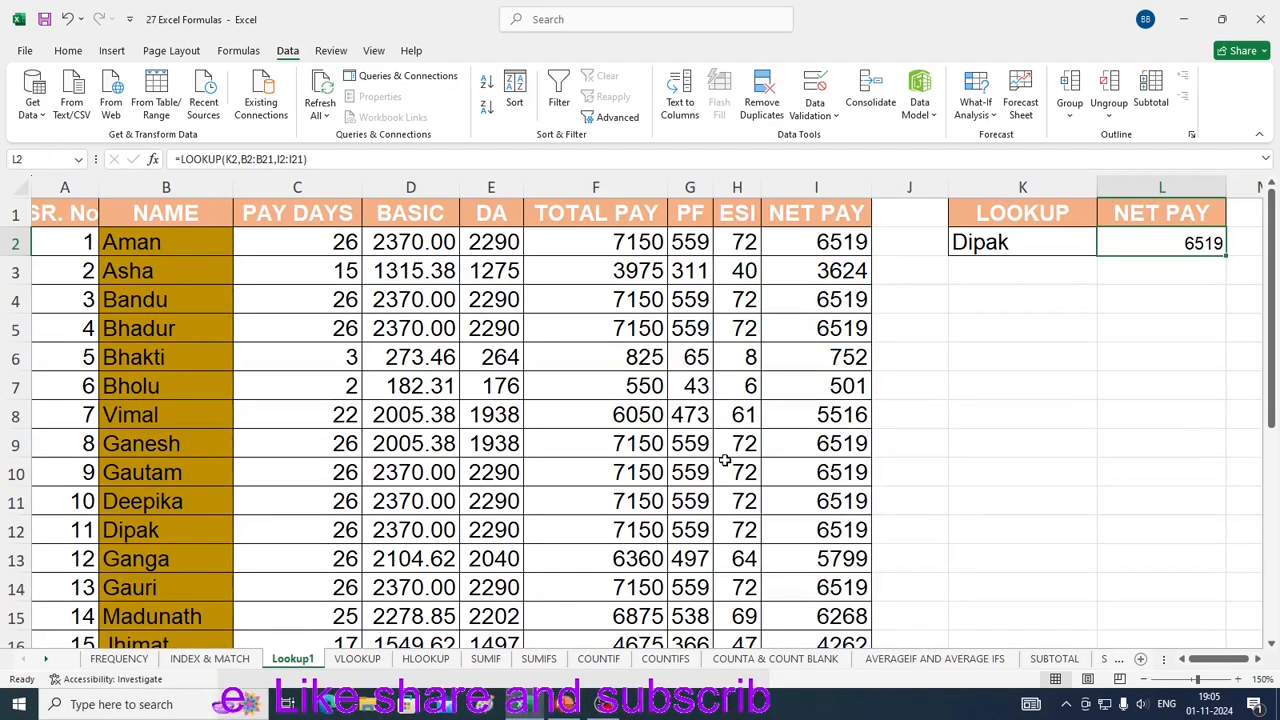
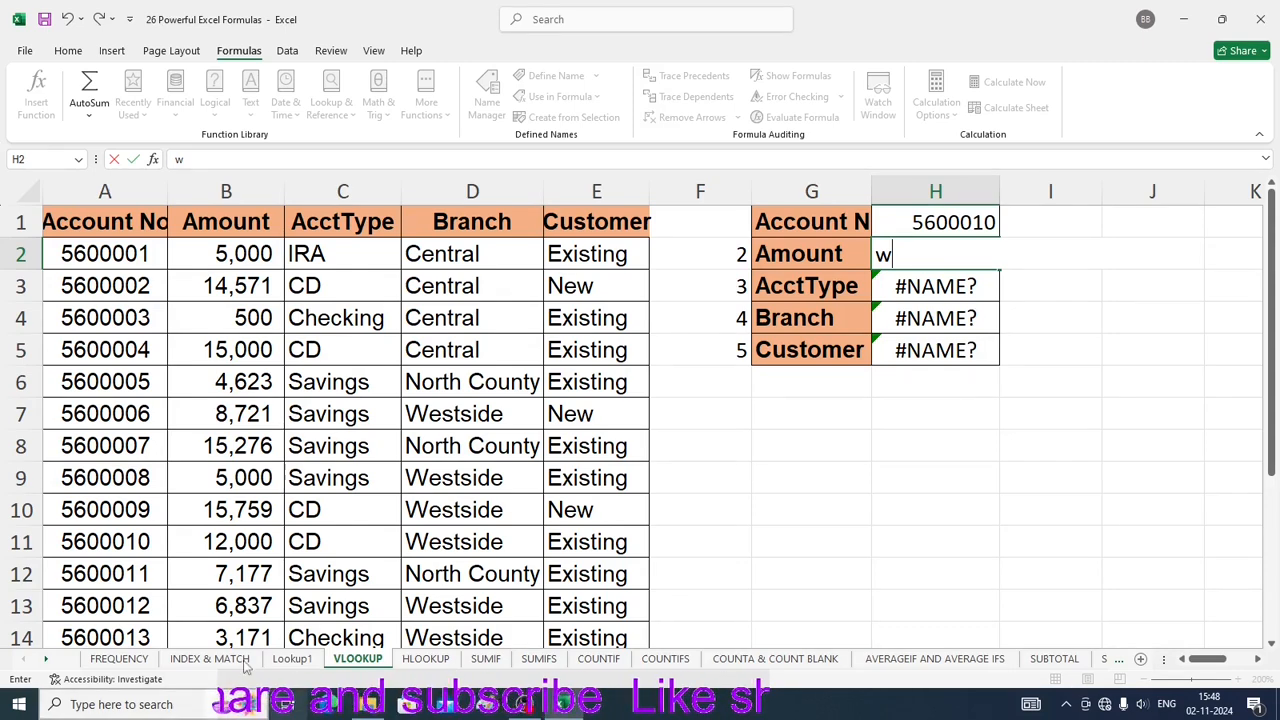
Step: Examine the account table in columns A to E, its record in row 6, and the lookup block G1:H5 on the VLOOKUP sheet
drag(100, 222, 612, 522)
drag(763, 222, 903, 366)
click(811, 509)
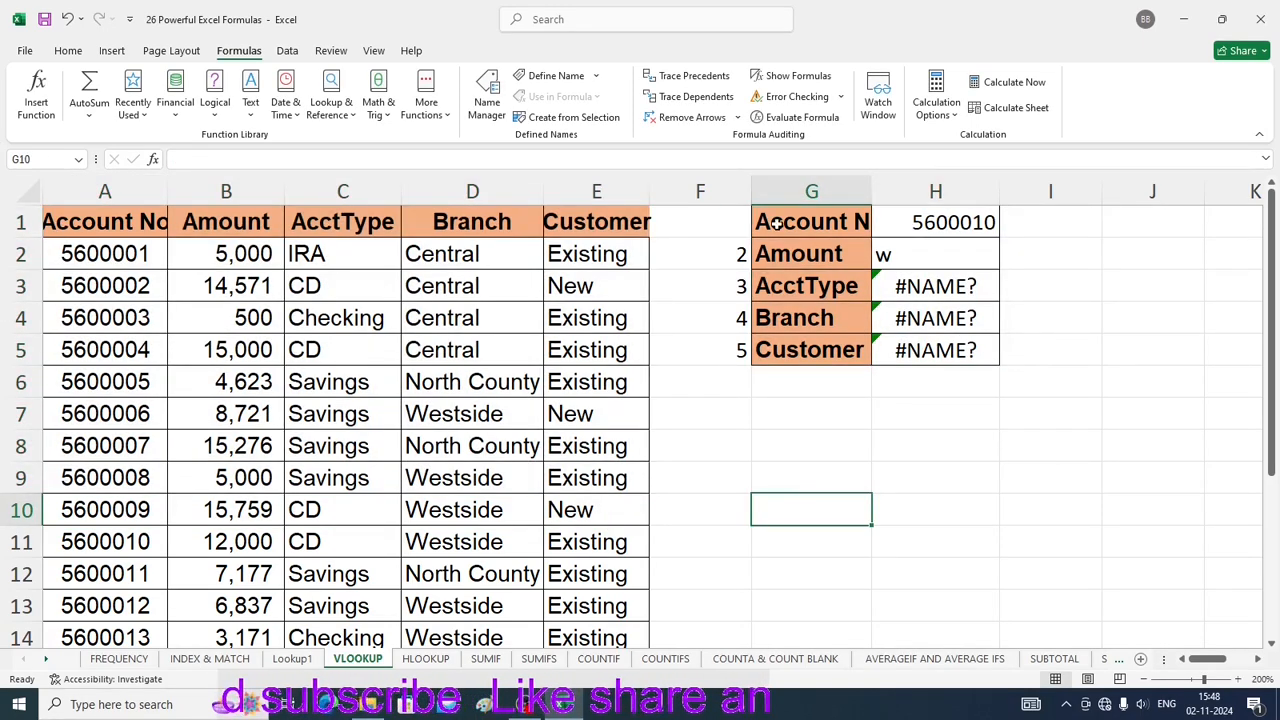
drag(766, 221, 983, 363)
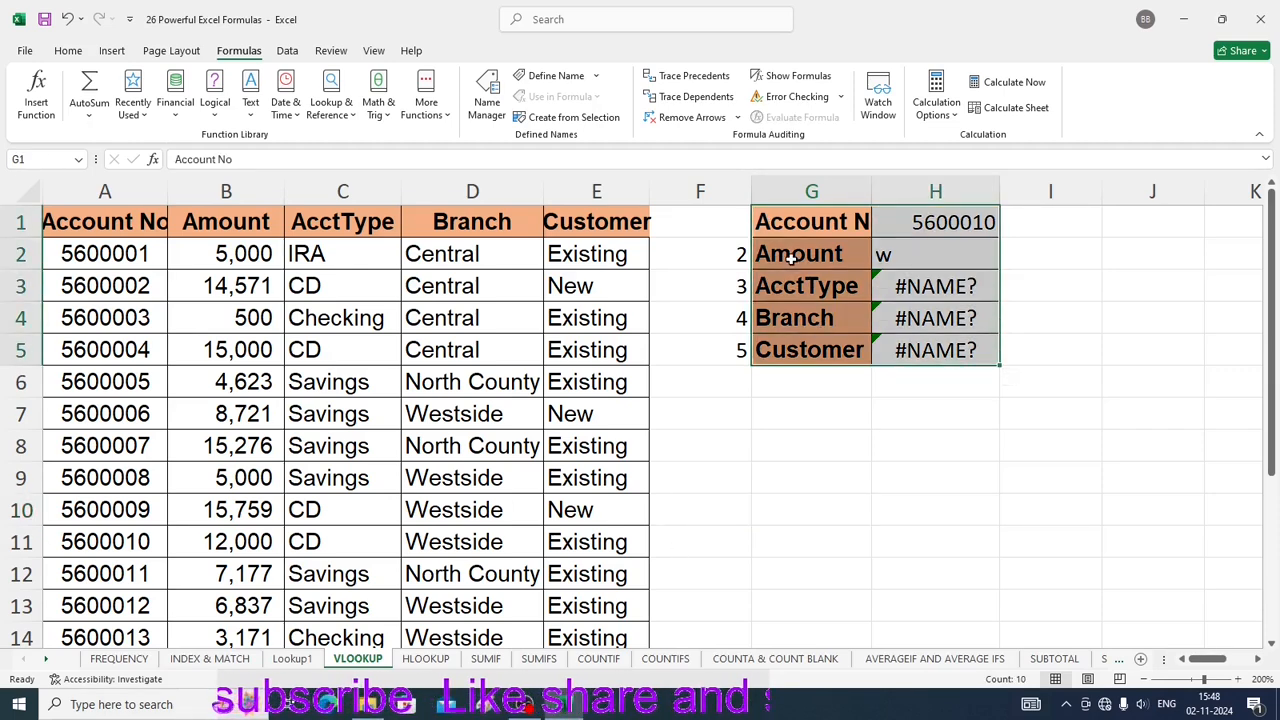
click(811, 541)
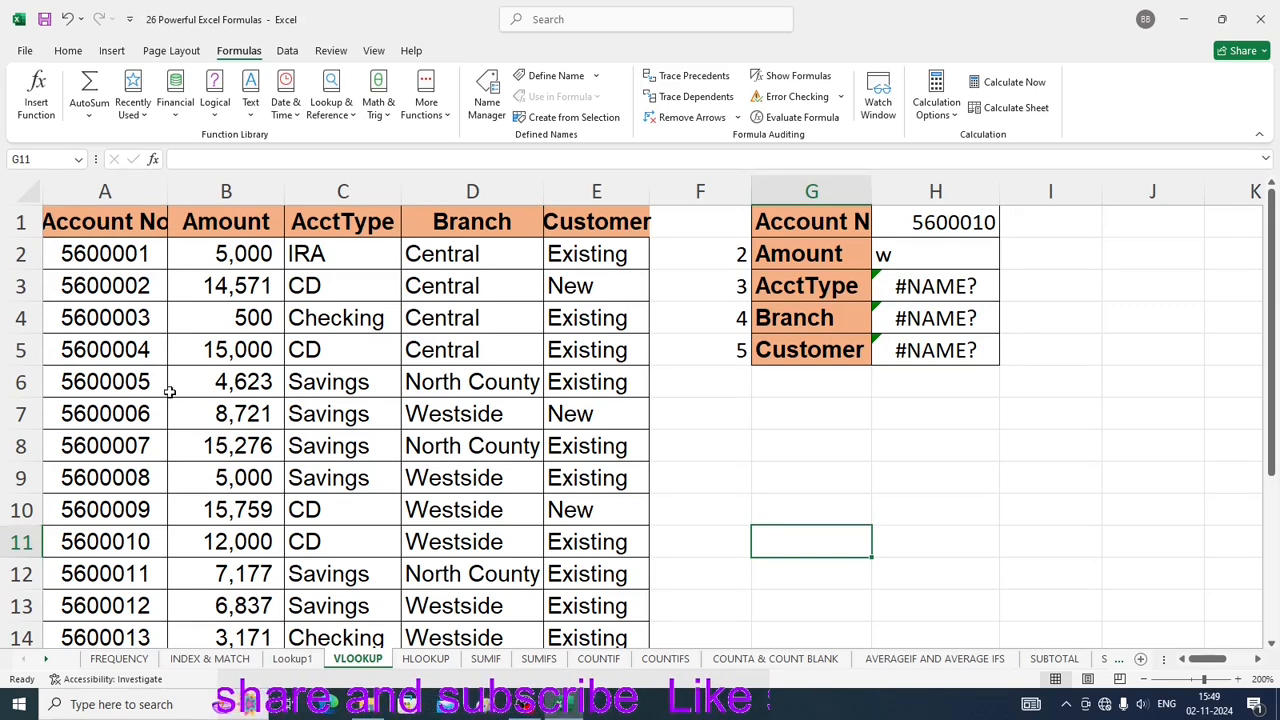
click(24, 381)
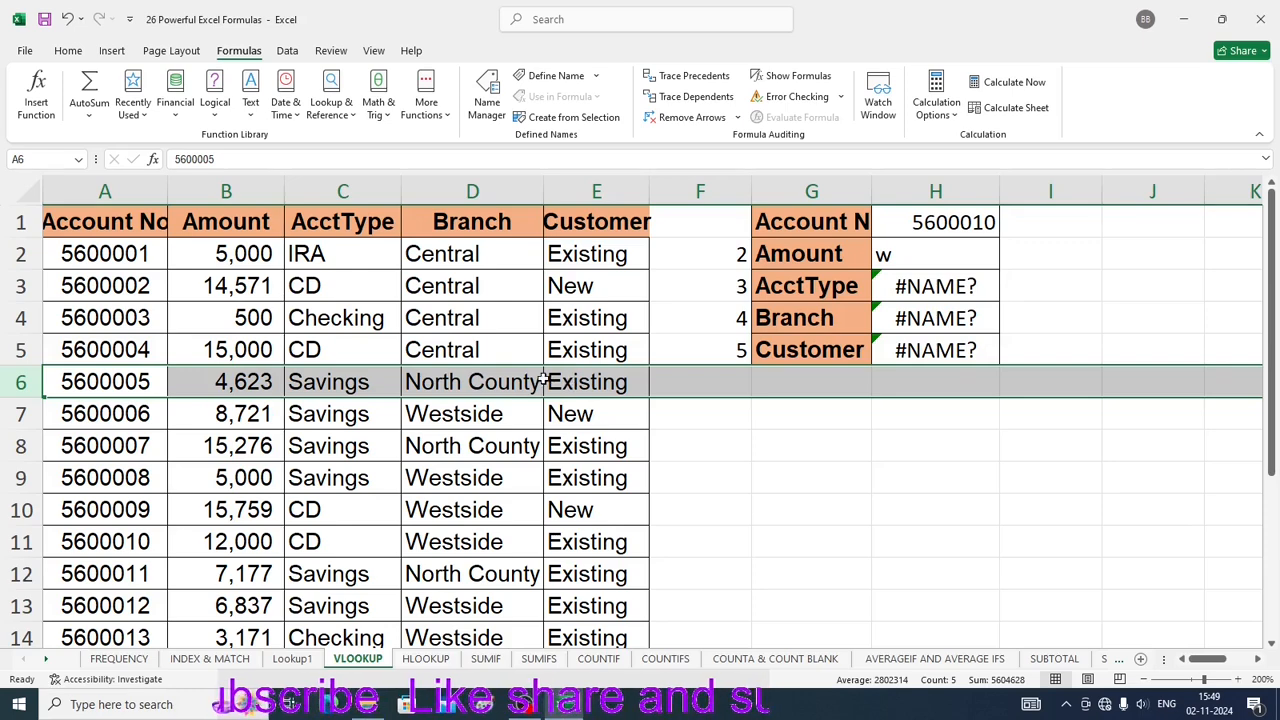
click(912, 505)
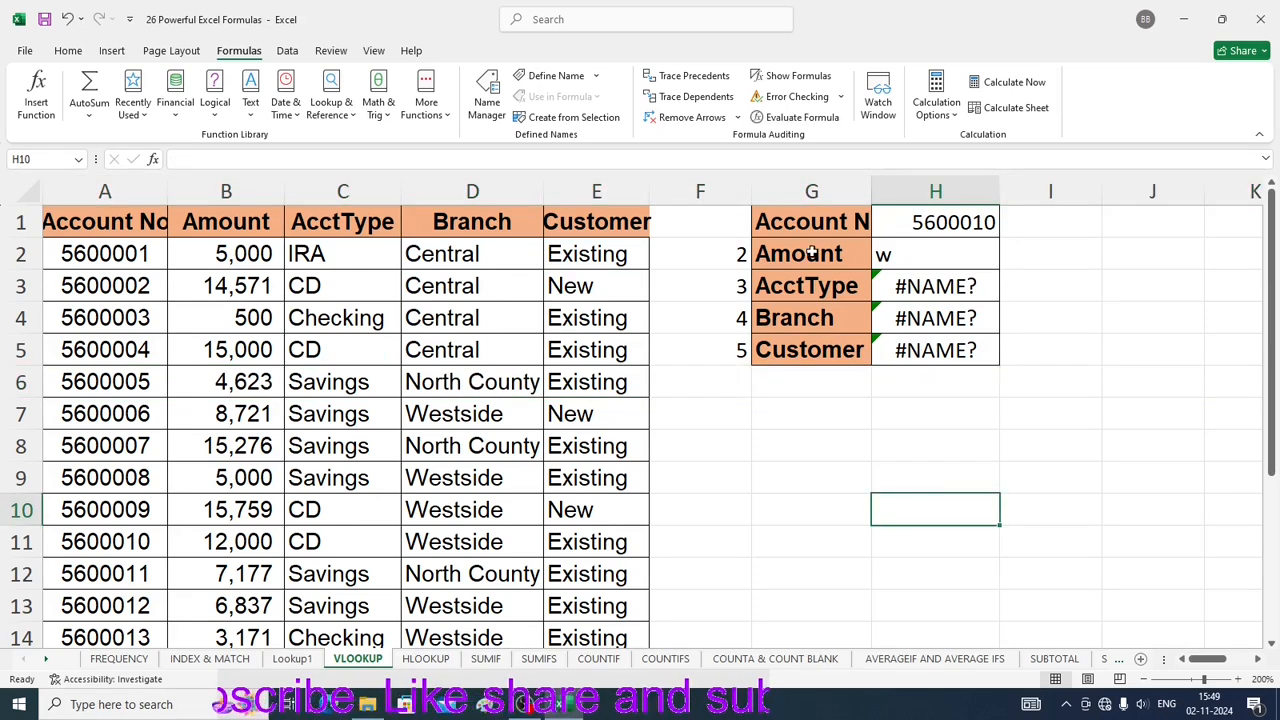
drag(763, 221, 980, 350)
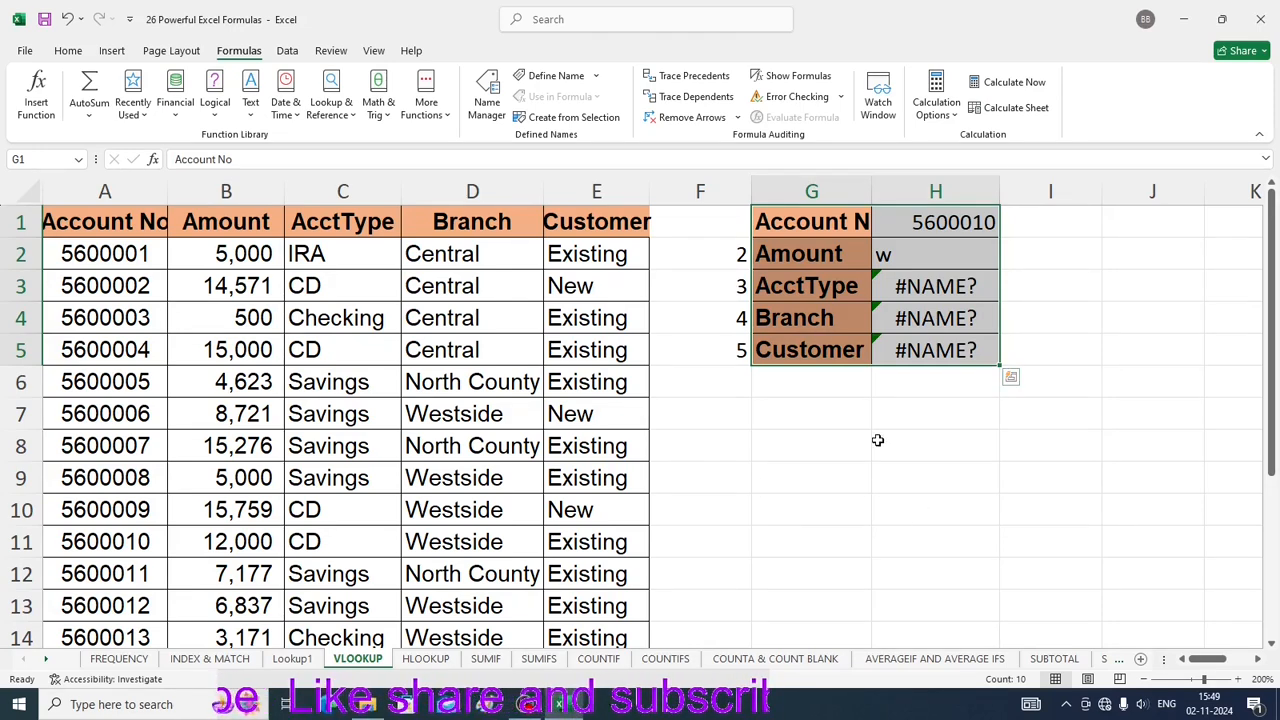
click(786, 443)
click(790, 389)
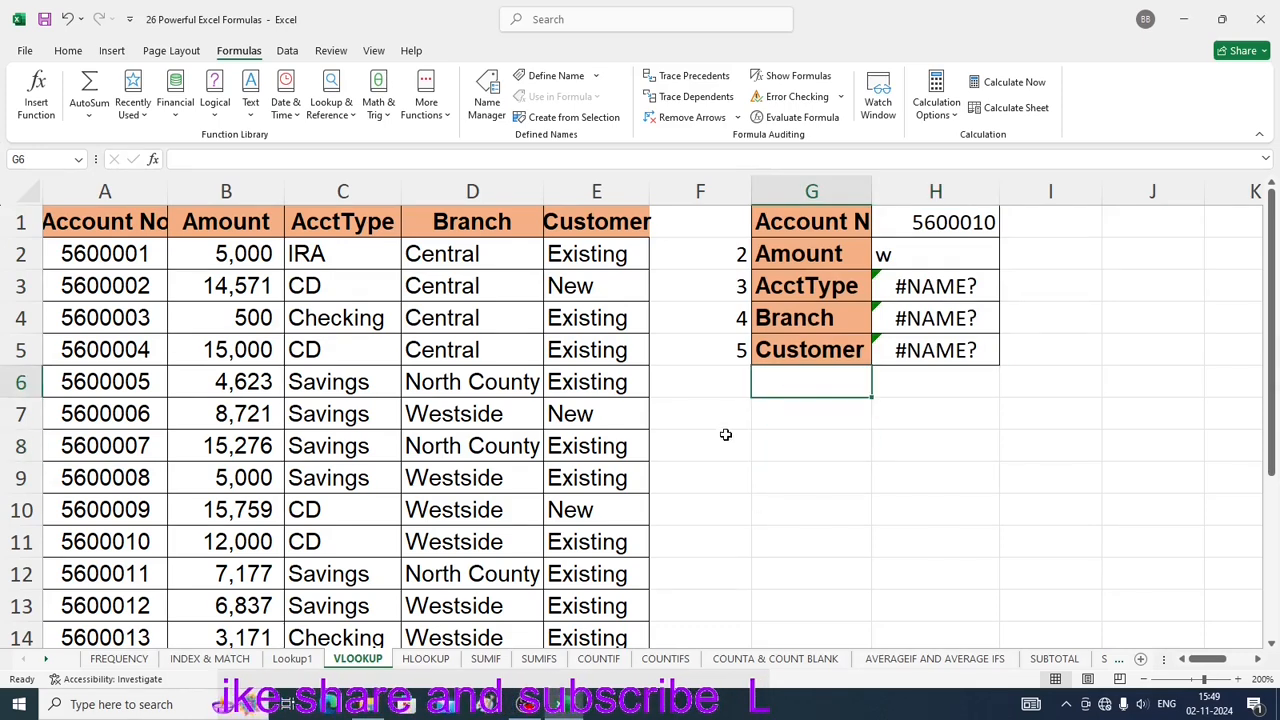
click(700, 635)
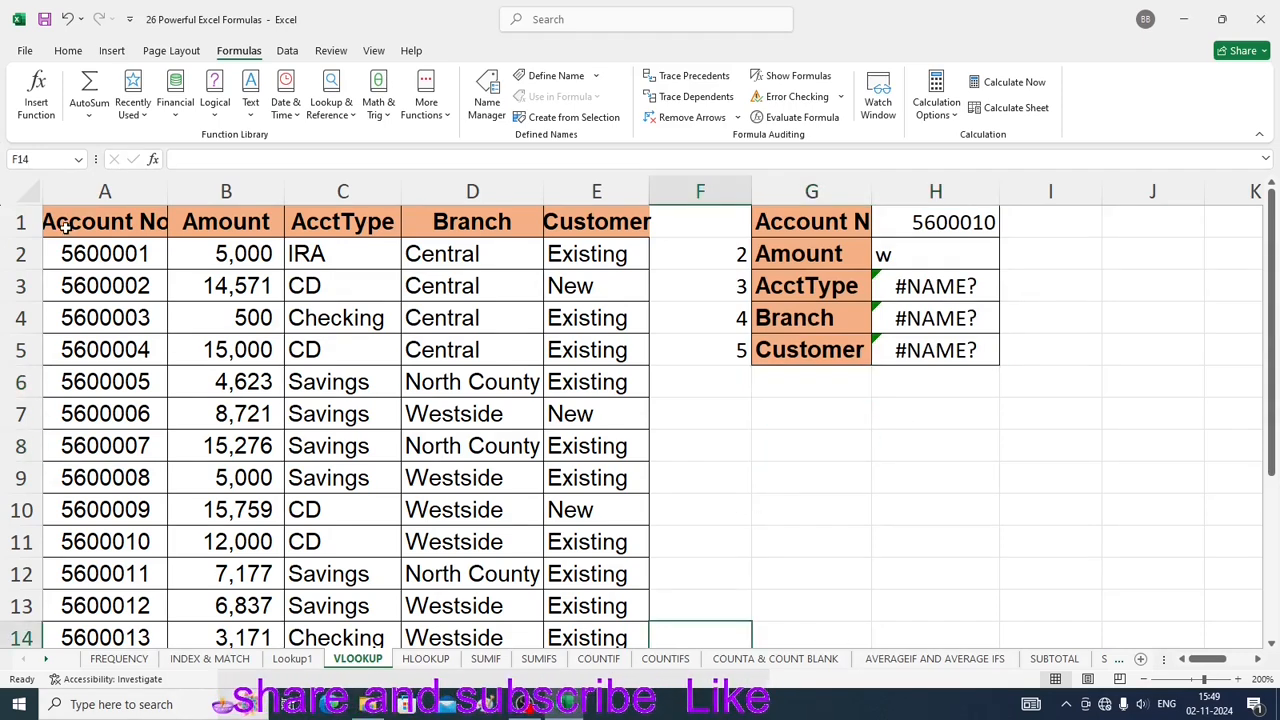
Step: Compare selecting only the filled account table A1:E15 with selecting the entire columns A to E as the lookup source
drag(65, 227, 625, 575)
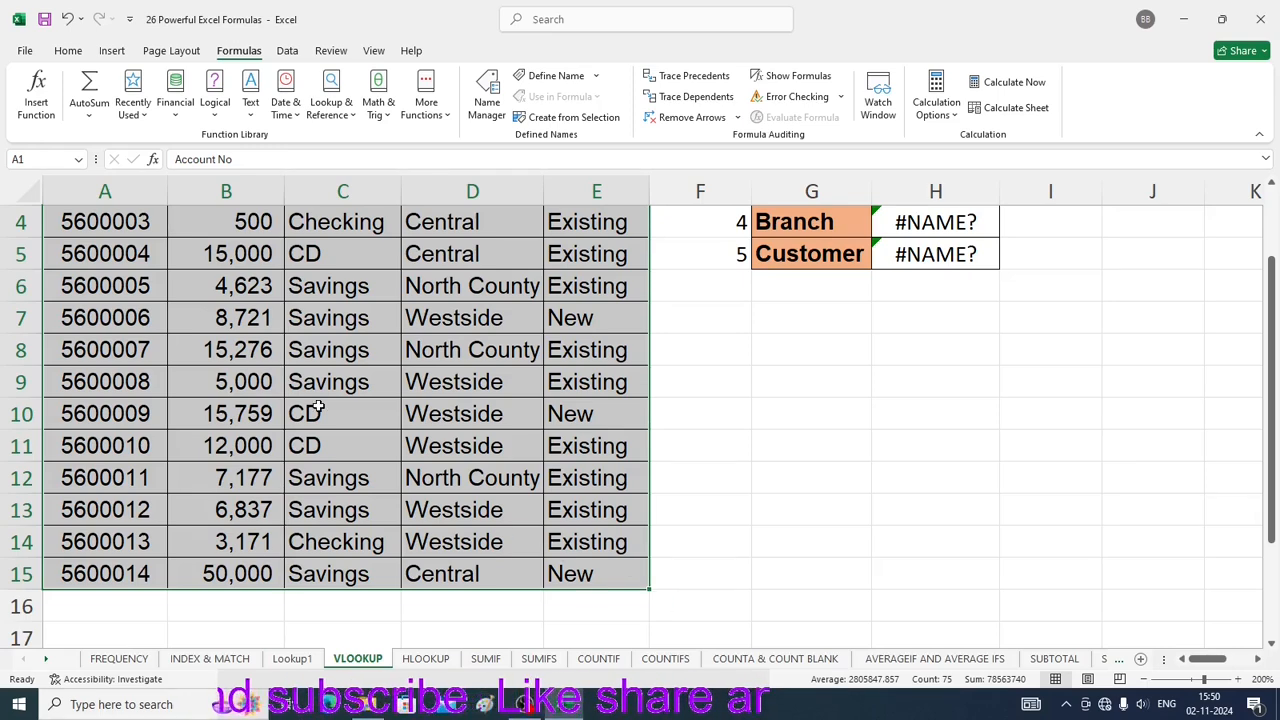
scroll(463, 420, up, 1)
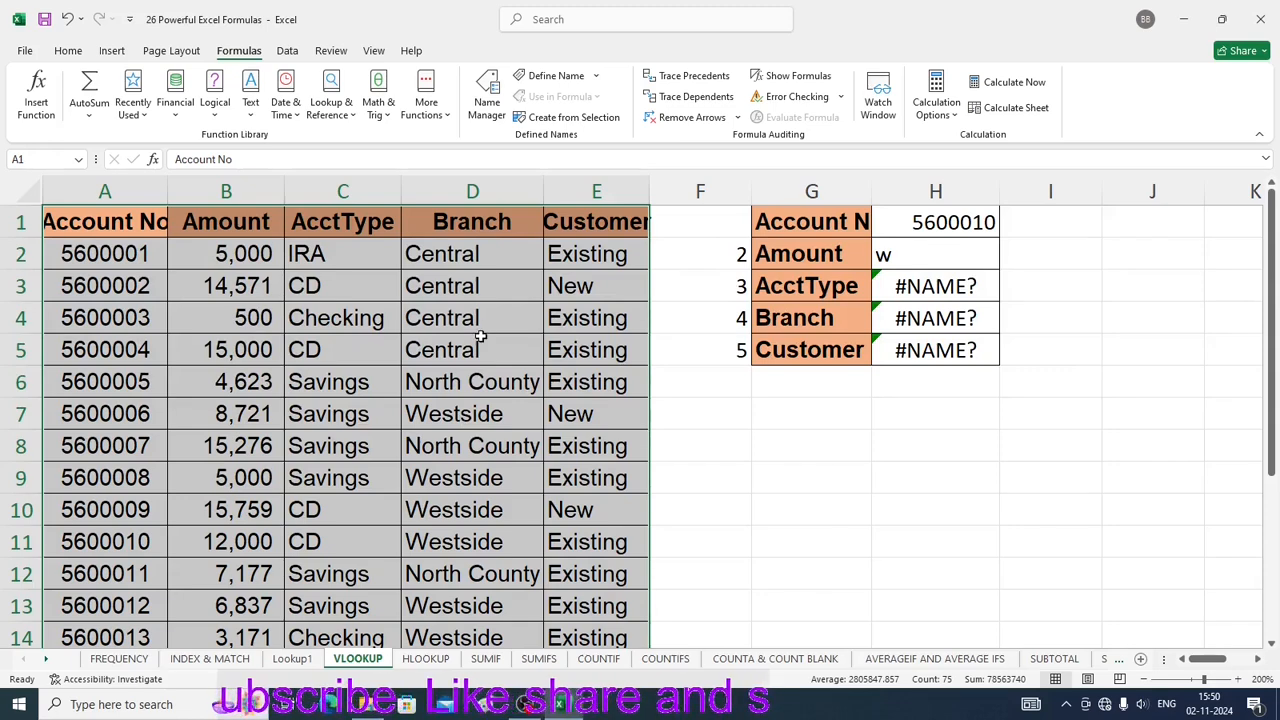
scroll(477, 323, down, 4)
scroll(346, 481, up, 4)
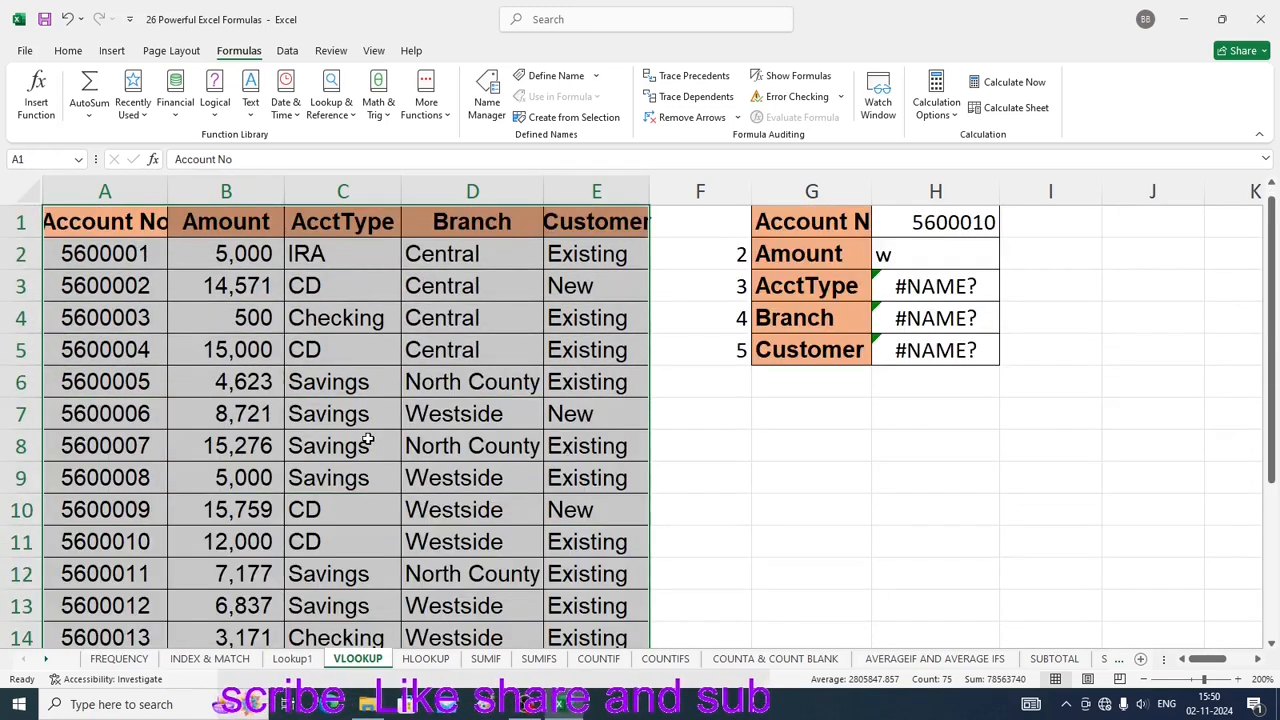
drag(112, 178, 594, 206)
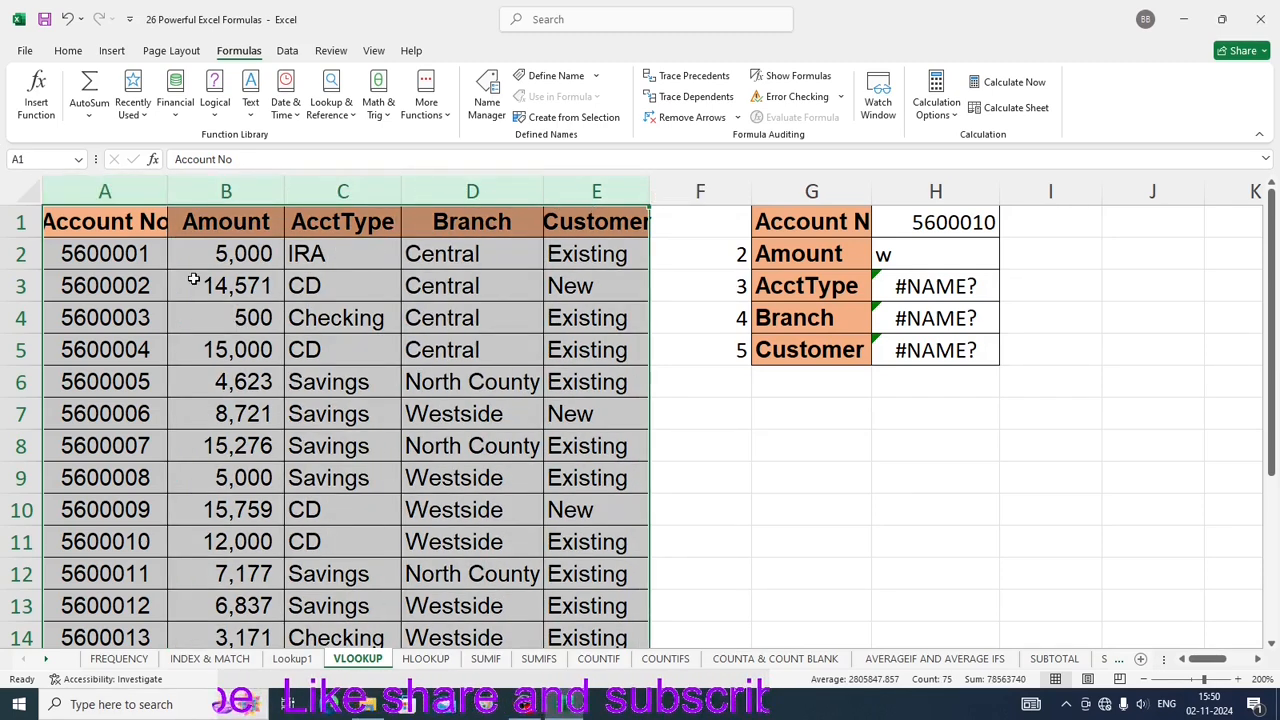
click(449, 525)
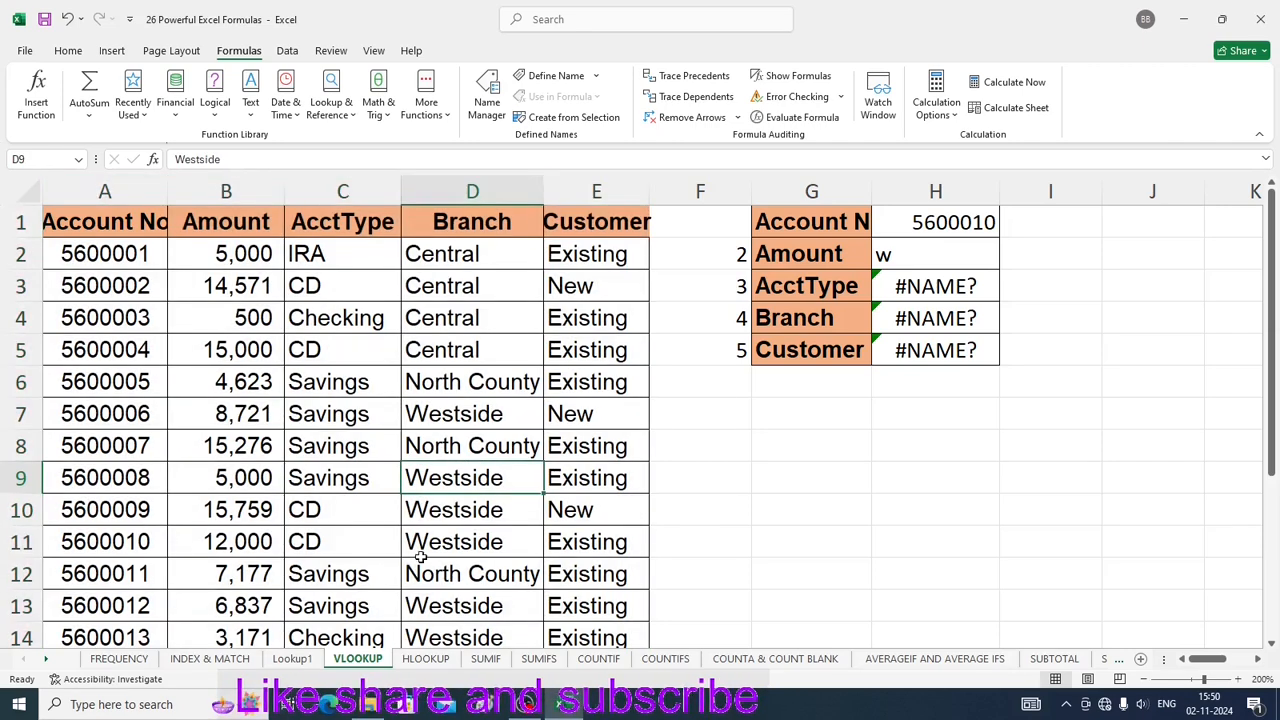
drag(62, 234, 614, 581)
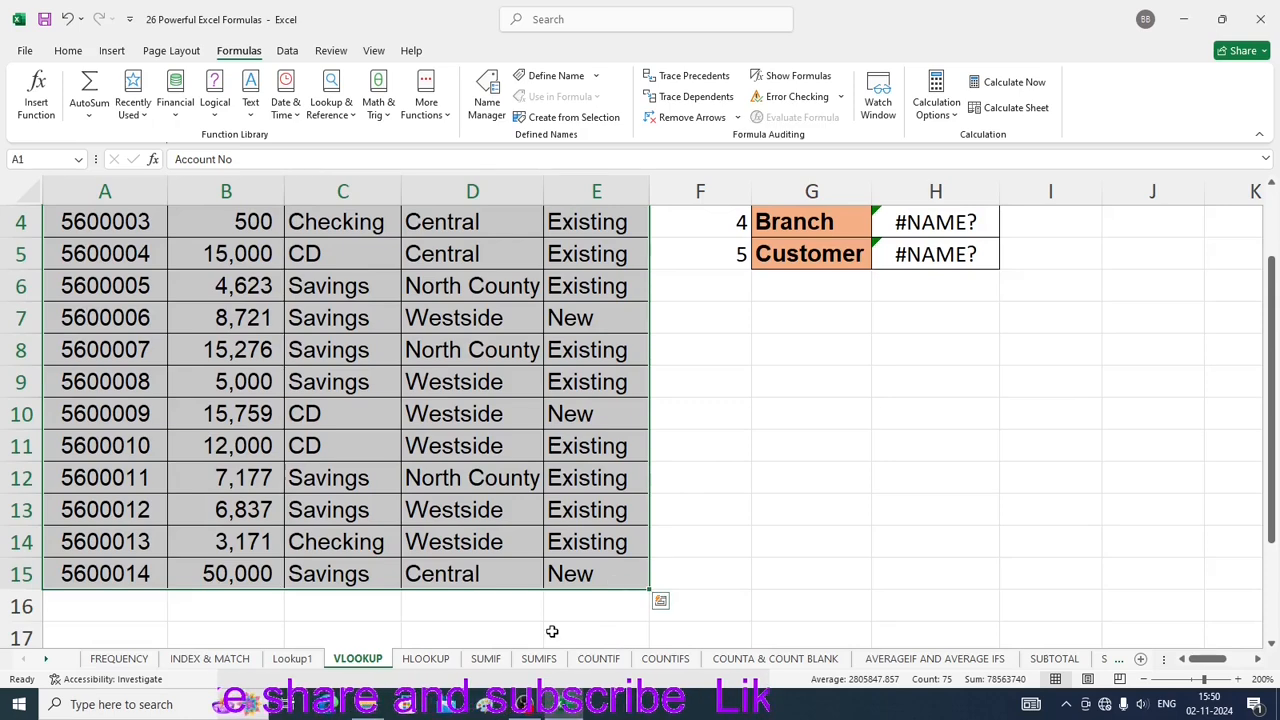
scroll(944, 379, up, 1)
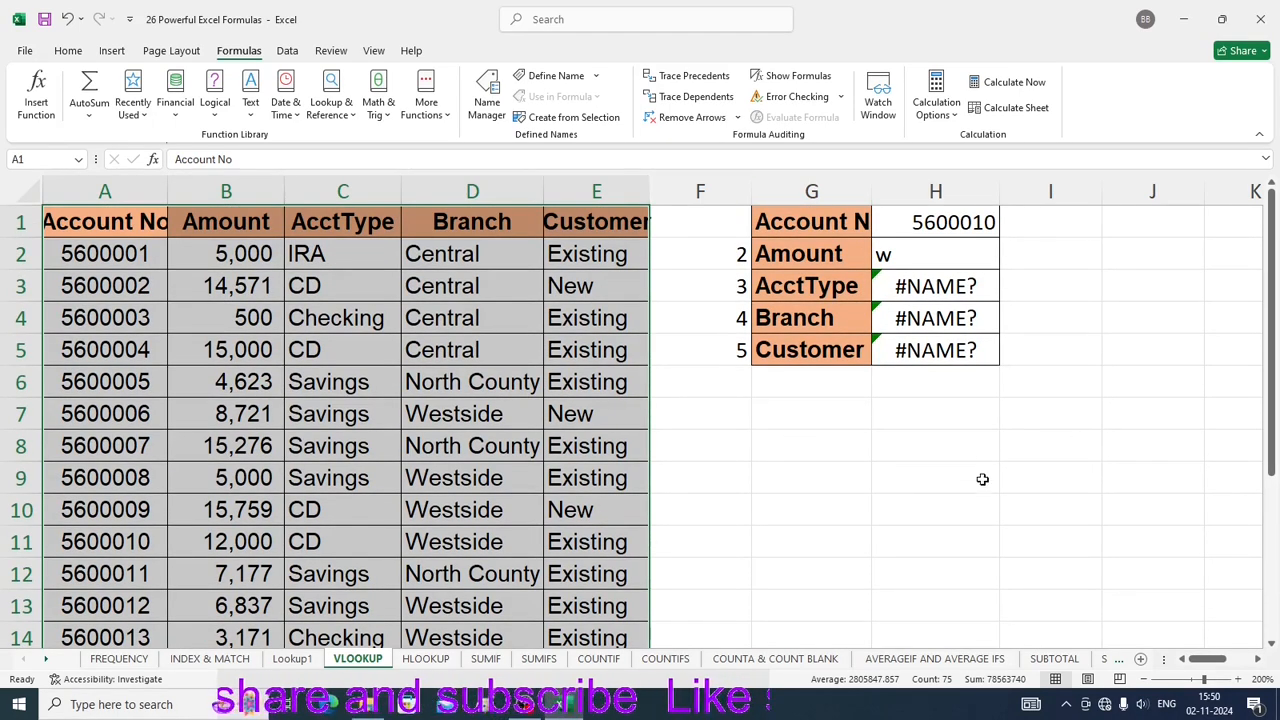
scroll(586, 303, down, 2)
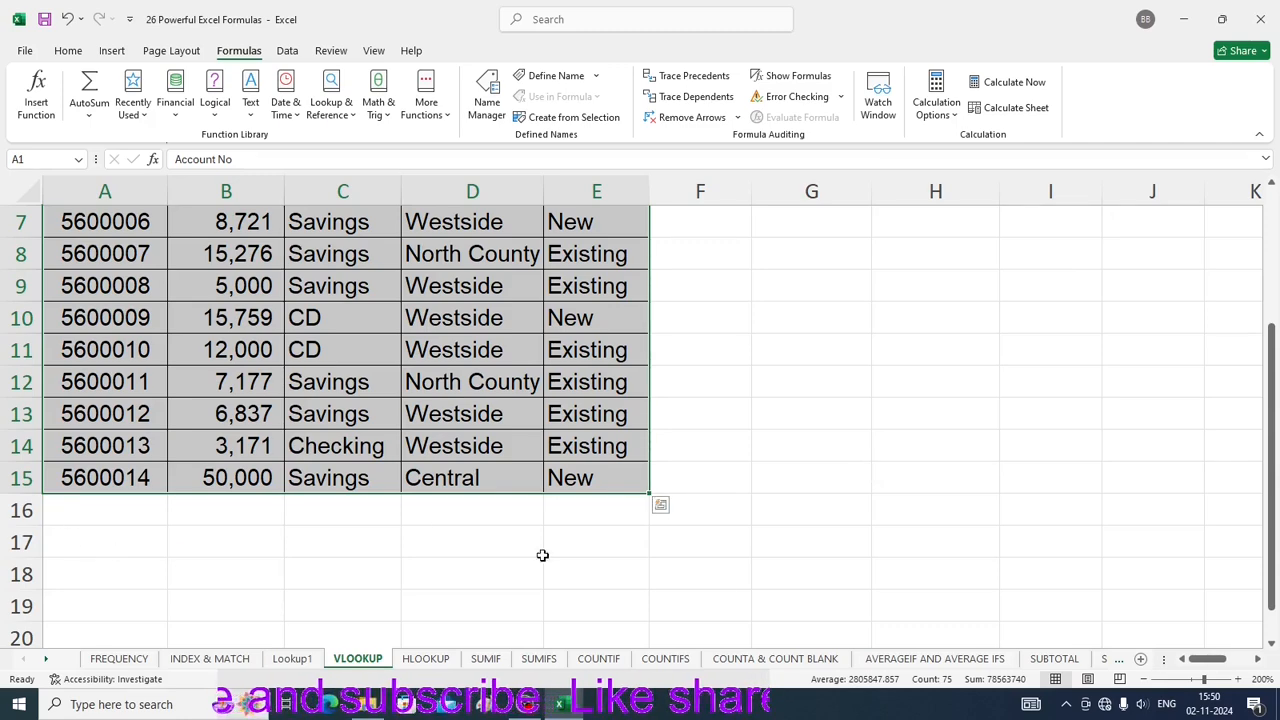
scroll(775, 423, up, 2)
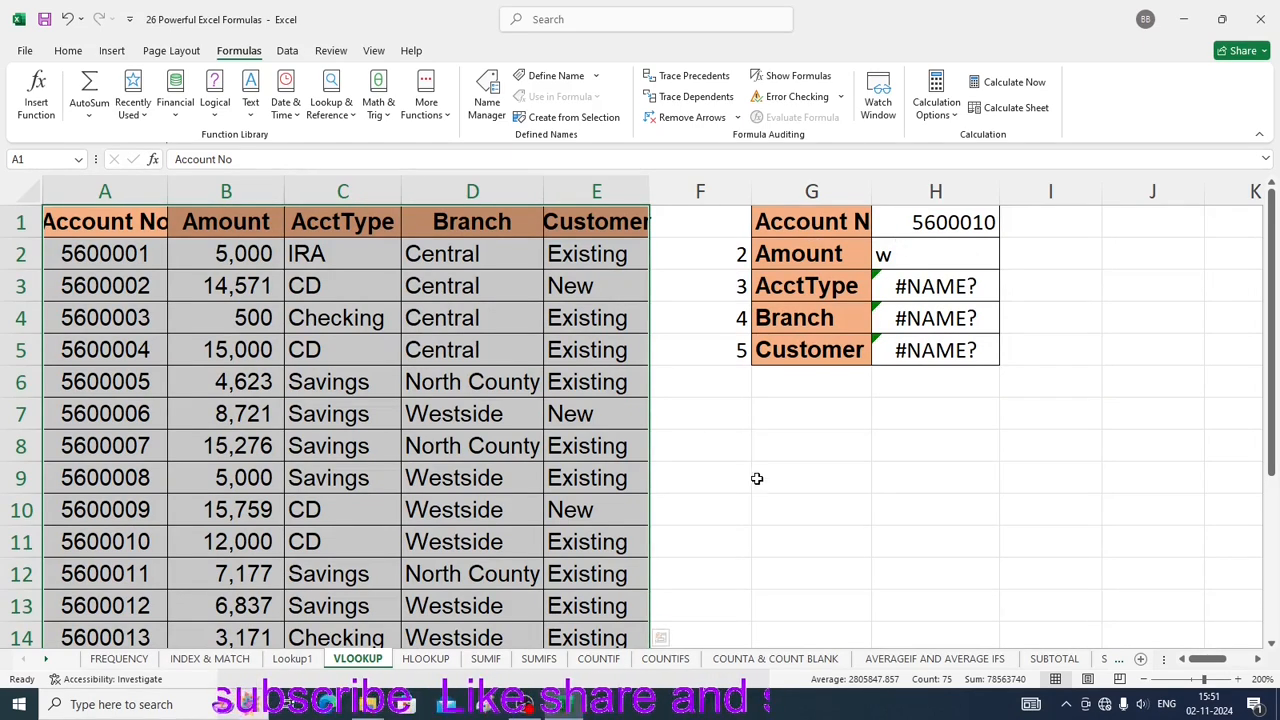
drag(410, 480, 322, 481)
Step: Select the entire columns A to E and define them as a named range called LIST1
drag(81, 186, 594, 192)
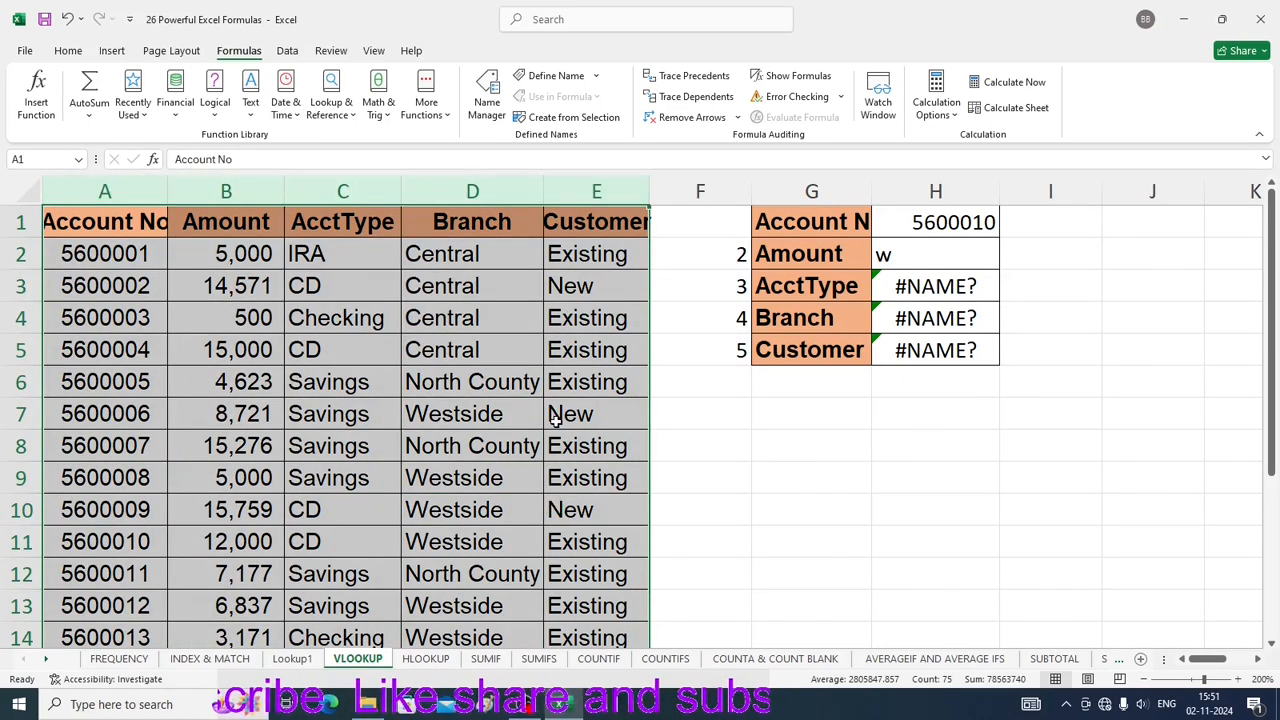
scroll(556, 421, down, 10)
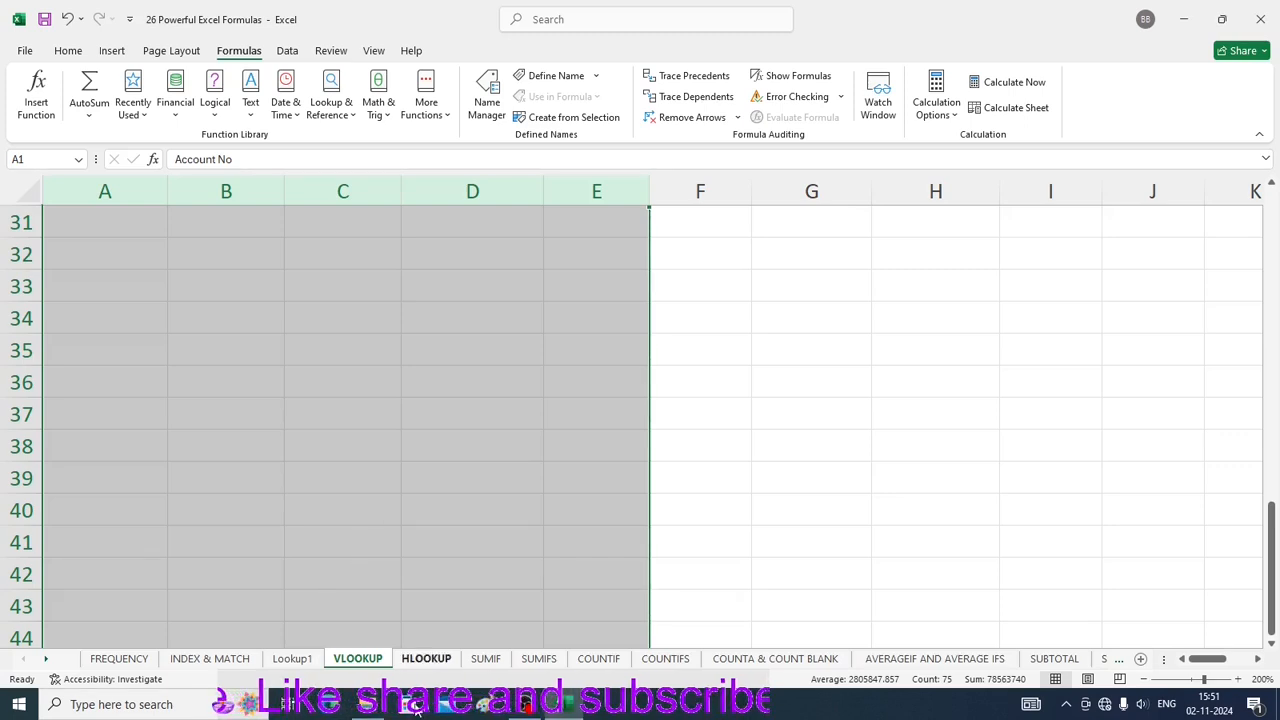
scroll(421, 472, down, 5)
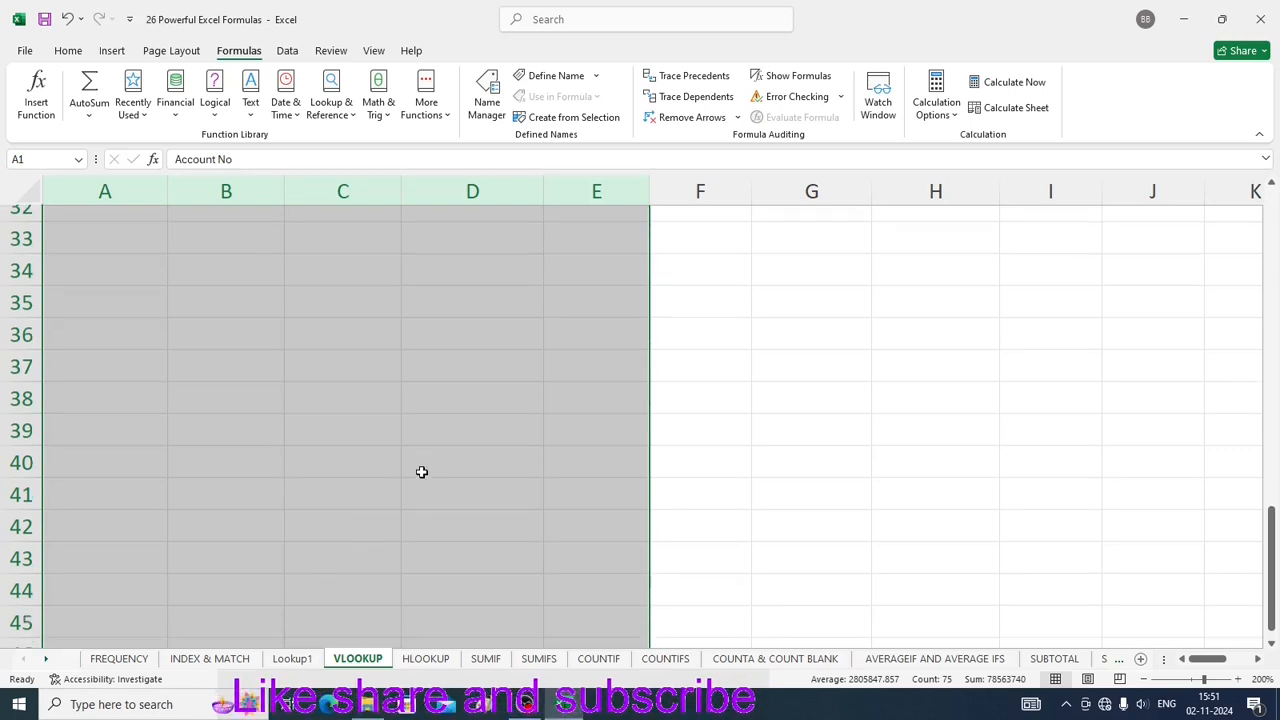
scroll(421, 472, down, 3)
scroll(421, 472, up, 18)
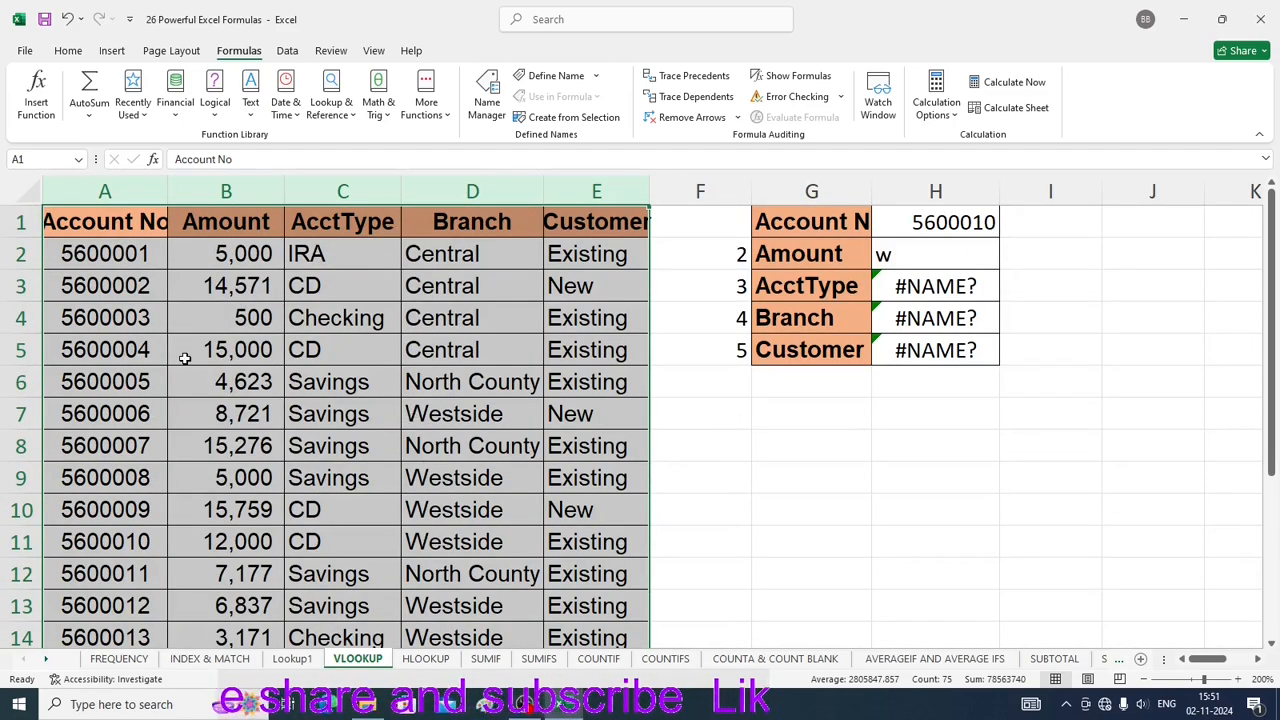
click(50, 159)
text(LIST)
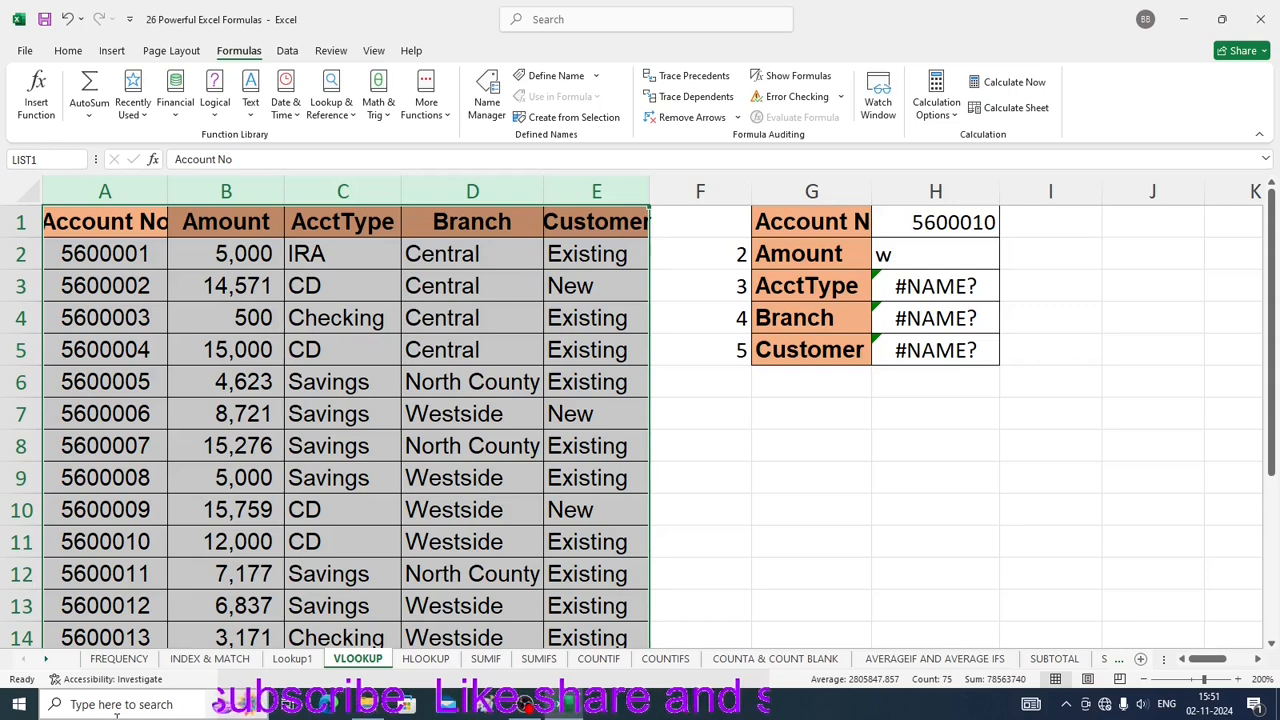
key(Return)
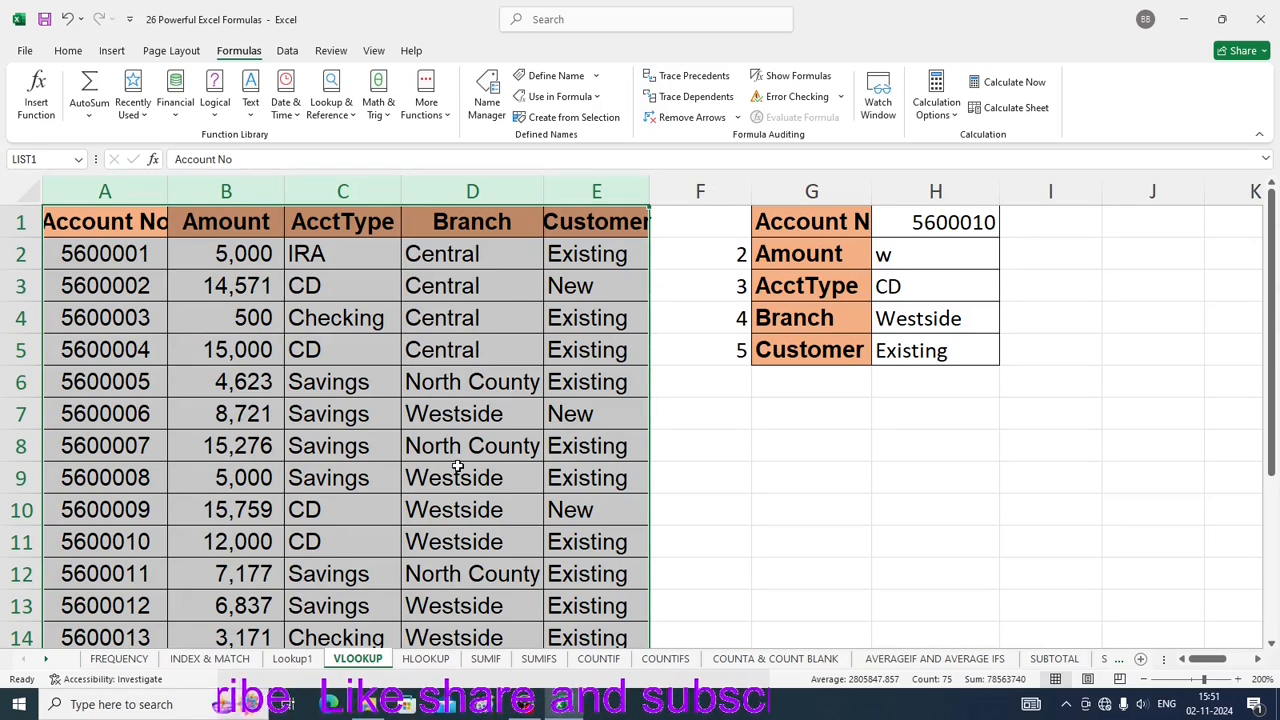
Step: Review the account table down to its last record and the empty rows beneath it
scroll(540, 443, down, 2)
click(540, 443)
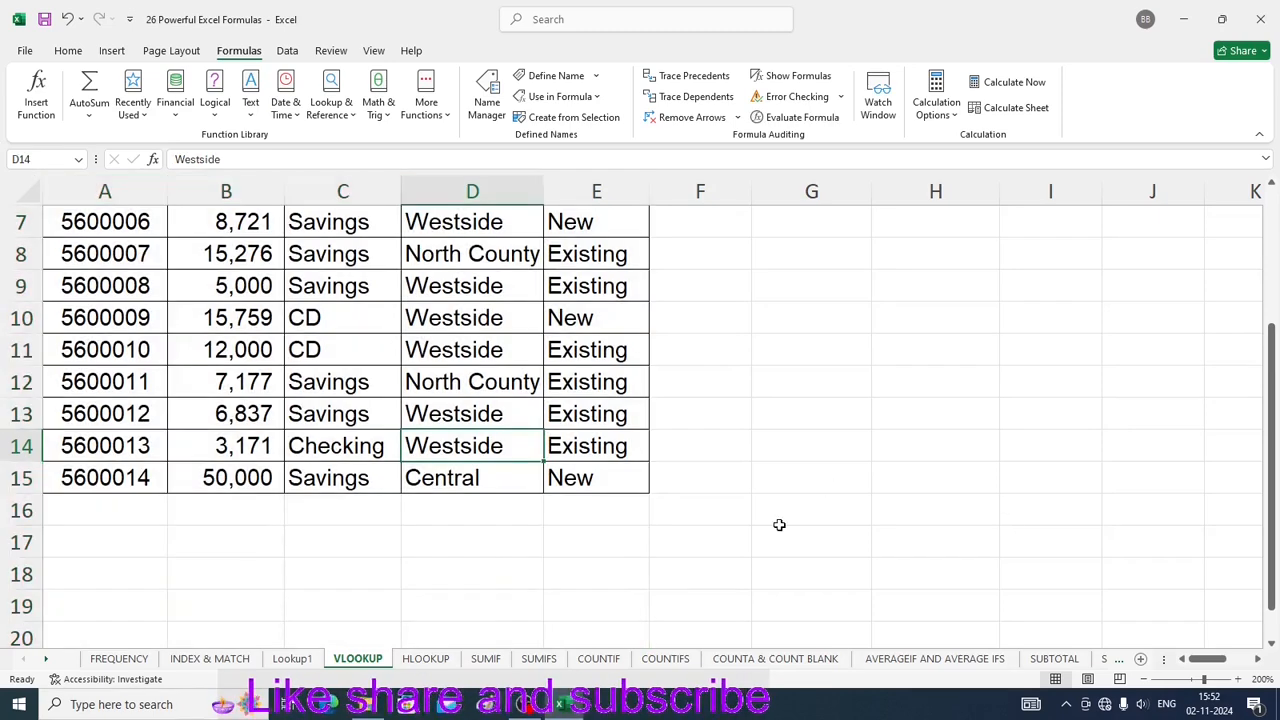
scroll(790, 520, up, 1)
scroll(537, 423, up, 2)
scroll(537, 423, down, 6)
scroll(66, 400, up, 5)
scroll(154, 549, down, 2)
click(342, 510)
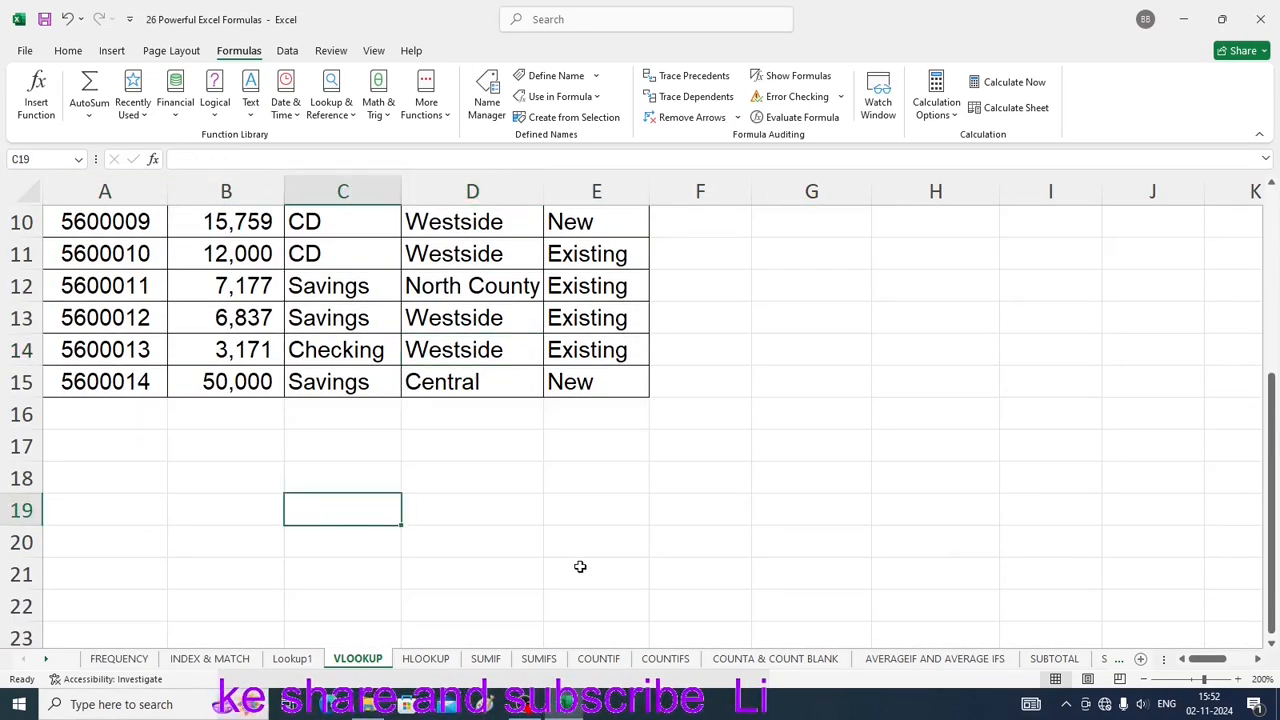
Step: Clear the existing Amount, AcctType, Branch and Customer results from cells H2:H5
scroll(826, 463, up, 3)
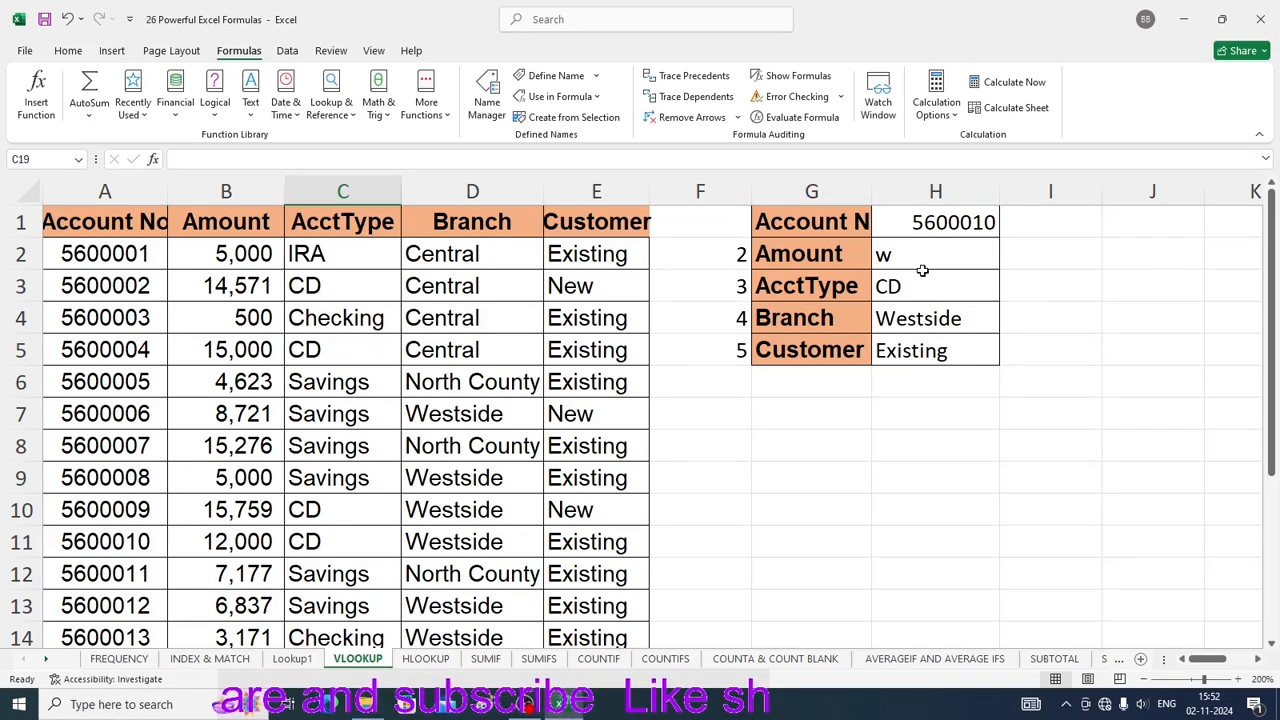
drag(922, 268, 922, 346)
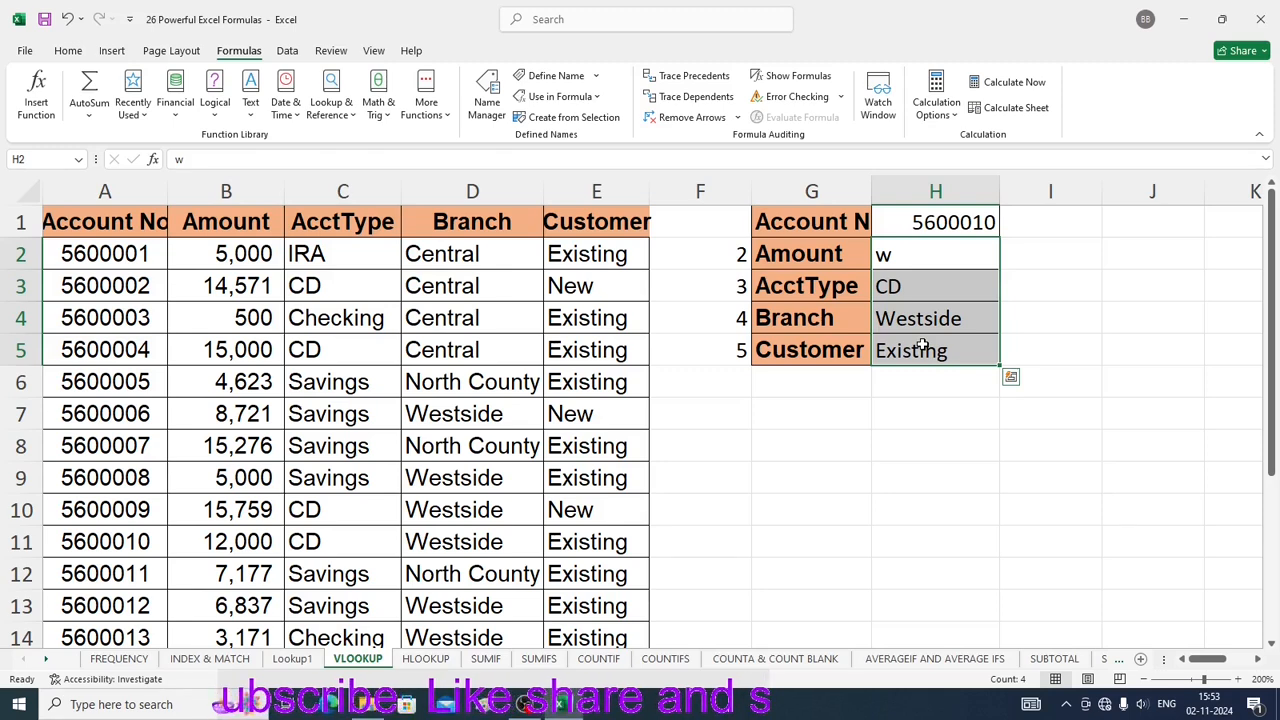
key(Delete)
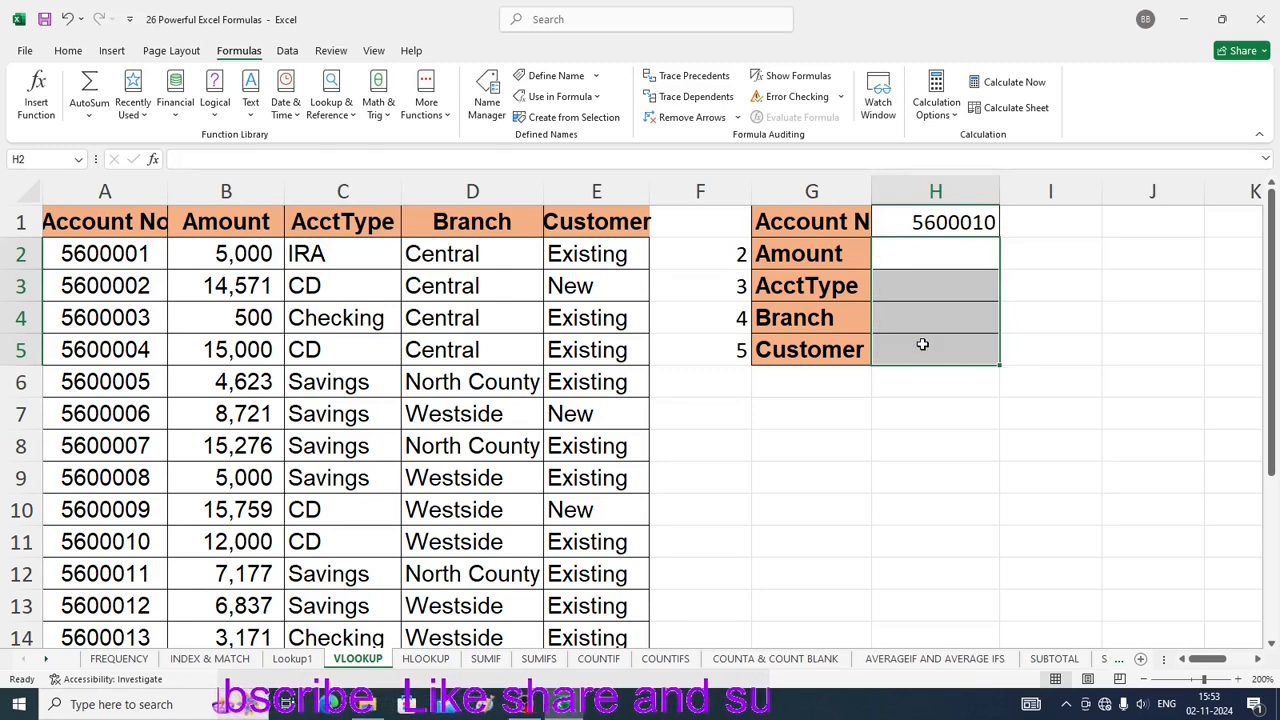
Step: Start a VLOOKUP formula in H2 with H1 as the lookup value and the named range LIST1 as the table array
click(930, 256)
text(=vlook)
key(Tab)
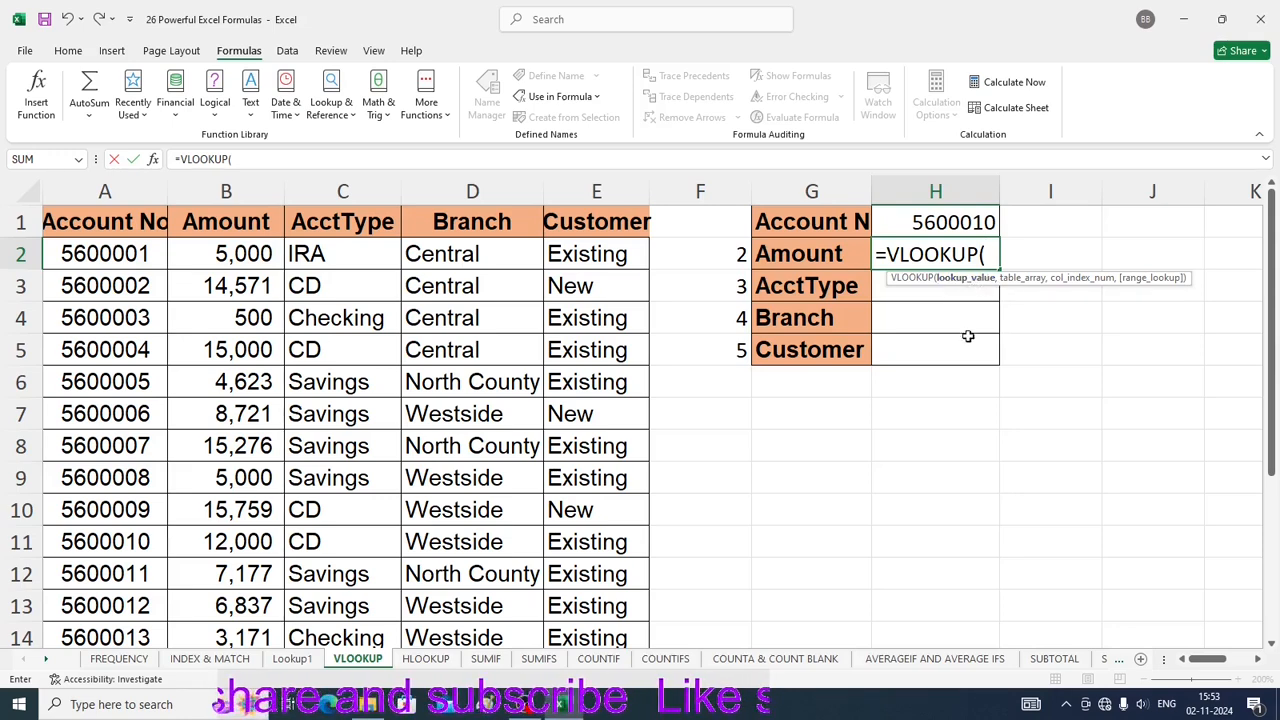
click(914, 225)
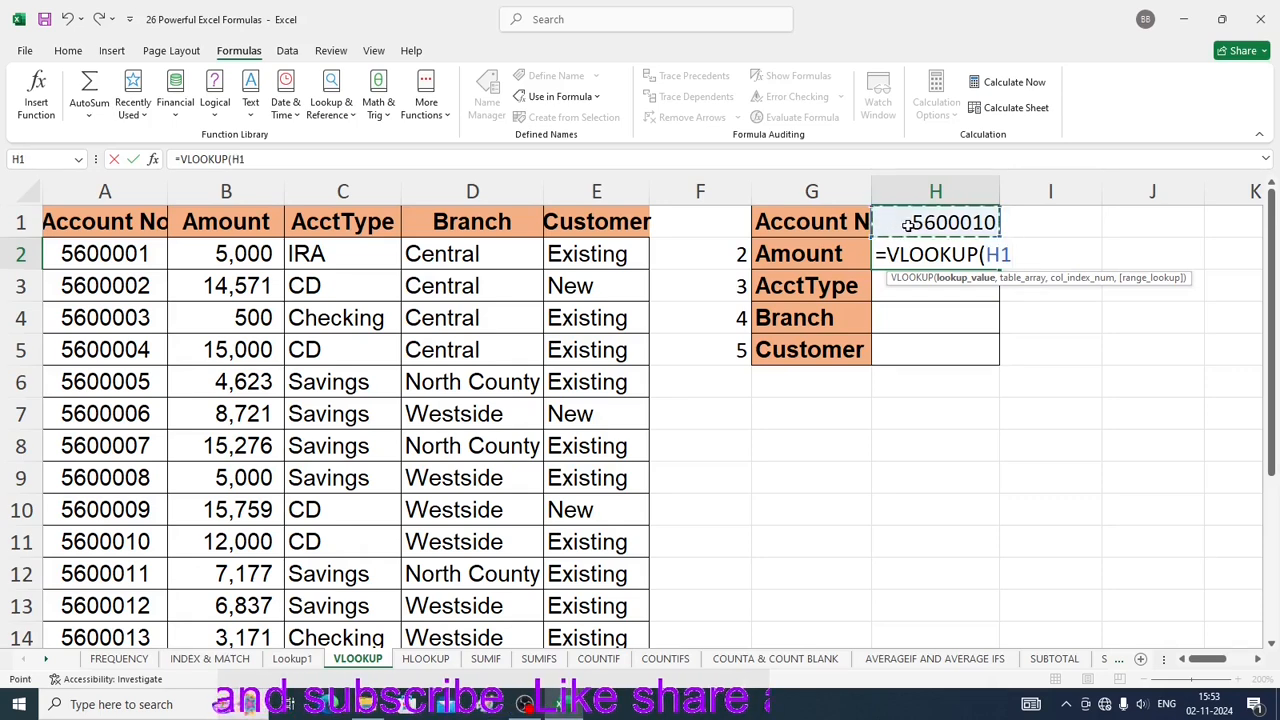
text(,)
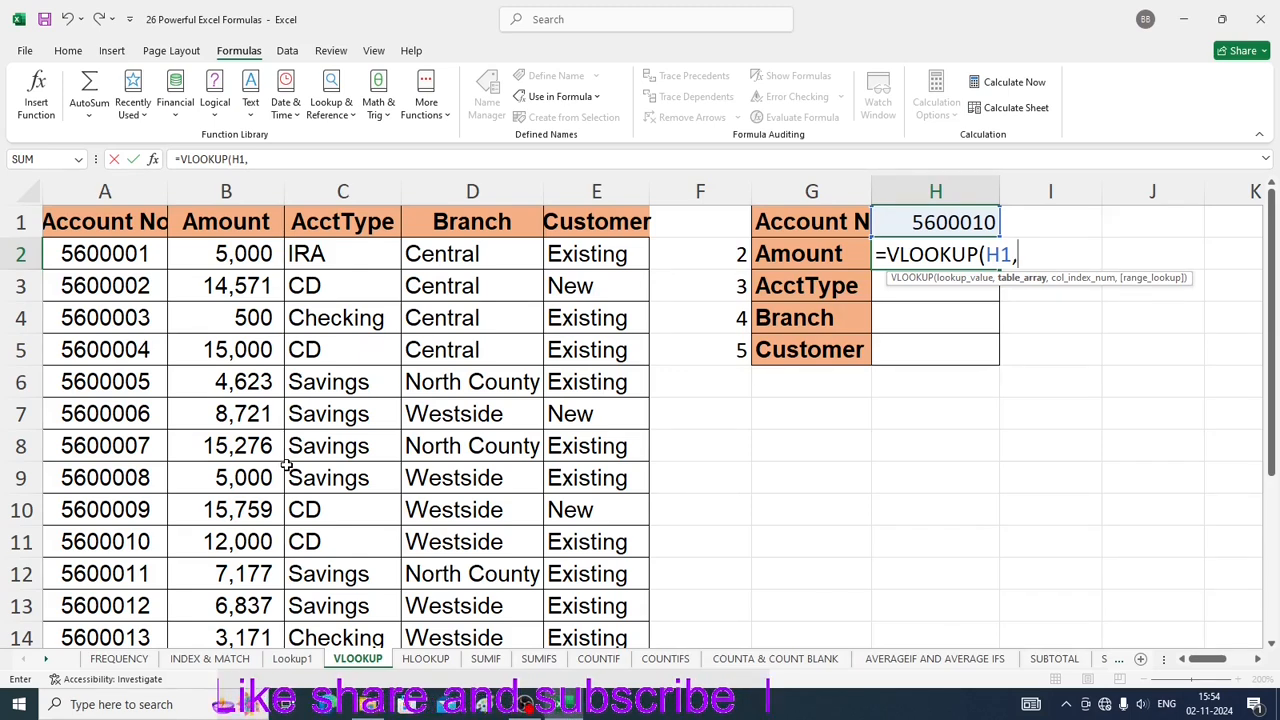
text(lis)
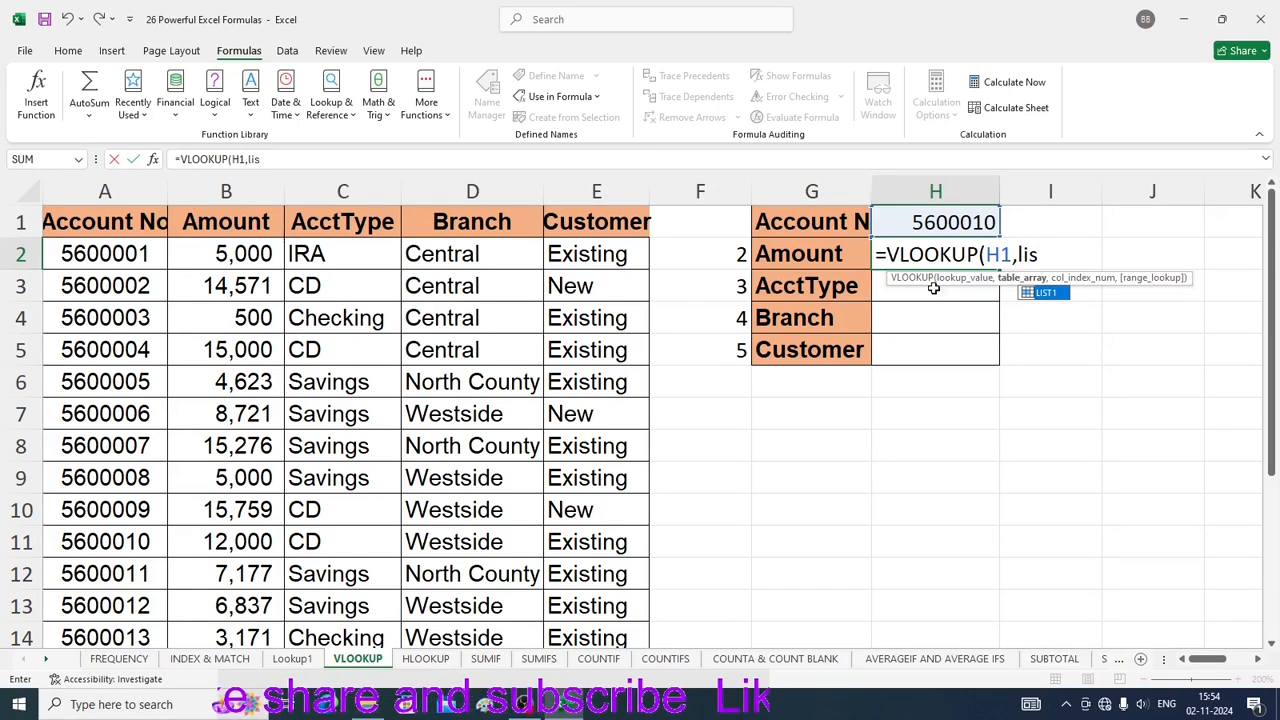
double_click(1046, 293)
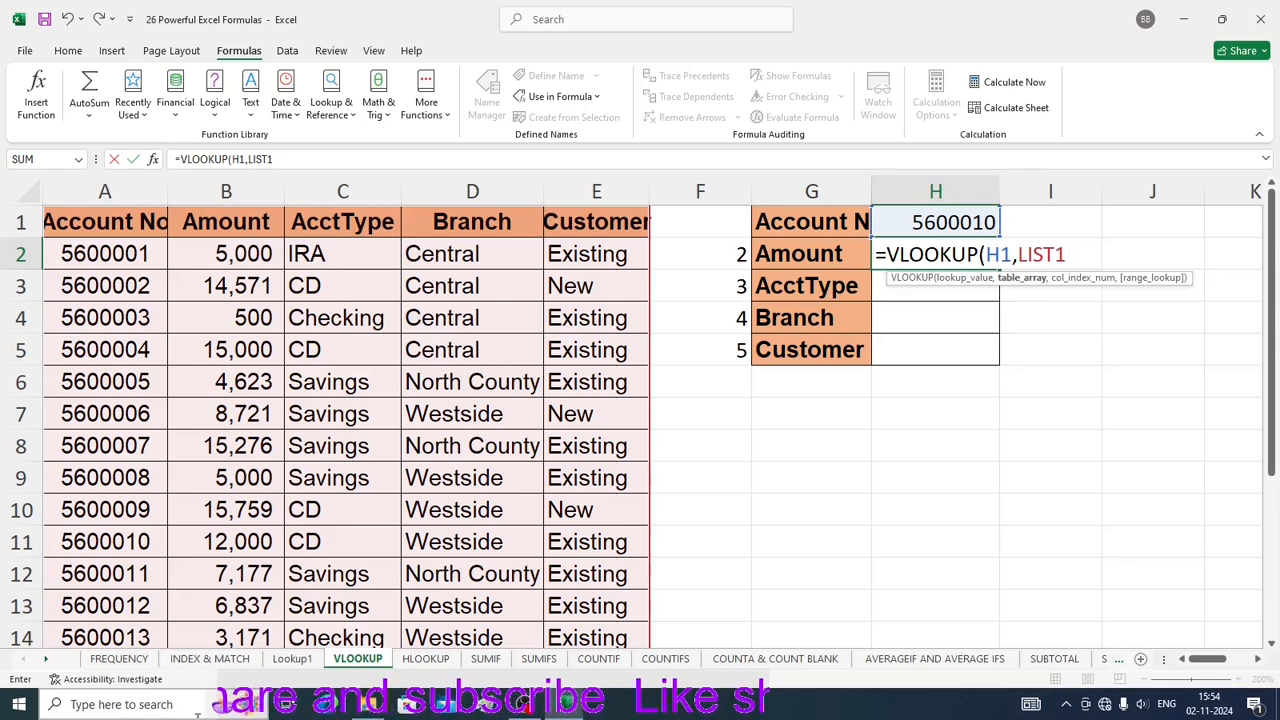
text(,)
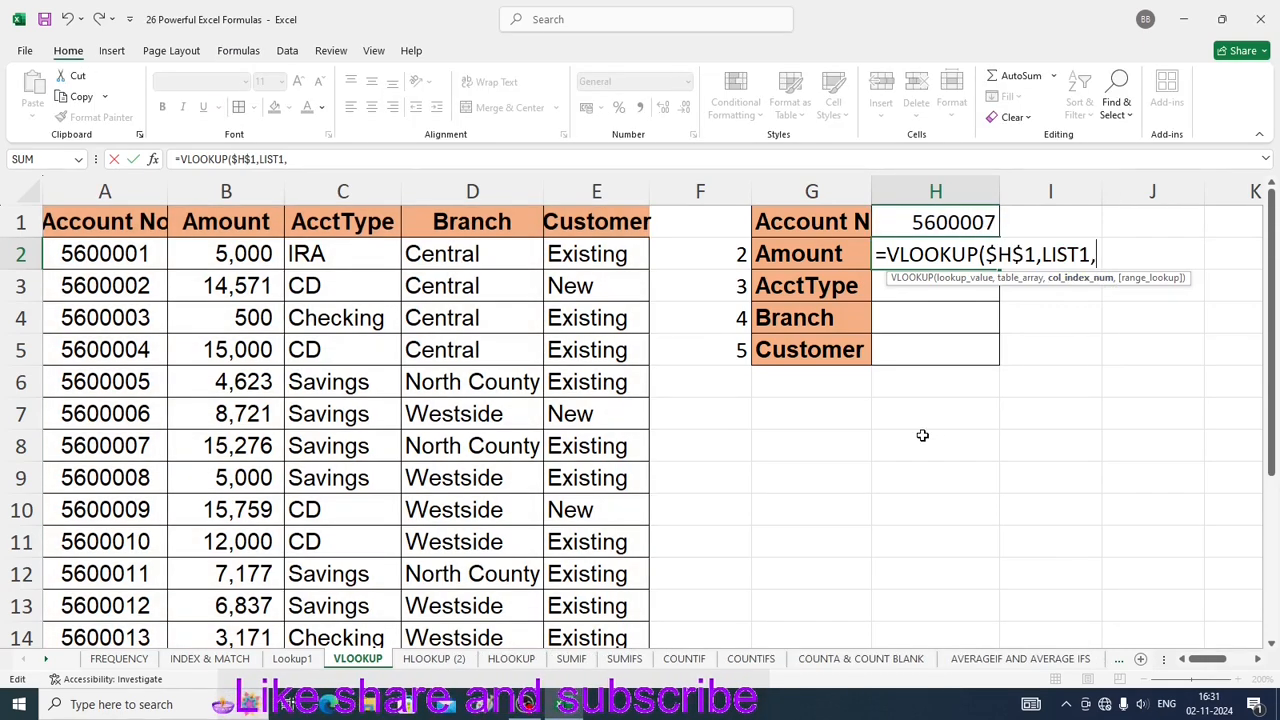
Step: Complete the H2 formula as =VLOOKUP($H$1,LIST1,ROW(),0), using ROW() as the column index and 0 for an exact match
text(row)
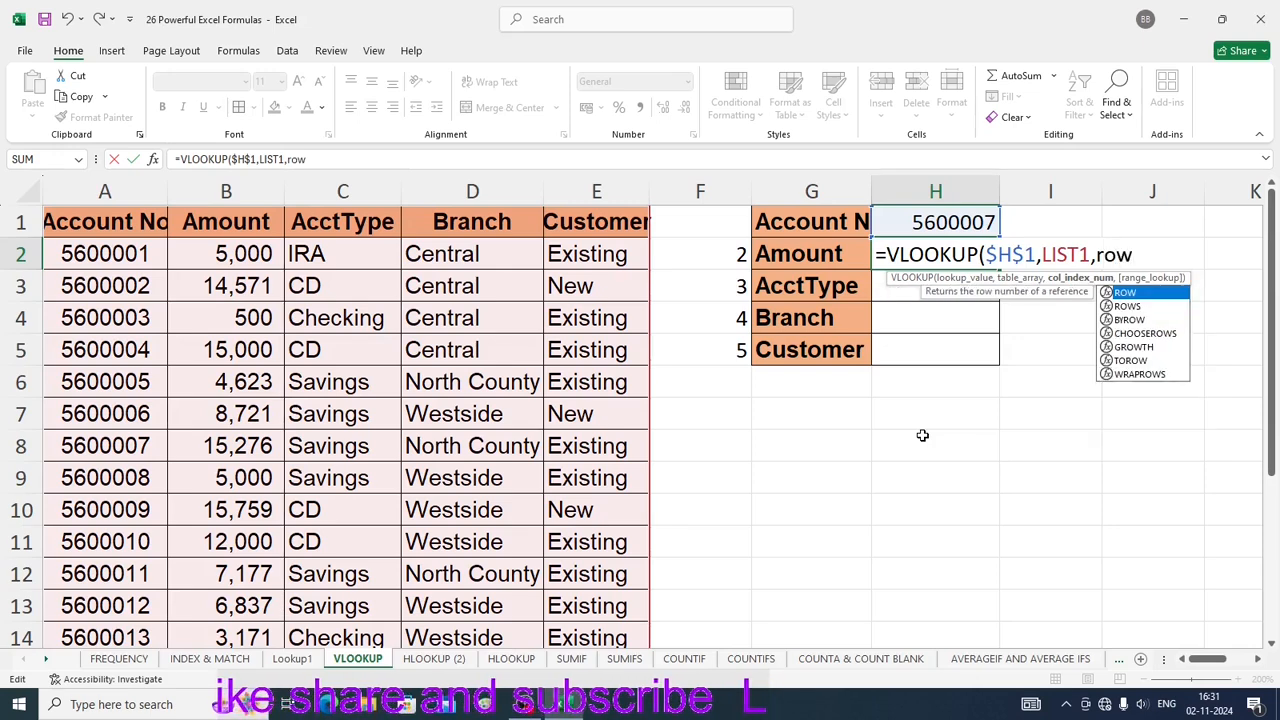
key(Tab)
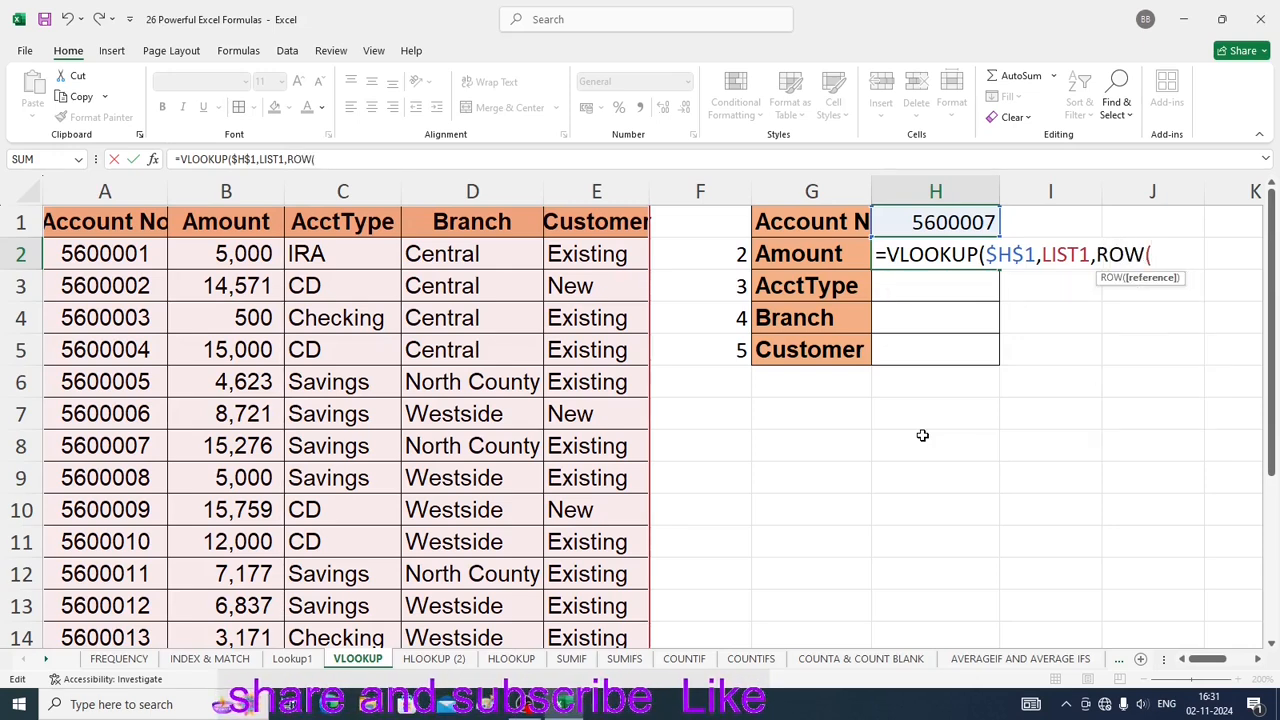
text(),)
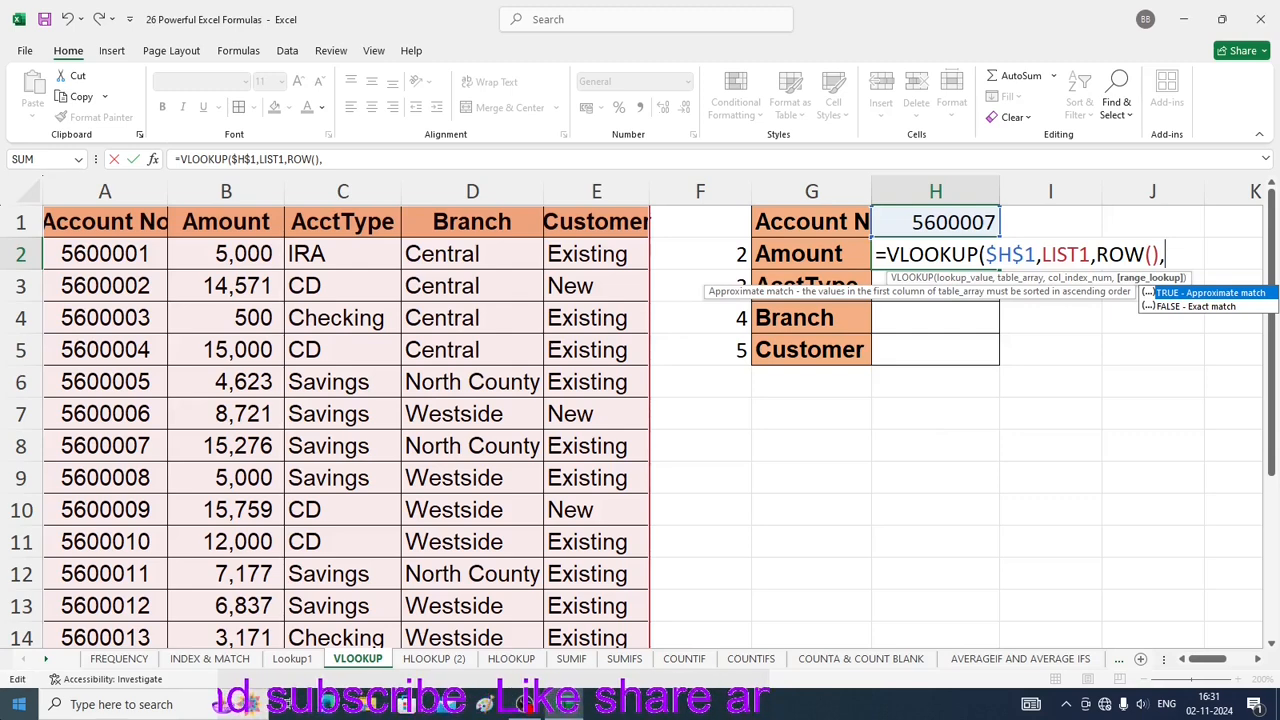
text(0)
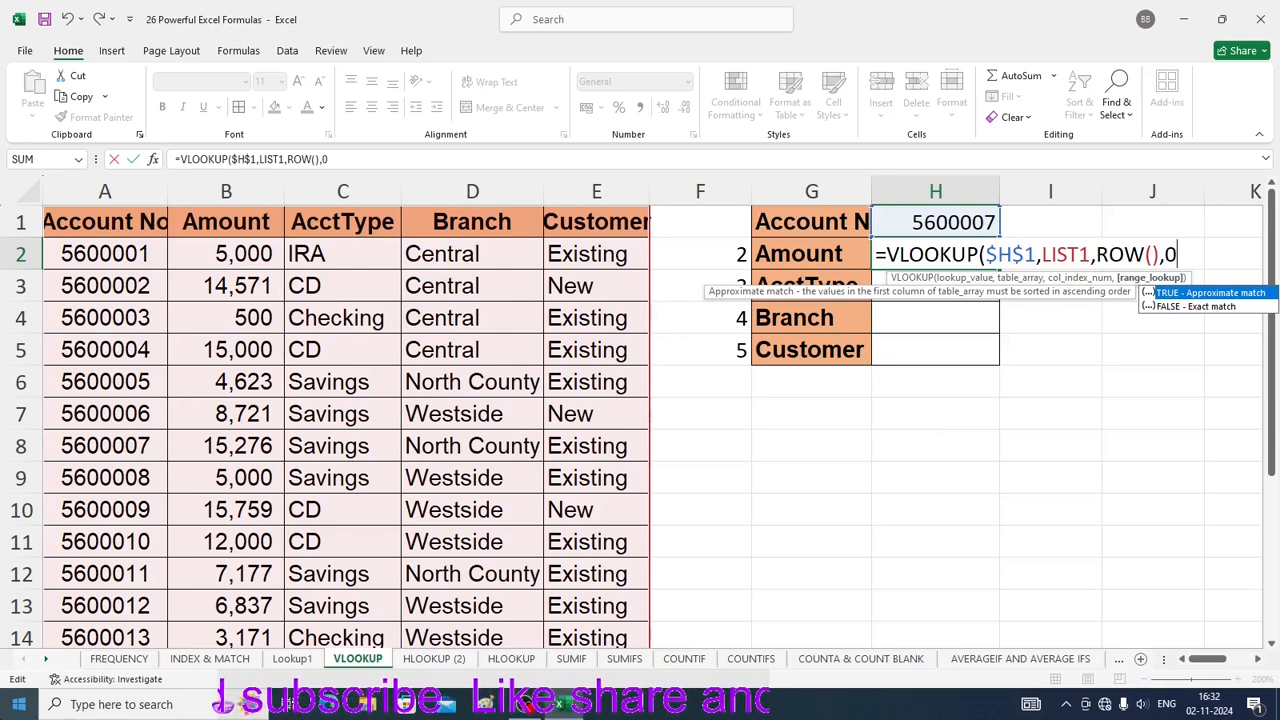
text())
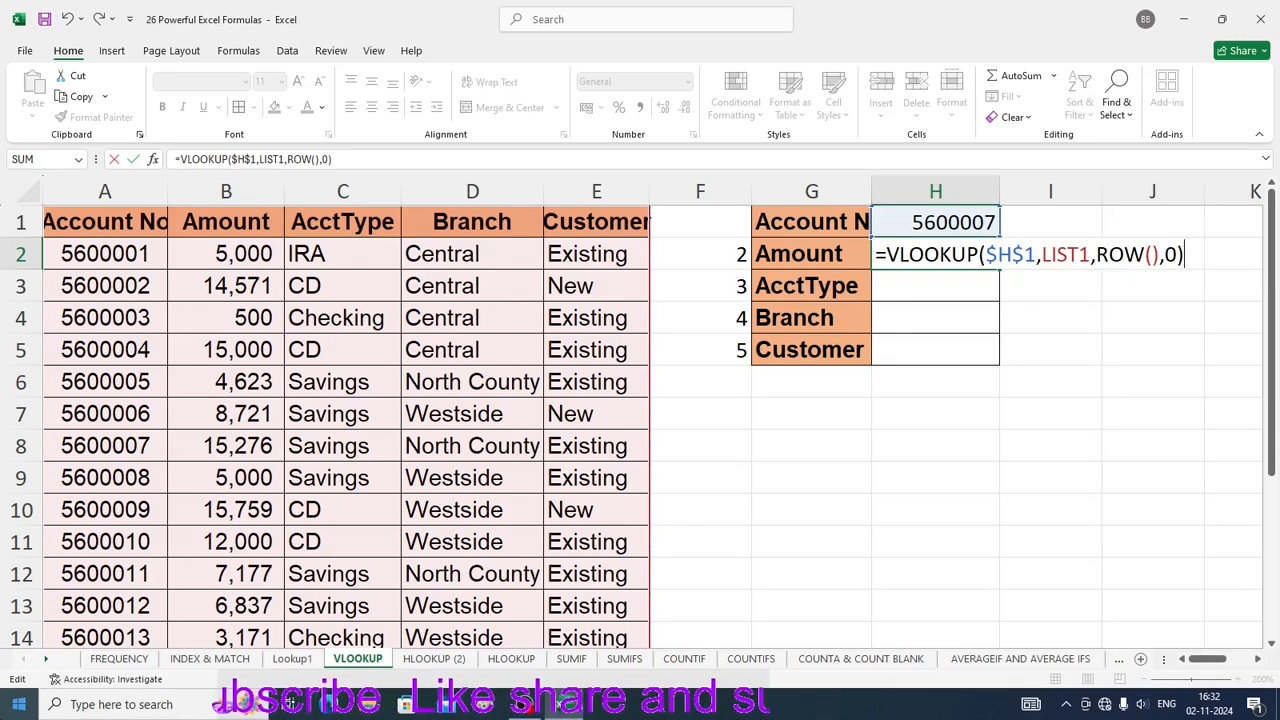
key(Return)
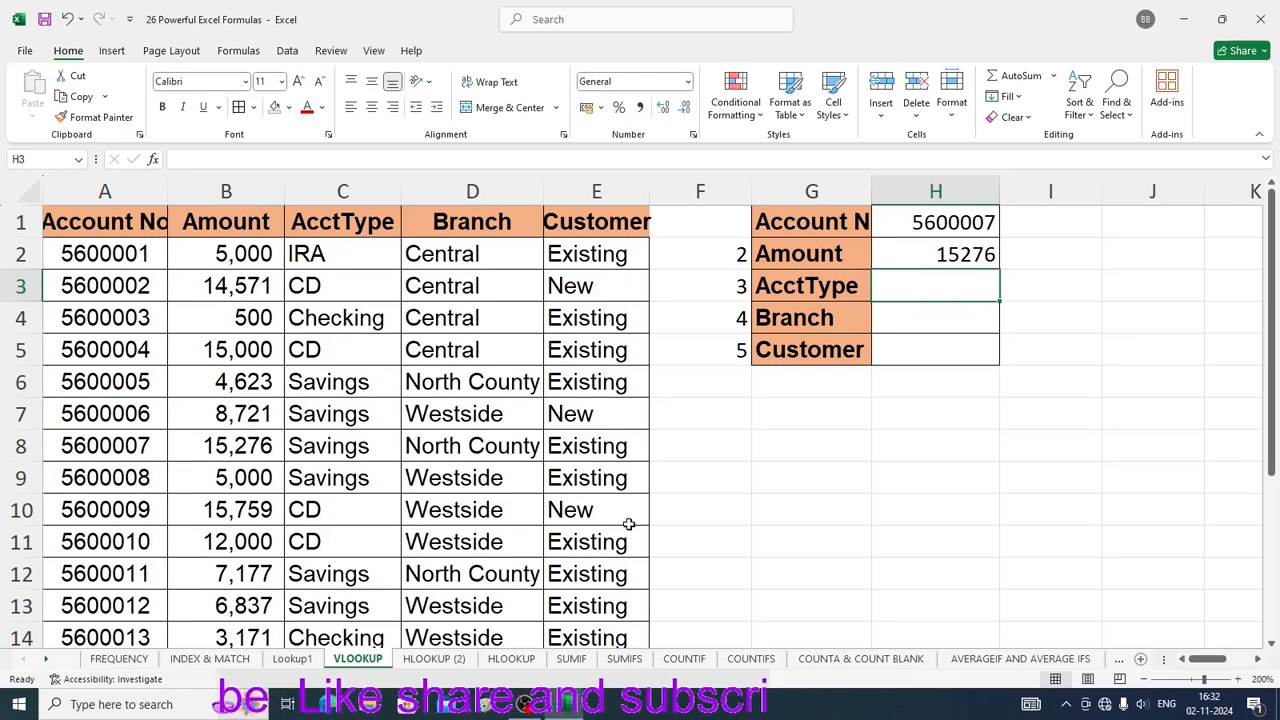
Step: Fill the VLOOKUP formula from H2 down to H5 for AcctType, Branch and Customer
click(912, 256)
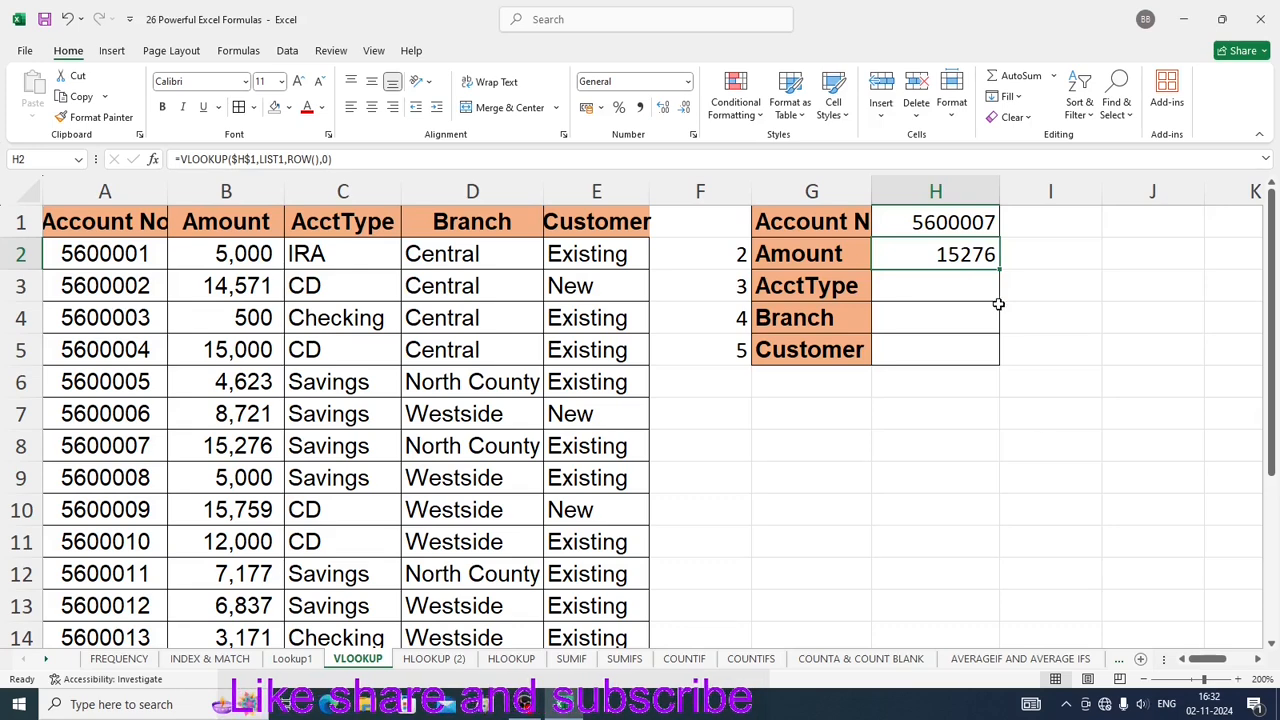
drag(998, 270, 1000, 345)
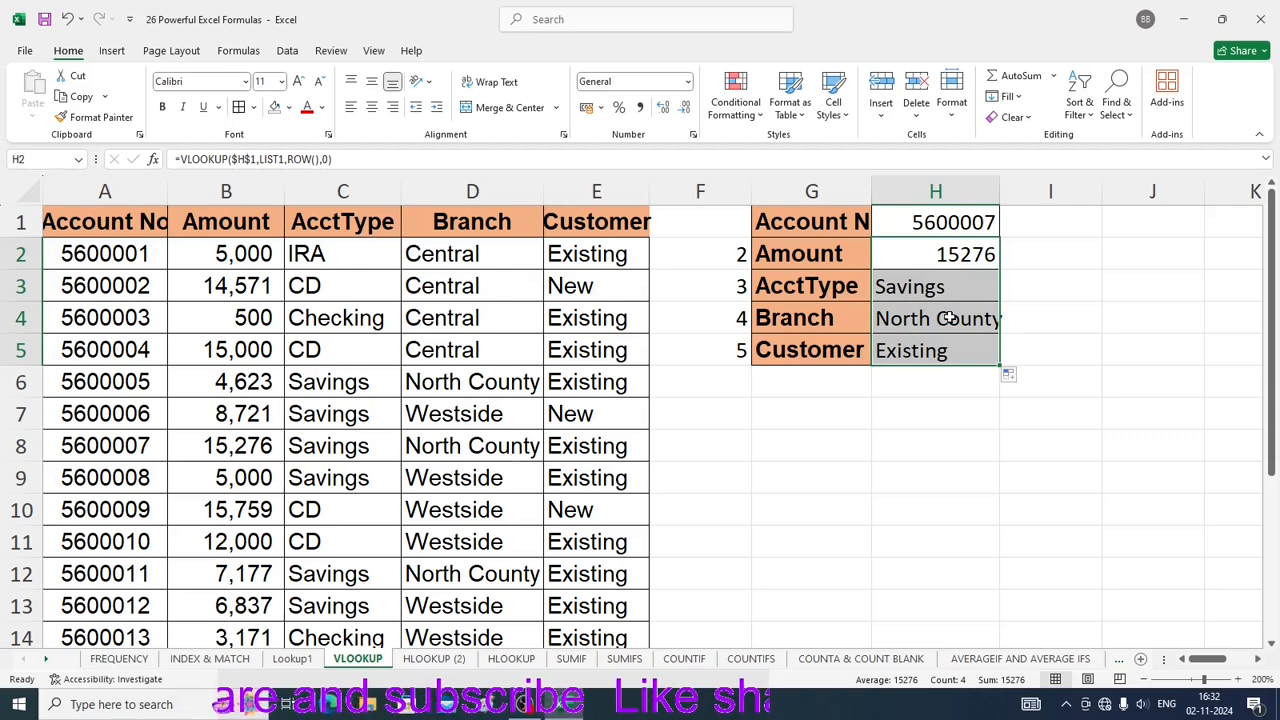
click(1033, 531)
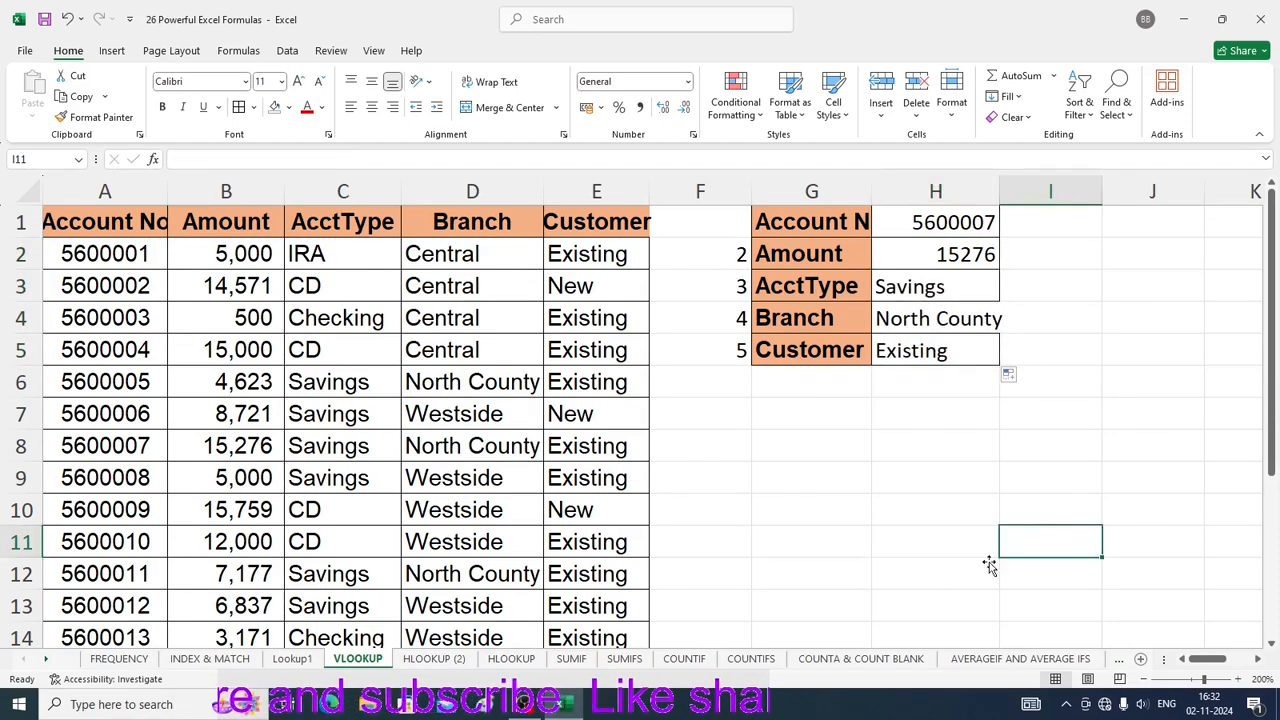
Step: Replace the account number in H1 with the one from row 12 of the table
click(940, 222)
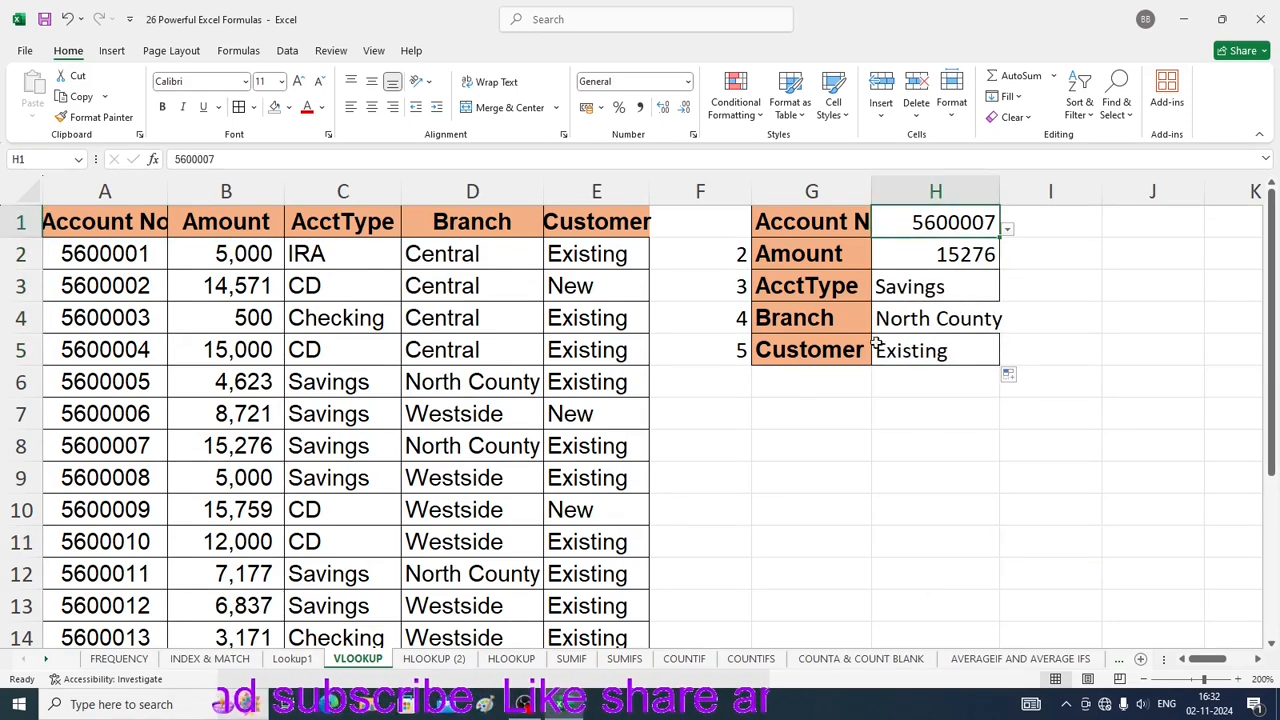
text(5600011)
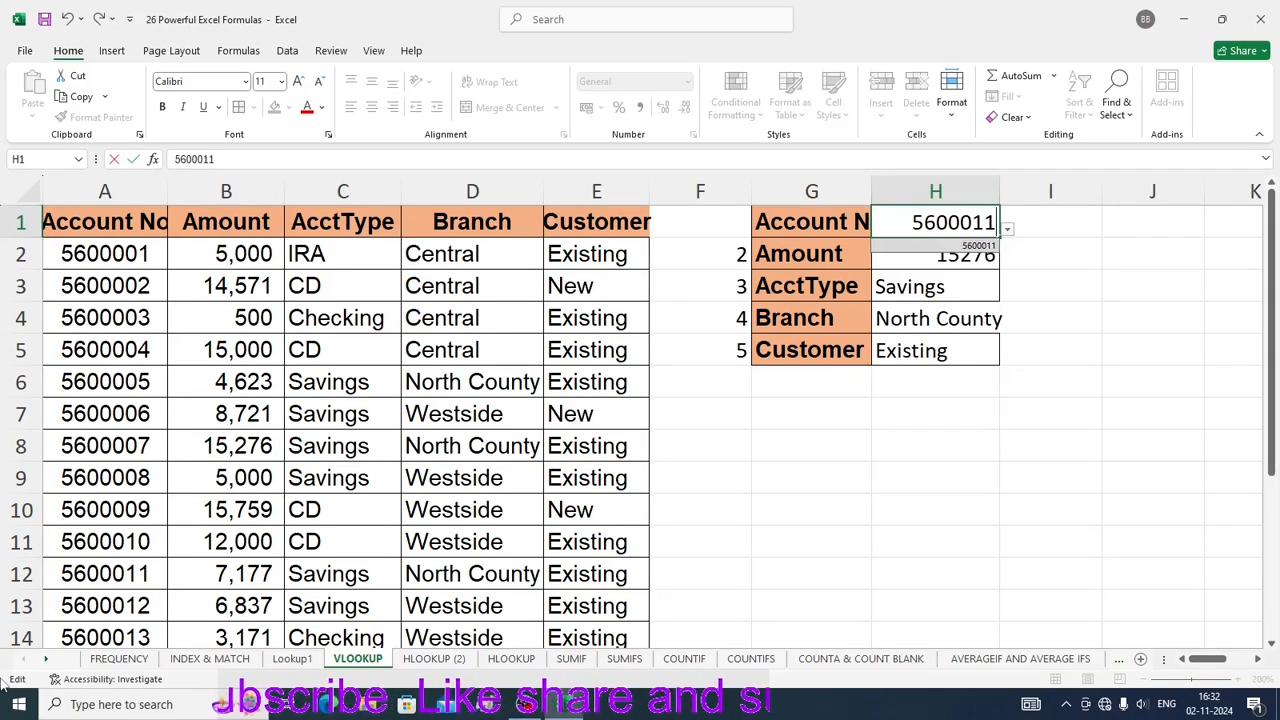
key(Return)
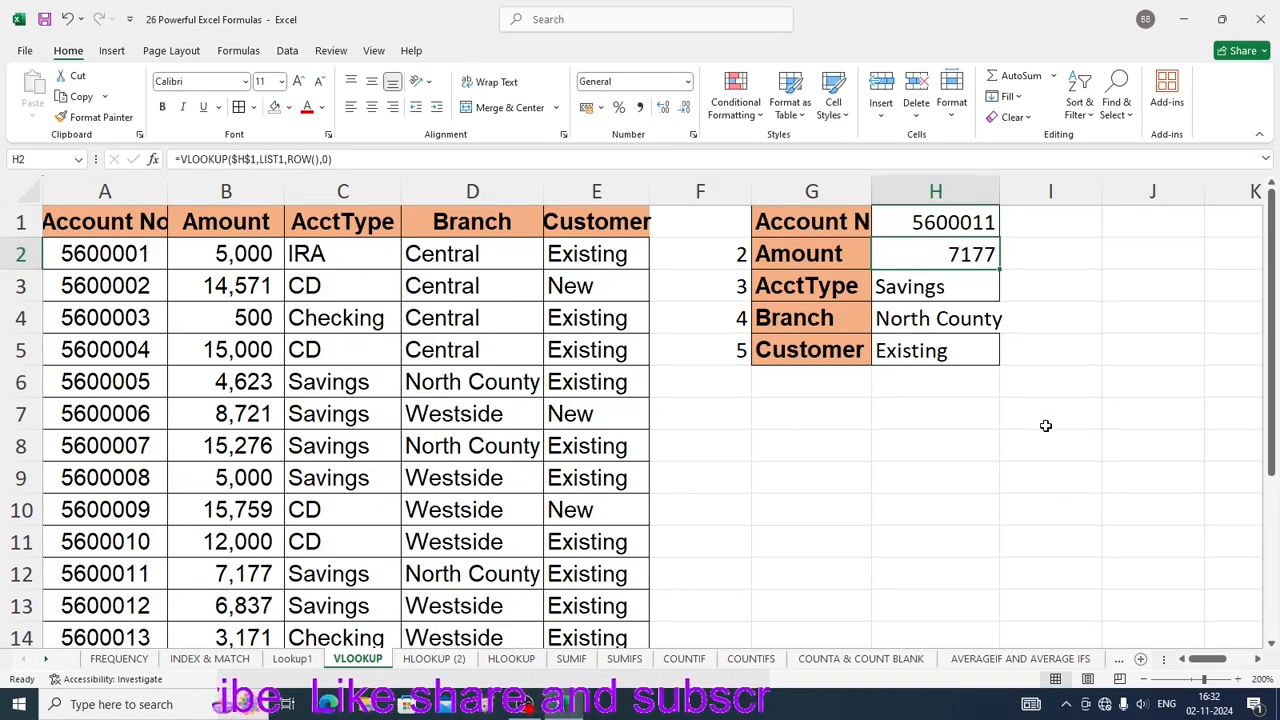
Step: Start a new record beneath the table by entering the next consecutive account number in A16
scroll(391, 469, down, 4)
scroll(391, 469, up, 4)
scroll(391, 469, down, 2)
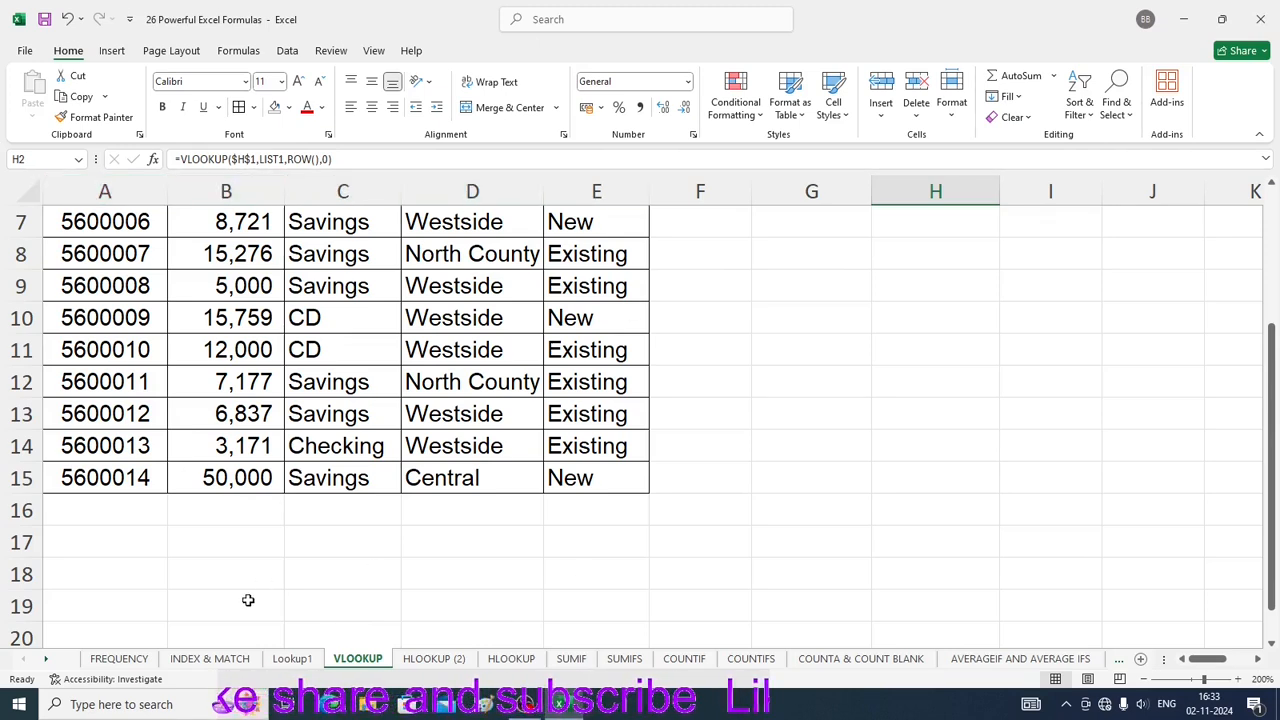
click(97, 511)
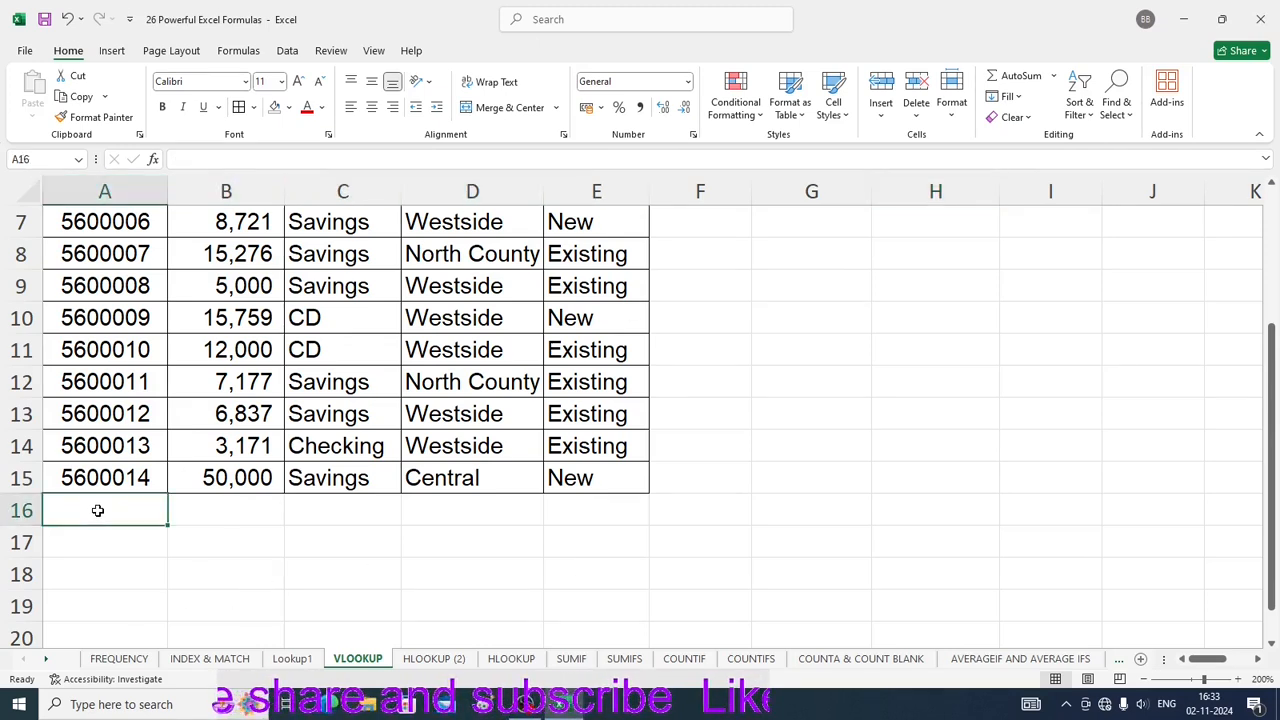
text(56)
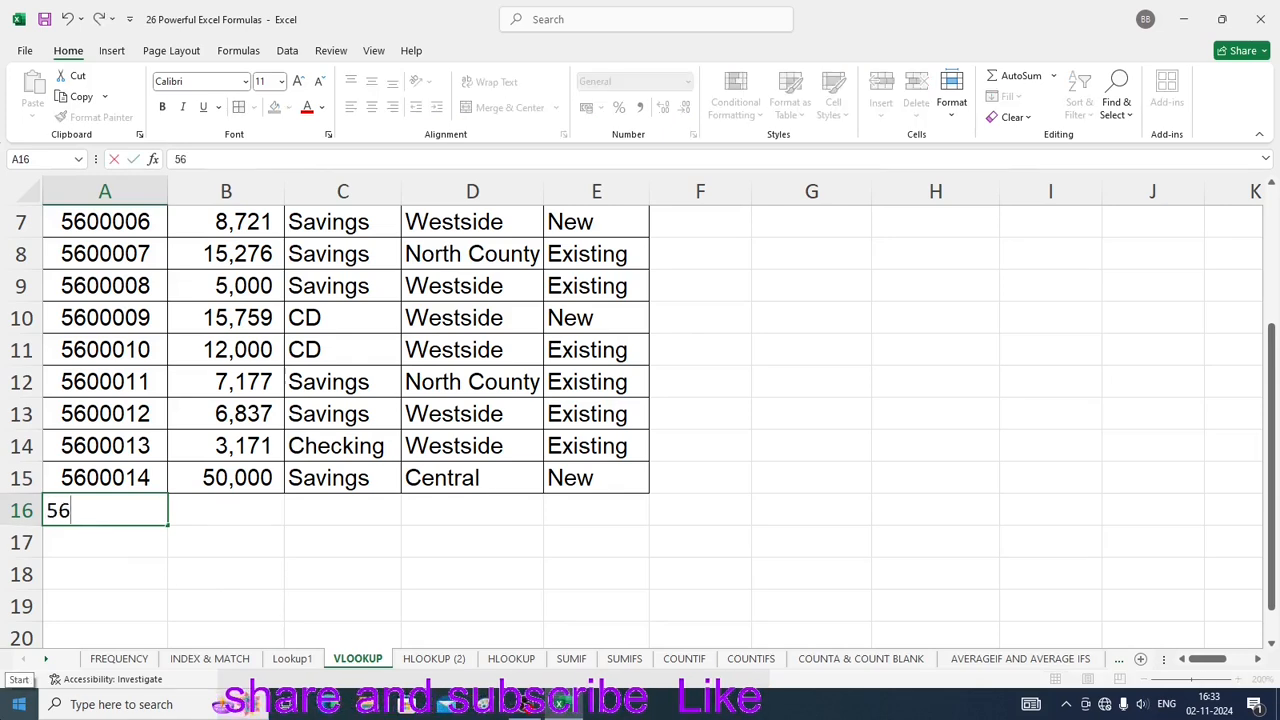
text(00)
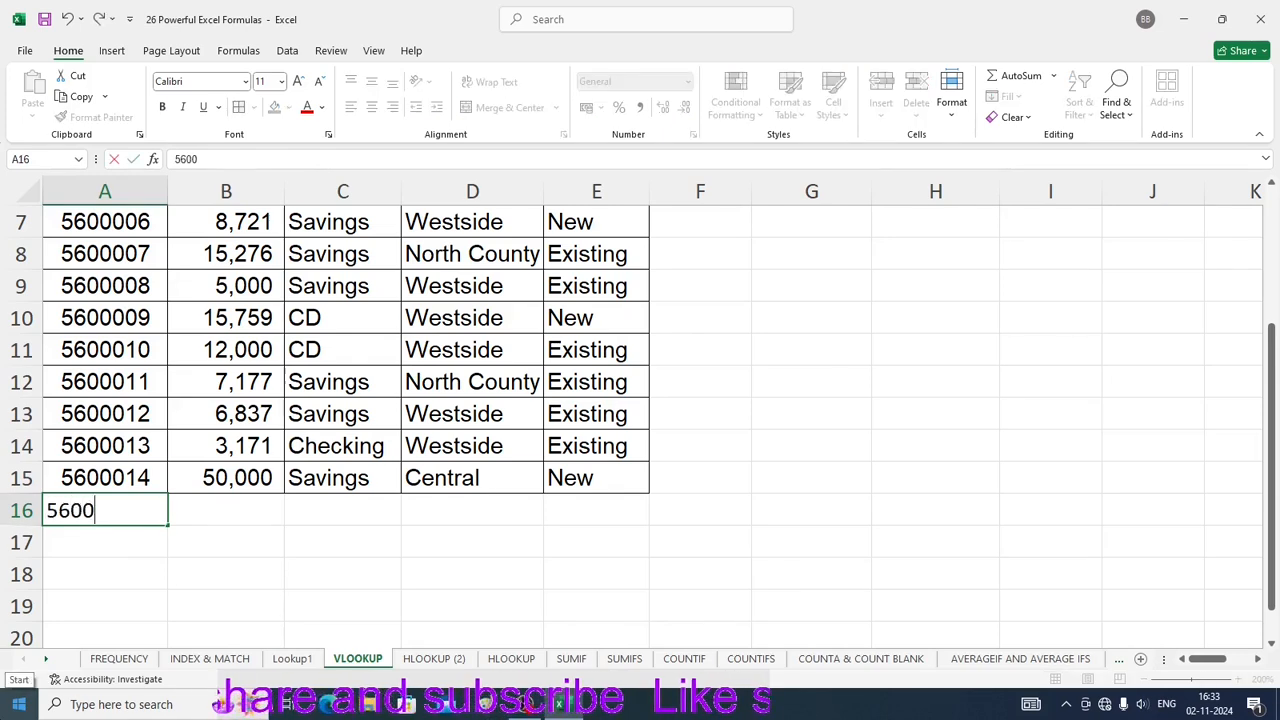
text(015)
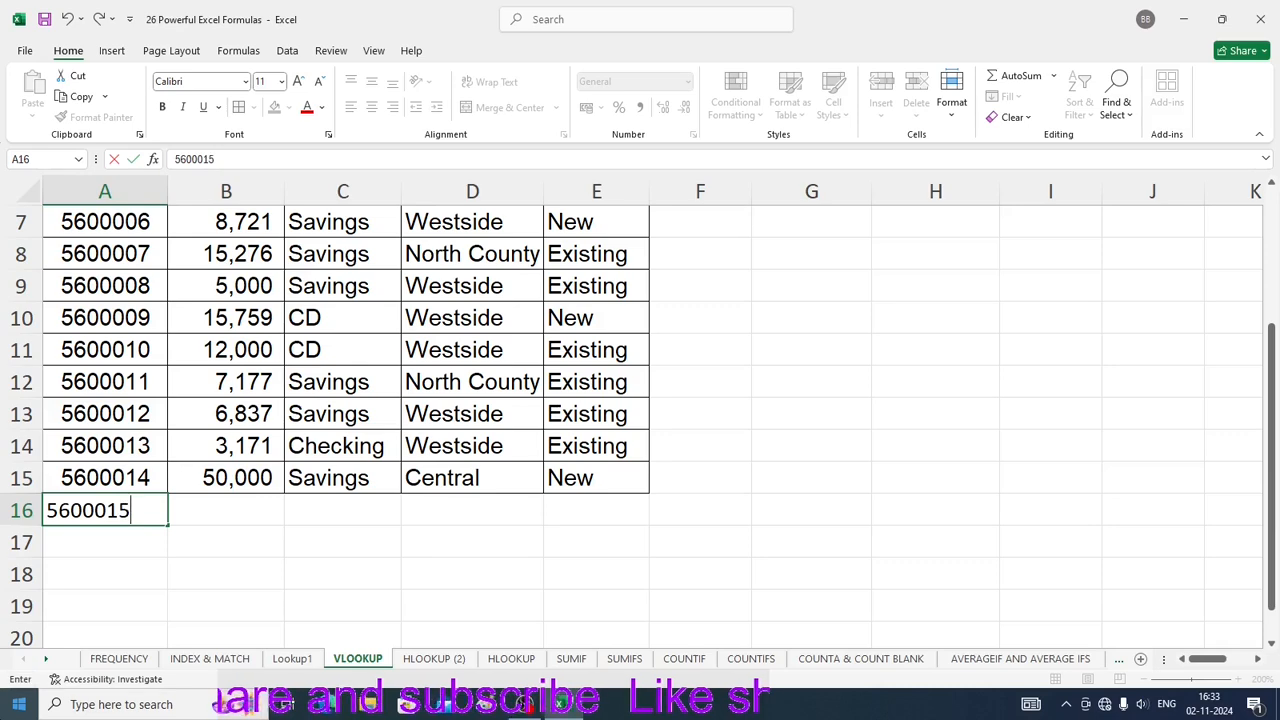
key(Return)
Step: Complete row 16 with amount 60000 and type CD, filling Branch Central and Customer New down from row 15
click(205, 528)
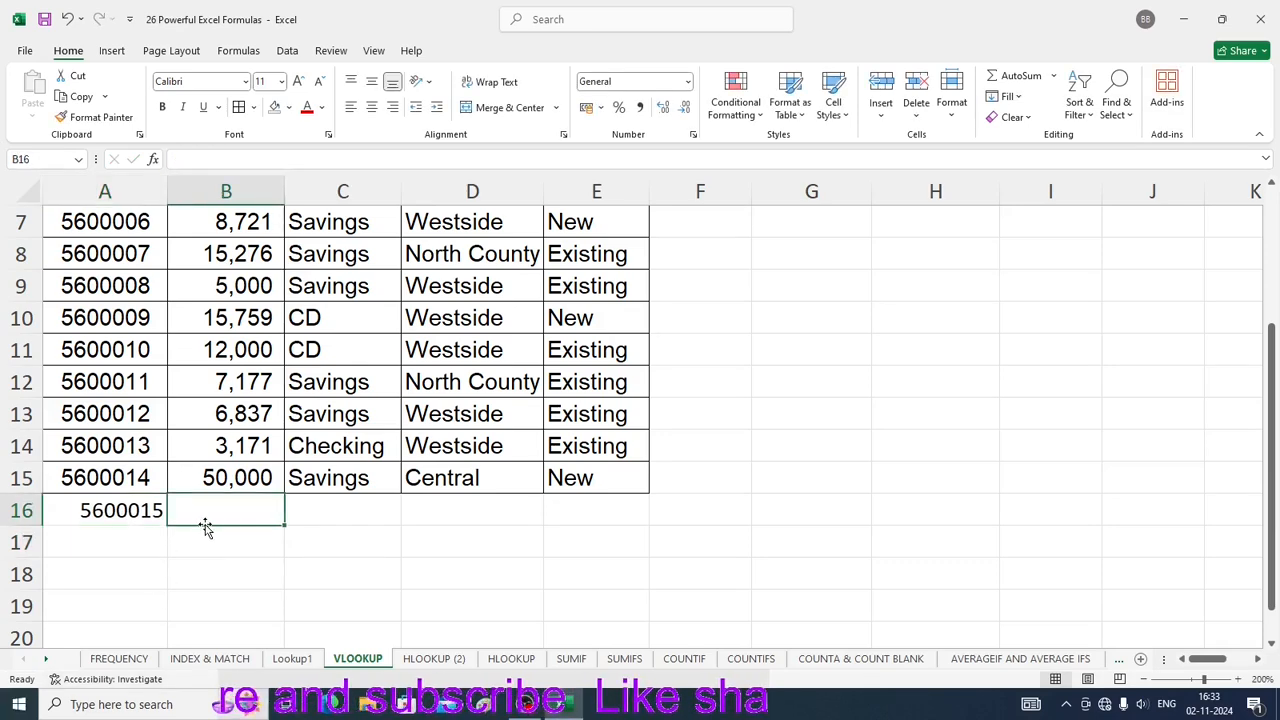
text(60000)
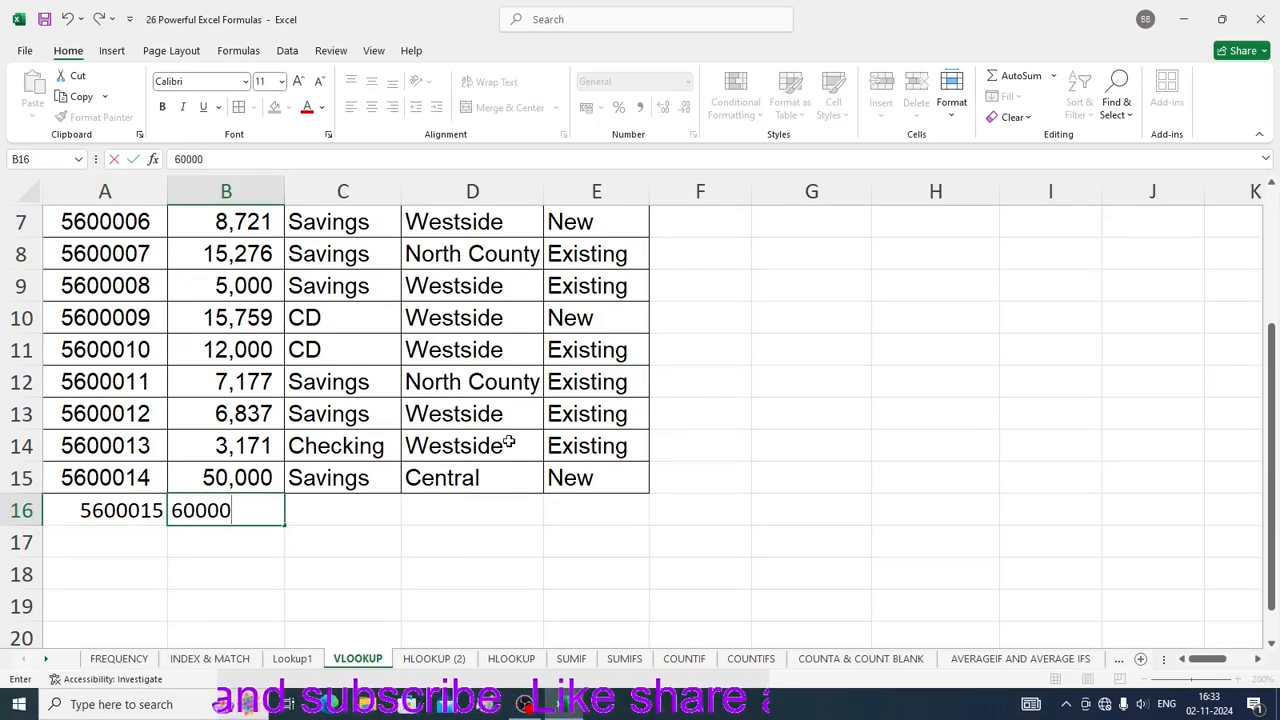
key(Tab)
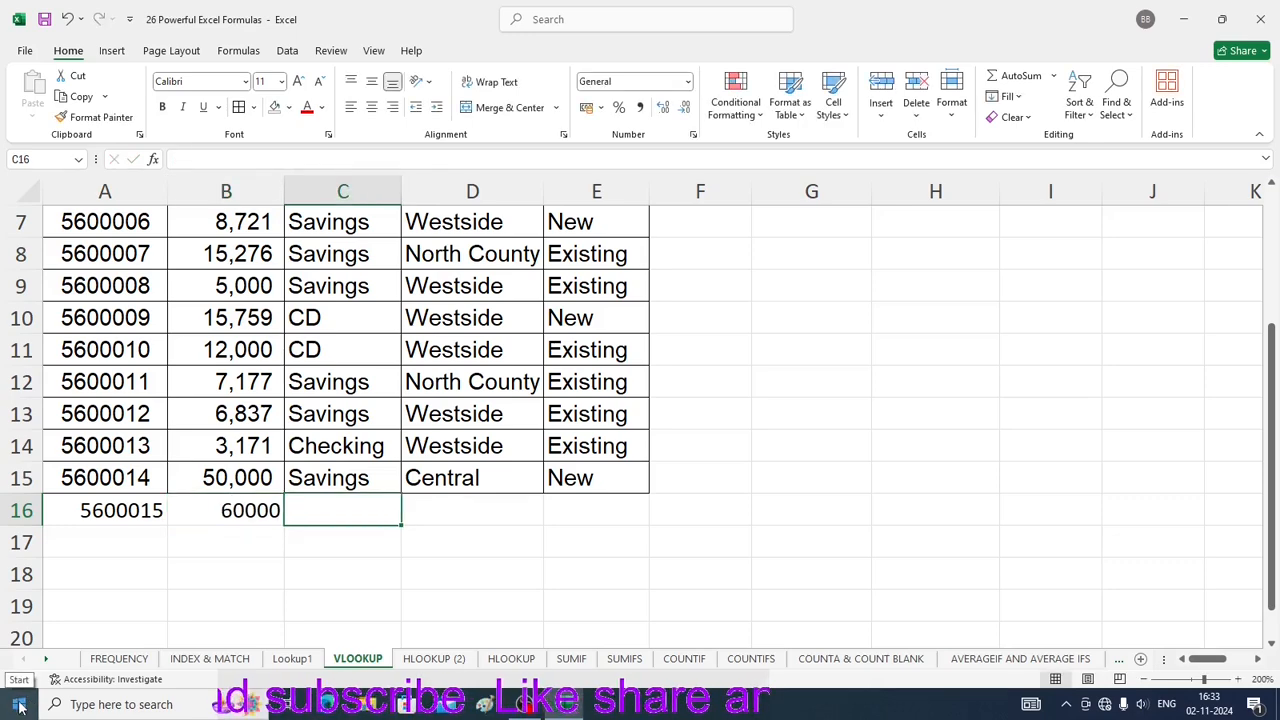
text(CD)
click(486, 532)
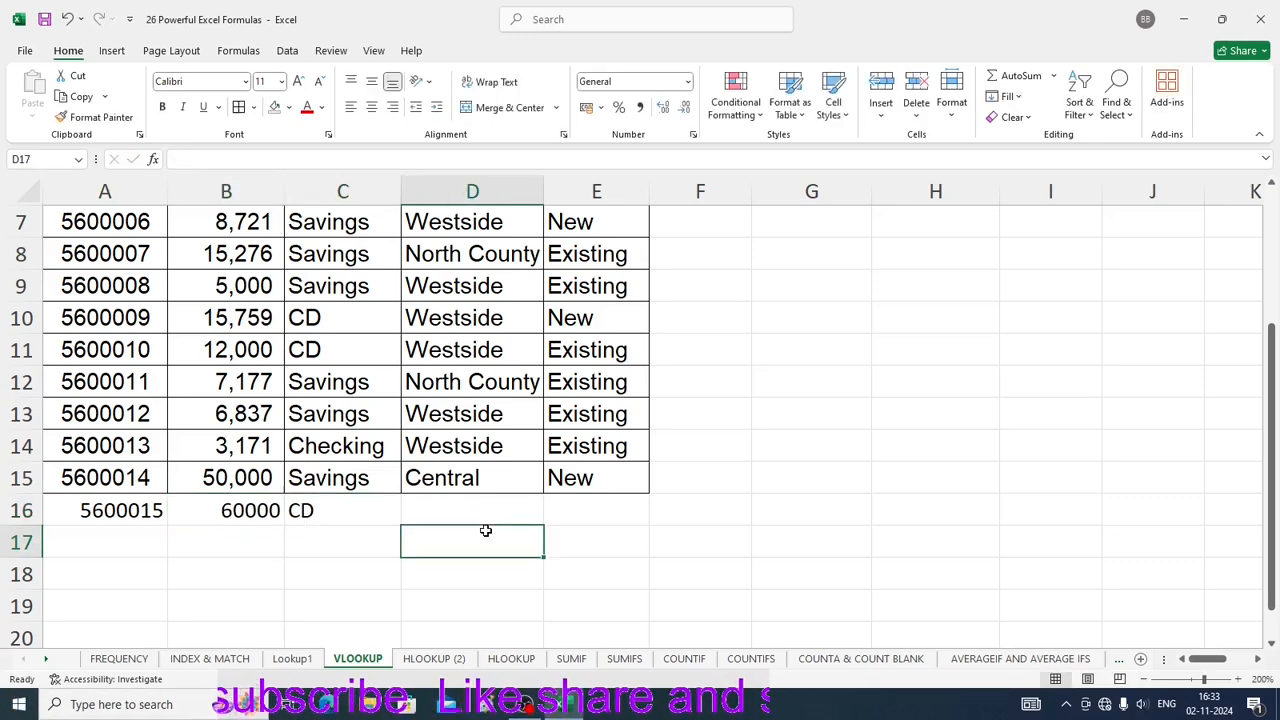
drag(460, 473, 643, 522)
click(965, 542)
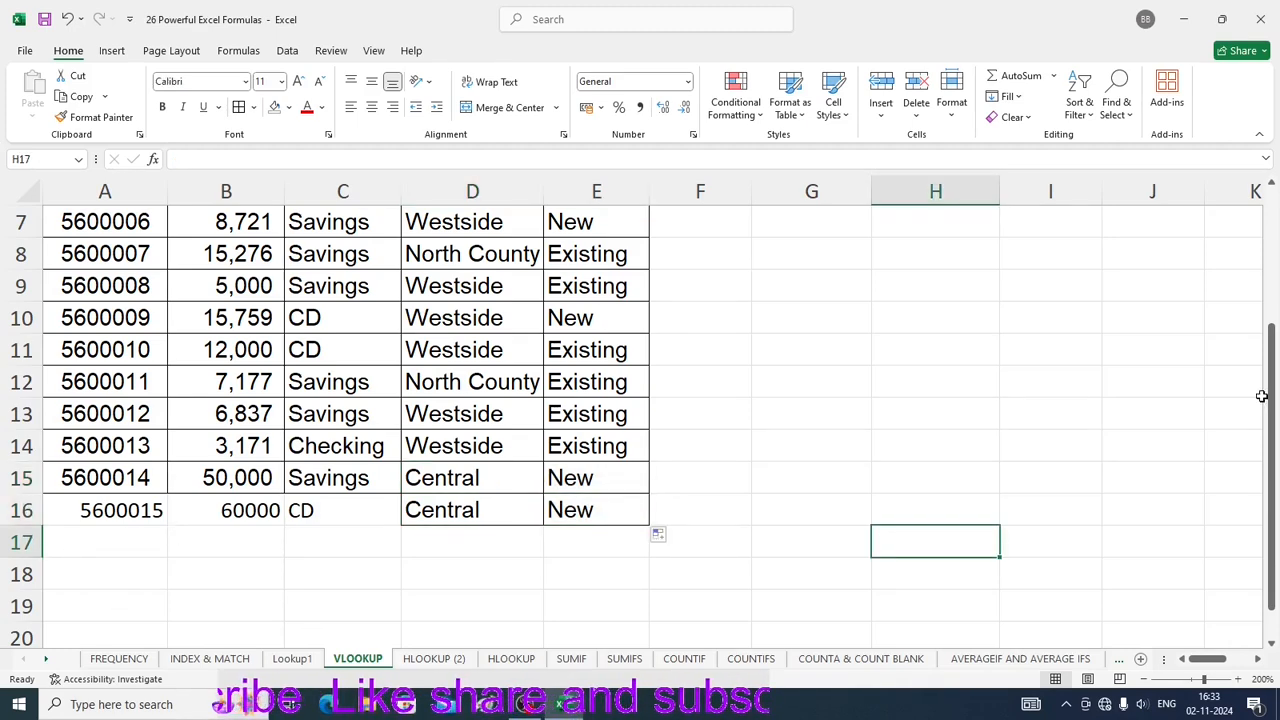
Step: Set the account number in H1 to that of the new row 16 record and compare the returned details with that row
scroll(728, 321, up, 2)
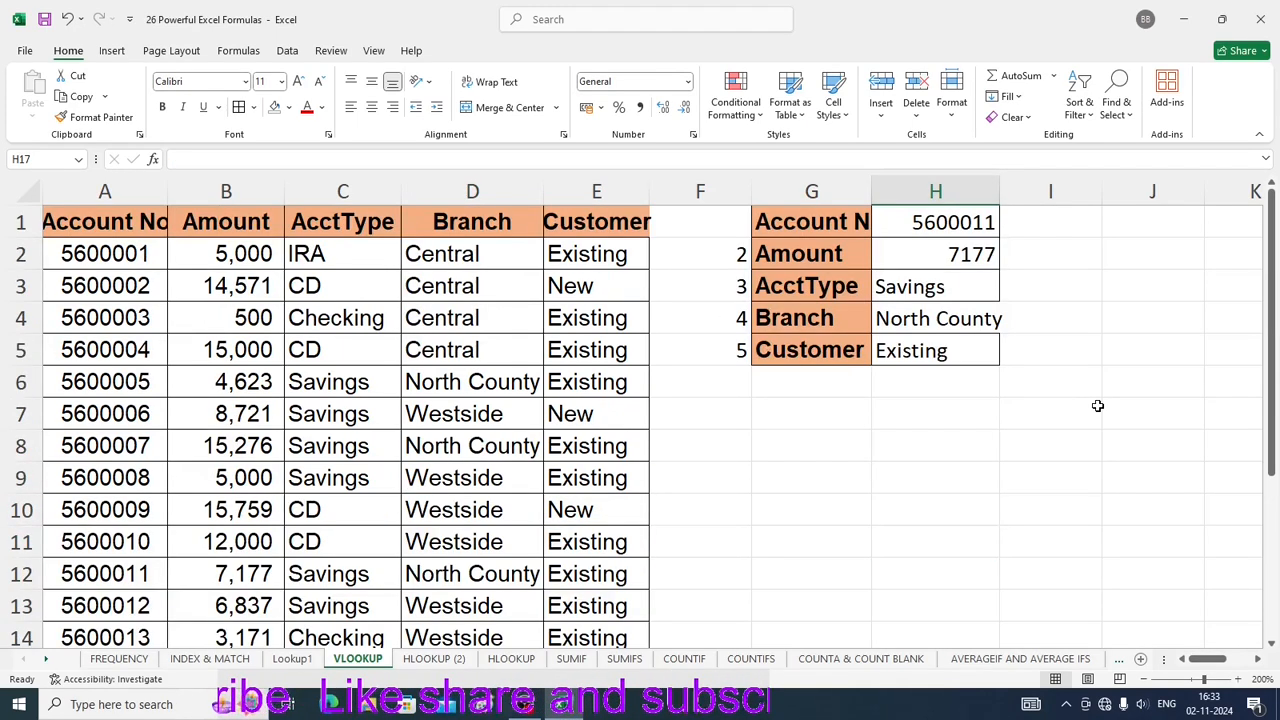
double_click(958, 218)
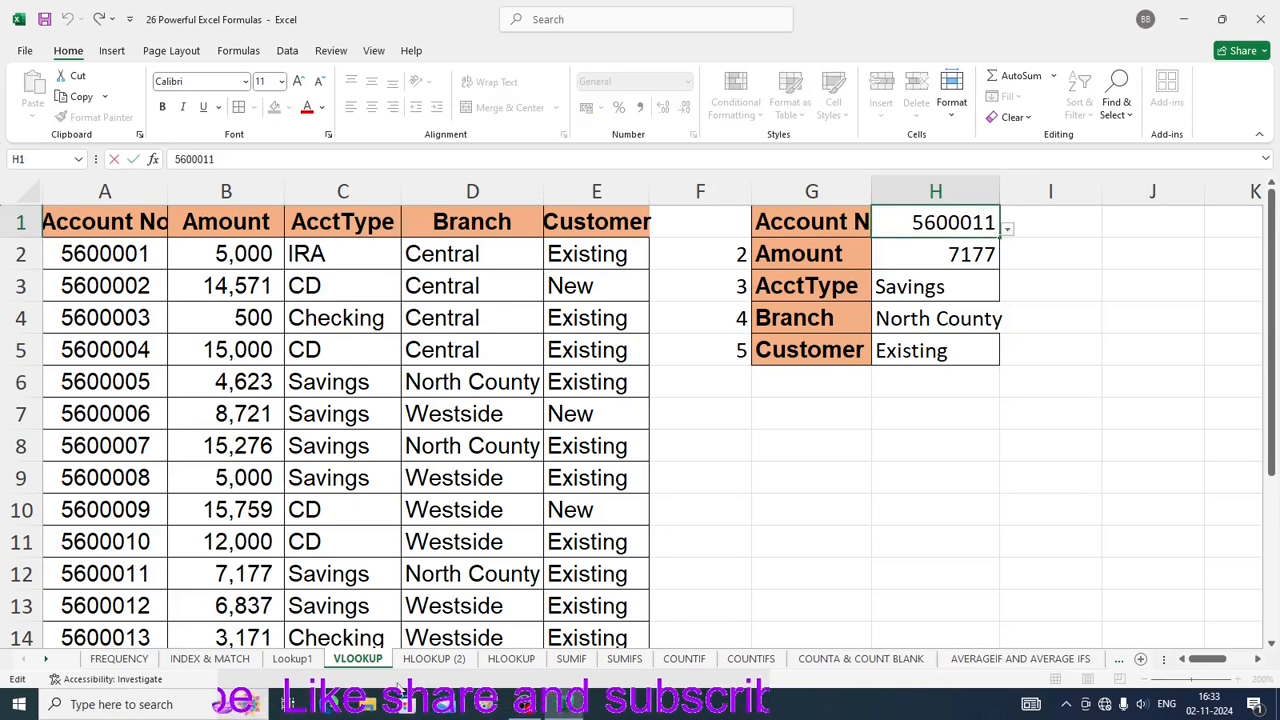
key(BackSpace)
text(5)
key(Return)
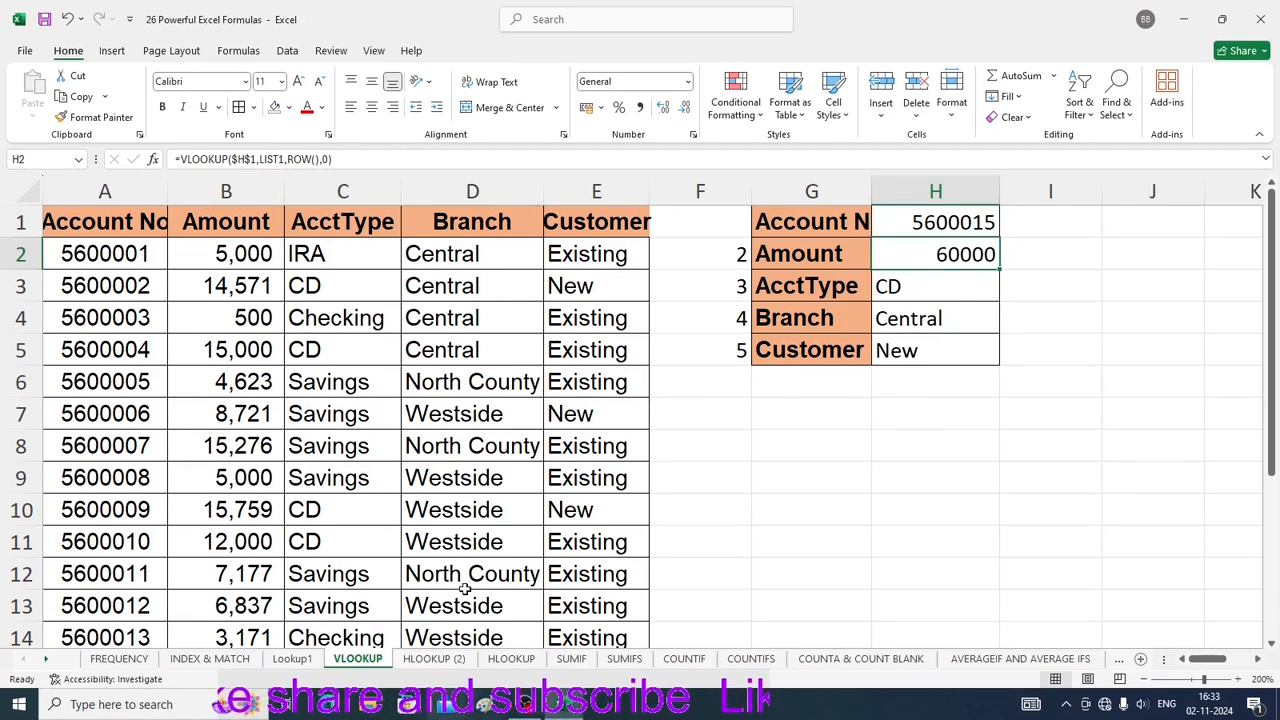
scroll(462, 562, down, 2)
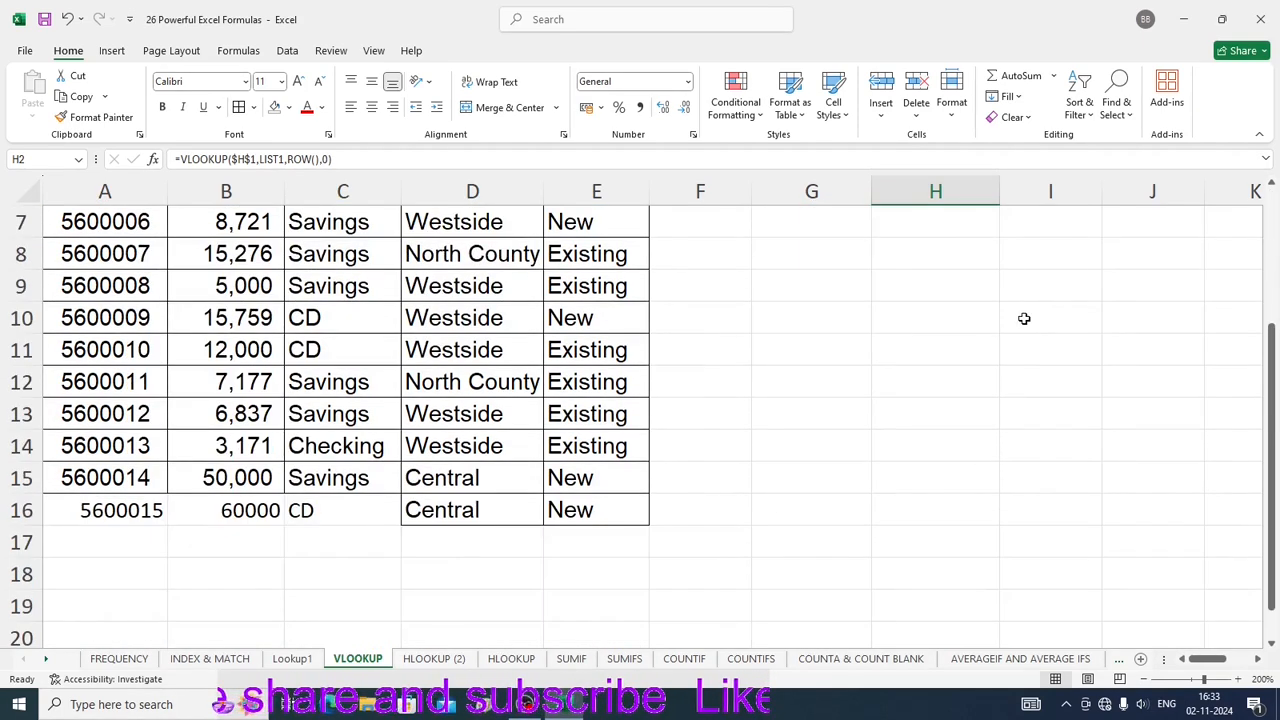
scroll(1023, 286, up, 2)
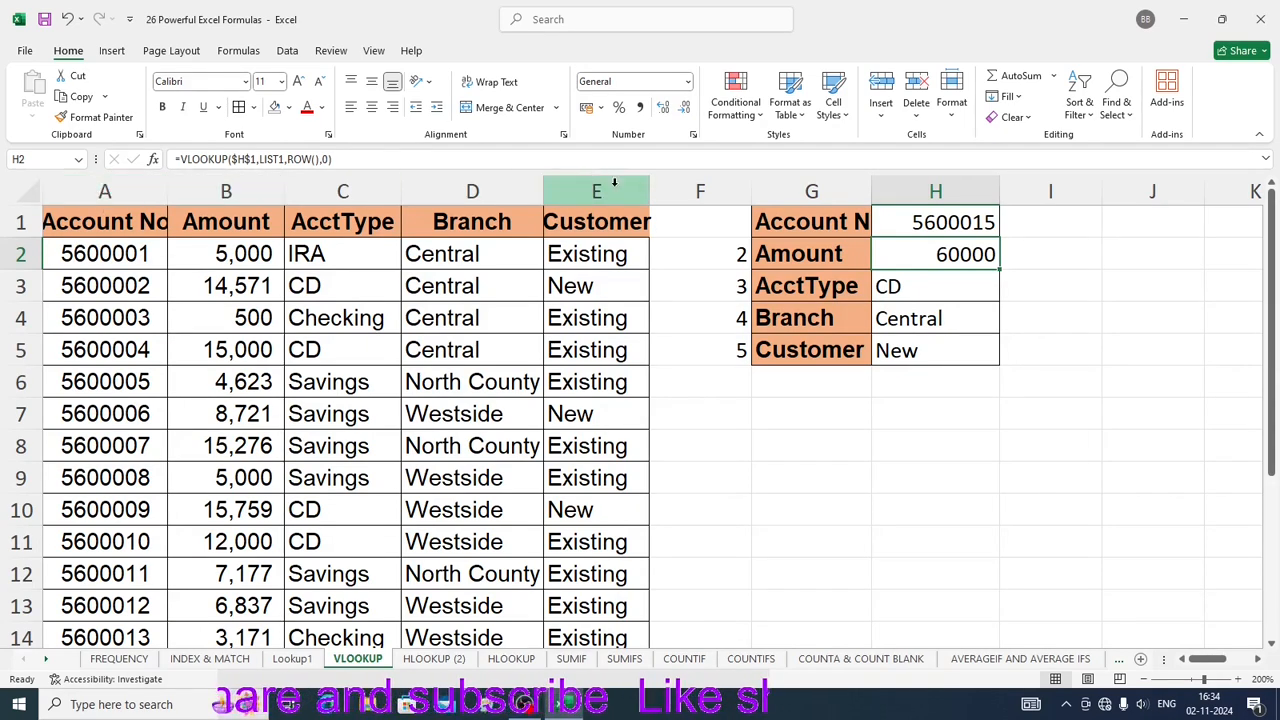
scroll(225, 555, down, 2)
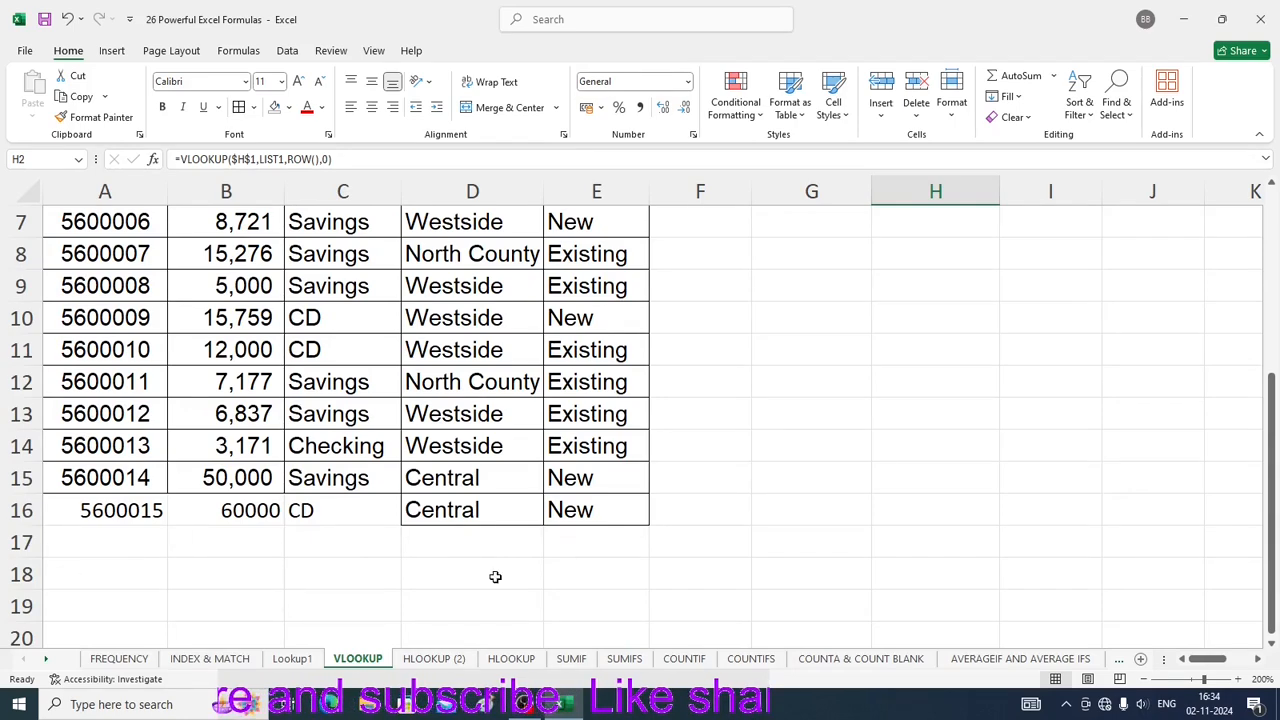
scroll(956, 283, up, 2)
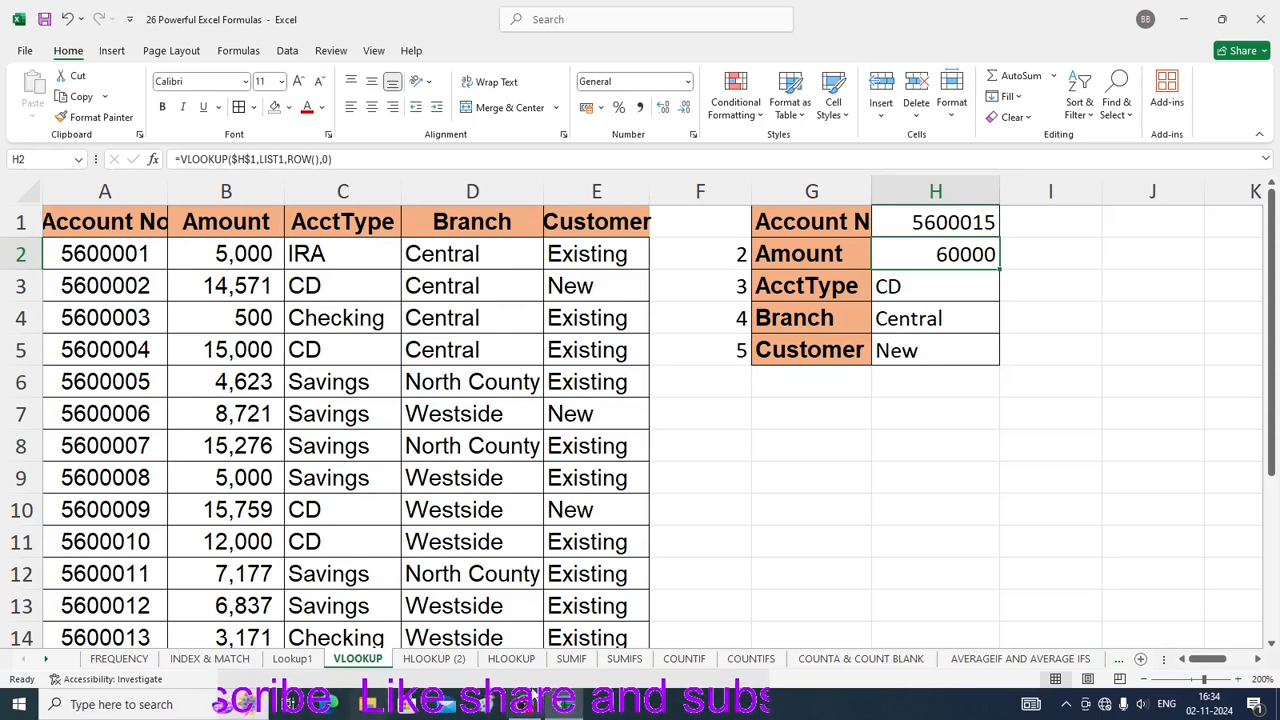
Step: Copy the account table A1:E15 from the VLOOKUP sheet
click(437, 660)
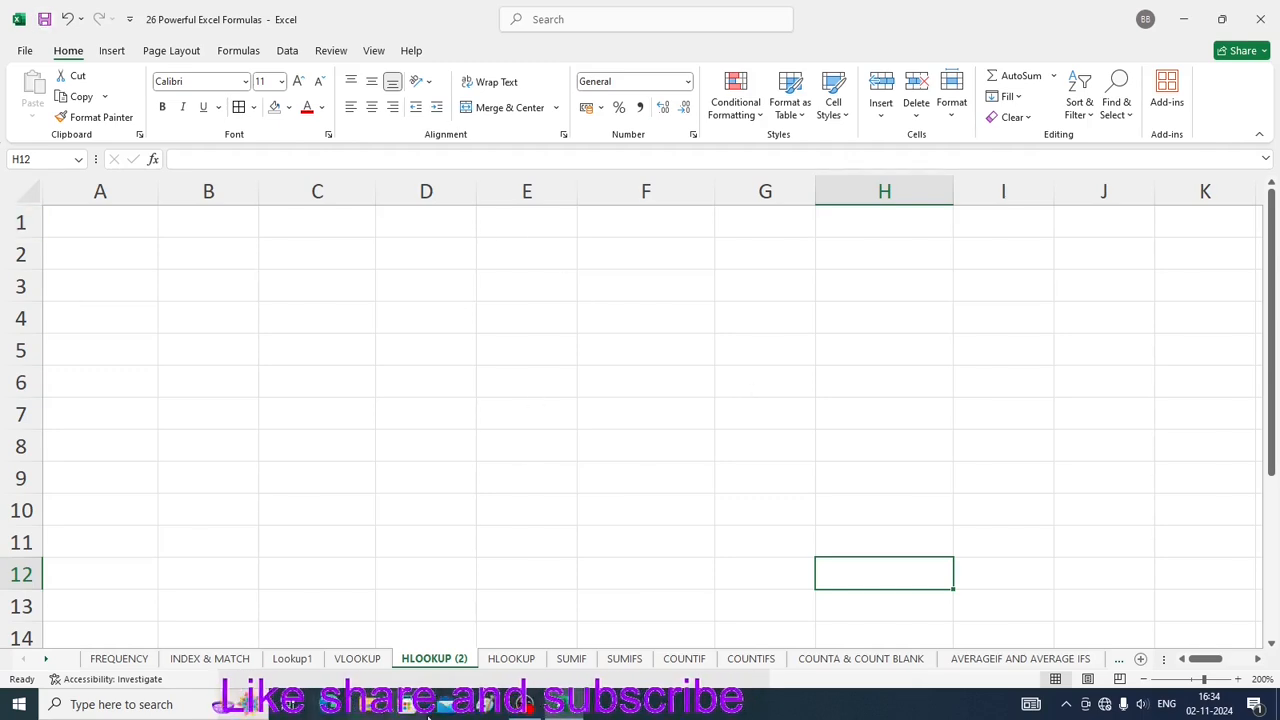
click(360, 659)
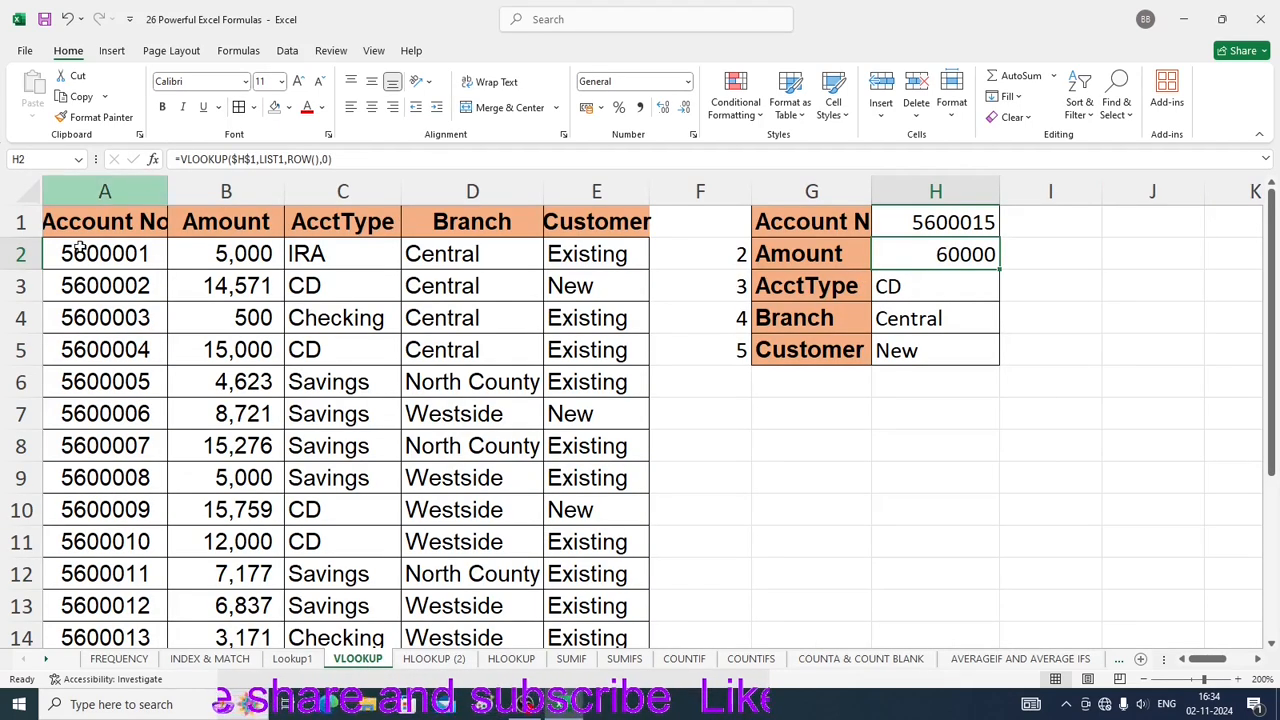
drag(60, 224, 641, 643)
drag(643, 652, 578, 540)
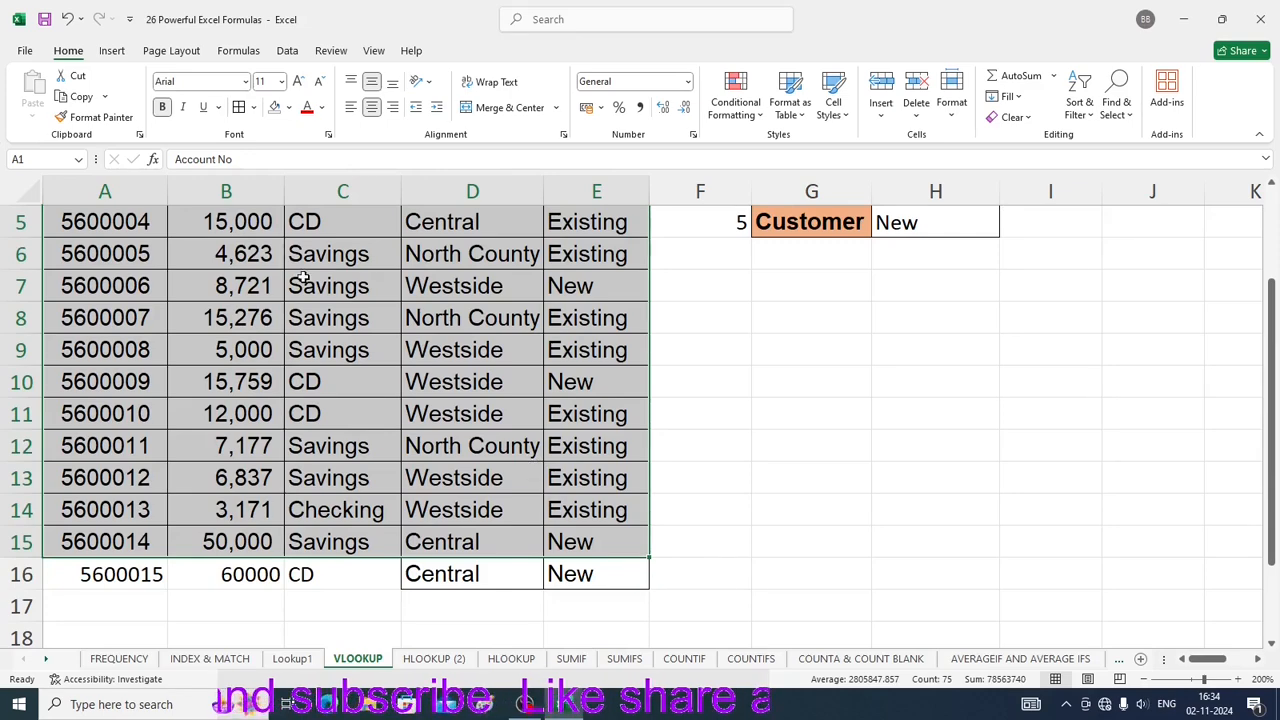
right_click(387, 287)
click(437, 252)
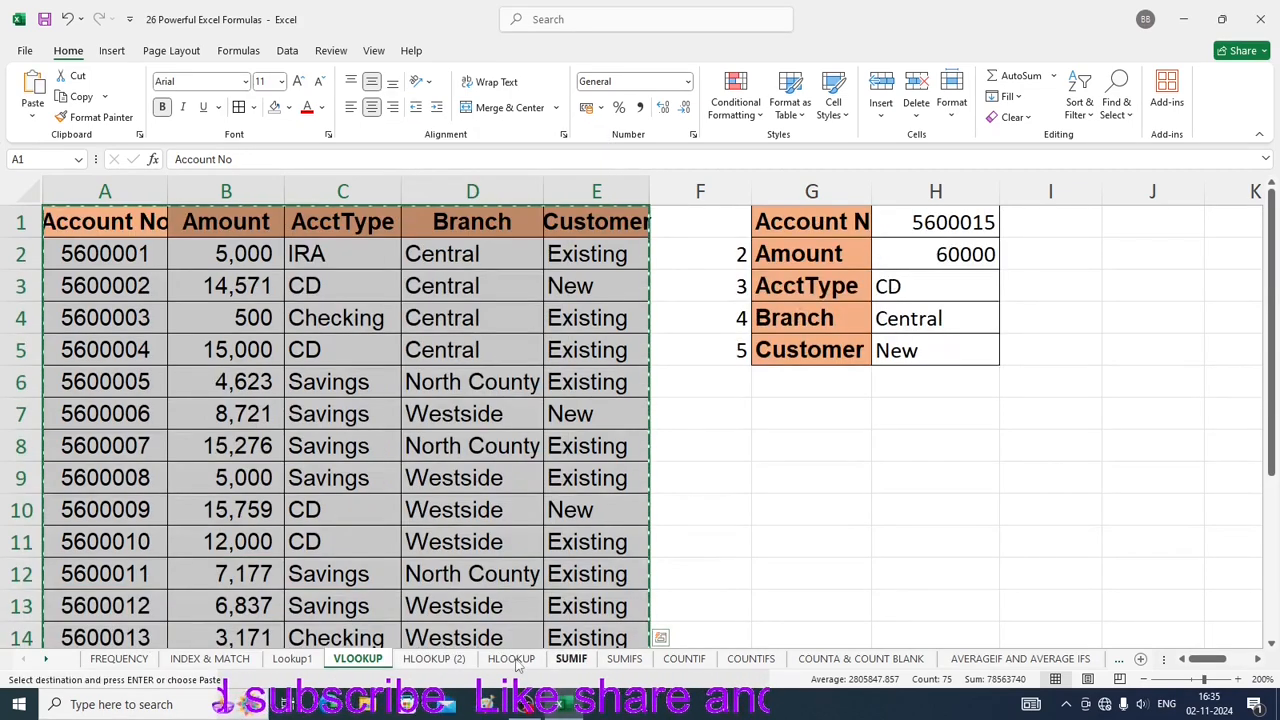
Step: Paste the copied account table transposed at A1 of the HLOOKUP (2) sheet using Paste Special
click(428, 660)
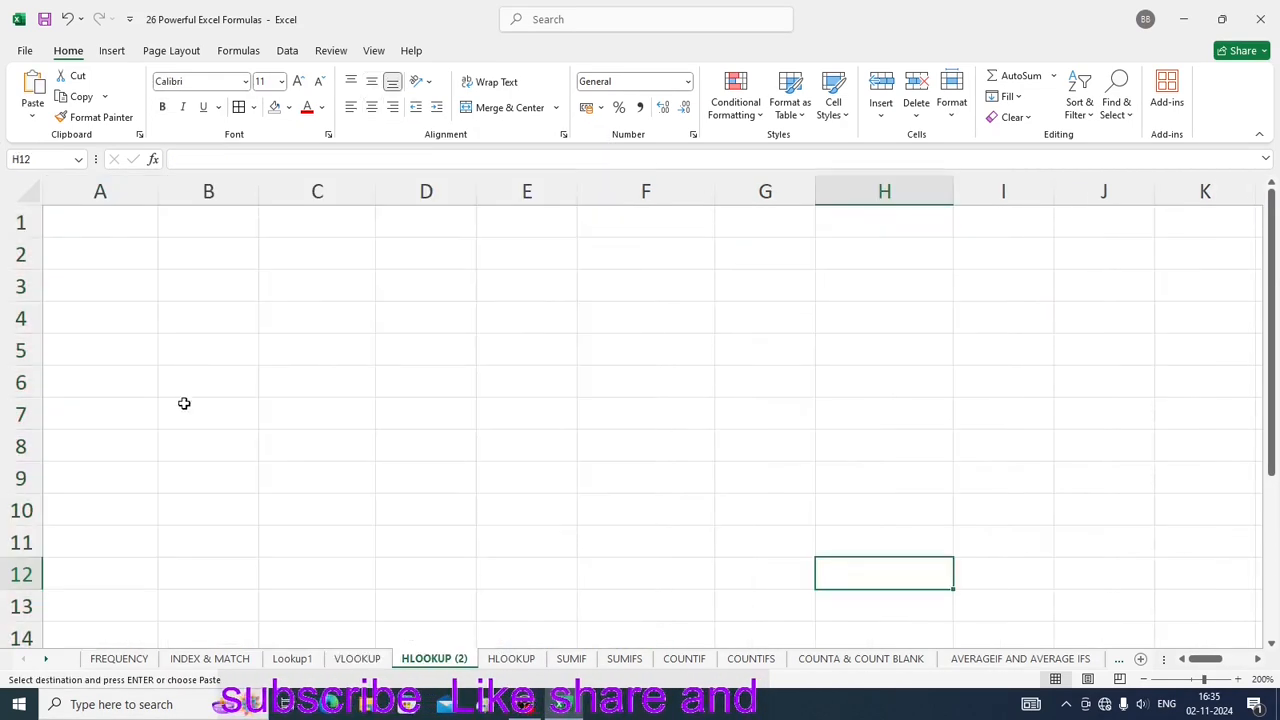
click(93, 227)
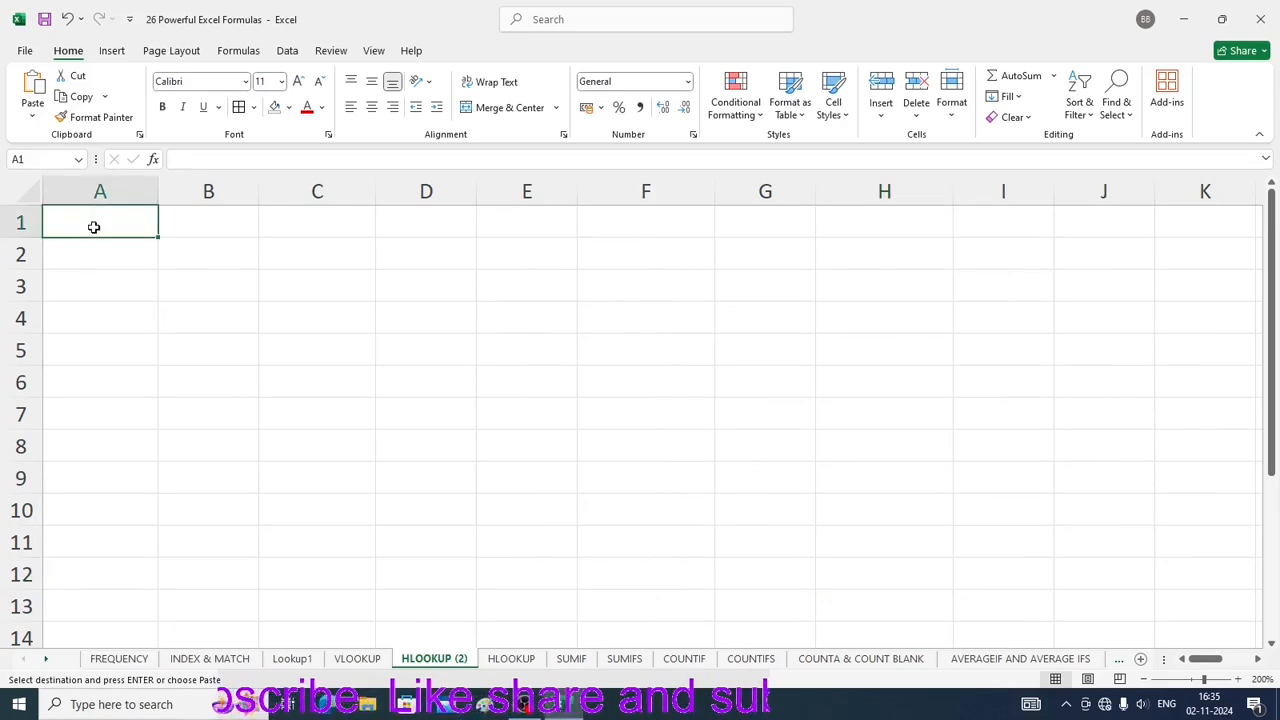
click(33, 121)
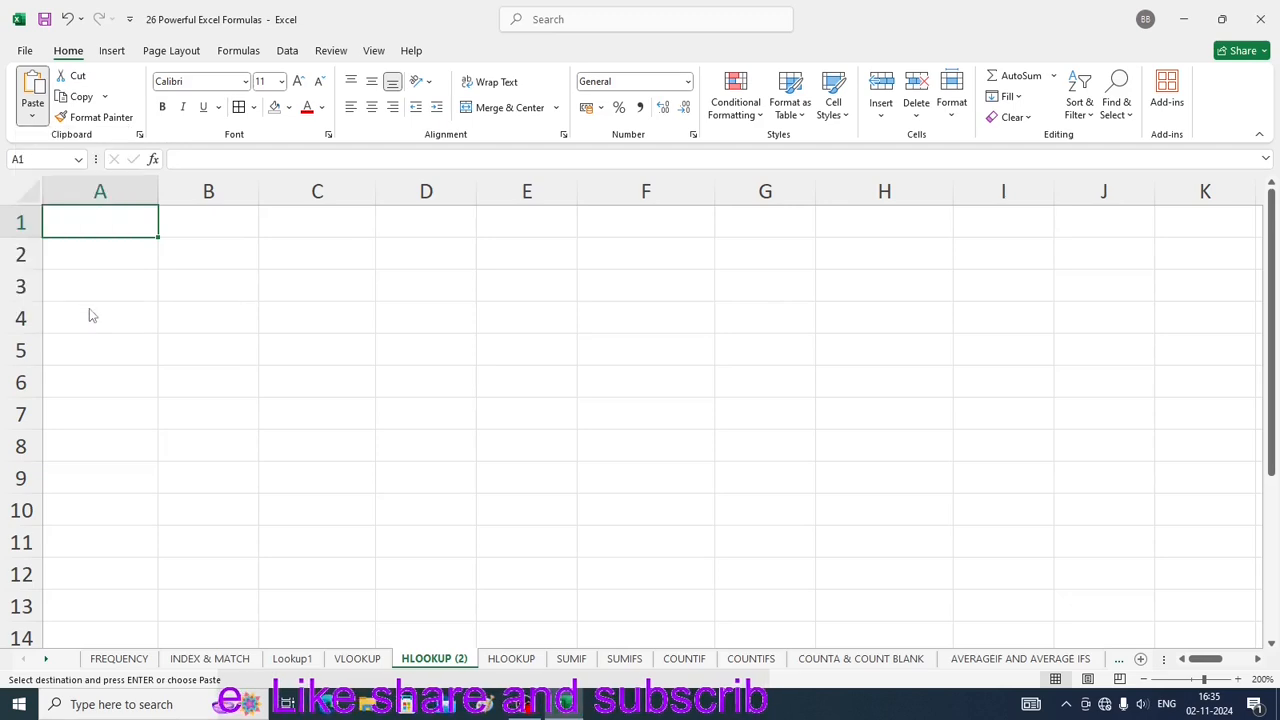
click(90, 312)
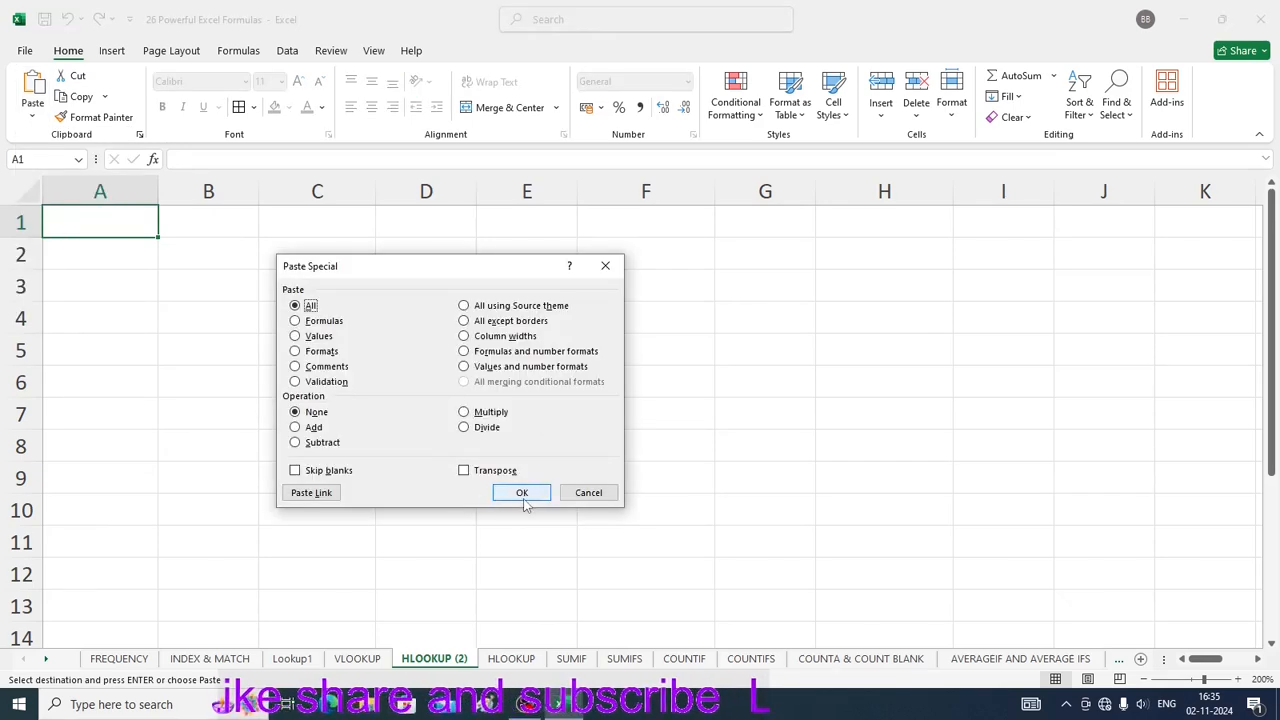
click(464, 472)
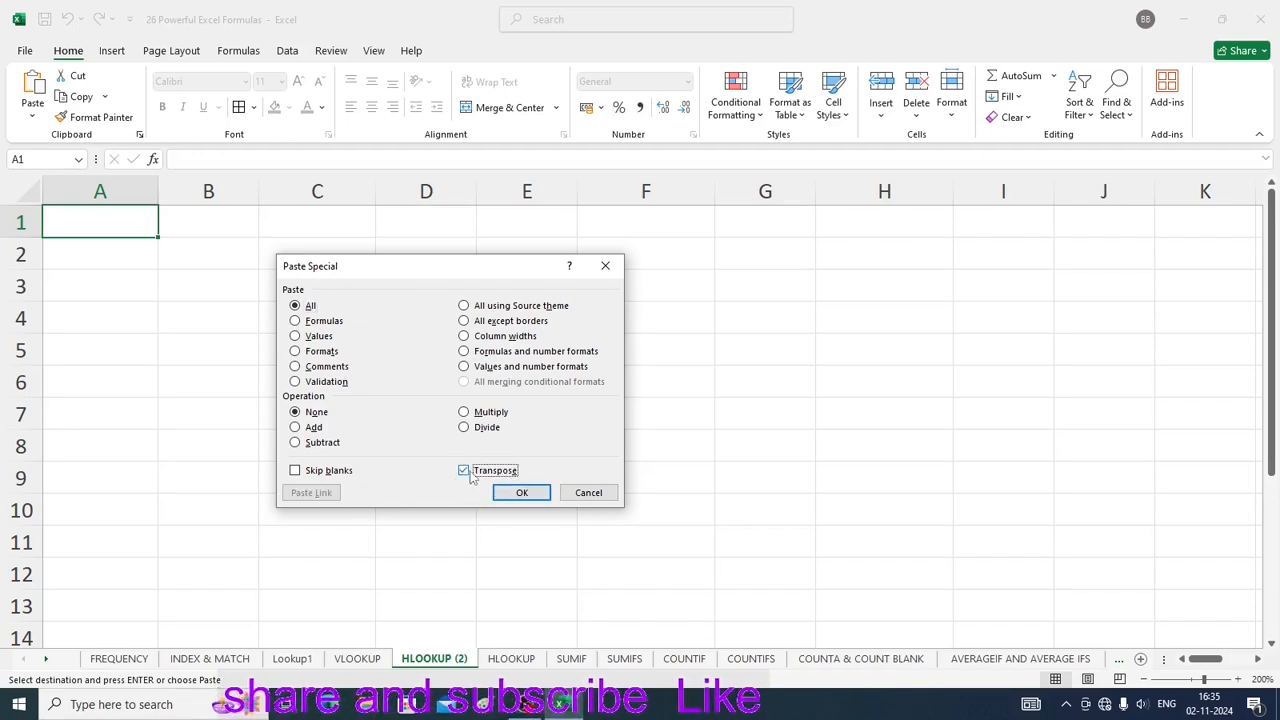
click(521, 493)
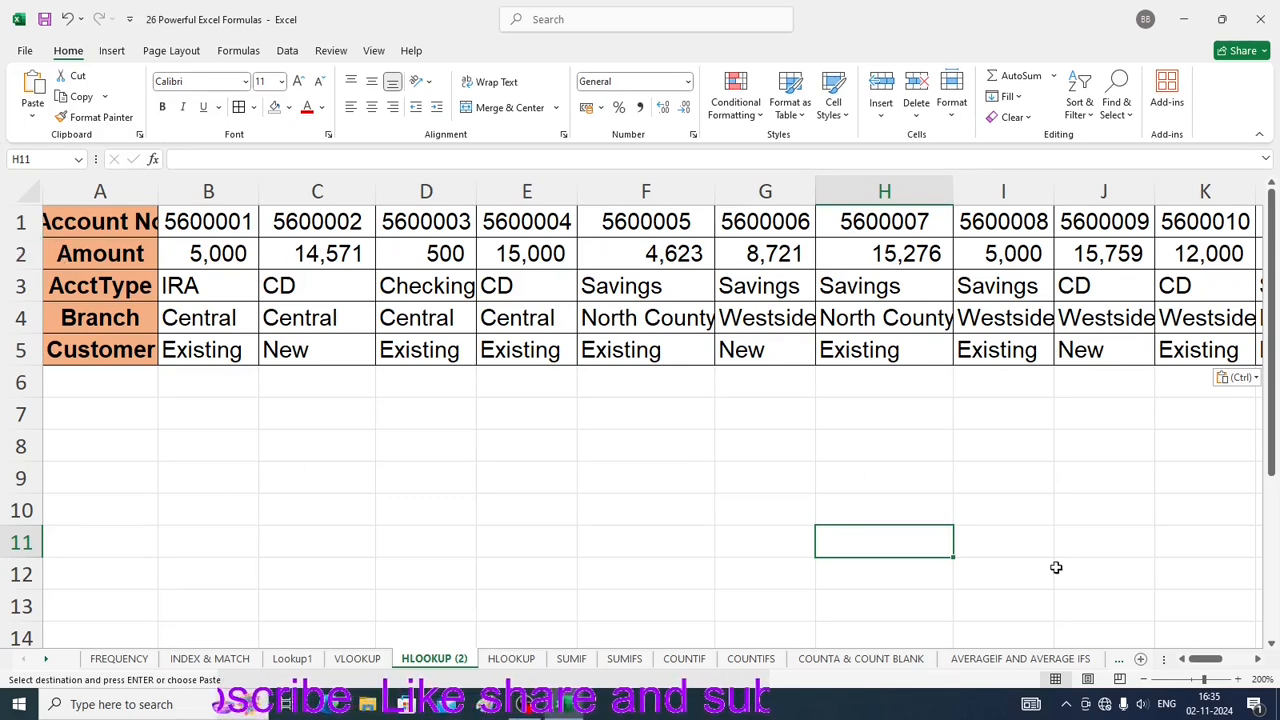
click(312, 446)
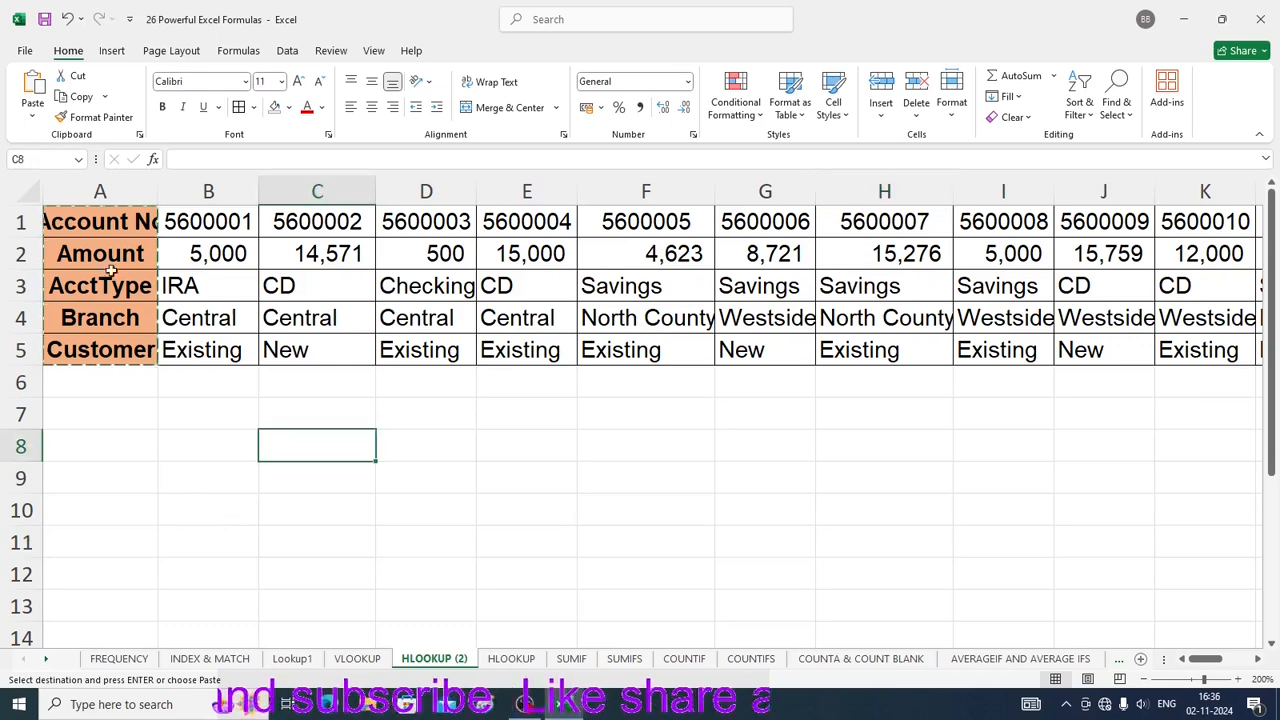
right_click(305, 452)
click(347, 317)
key(ctrl+z)
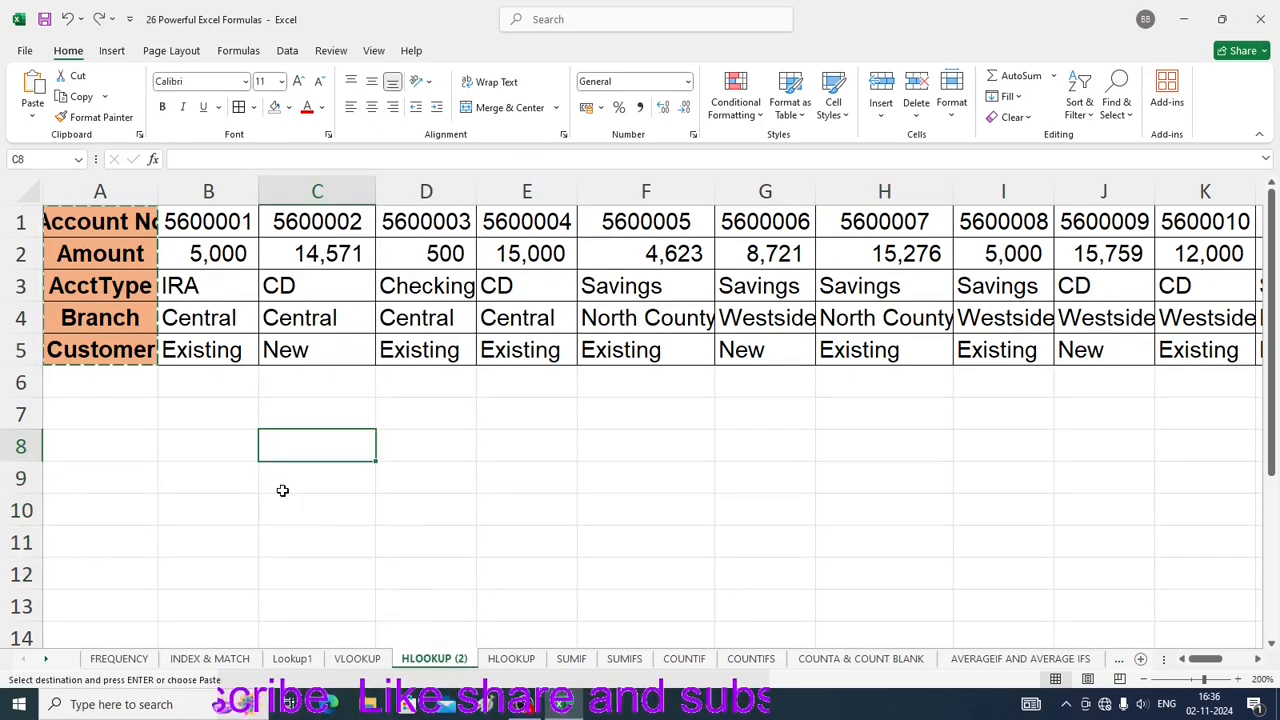
Step: Paste the copied headings from A1:A5 transposed at C8, so they run across C8:G8
click(33, 118)
click(80, 310)
click(464, 470)
click(521, 493)
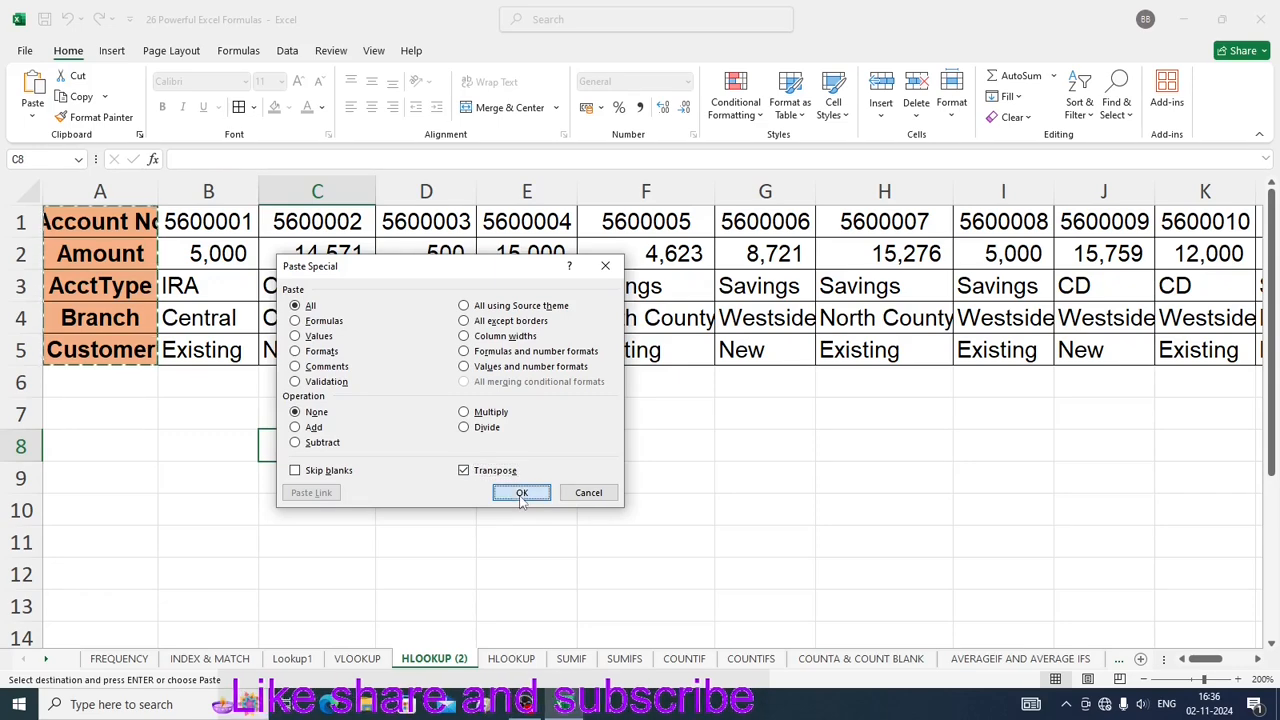
click(815, 584)
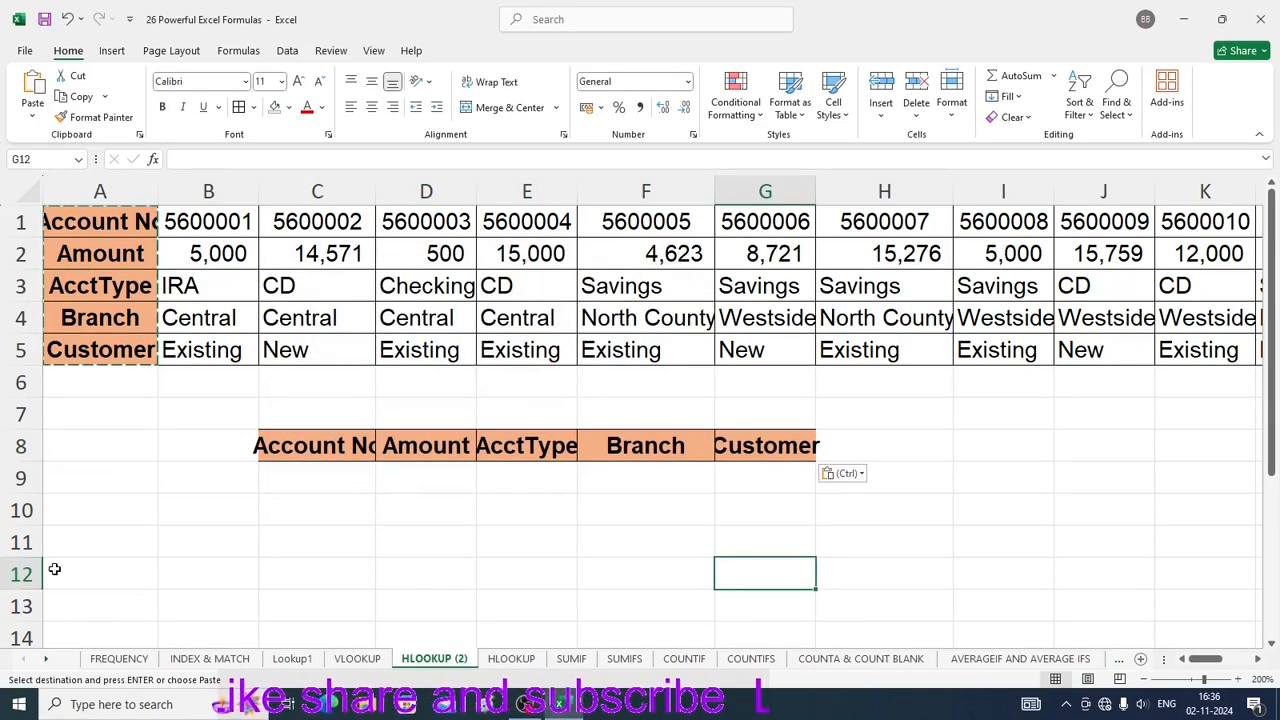
Step: Autofit columns G, E and C to fit the pasted headings in row 8
key(alt+h)
key(o)
key(i)
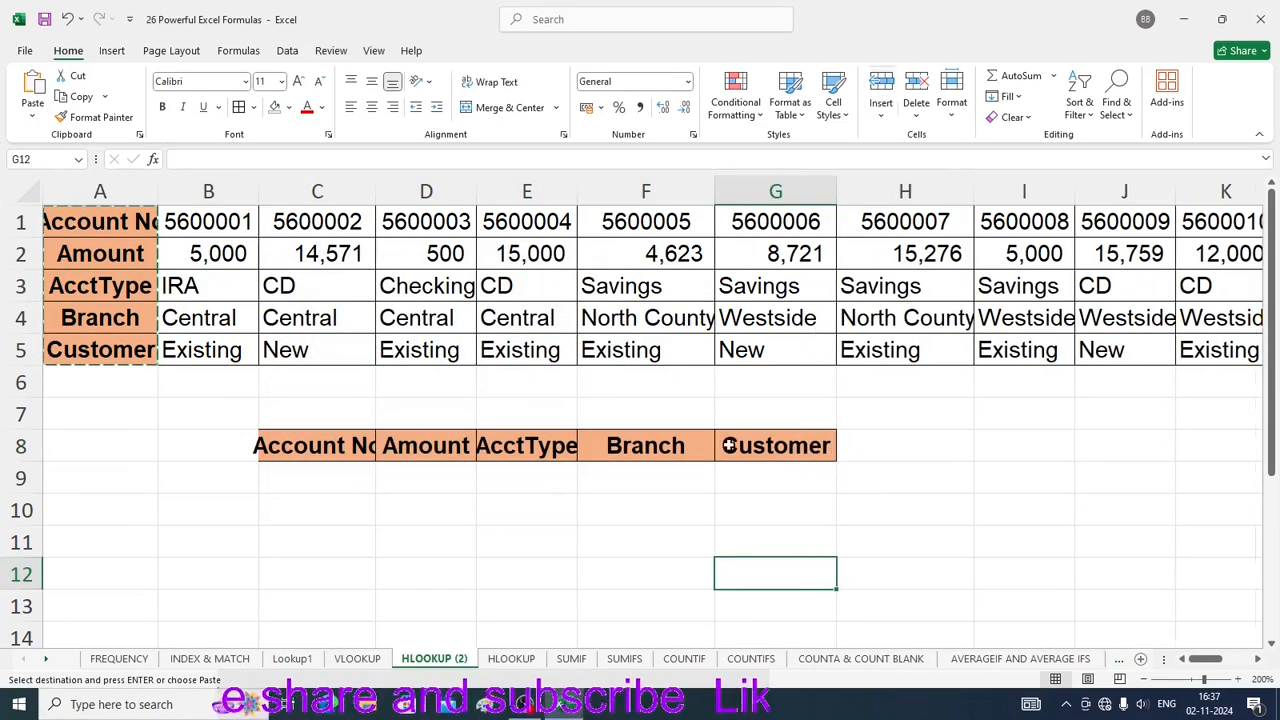
double_click(577, 197)
double_click(375, 192)
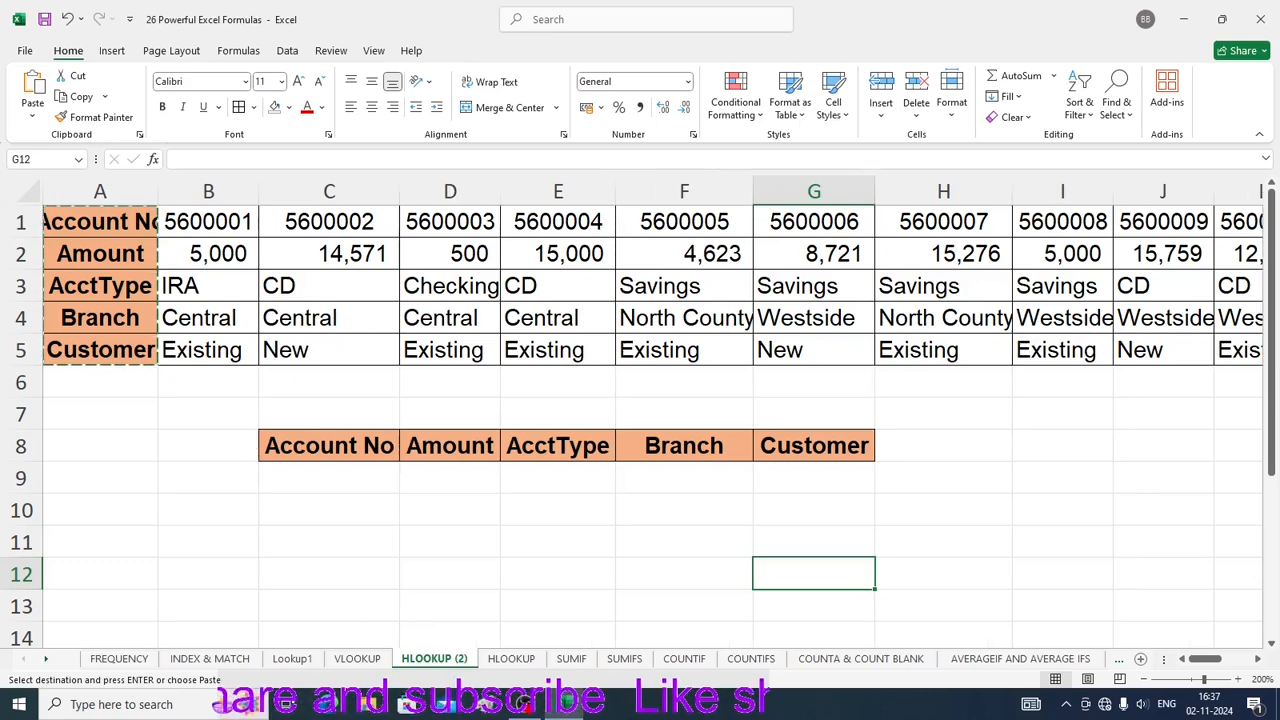
Step: Enter the account number from E1 in C9, under the Account No heading
click(316, 480)
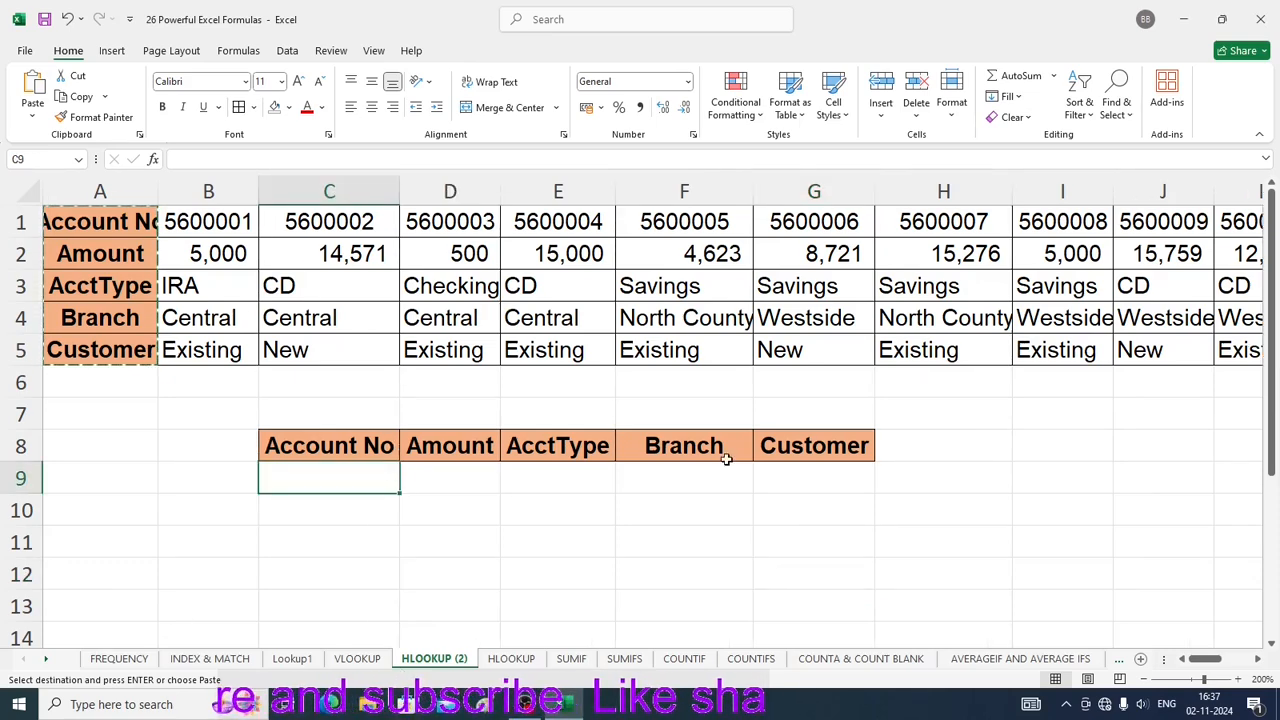
text(5600004)
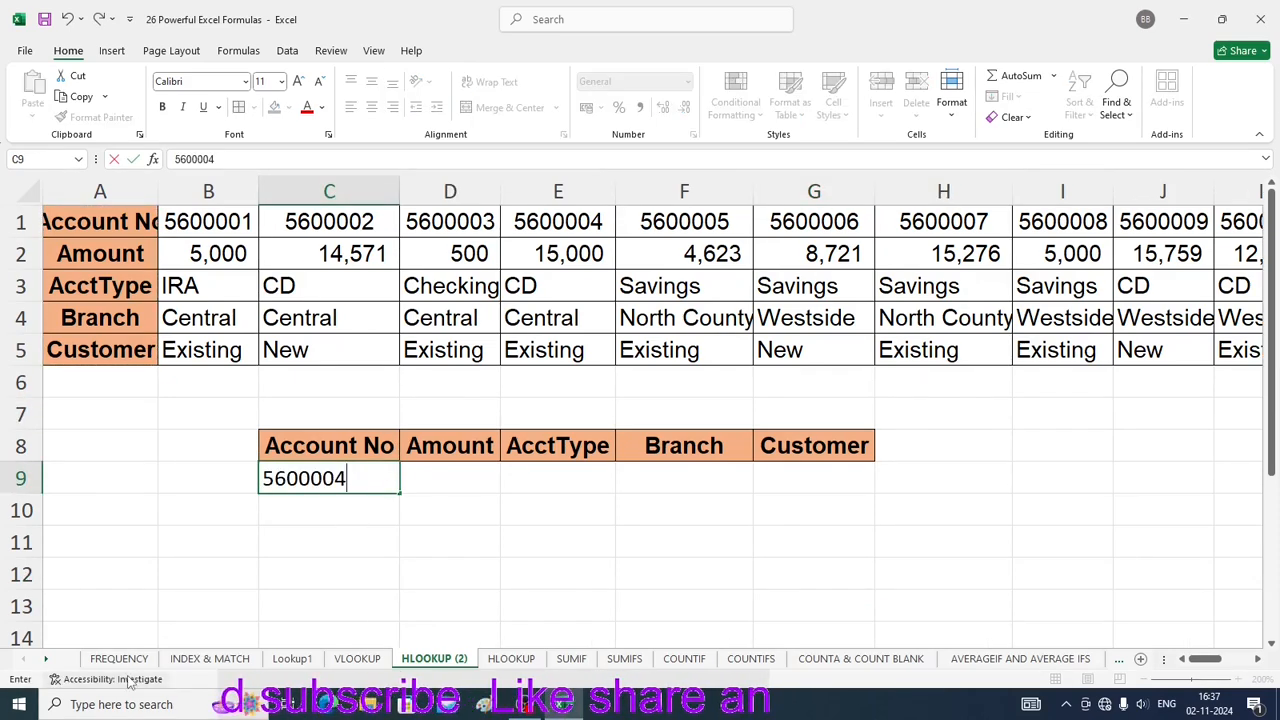
key(Return)
Step: Start an HLOOKUP formula in D9 with absolute lookup value $C$9 and entire rows 1:5 as the table array
click(449, 479)
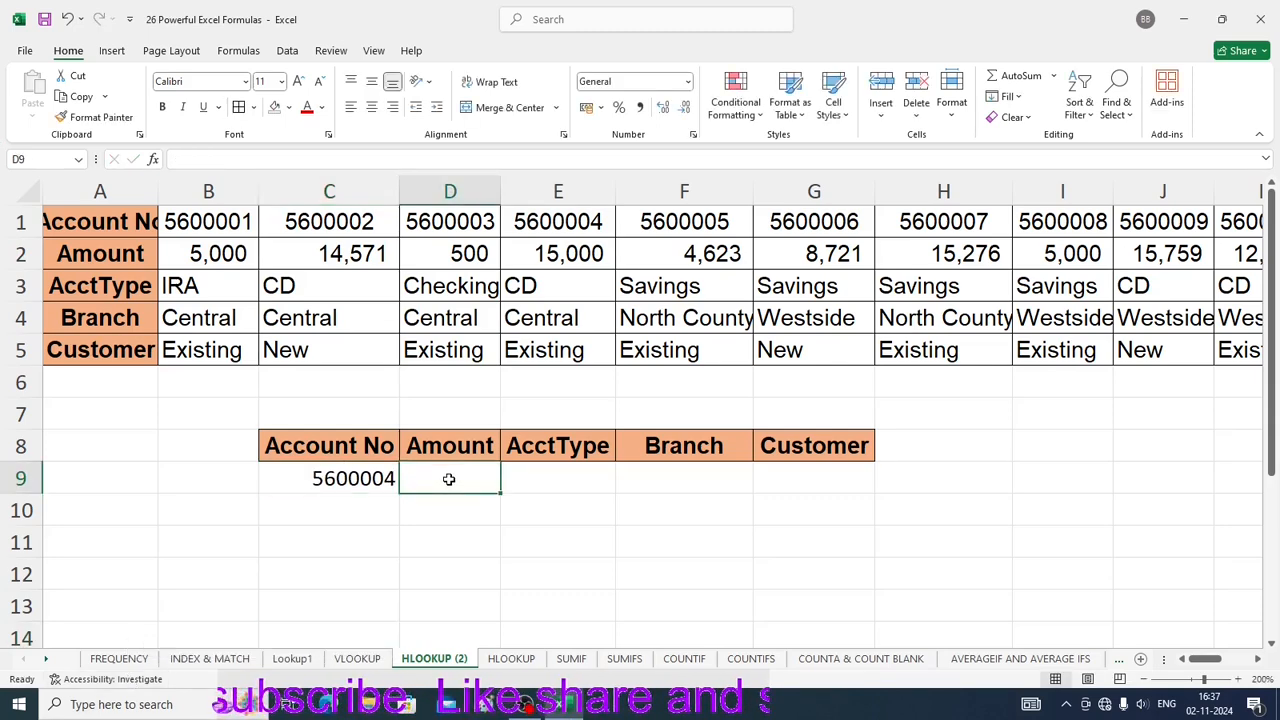
text(=)
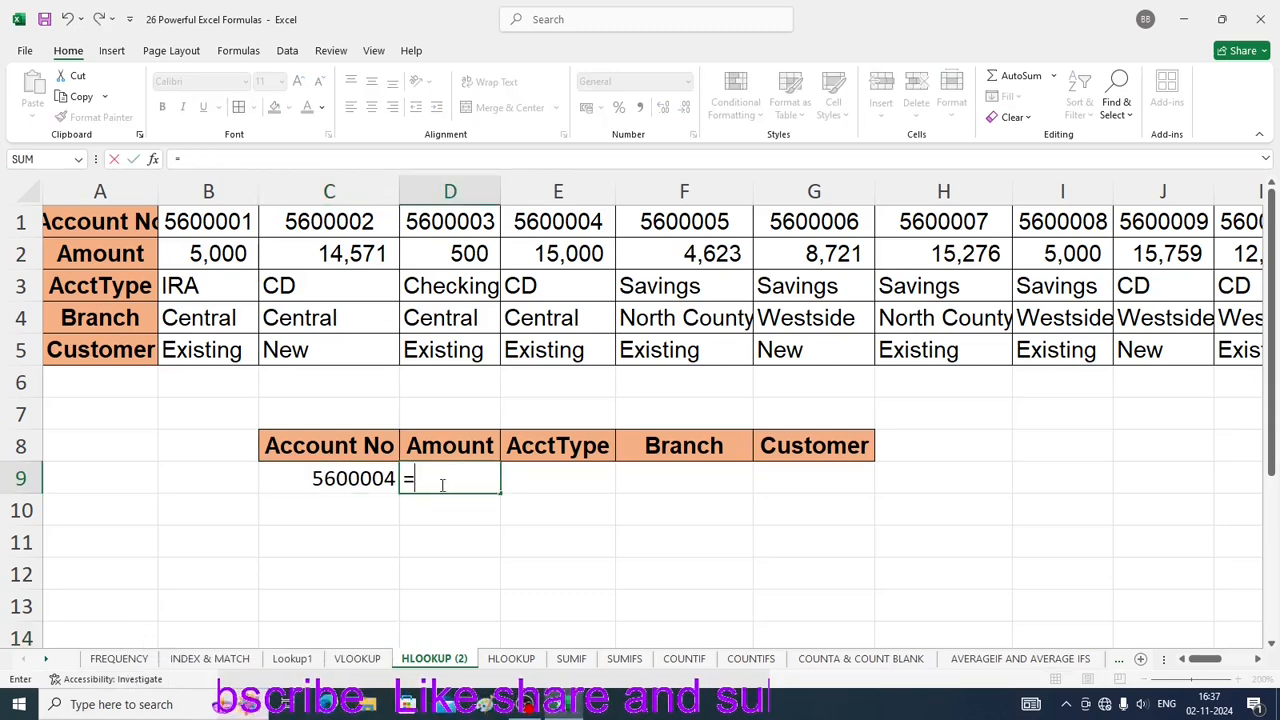
text(hlook)
key(Tab)
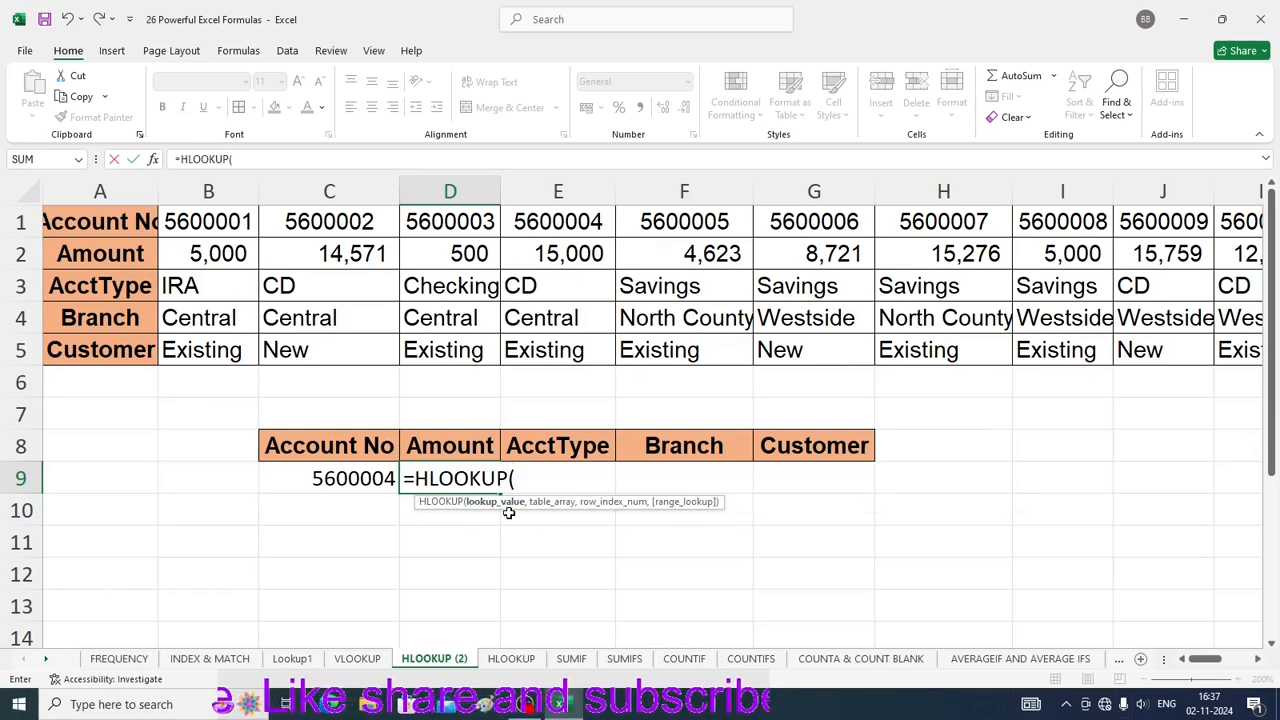
click(313, 479)
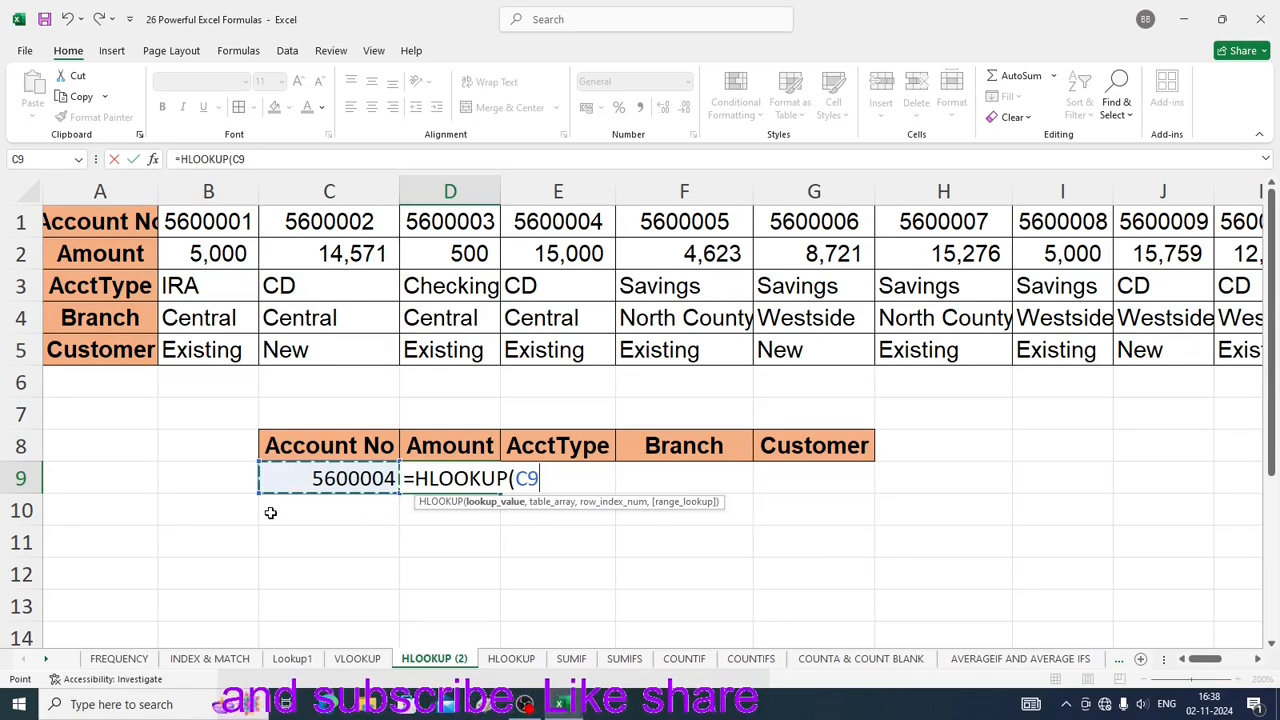
key(F4)
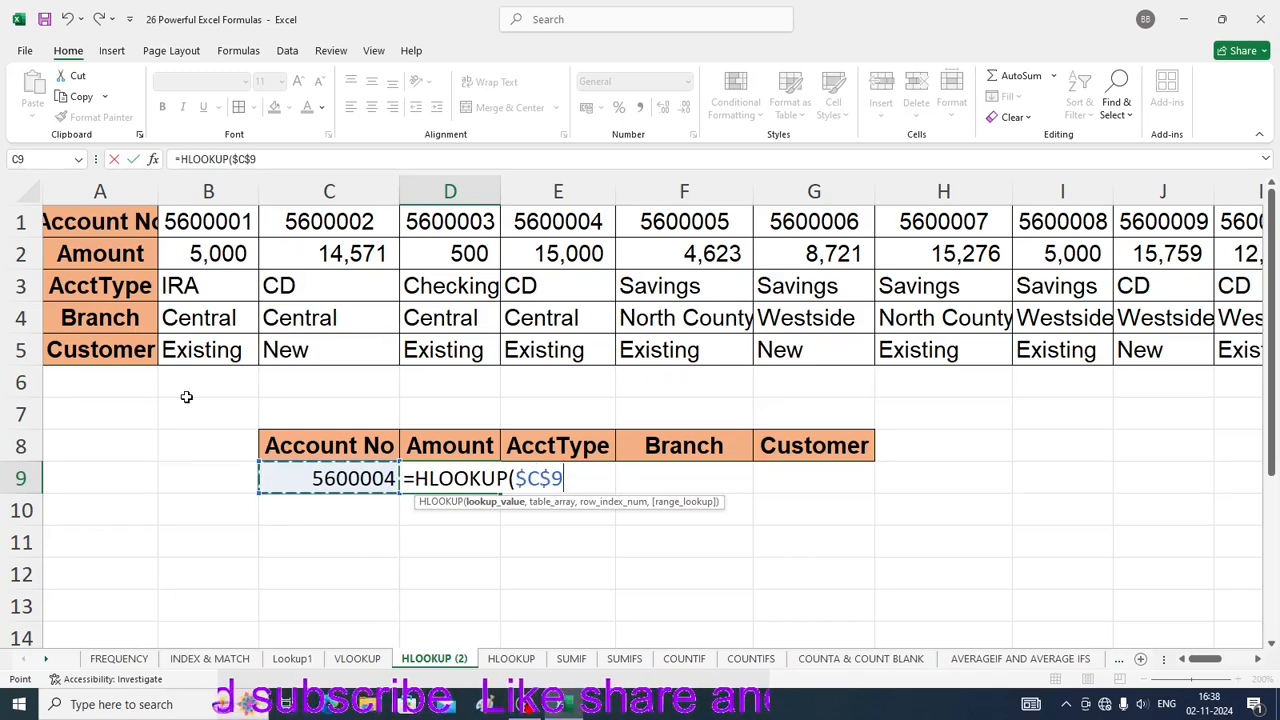
text(,)
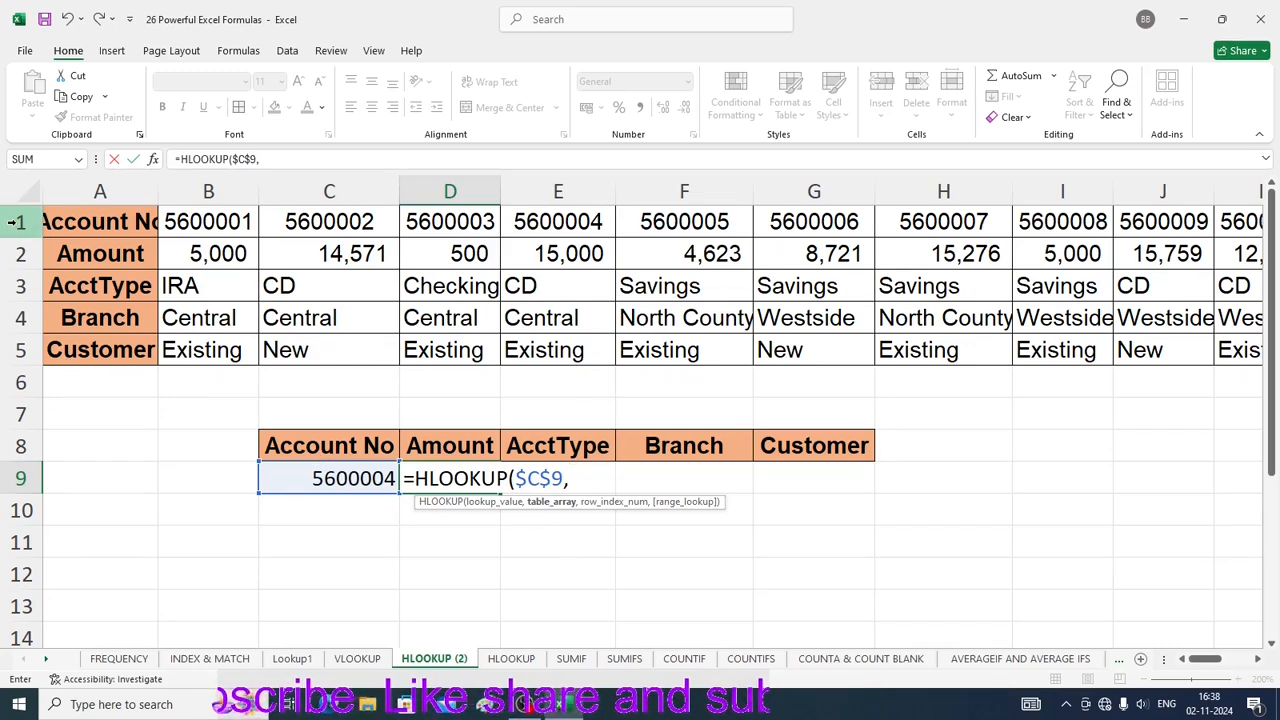
drag(17, 222, 17, 334)
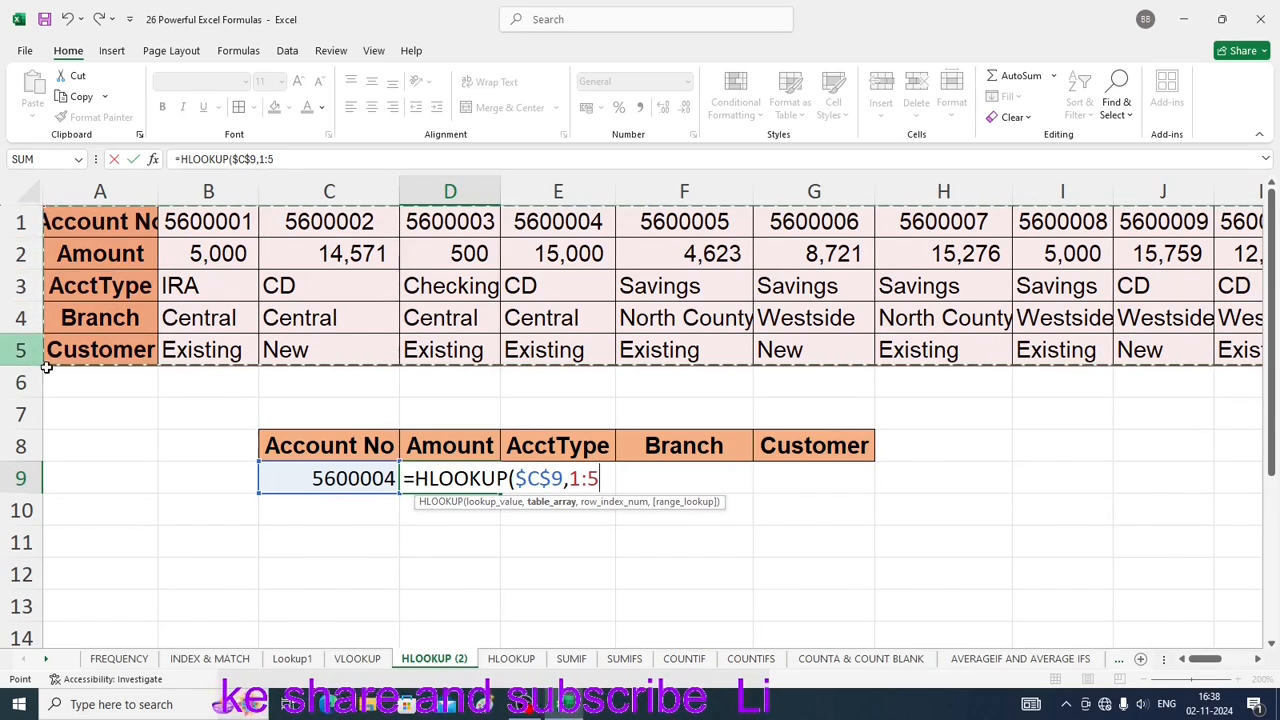
text(,)
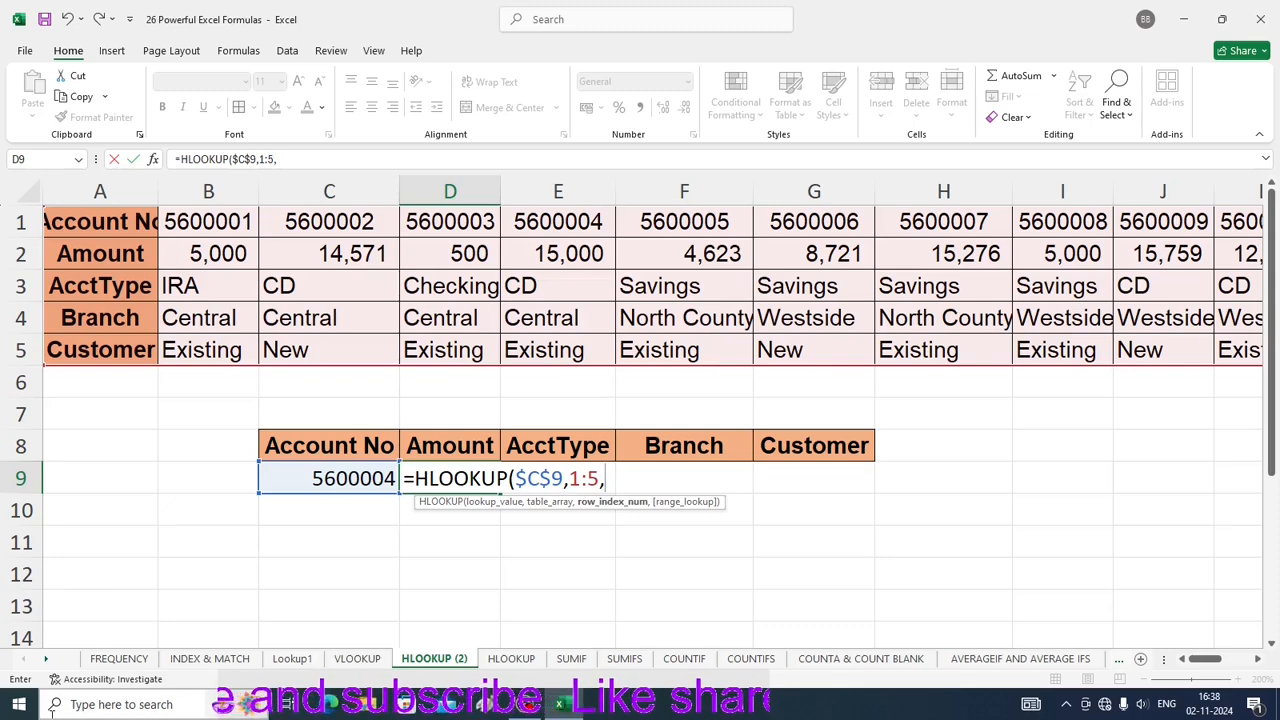
Step: Complete the D9 formula with COLUMN()-2 as the row index and 0 for an exact match
text(c)
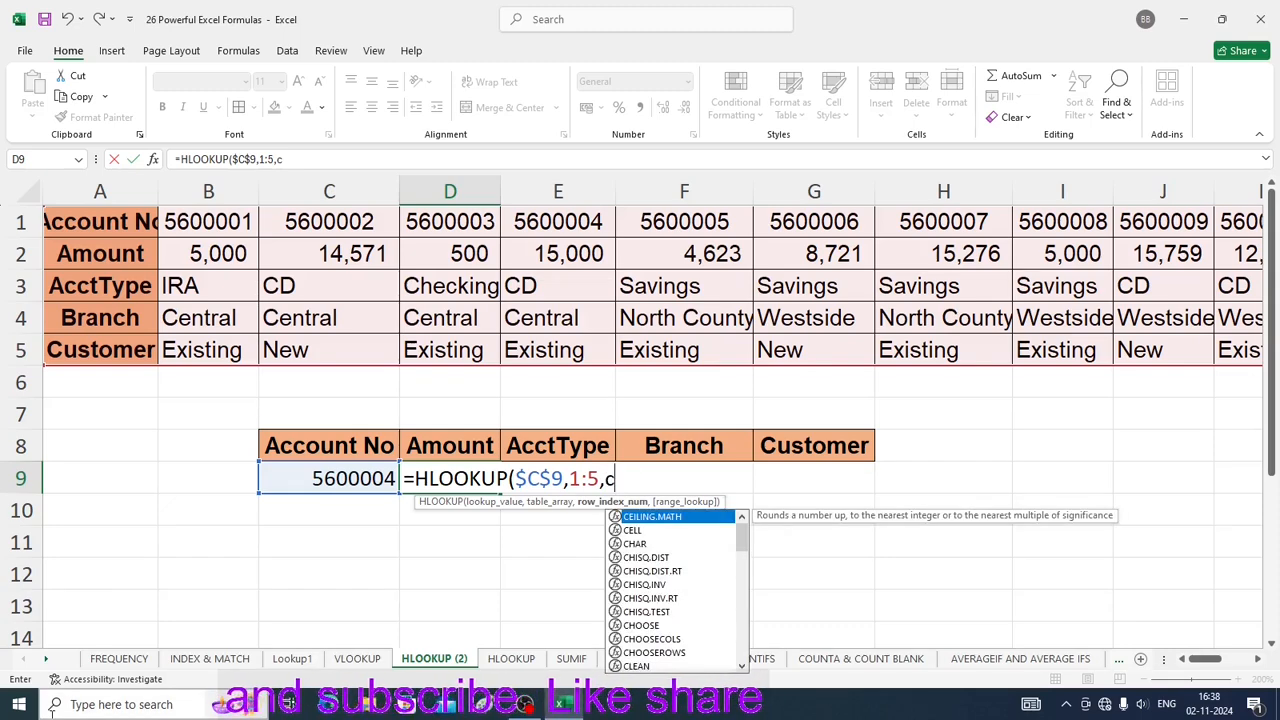
text(ol)
key(Tab)
text())
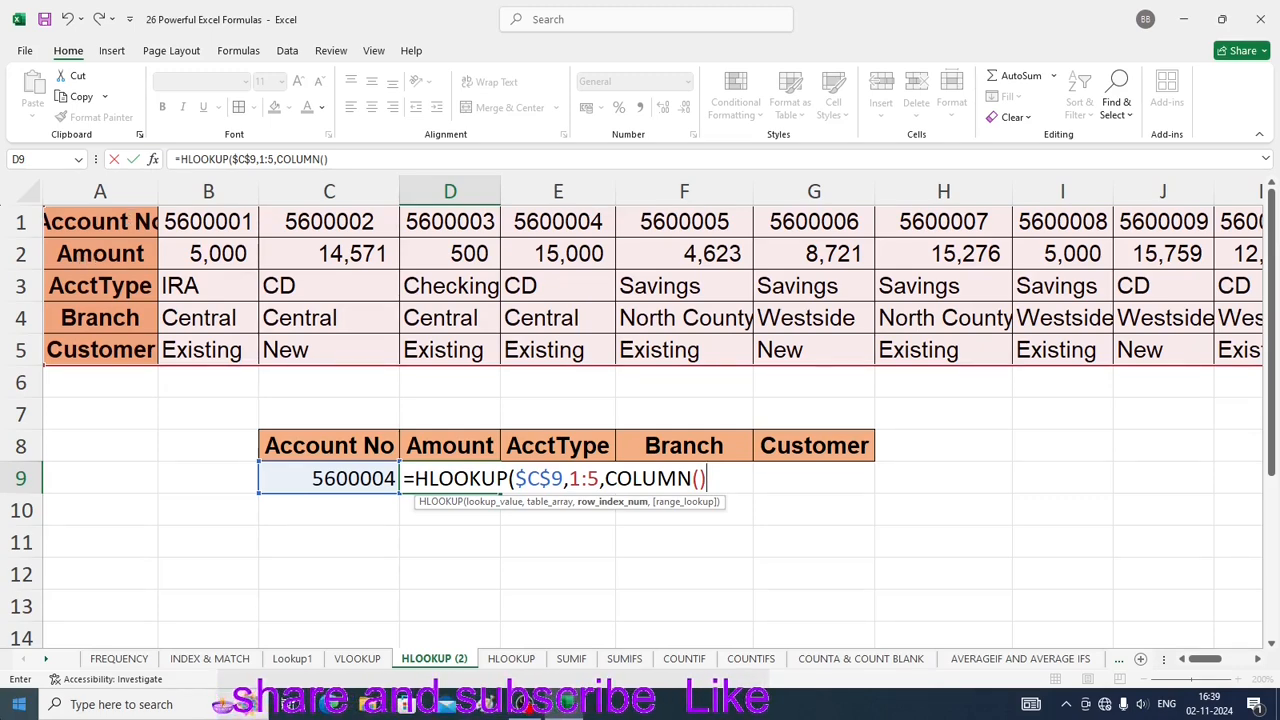
text(-2)
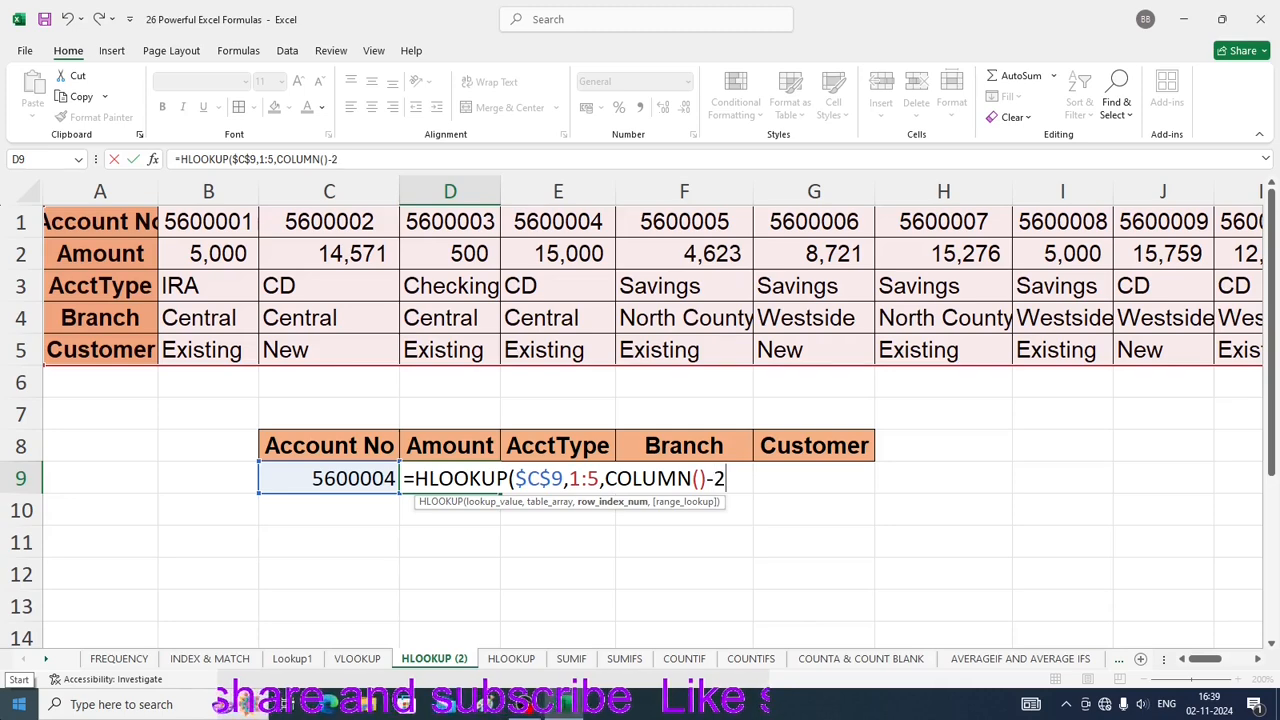
text(,0)
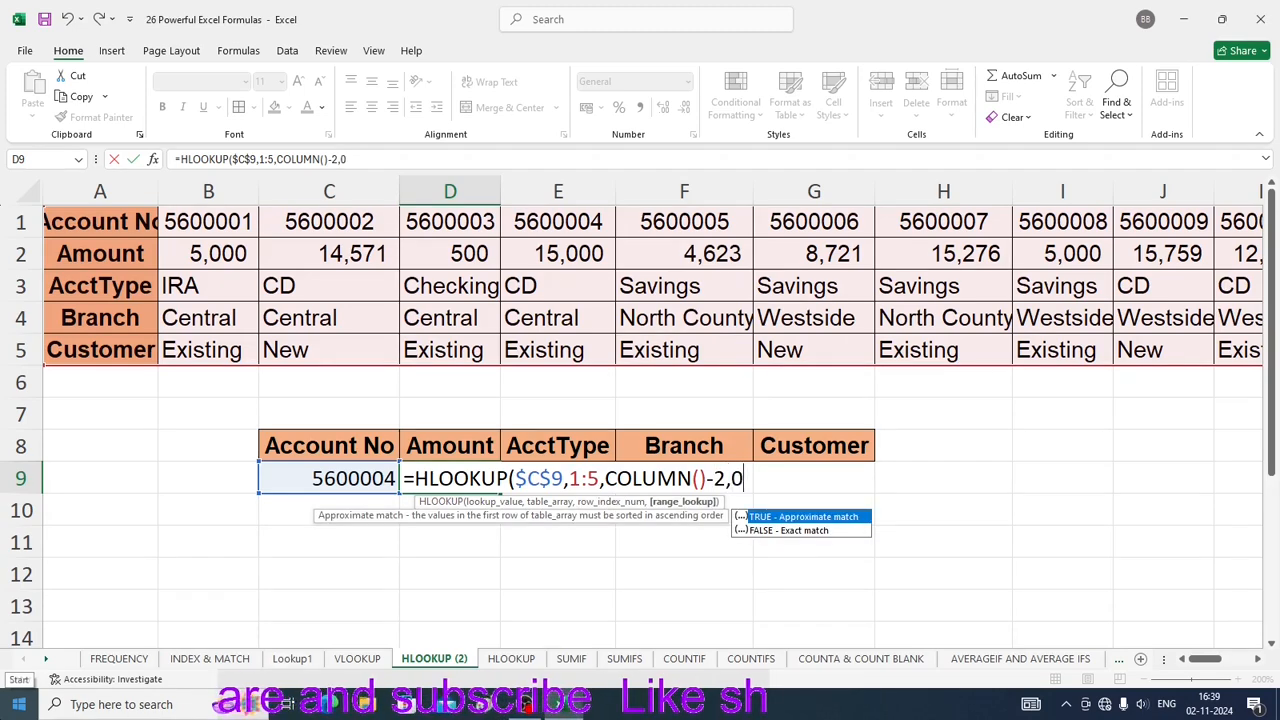
text())
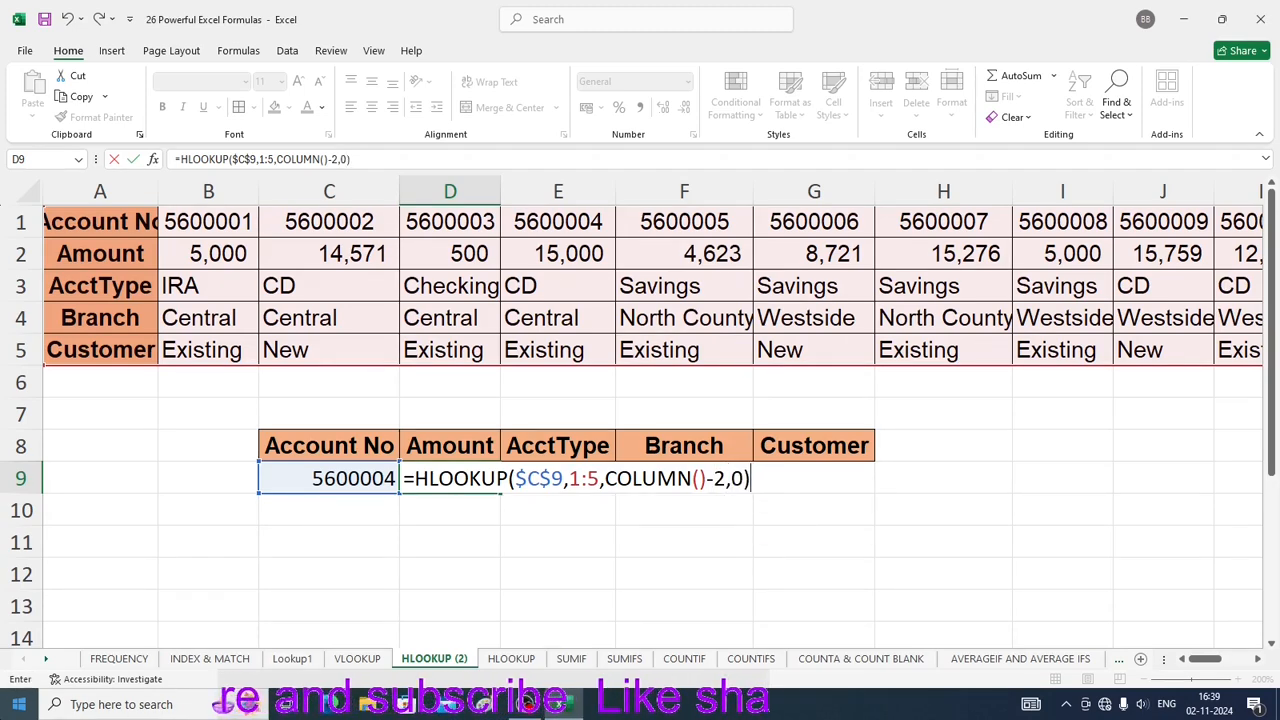
key(Return)
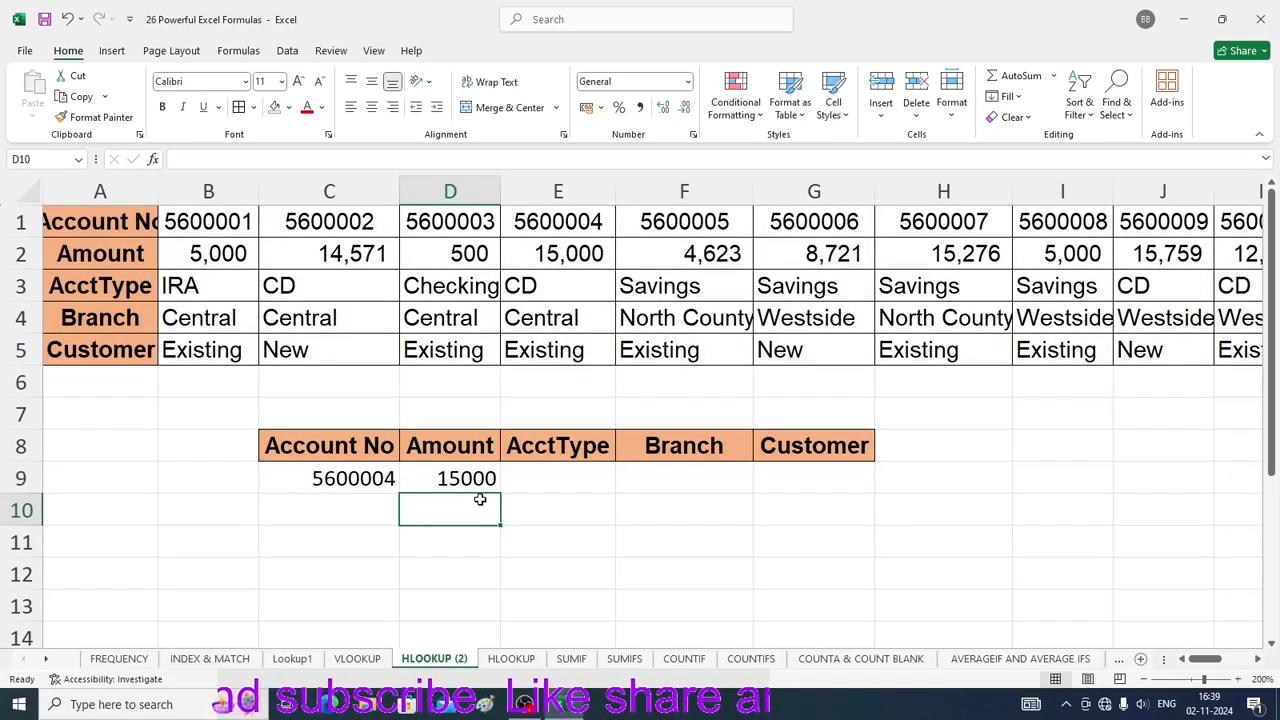
Step: Review the account's details in E2:E5 and fill the D9 formula across to G9
click(551, 258)
click(566, 285)
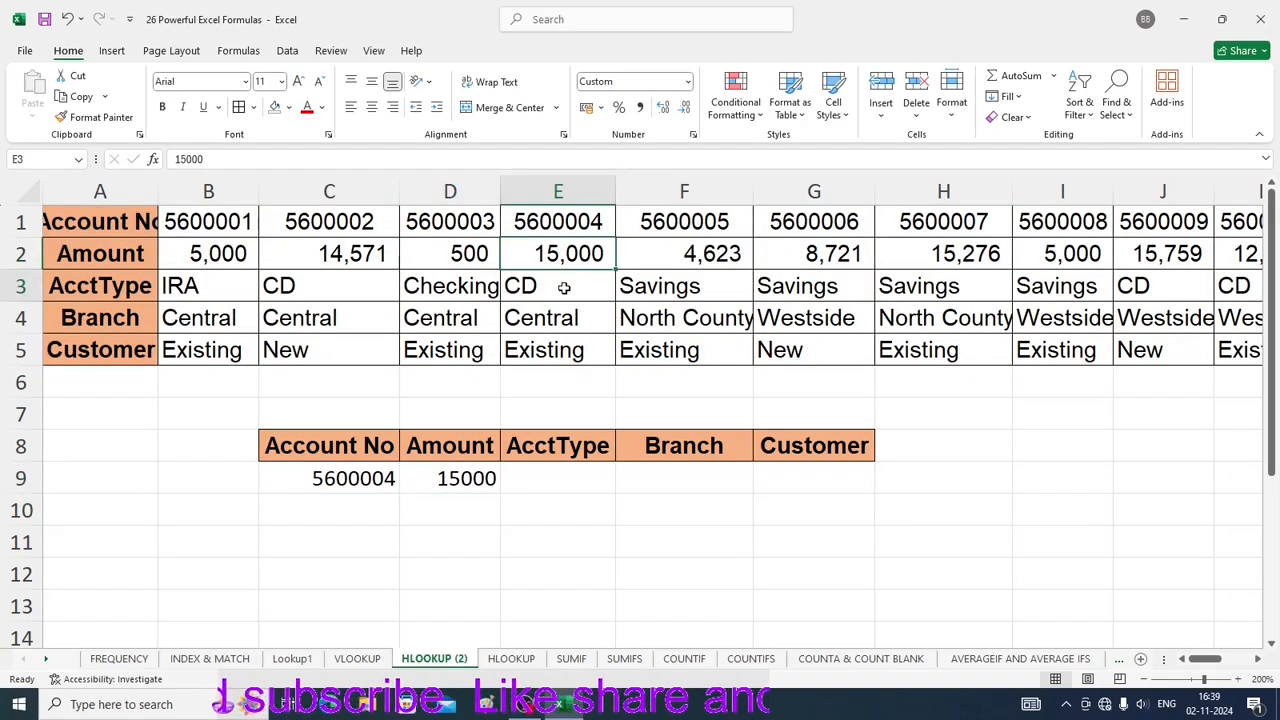
click(577, 316)
click(577, 358)
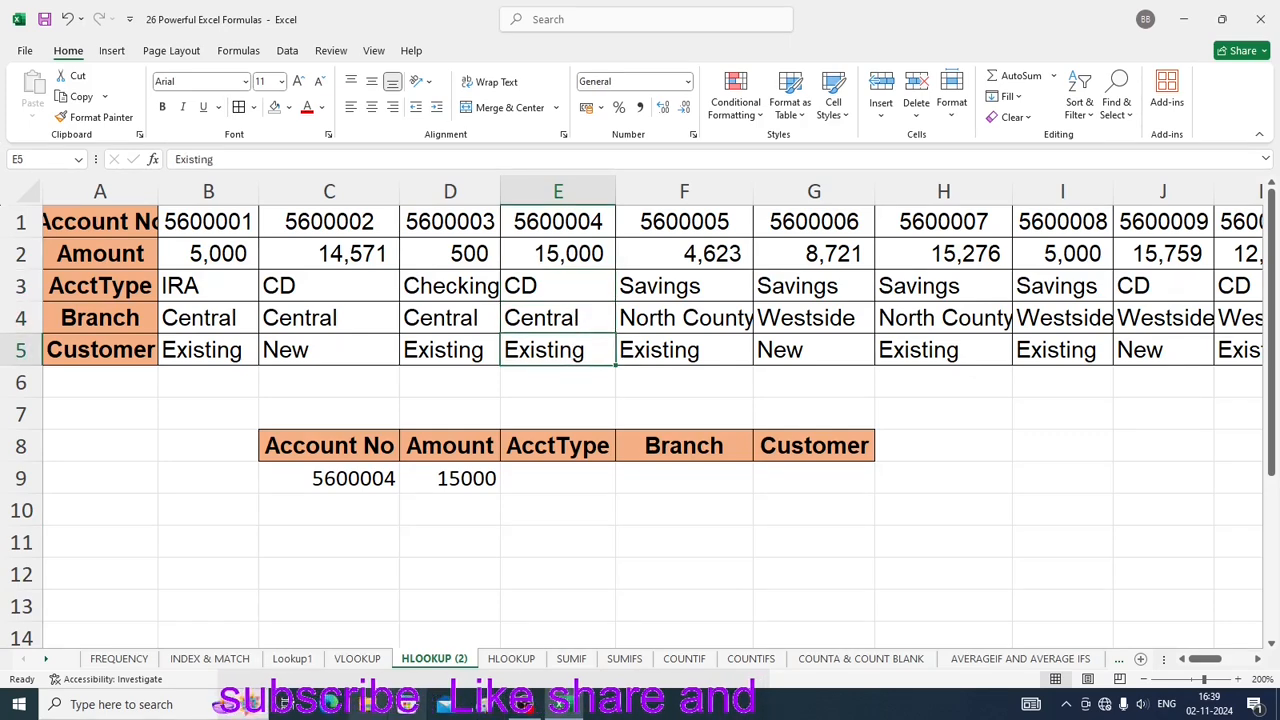
click(456, 486)
drag(500, 494, 816, 506)
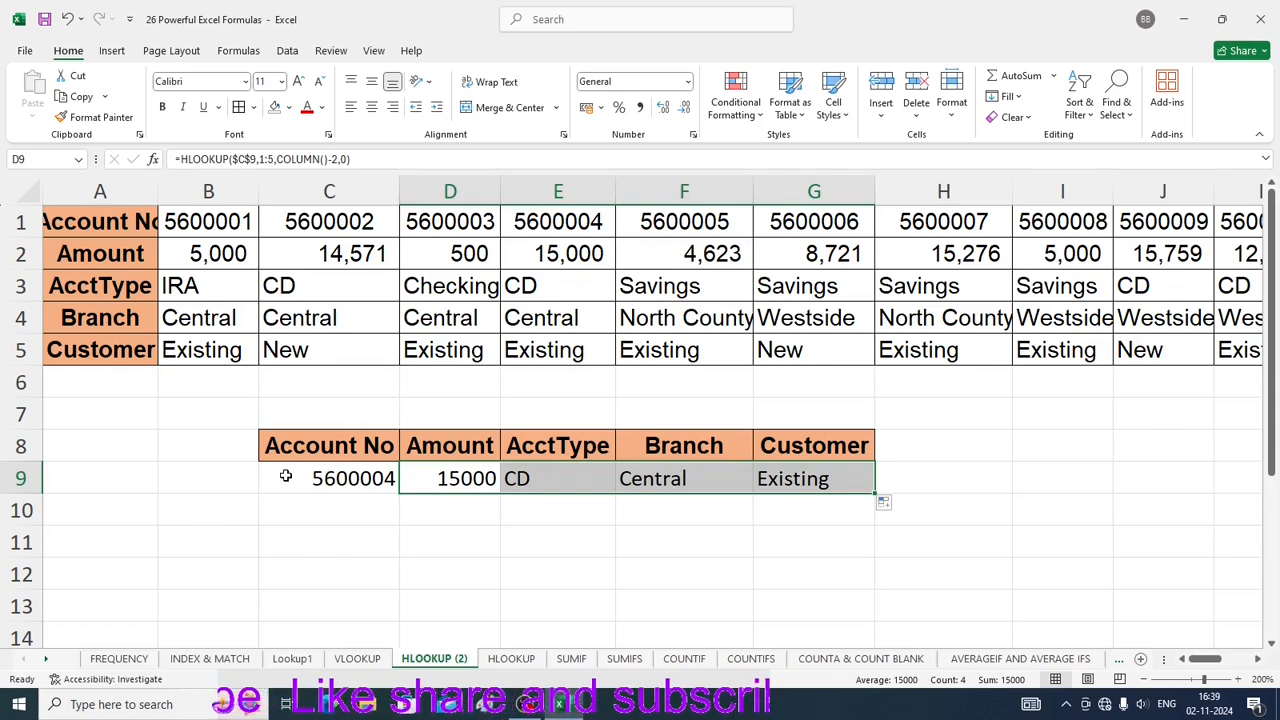
Step: Replace the account number in C9 with the one shown in L1 of the account data
double_click(388, 478)
key(BackSpace)
key(BackSpace)
text(11)
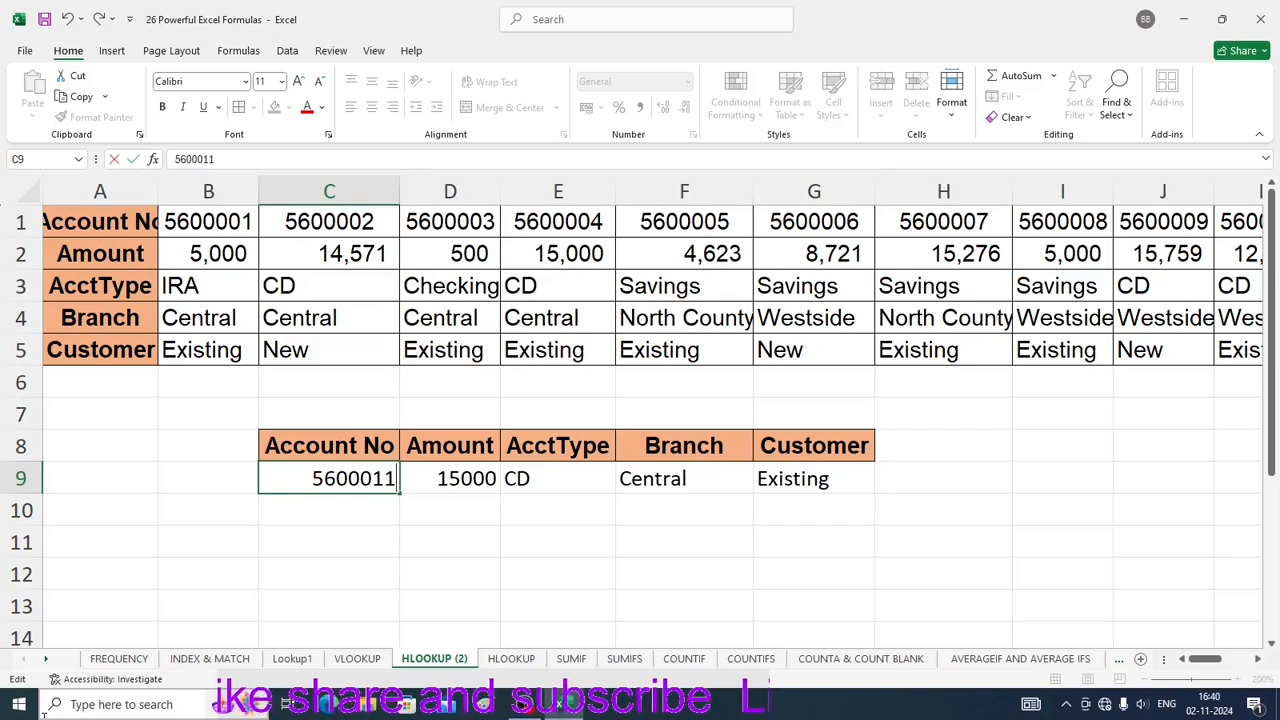
key(Return)
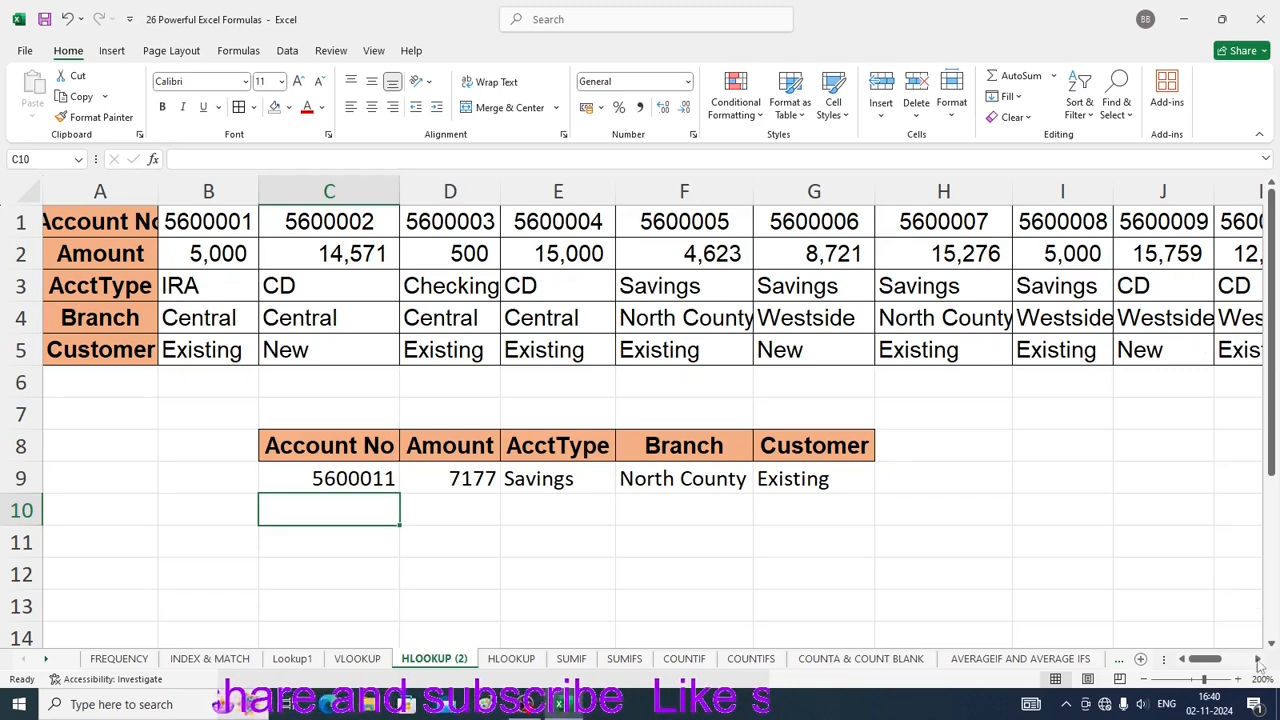
Step: Compare the HLOOKUP results in D9:G9 with that account's source details in L2:L5
scroll(1257, 658, right, 3)
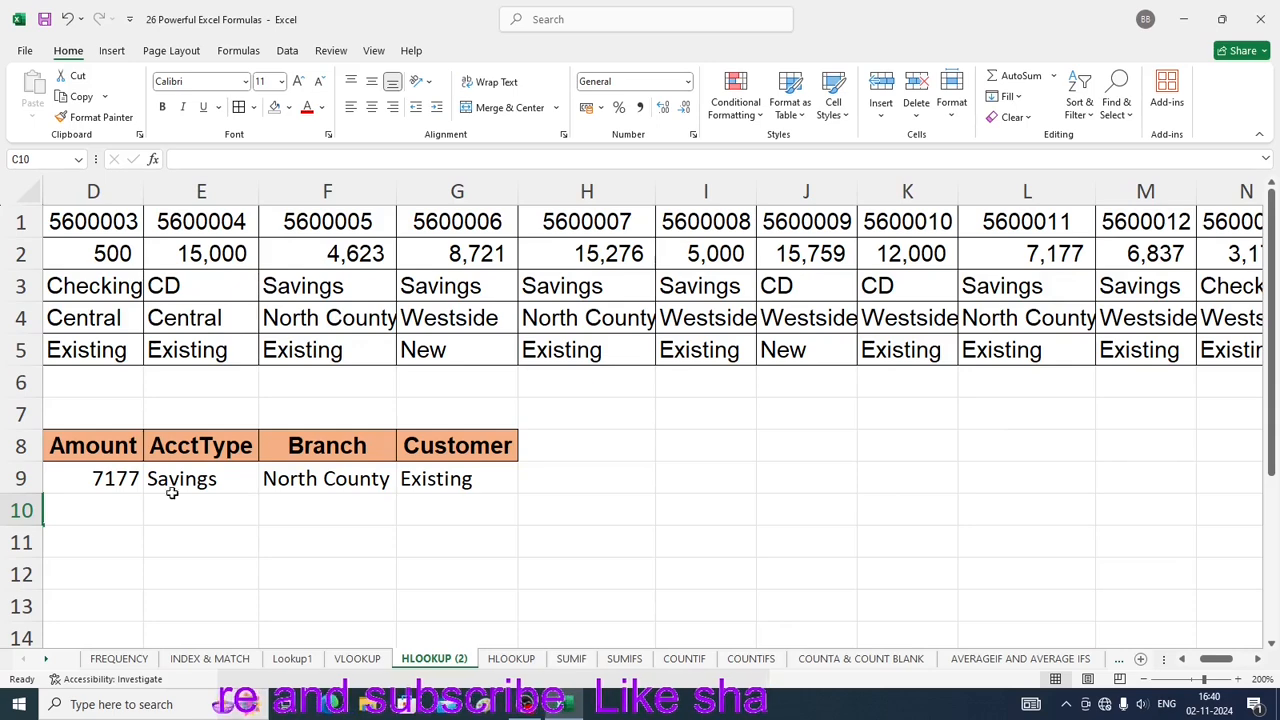
click(111, 490)
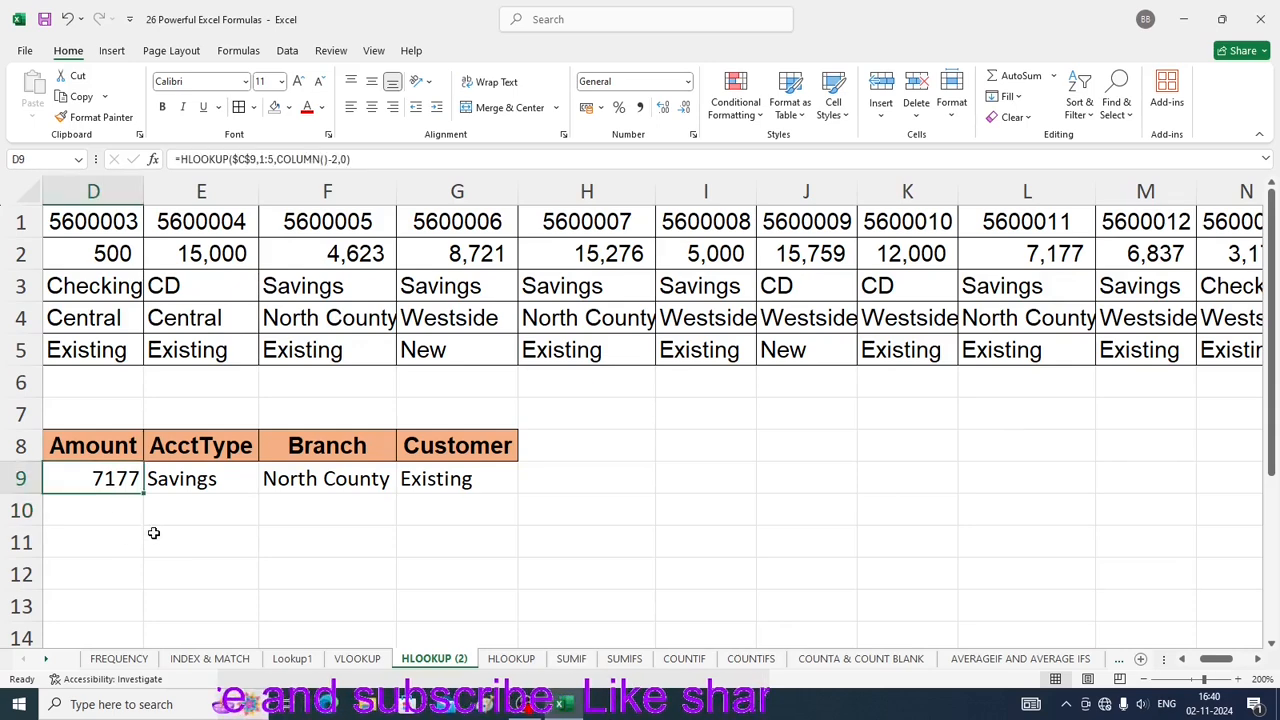
click(206, 499)
click(353, 486)
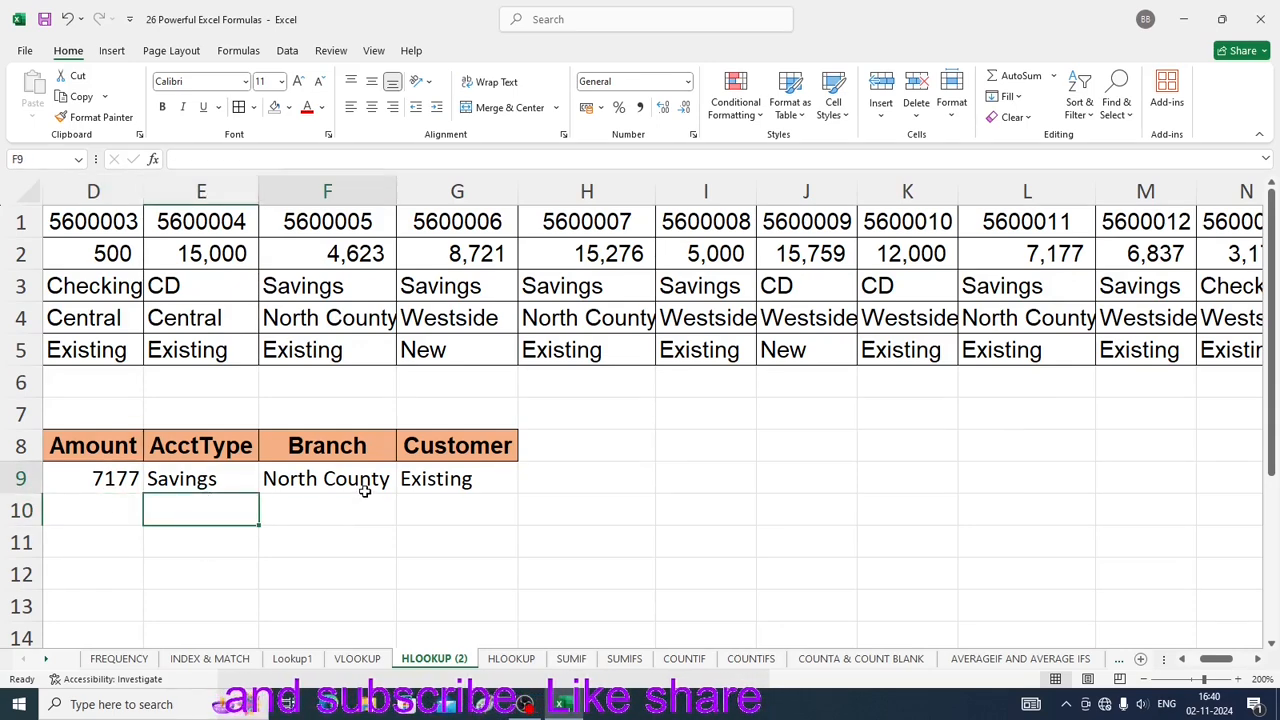
click(451, 488)
key(Down)
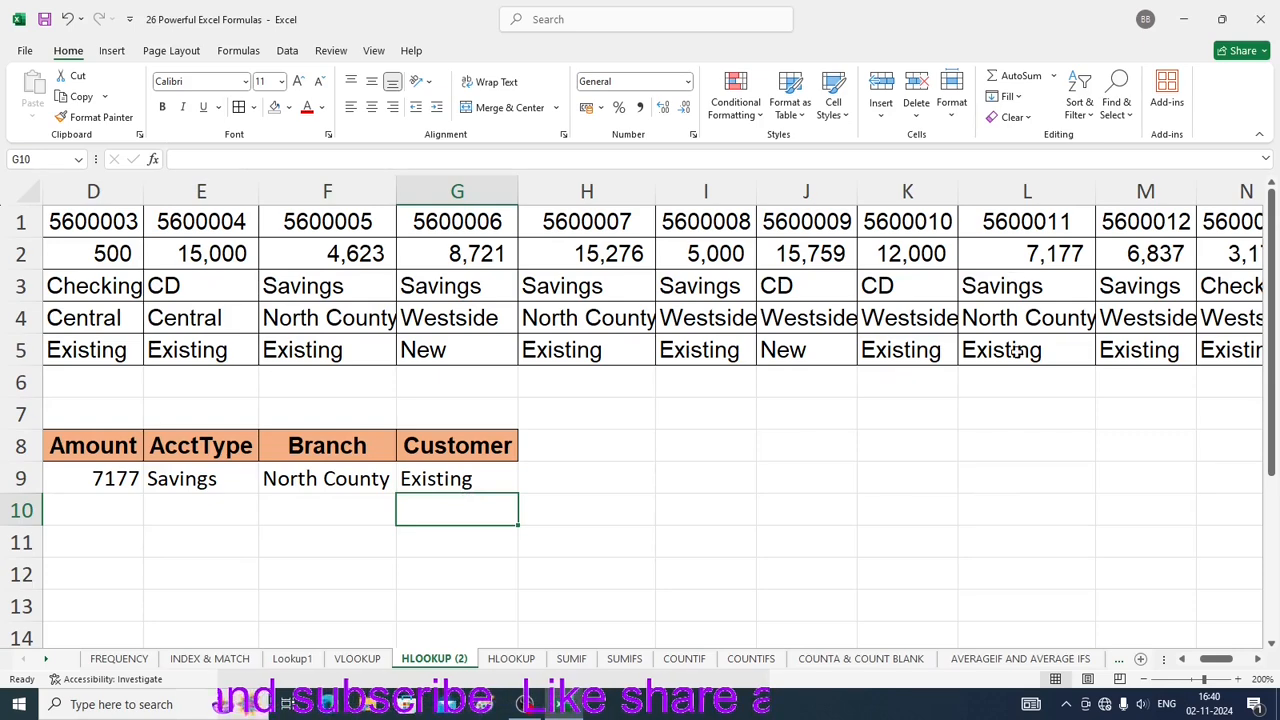
scroll(1181, 662, left, 3)
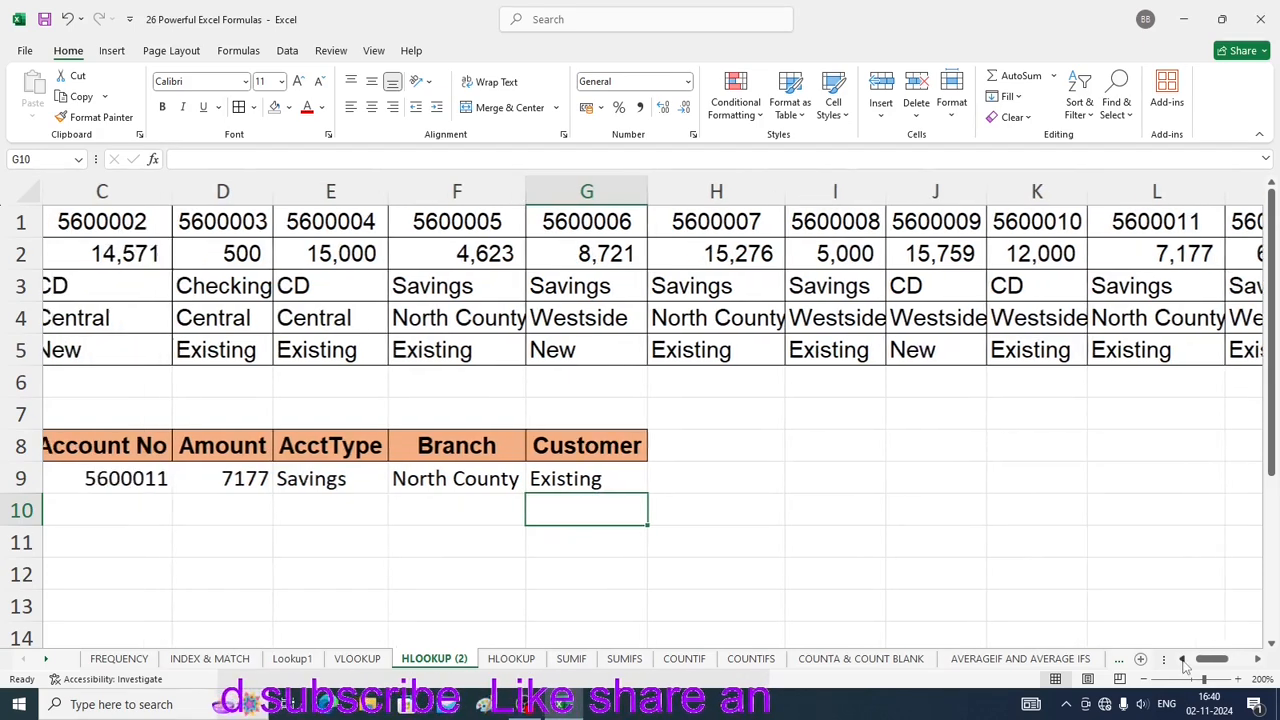